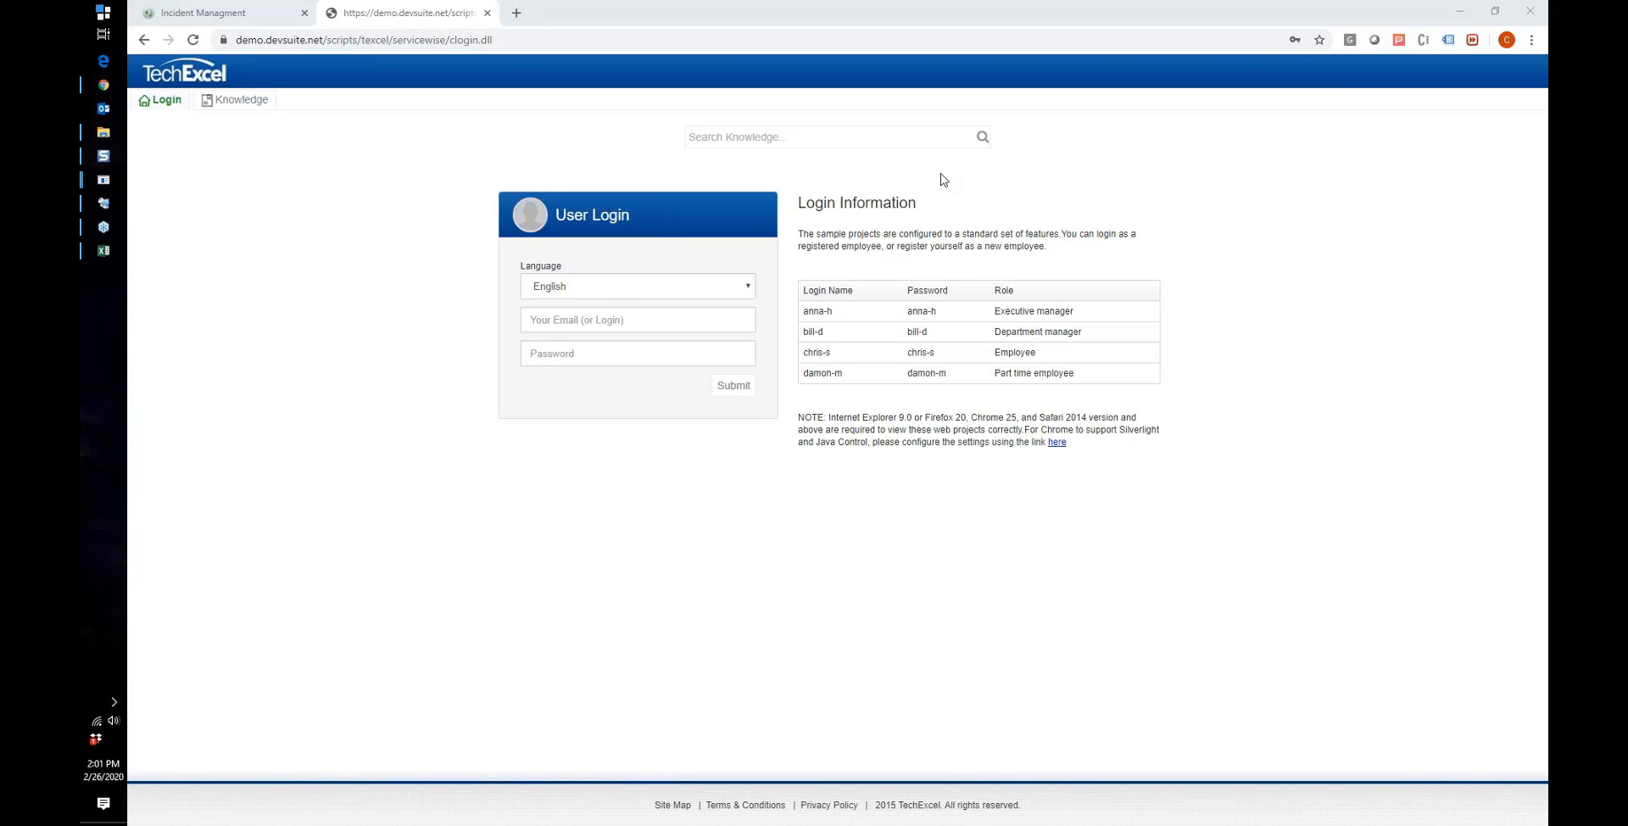
Step: Search the knowledge base for 'email'
{"action": "left_click", "coordinate": [725, 316]}
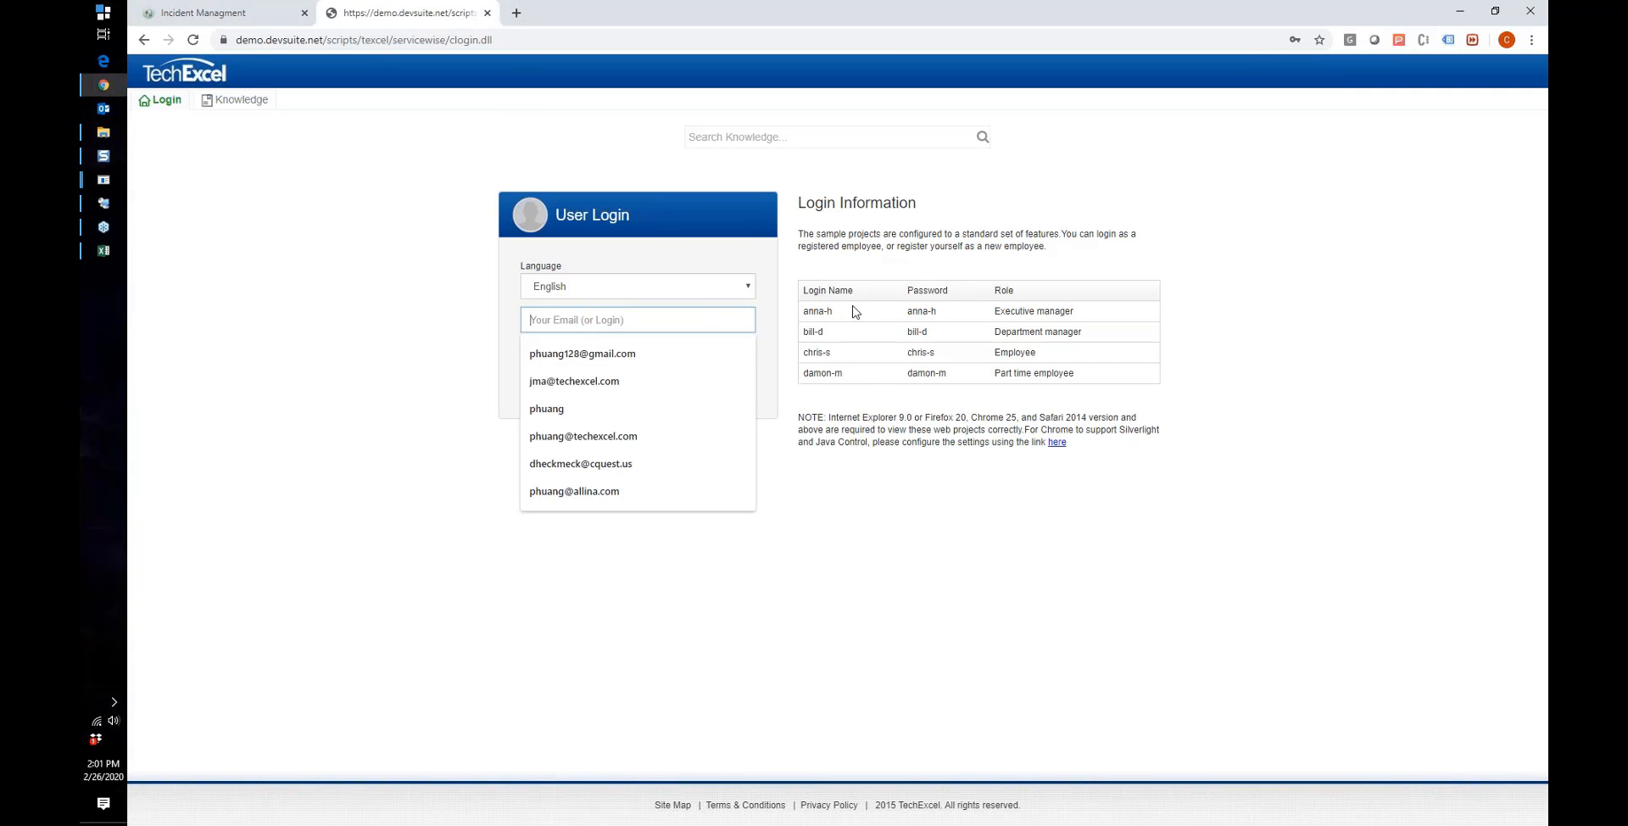
{"action": "left_click", "coordinate": [858, 501]}
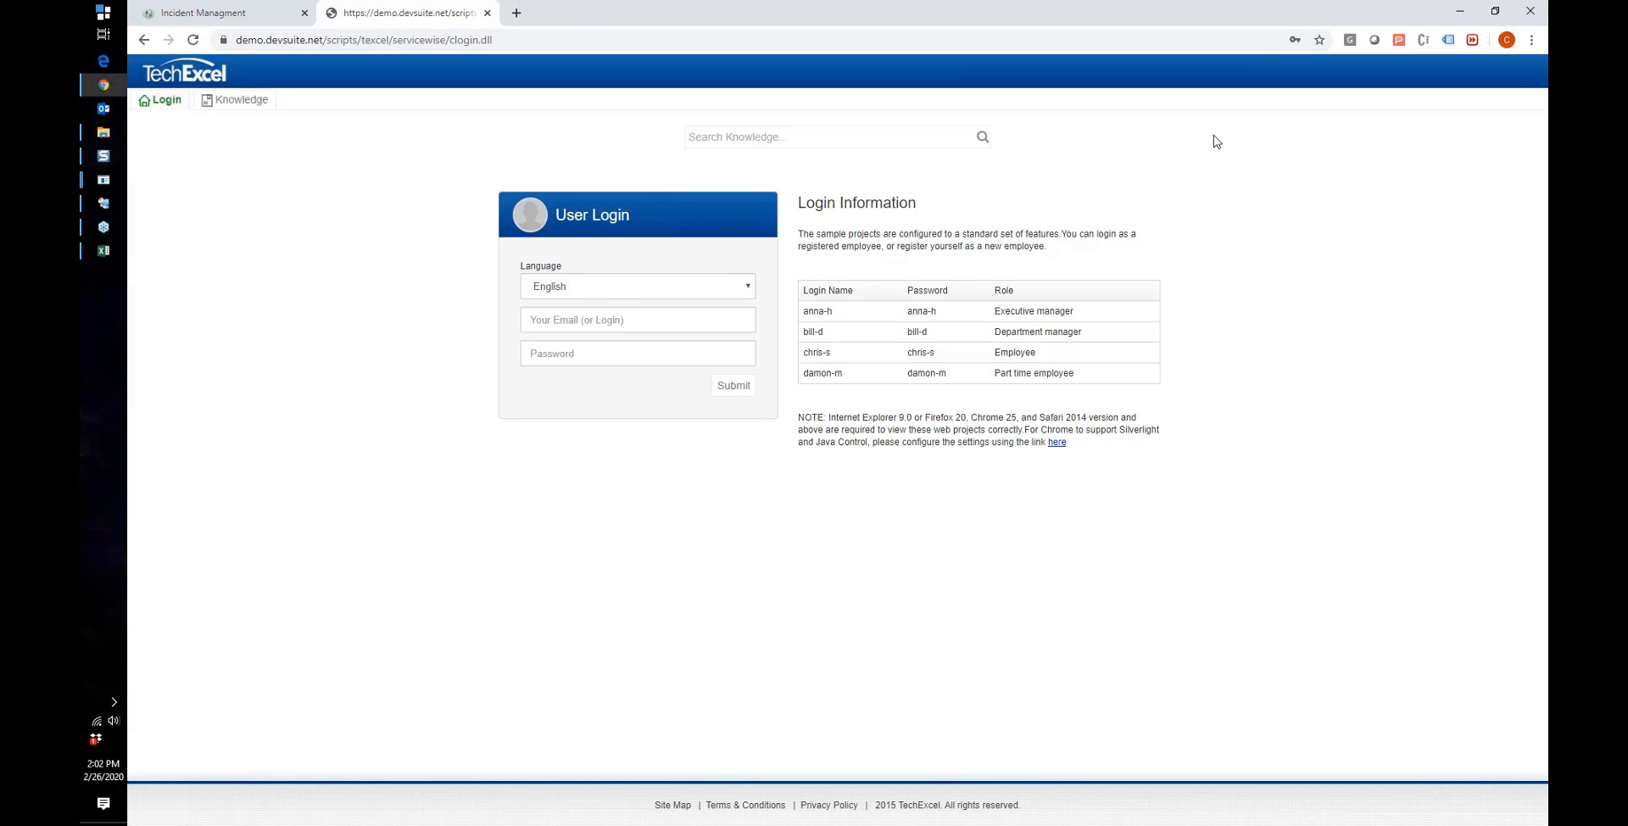
{"action": "left_click", "coordinate": [821, 142]}
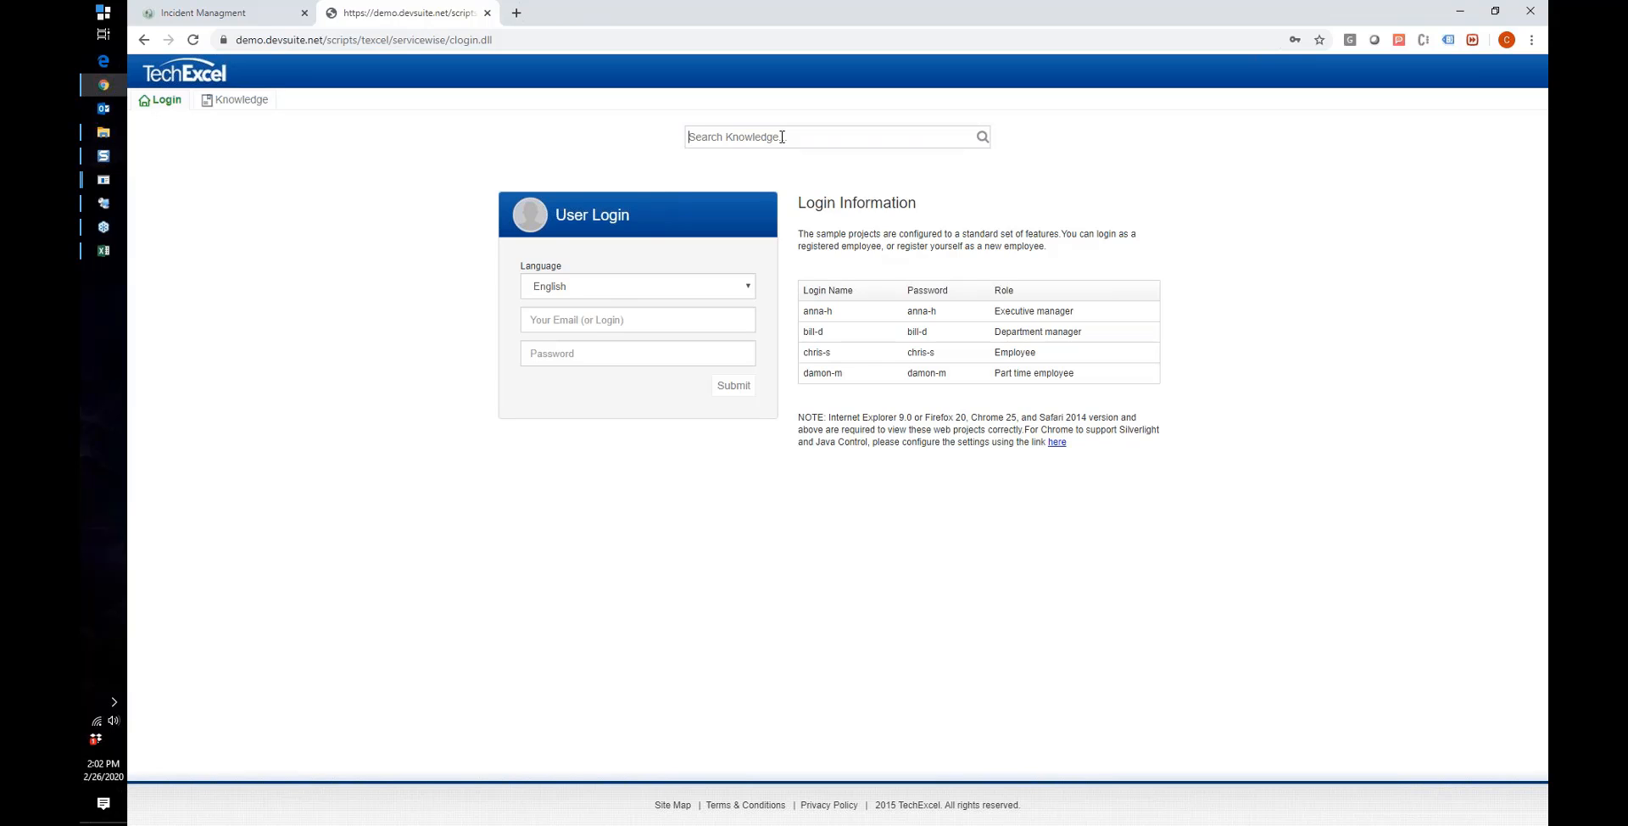
{"action": "type", "text": "email"}
{"action": "key", "text": "Return"}
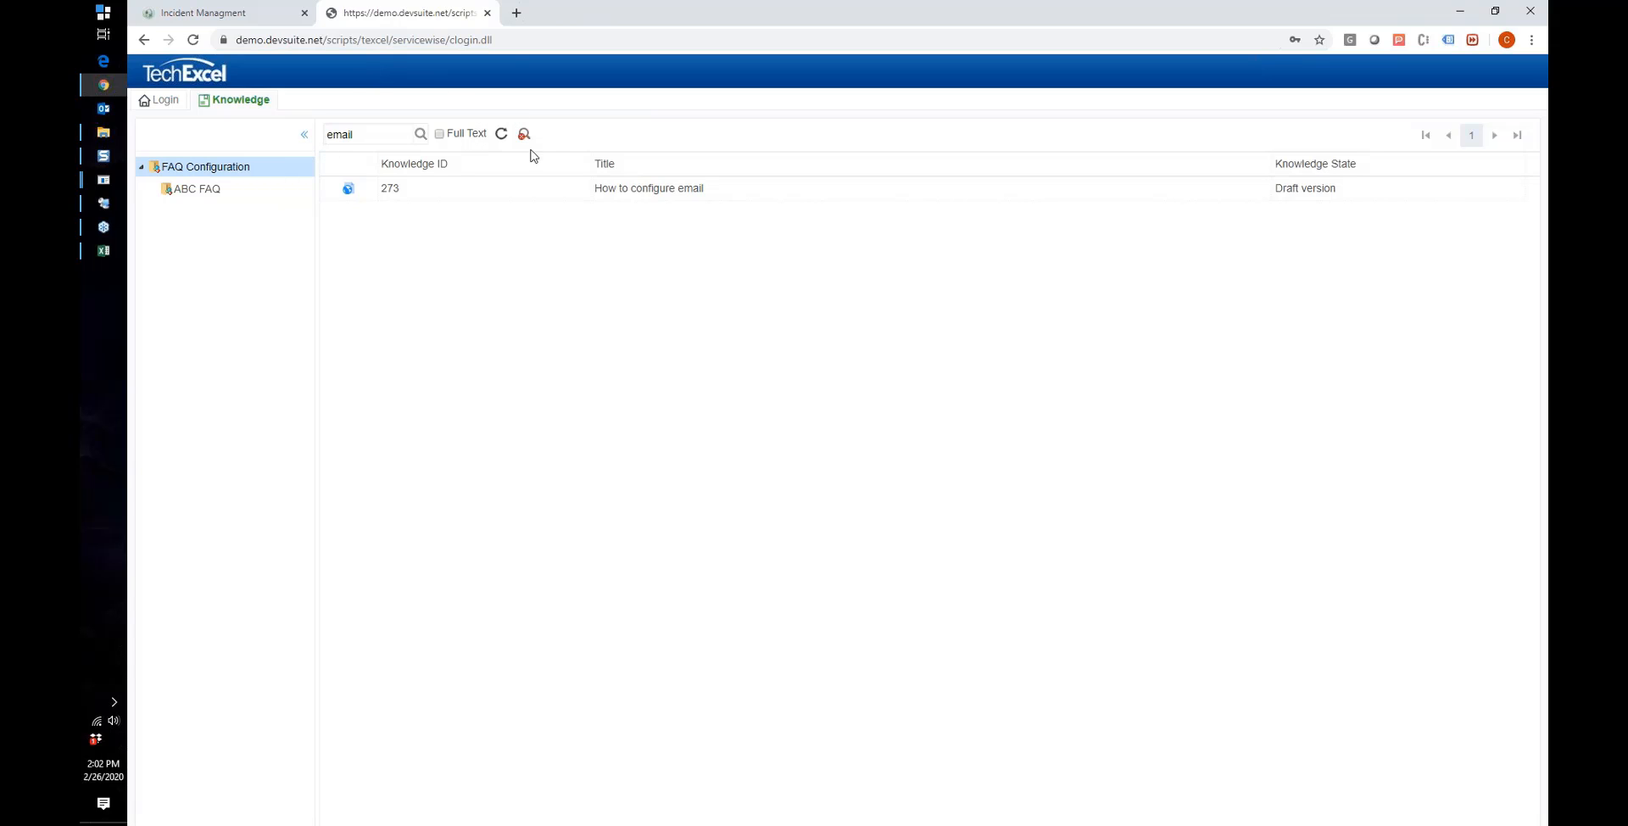
Step: Read article 273 'How to configure email', then close it to return to the results
{"action": "double_click", "coordinate": [606, 192]}
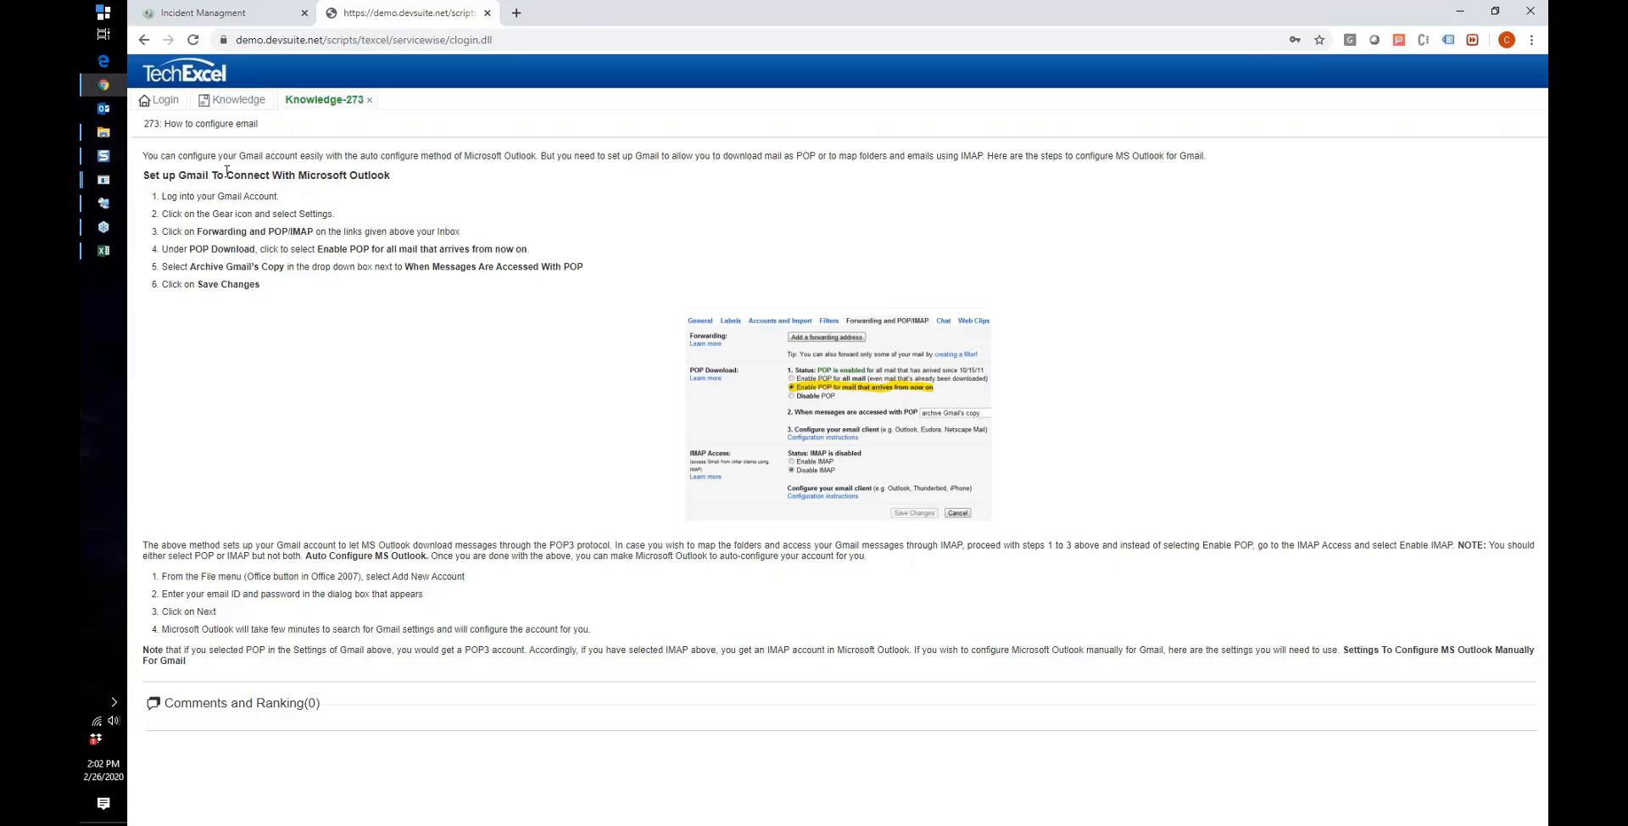
{"action": "left_click_drag", "start_coordinate": [148, 156], "coordinate": [592, 356]}
{"action": "left_click", "coordinate": [564, 357]}
{"action": "left_click_drag", "start_coordinate": [337, 711], "coordinate": [174, 714]}
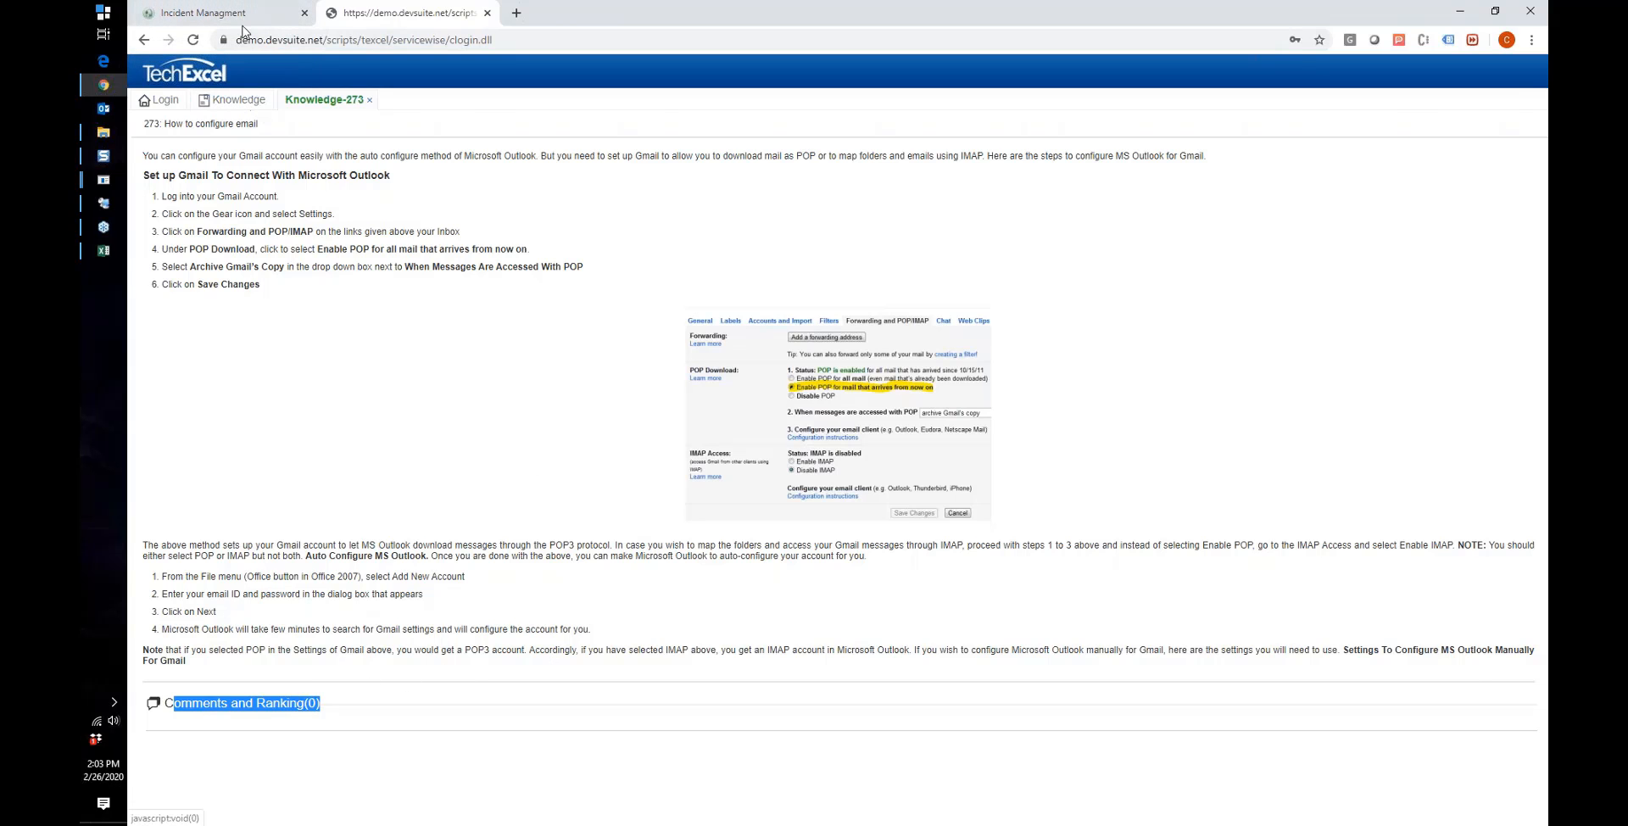
{"action": "left_click", "coordinate": [271, 24]}
{"action": "left_click", "coordinate": [347, 16]}
{"action": "left_click", "coordinate": [367, 99]}
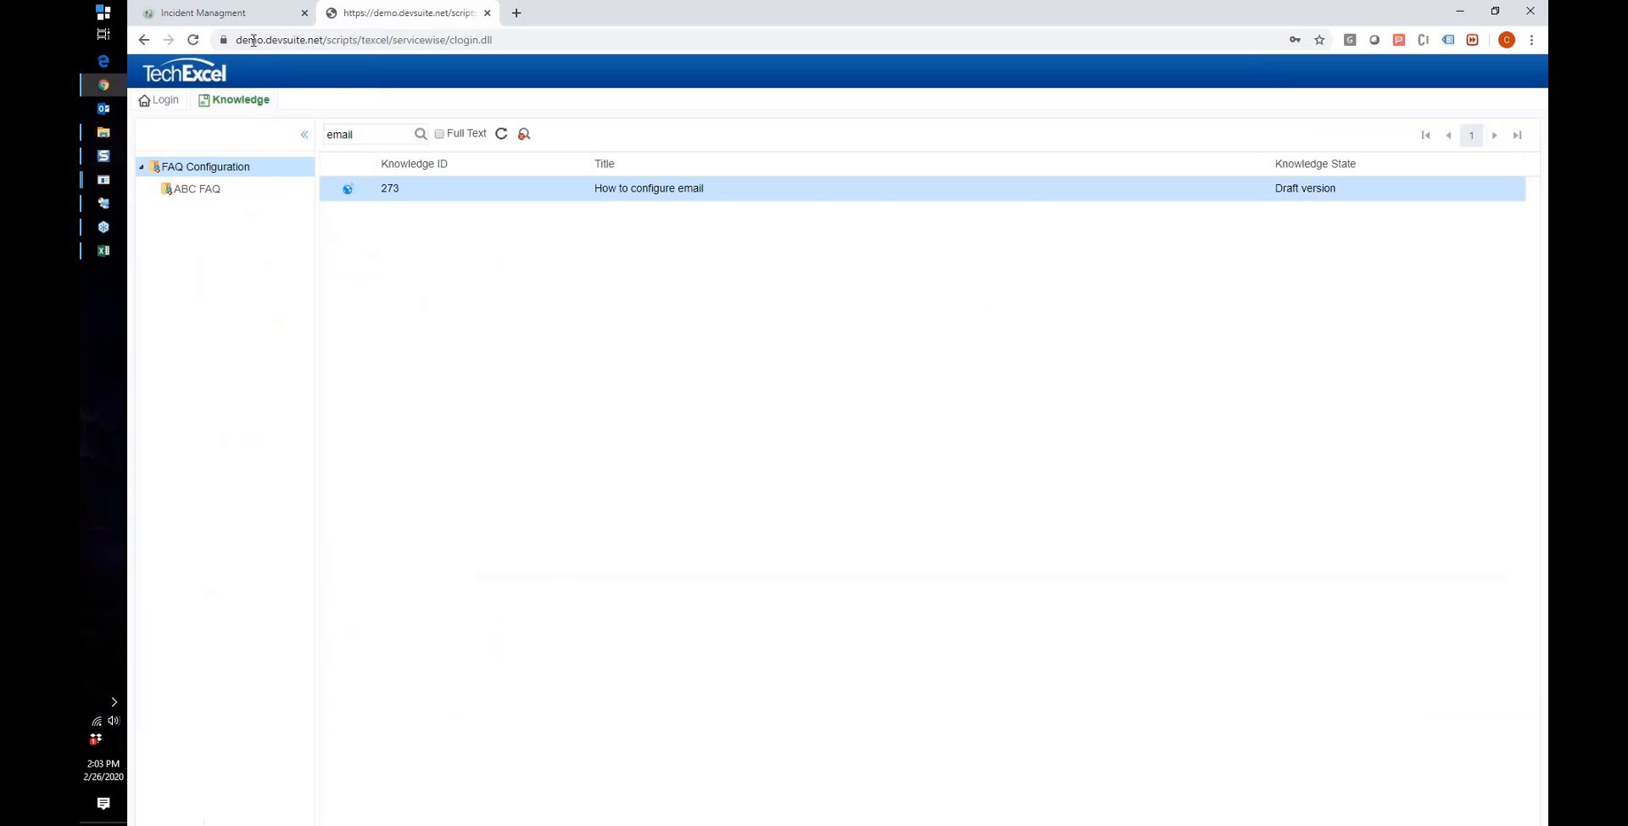
Step: Log in with the executive manager sample account's credentials and dismiss Chrome's update-password bubble
{"action": "left_click", "coordinate": [165, 103]}
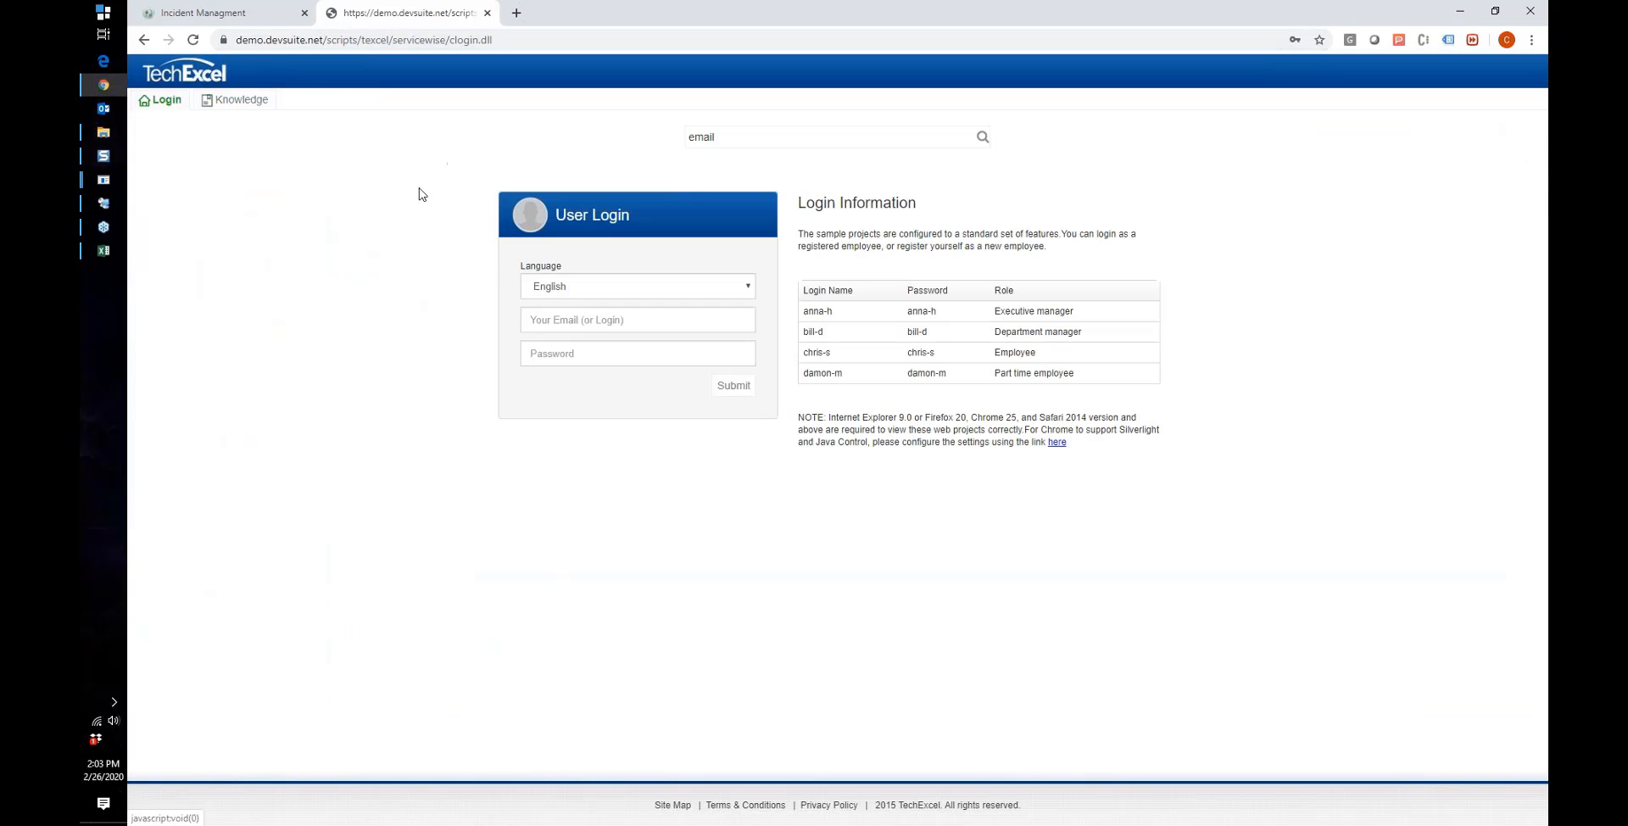
{"action": "left_click", "coordinate": [585, 323]}
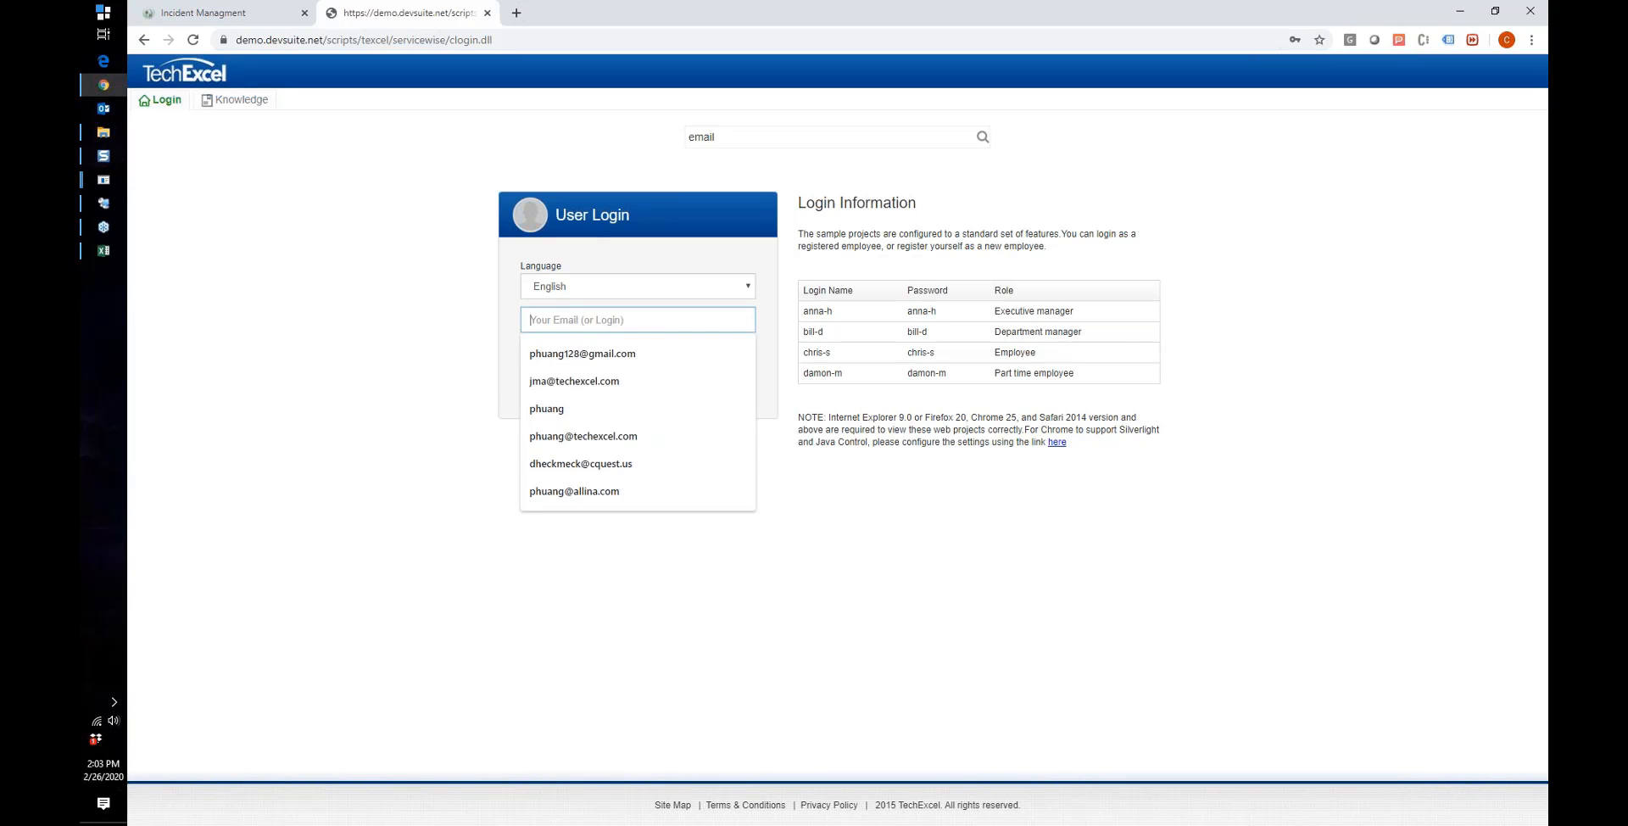
{"action": "type", "text": "anna-h"}
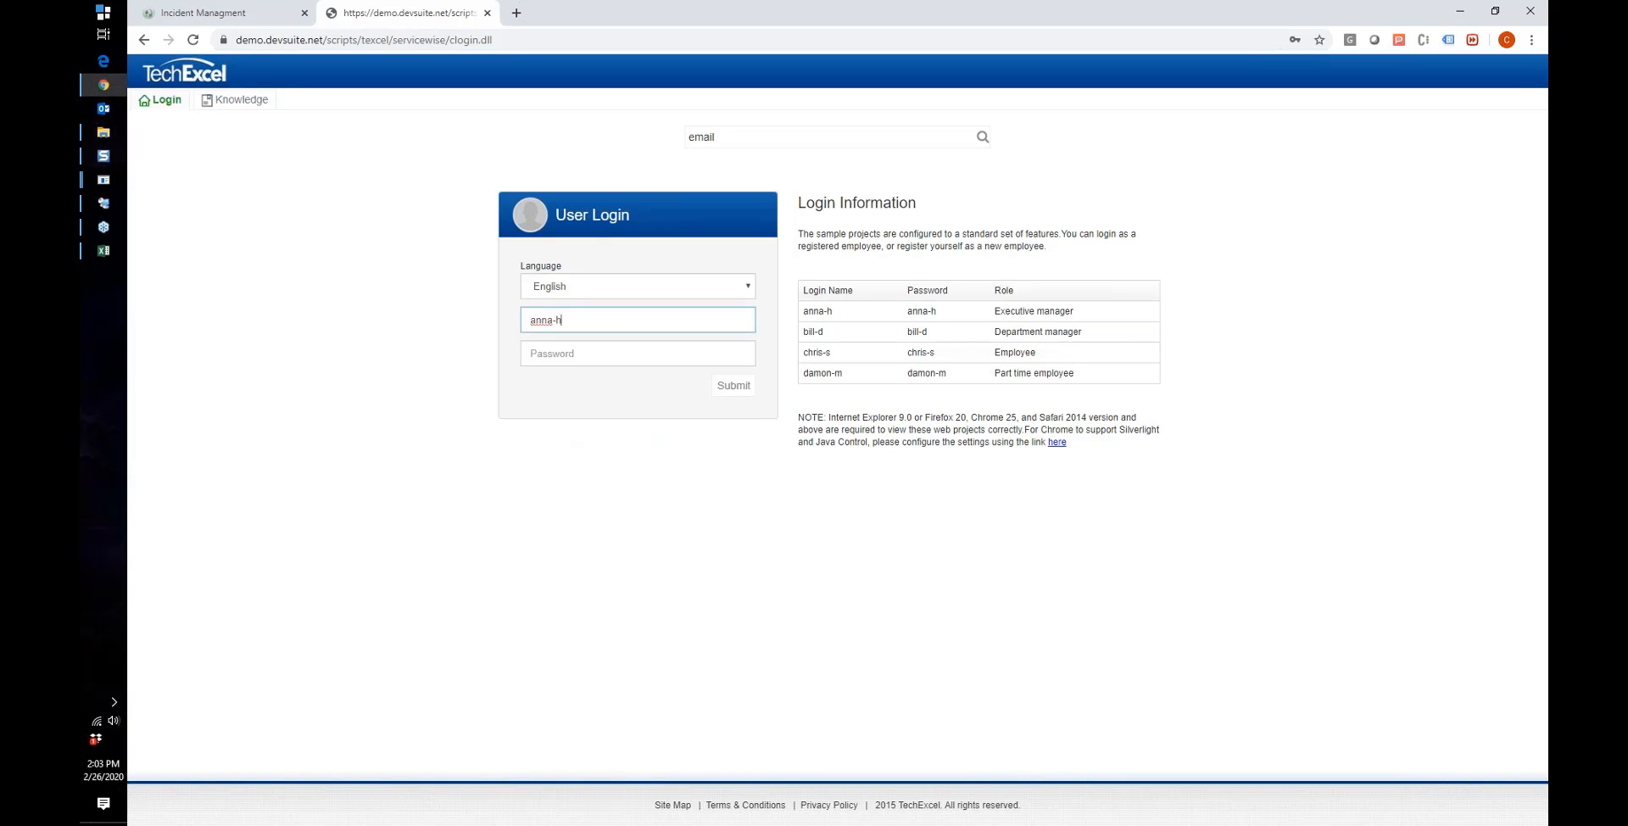
{"action": "key", "text": "Tab"}
{"action": "type", "text": "anna-"}
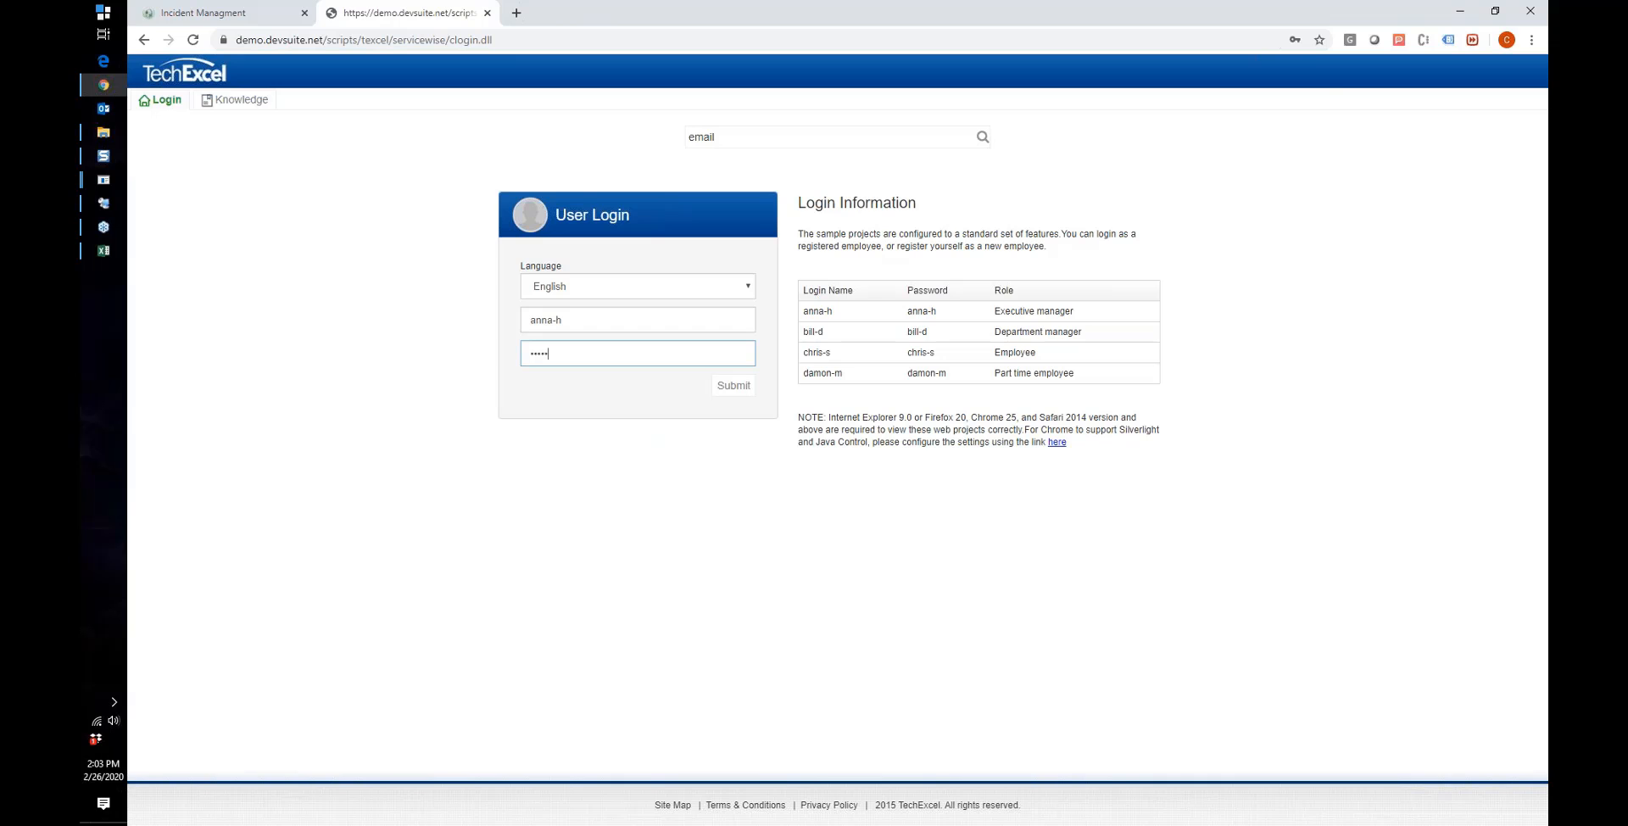
{"action": "type", "text": "h"}
{"action": "key", "text": "Return"}
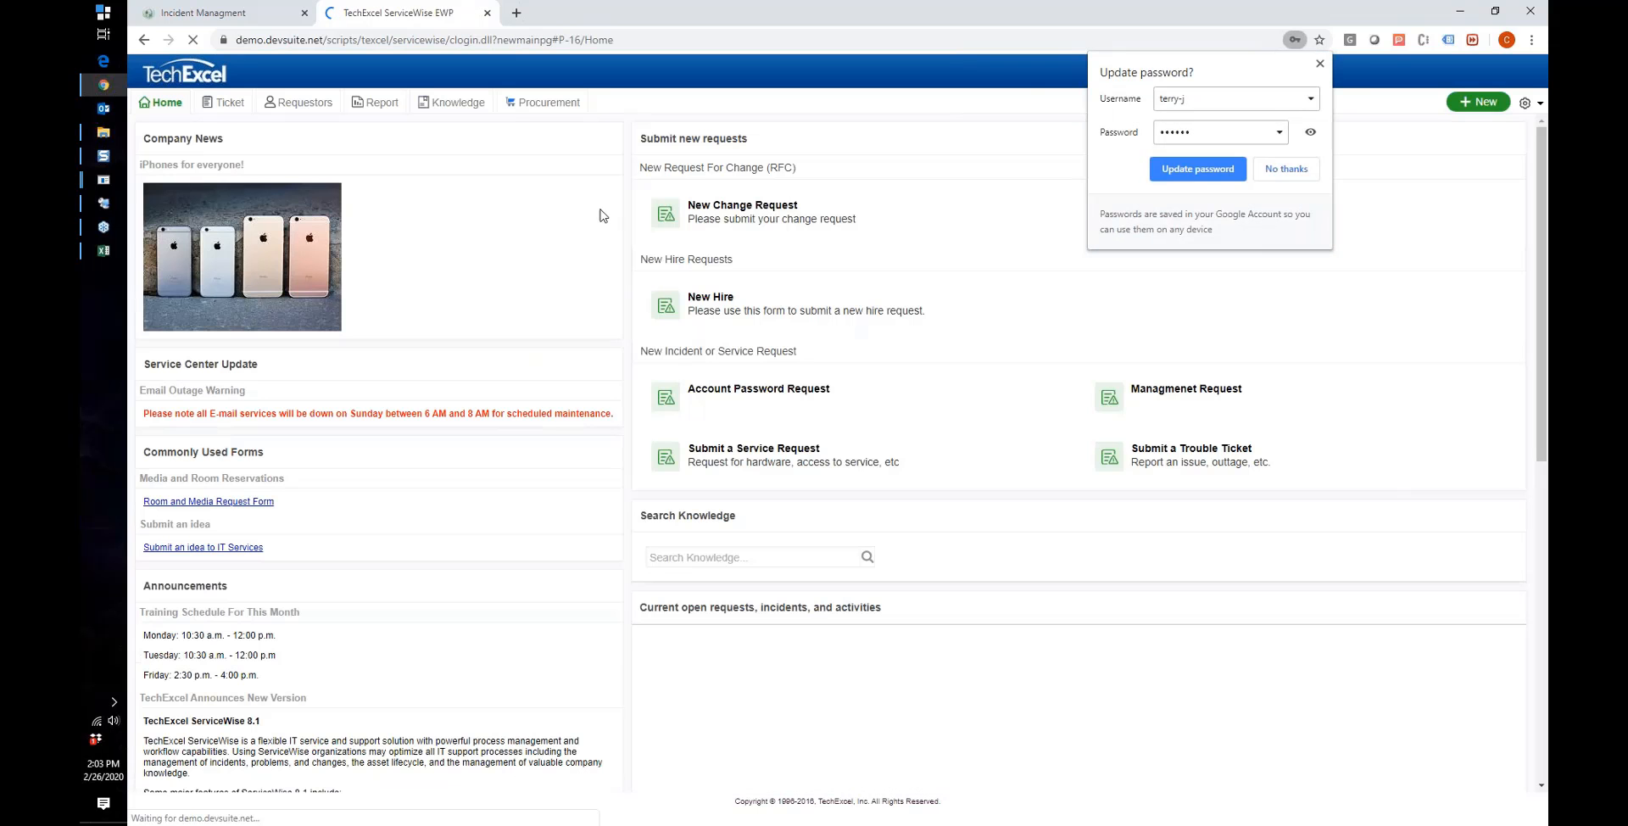
{"action": "left_click", "coordinate": [1320, 65]}
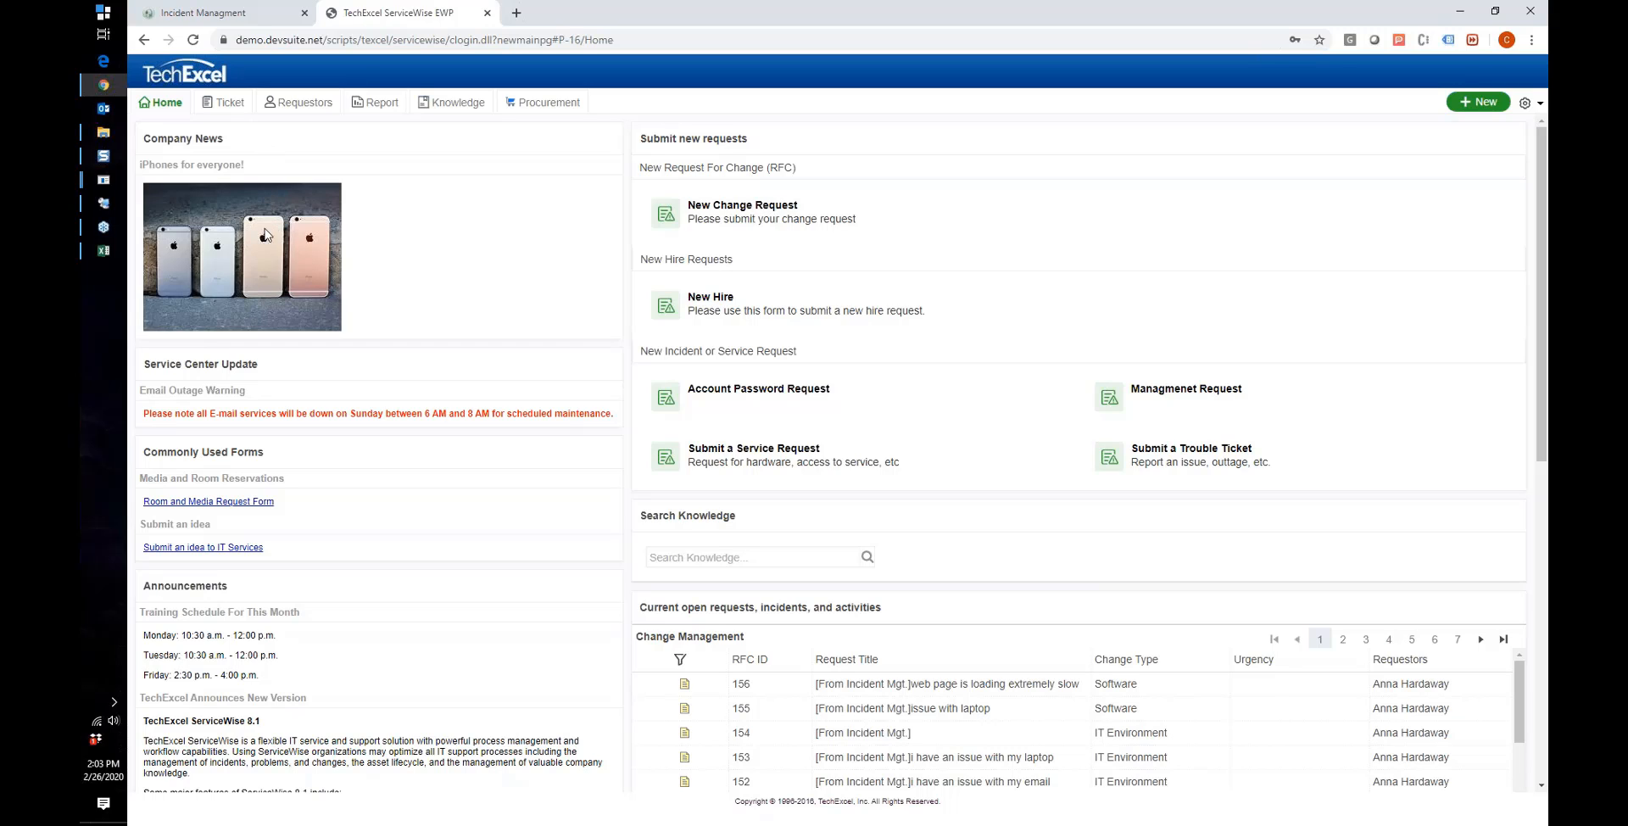
{"action": "left_click_drag", "start_coordinate": [263, 150], "coordinate": [254, 148]}
{"action": "scroll", "coordinate": [321, 447], "scroll_direction": "down", "scroll_amount": 1}
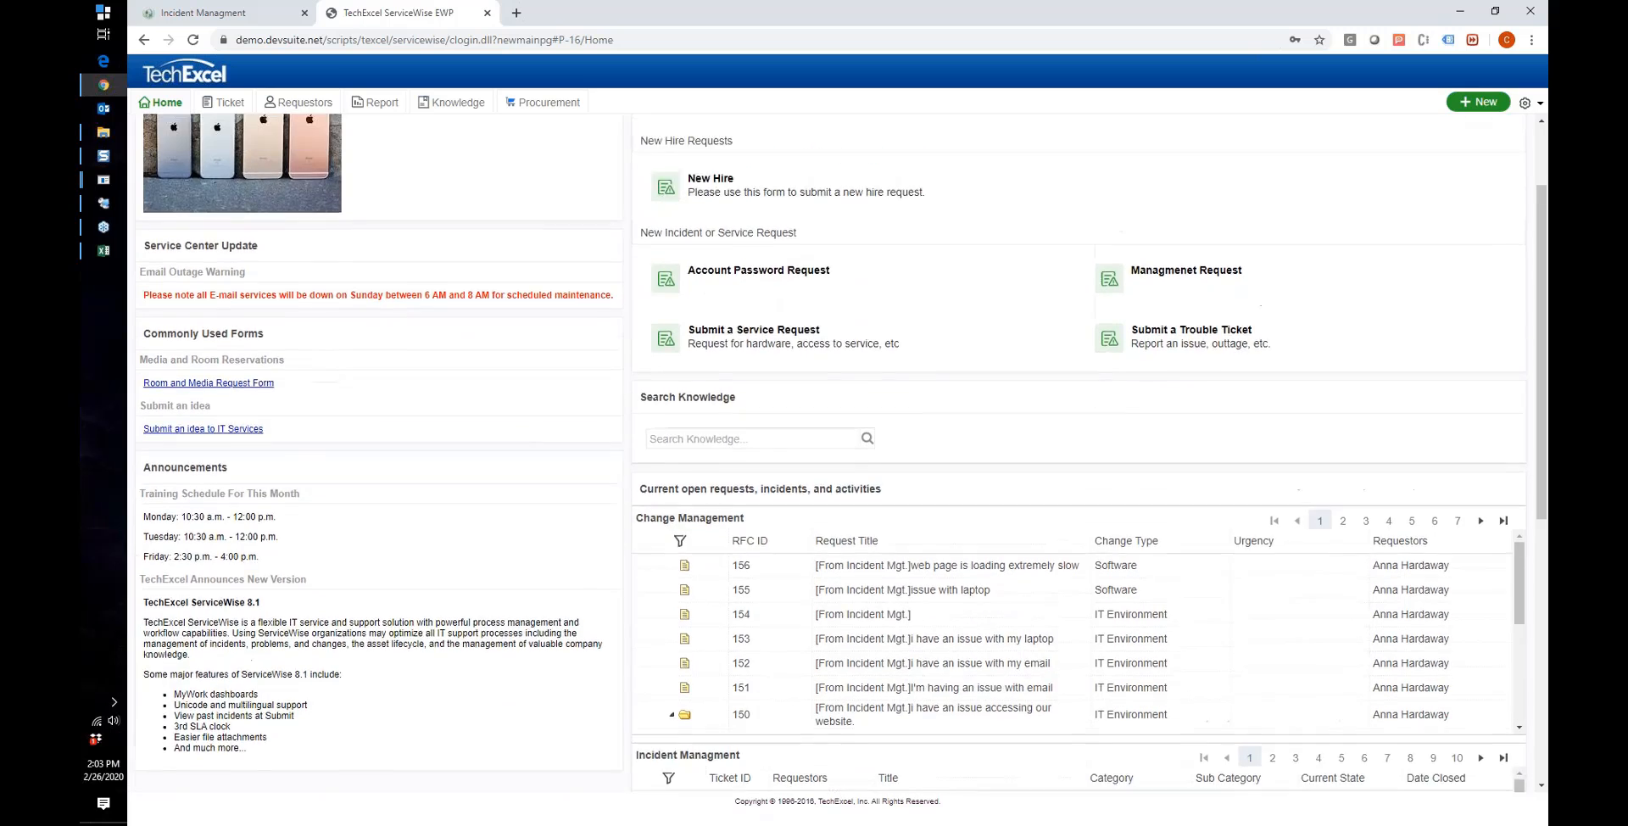
{"action": "scroll", "coordinate": [339, 416], "scroll_direction": "up", "scroll_amount": 3}
{"action": "left_click_drag", "start_coordinate": [418, 137], "coordinate": [458, 212]}
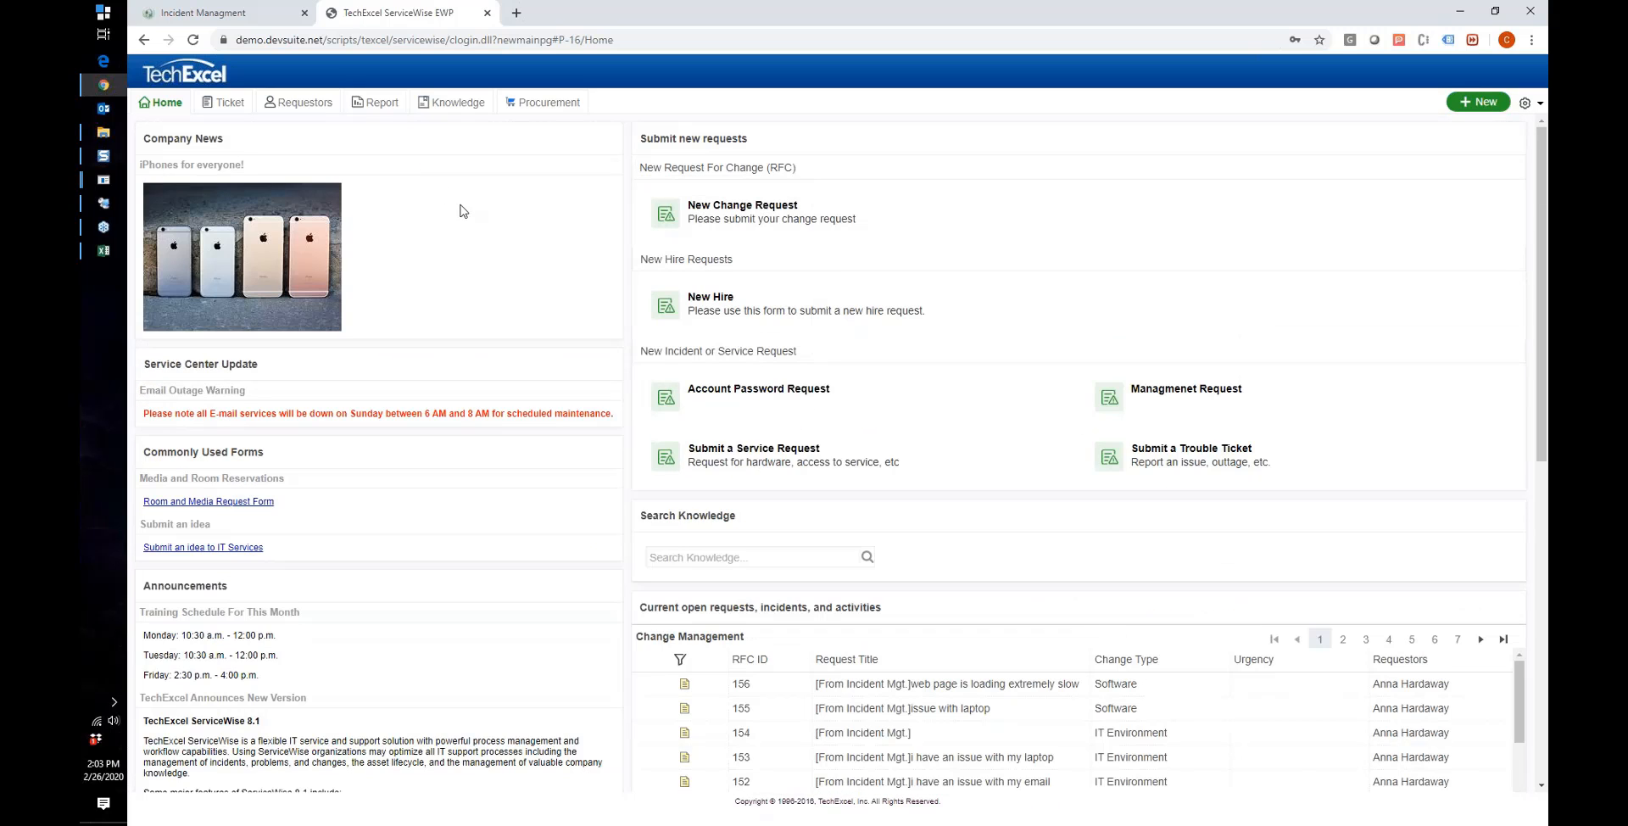
{"action": "scroll", "coordinate": [461, 279], "scroll_direction": "down", "scroll_amount": 3}
{"action": "scroll", "coordinate": [461, 279], "scroll_direction": "up", "scroll_amount": 2}
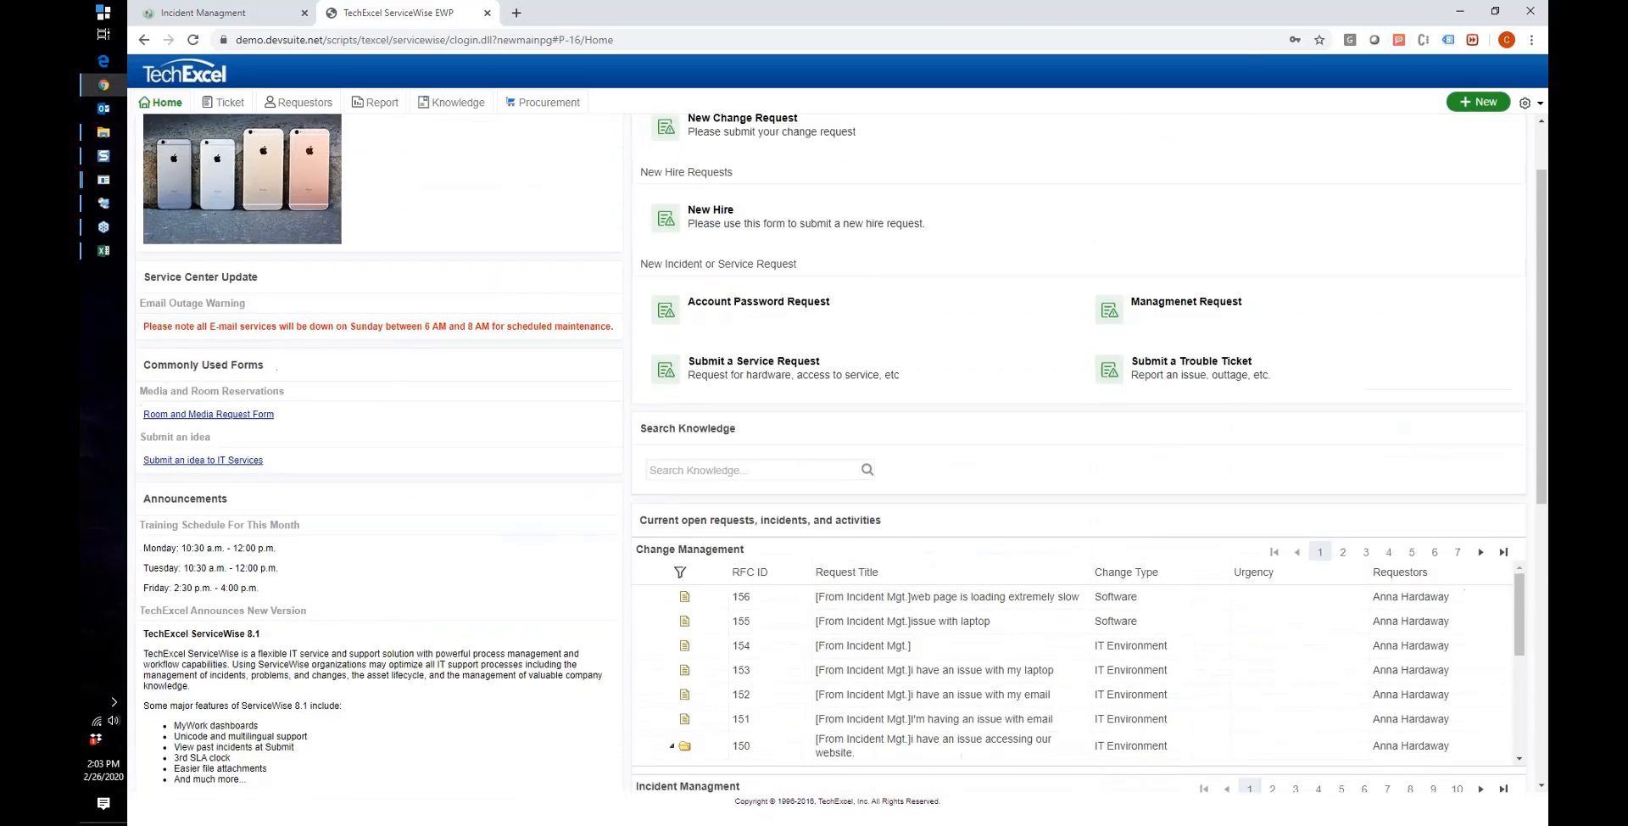
{"action": "scroll", "coordinate": [555, 152], "scroll_direction": "up", "scroll_amount": 1}
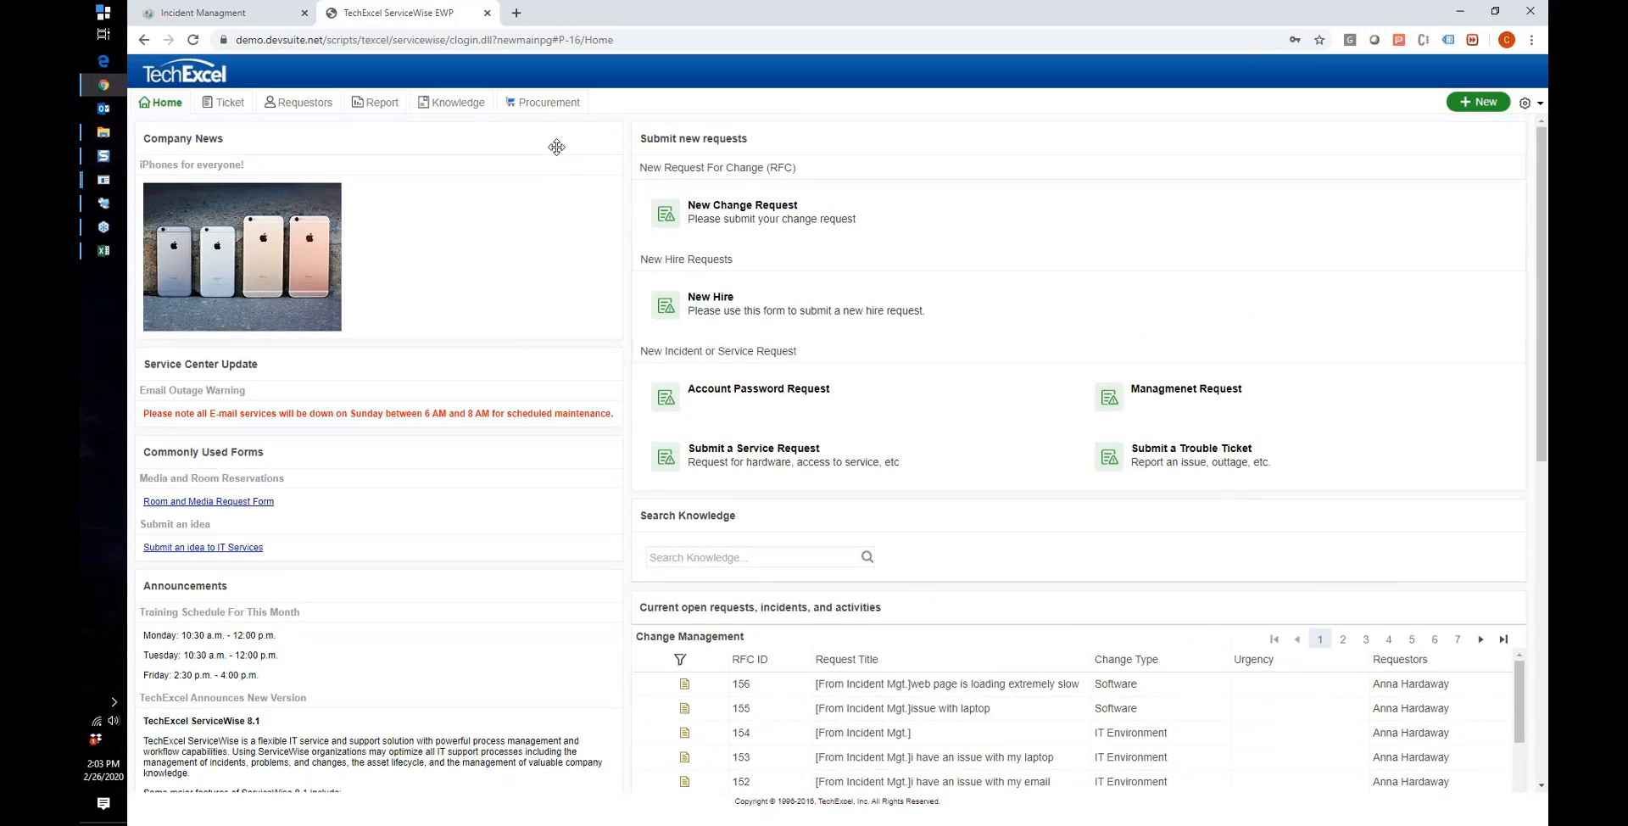
{"action": "mouse_move", "coordinate": [693, 137]}
{"action": "left_mouse_down"}
{"action": "mouse_move", "coordinate": [733, 142]}
{"action": "mouse_move", "coordinate": [699, 144]}
{"action": "left_mouse_up"}
{"action": "left_click_drag", "start_coordinate": [804, 168], "coordinate": [643, 168]}
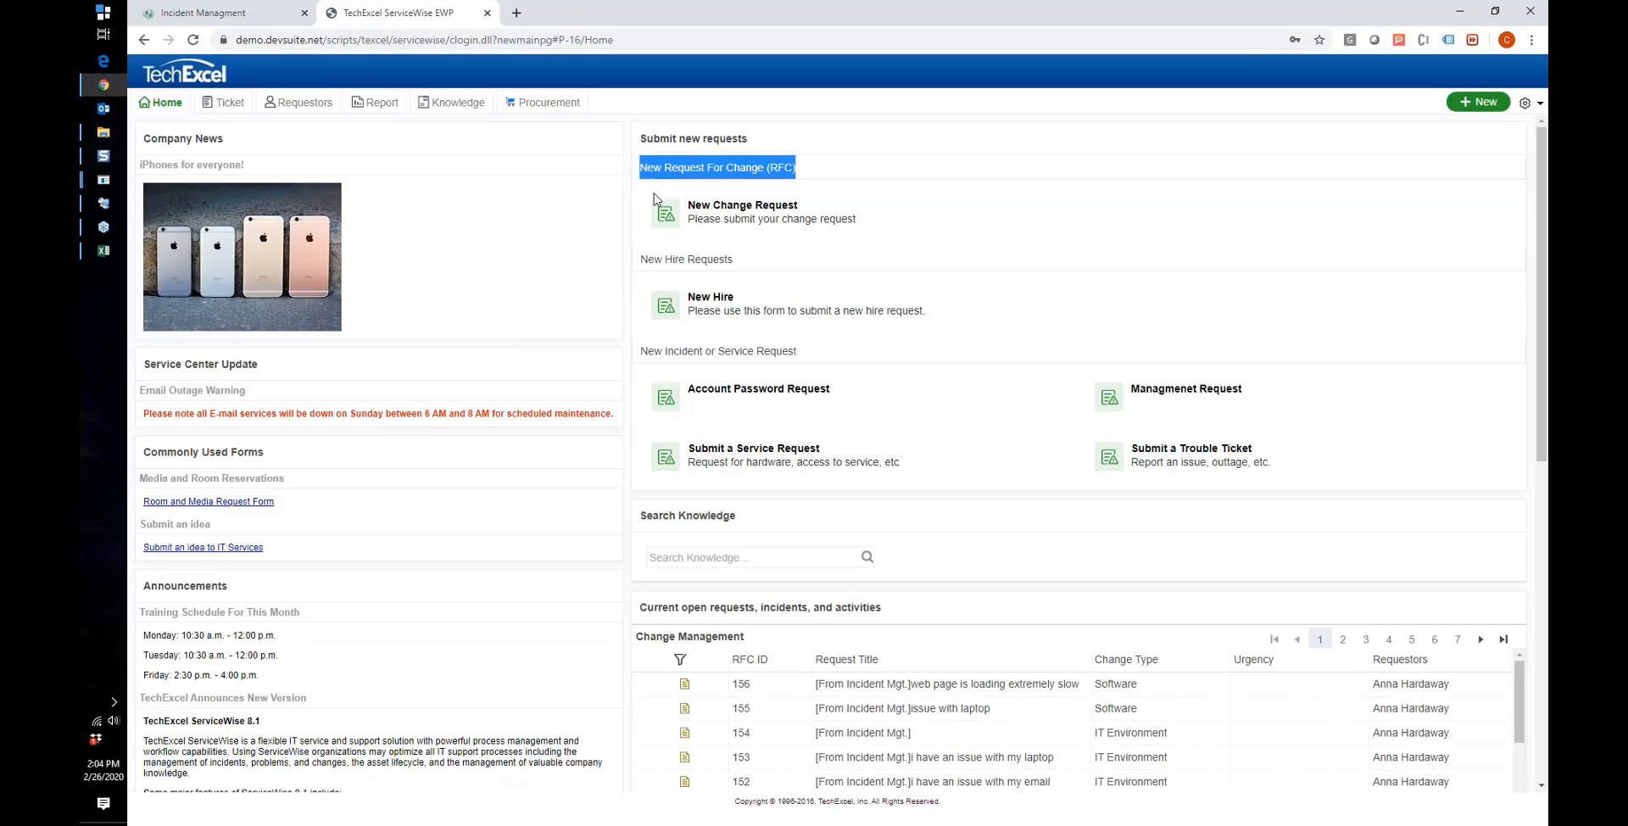
{"action": "left_click_drag", "start_coordinate": [797, 350], "coordinate": [642, 351]}
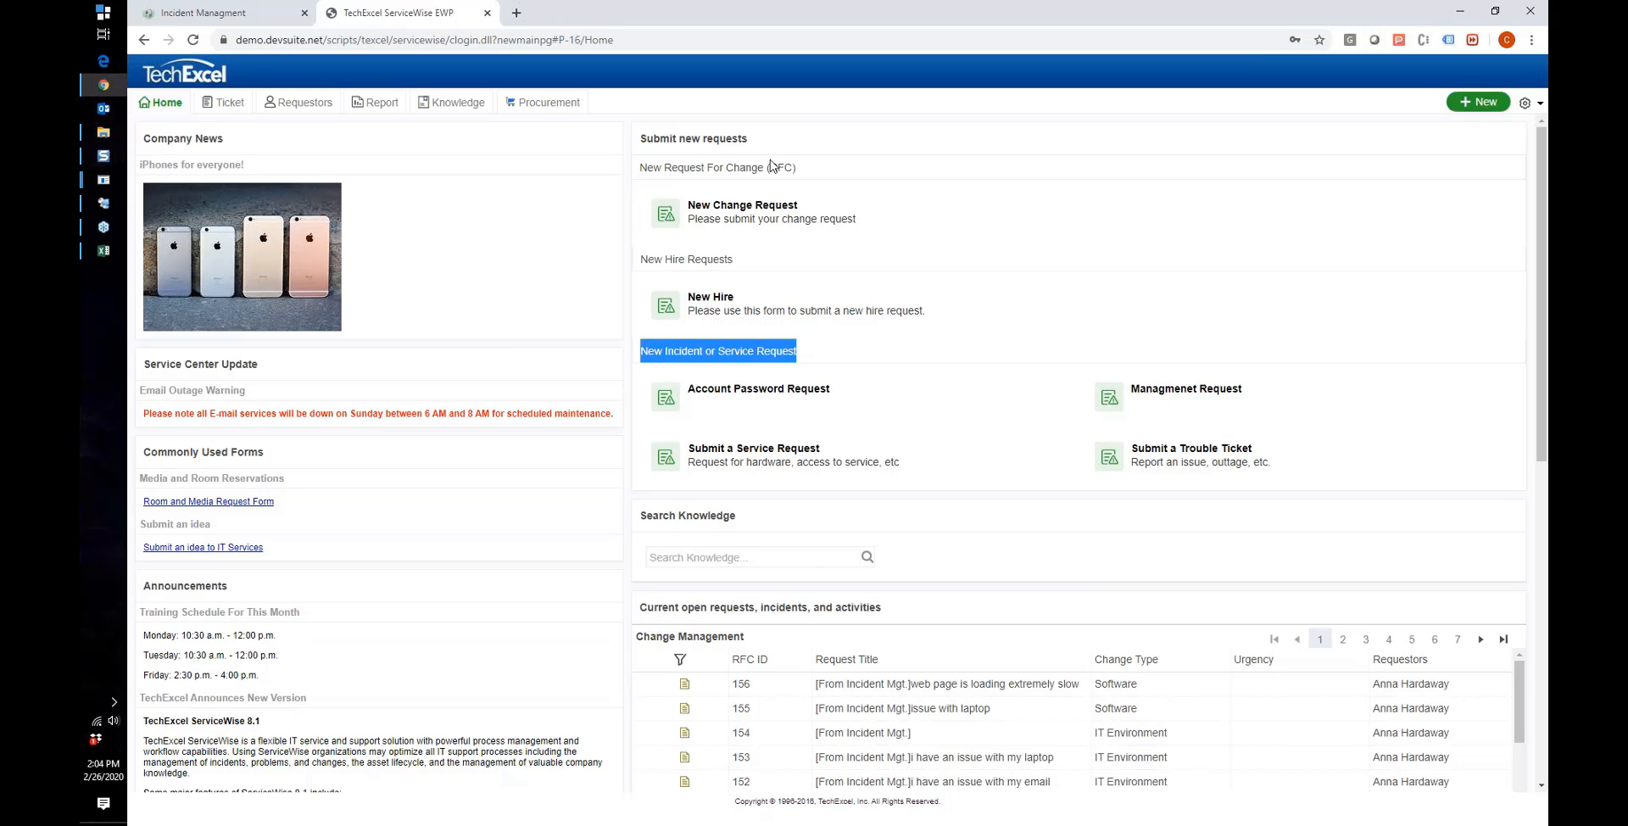
{"action": "left_click_drag", "start_coordinate": [794, 167], "coordinate": [647, 168]}
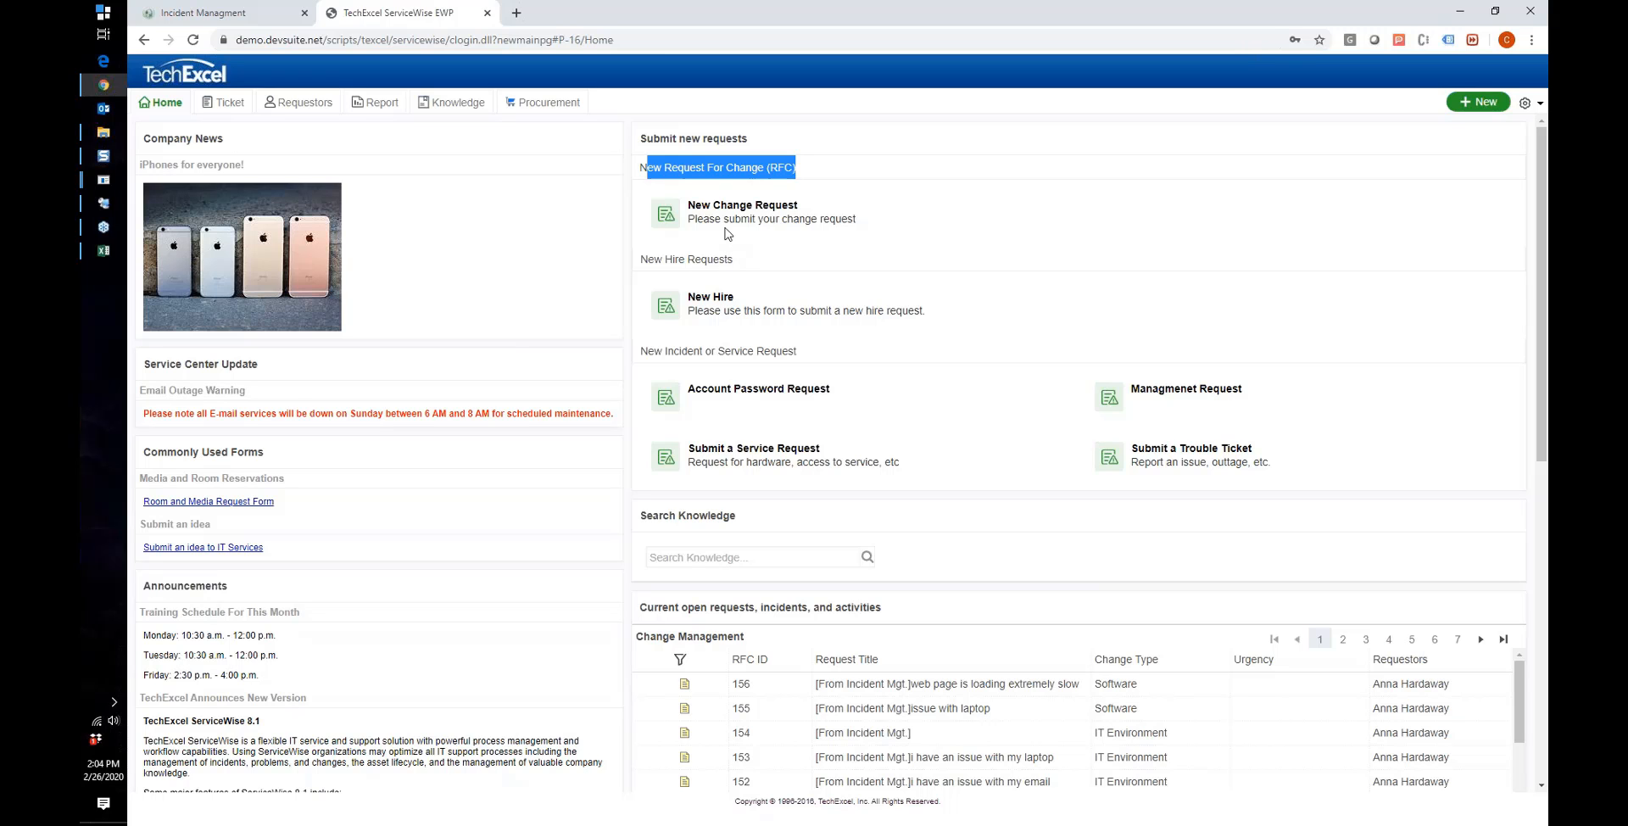
{"action": "scroll", "coordinate": [725, 246], "scroll_direction": "down", "scroll_amount": 1}
{"action": "scroll", "coordinate": [725, 333], "scroll_direction": "up", "scroll_amount": 1}
{"action": "scroll", "coordinate": [729, 339], "scroll_direction": "down", "scroll_amount": 2}
{"action": "scroll", "coordinate": [733, 346], "scroll_direction": "up", "scroll_amount": 2}
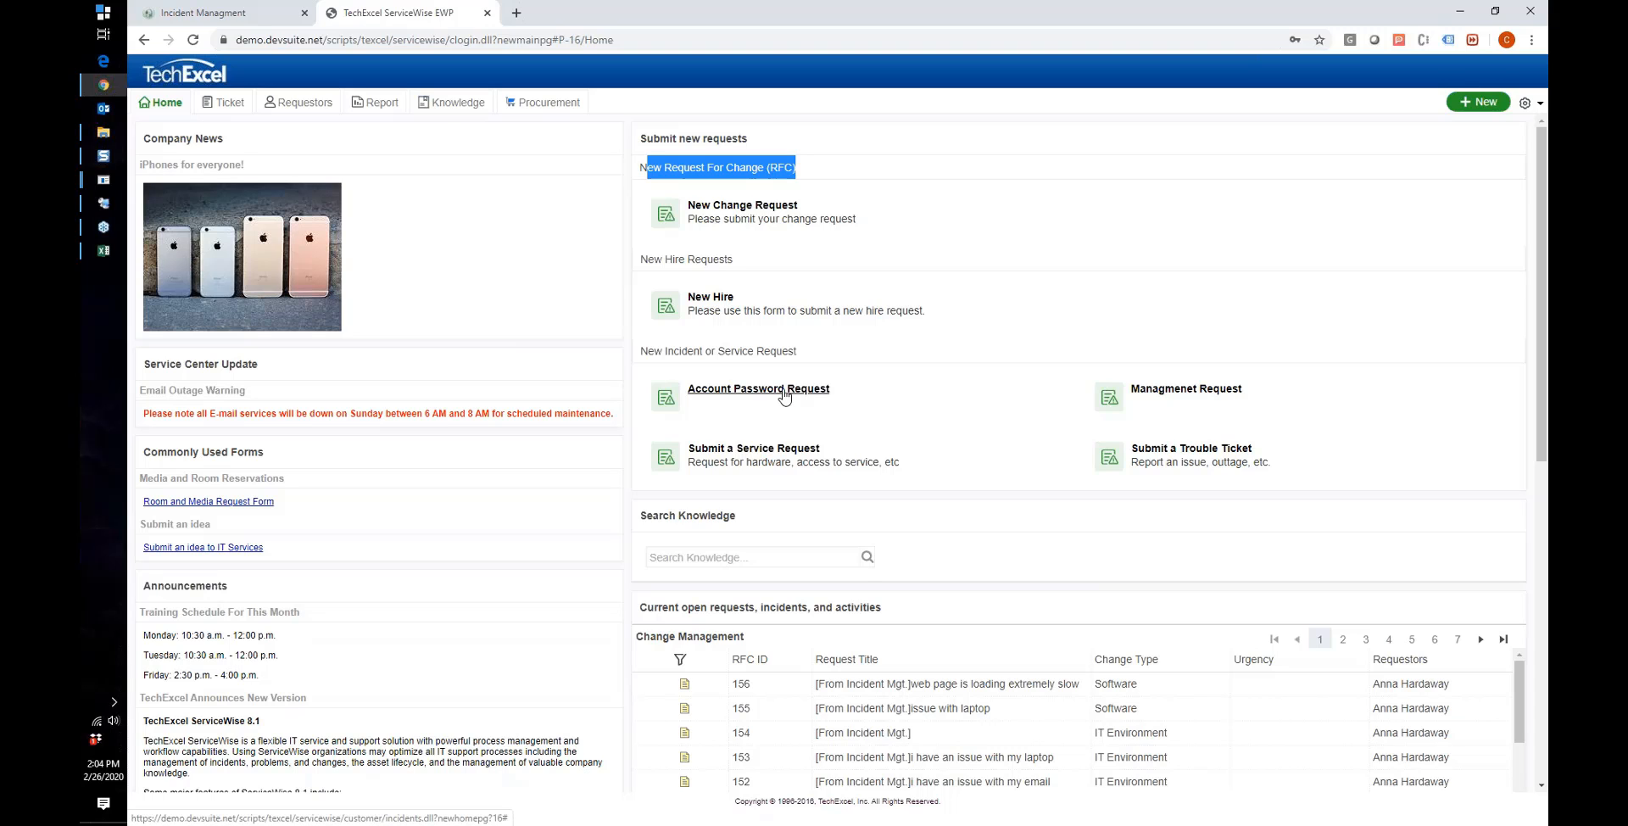
Step: Edit the Account Password Request template via Settings > Tool Settings > Ticket Template Setting
{"action": "left_click", "coordinate": [210, 24]}
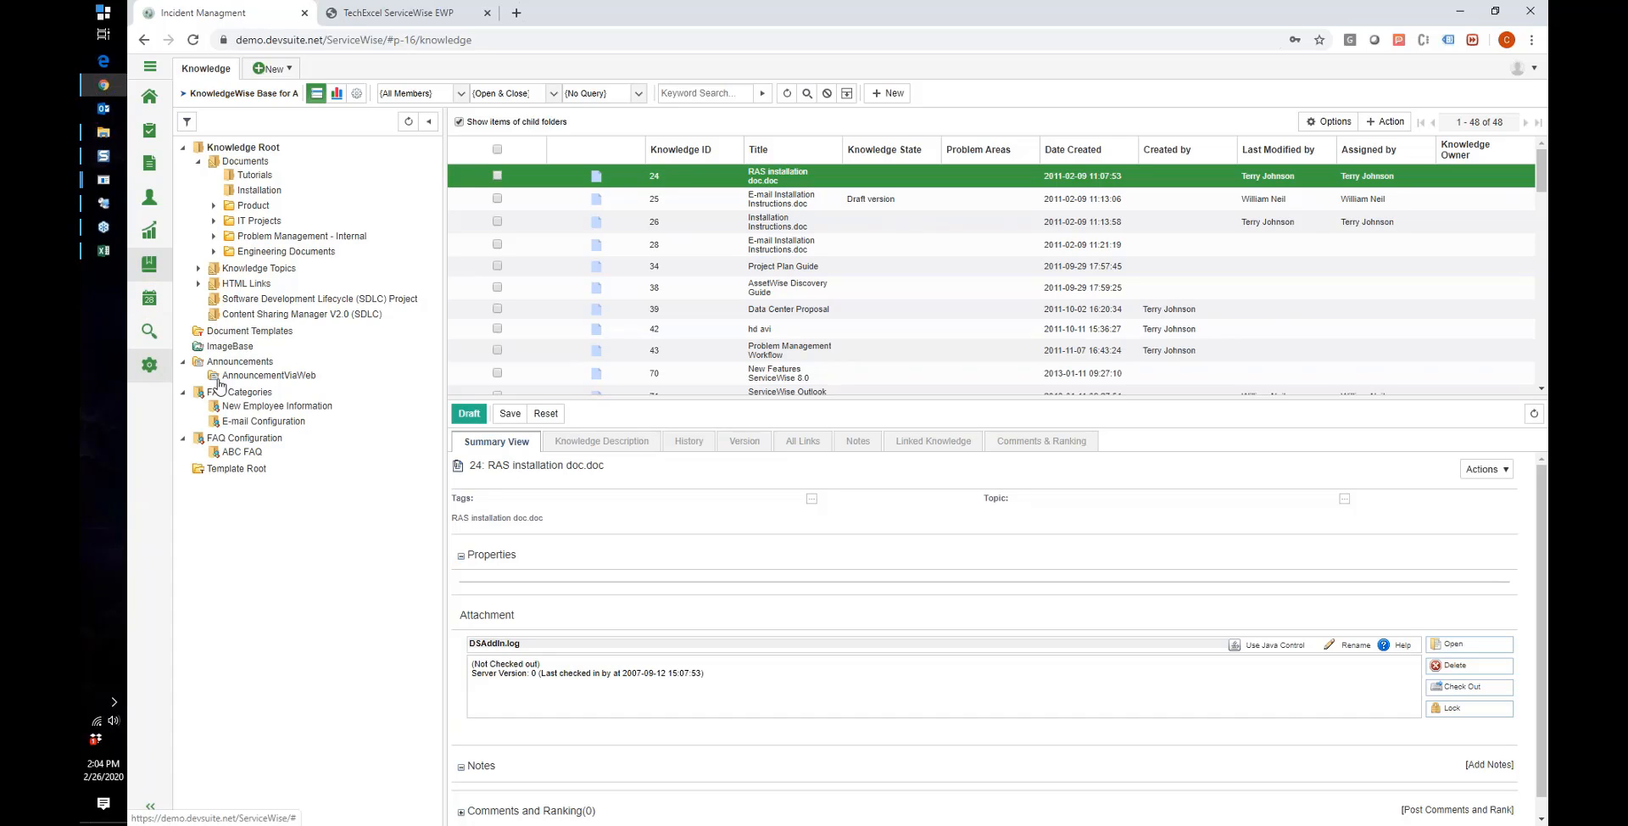
{"action": "left_click", "coordinate": [150, 369]}
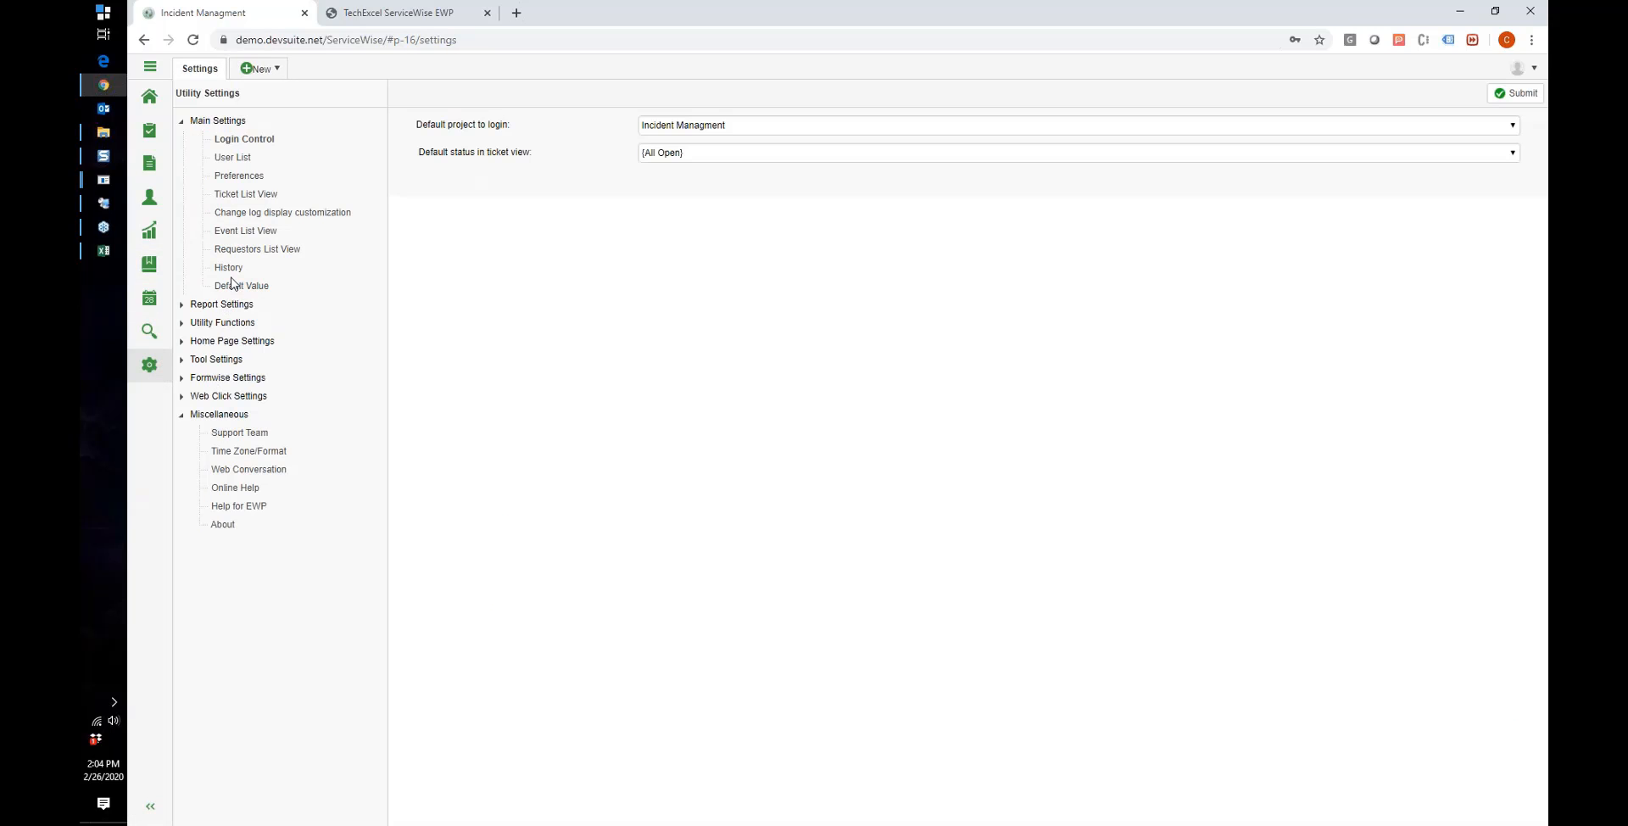
{"action": "left_click", "coordinate": [182, 359]}
{"action": "left_click", "coordinate": [264, 378]}
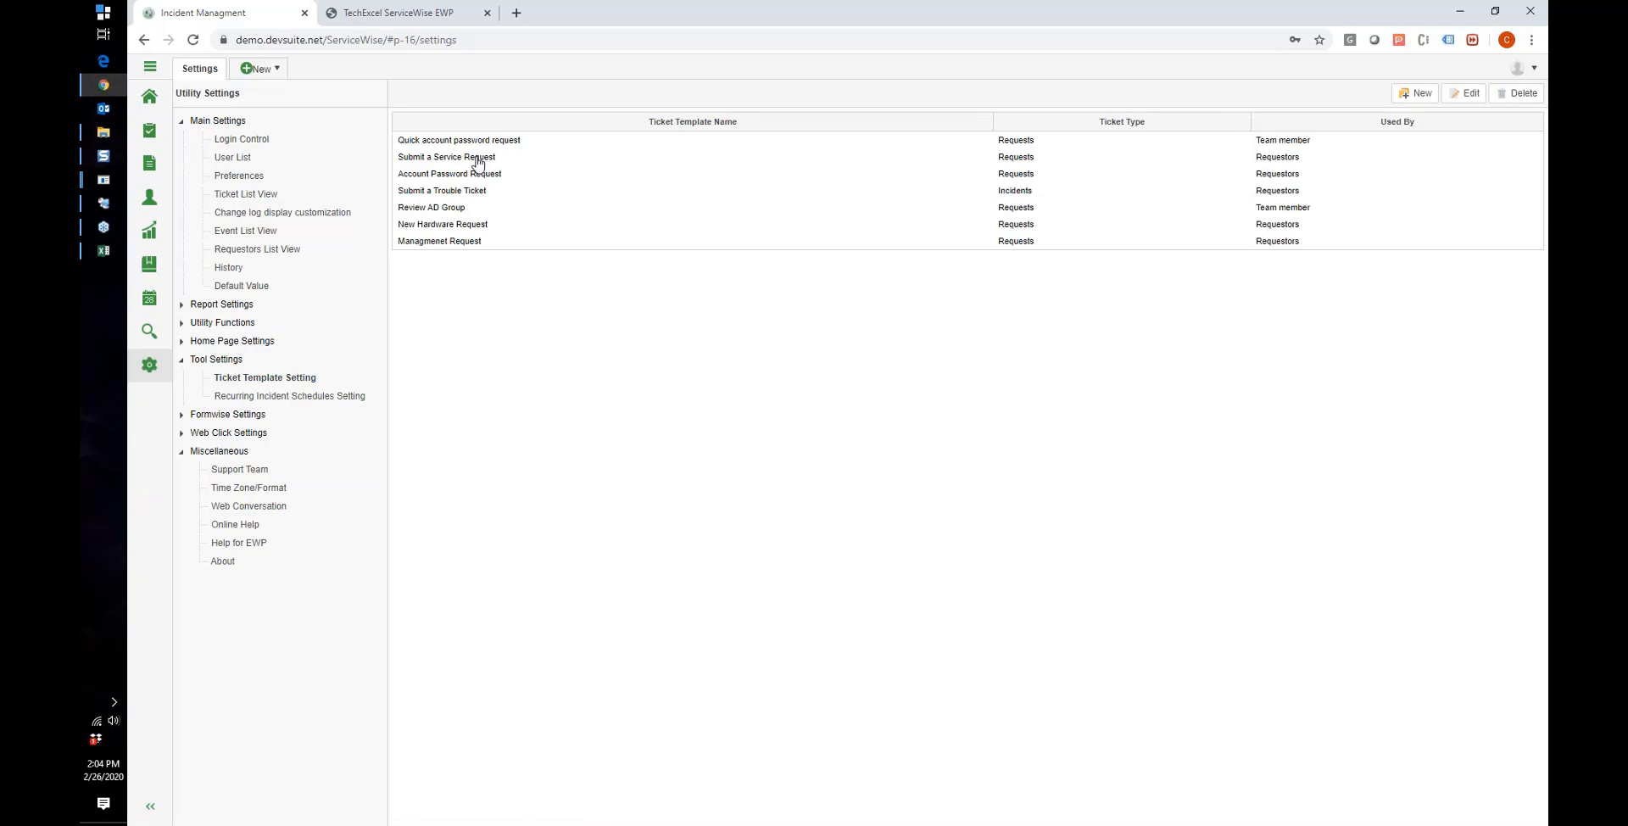
{"action": "double_click", "coordinate": [480, 158]}
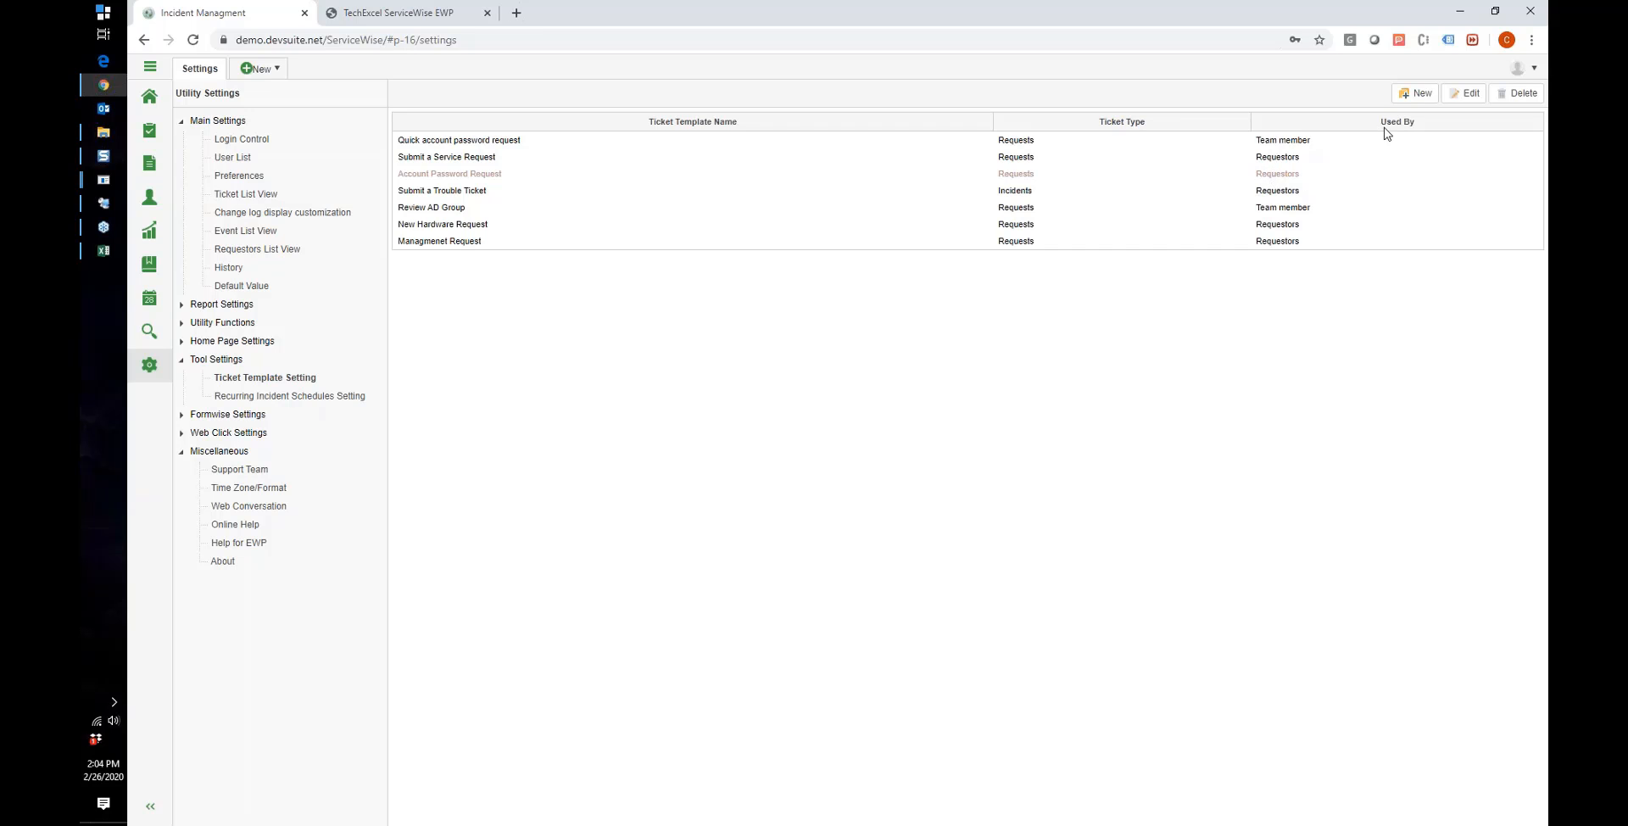
{"action": "left_click", "coordinate": [1291, 180]}
{"action": "left_click", "coordinate": [1451, 96]}
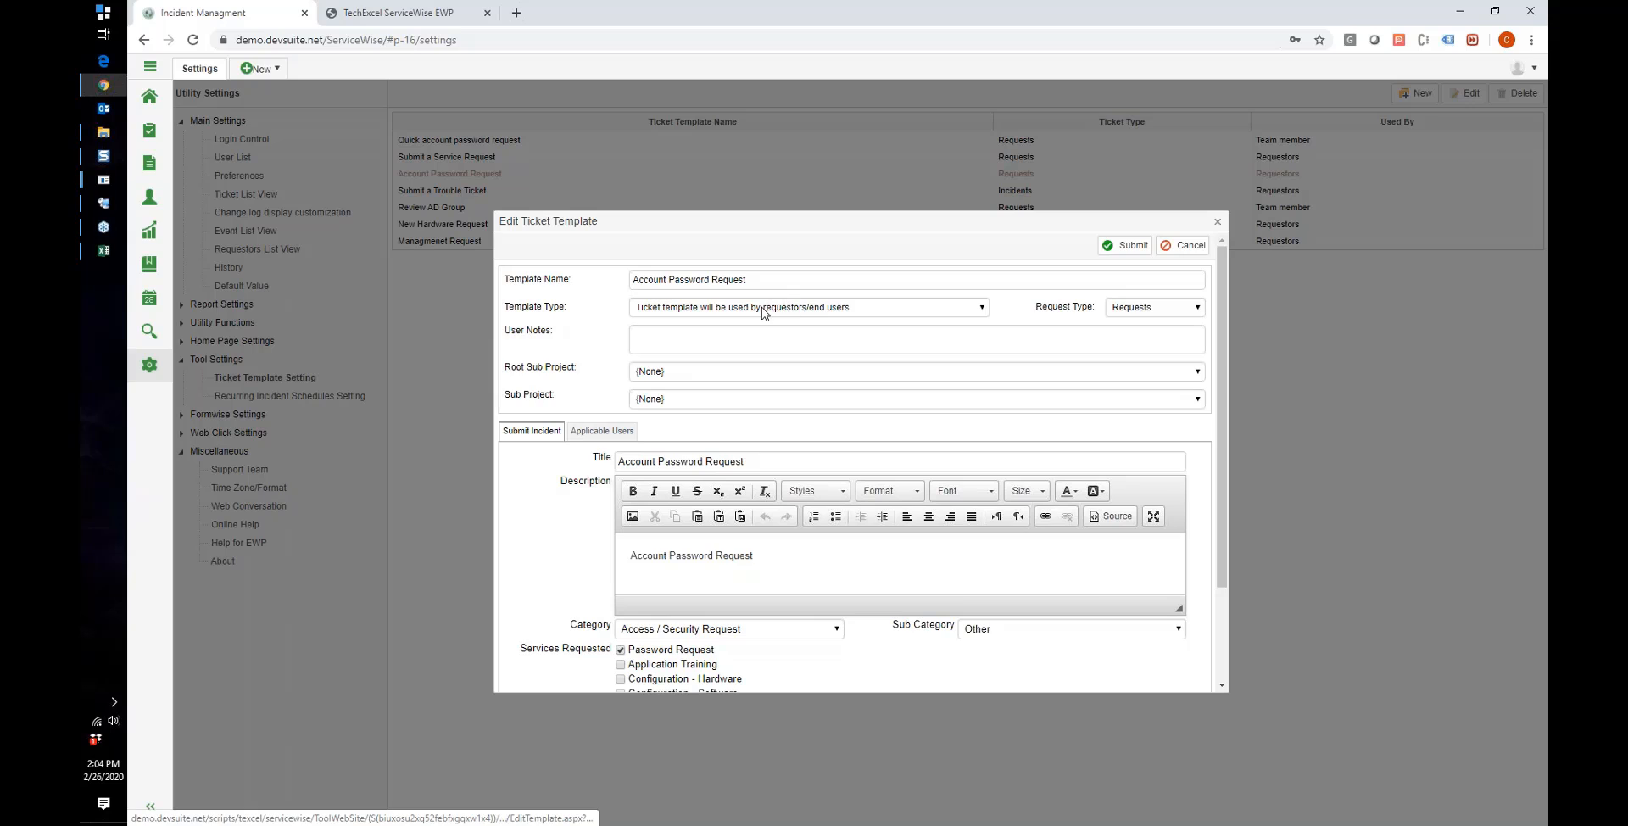
Step: Keep the requestors/end users template type and scroll through the template's fields
{"action": "left_click", "coordinate": [762, 309]}
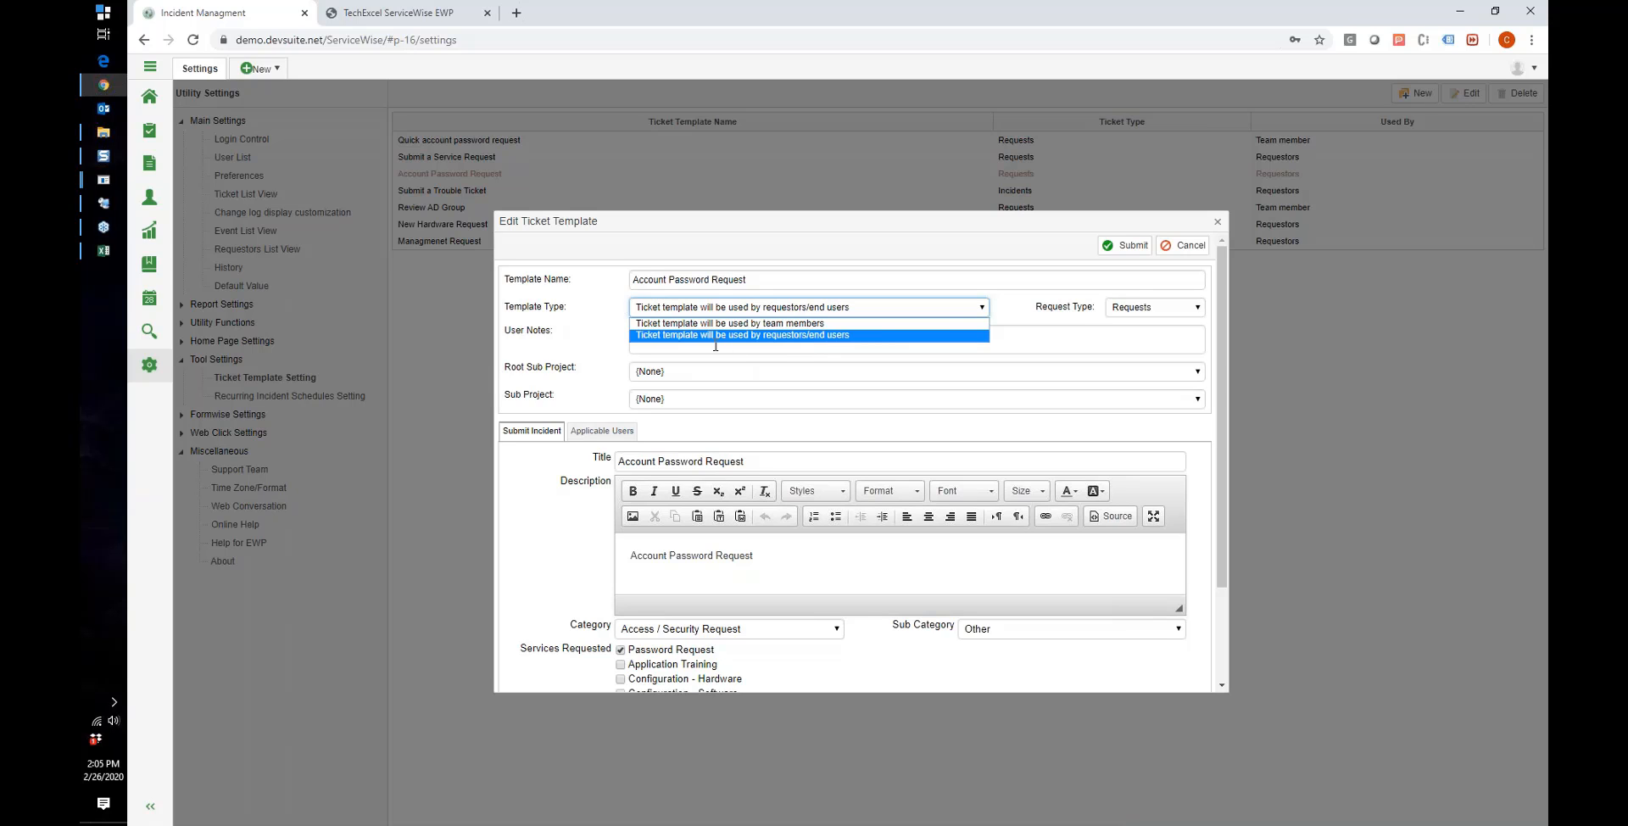
{"action": "left_click", "coordinate": [584, 351]}
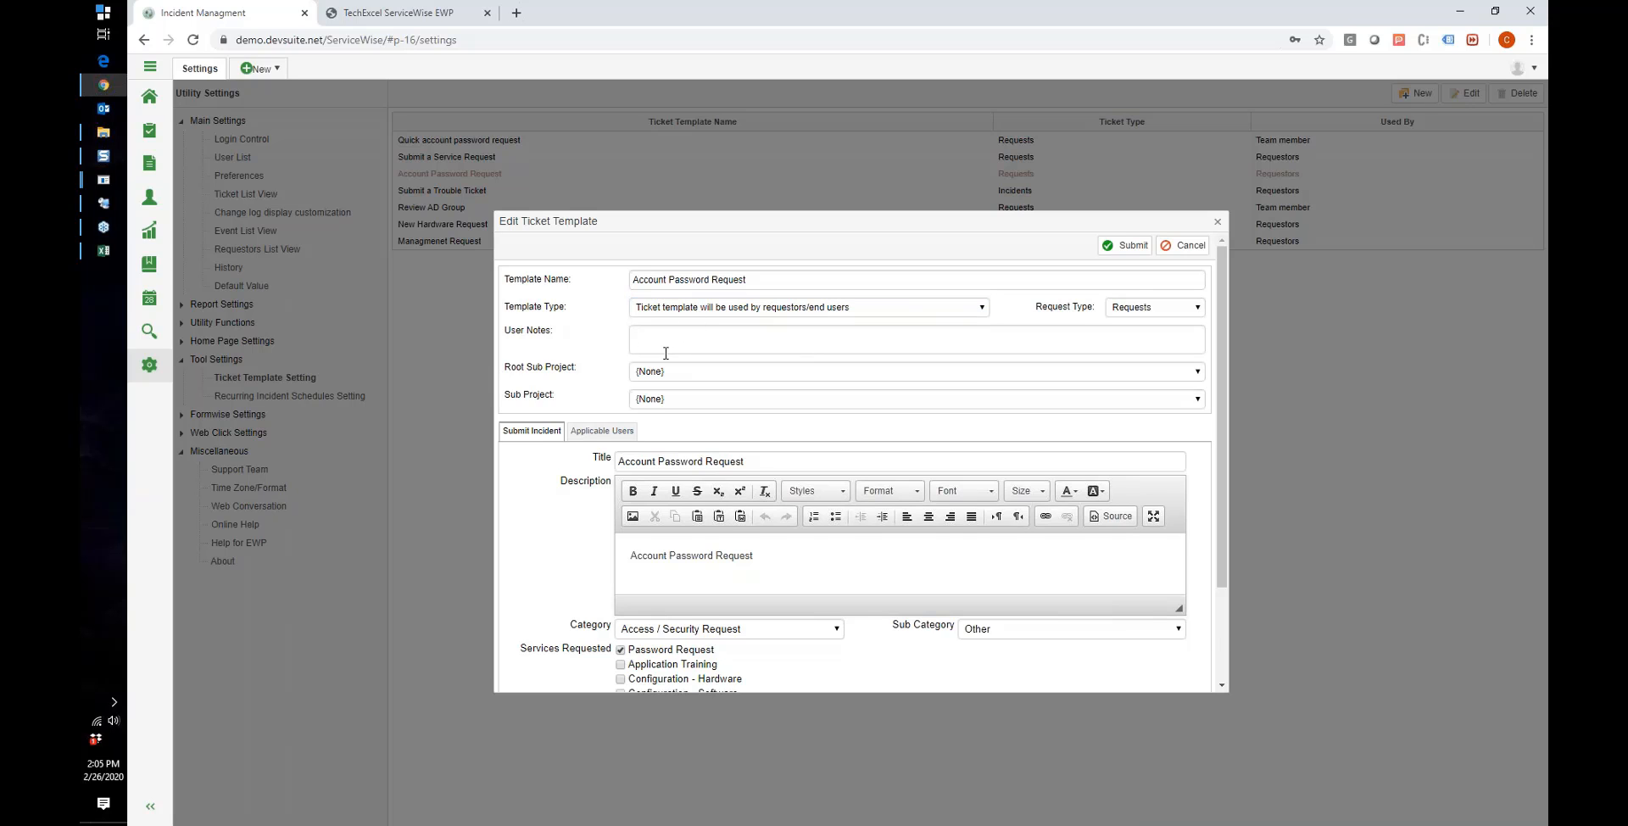
{"action": "scroll", "coordinate": [665, 352], "scroll_direction": "down", "scroll_amount": 1}
{"action": "scroll", "coordinate": [670, 372], "scroll_direction": "down", "scroll_amount": 1}
{"action": "scroll", "coordinate": [673, 371], "scroll_direction": "up", "scroll_amount": 2}
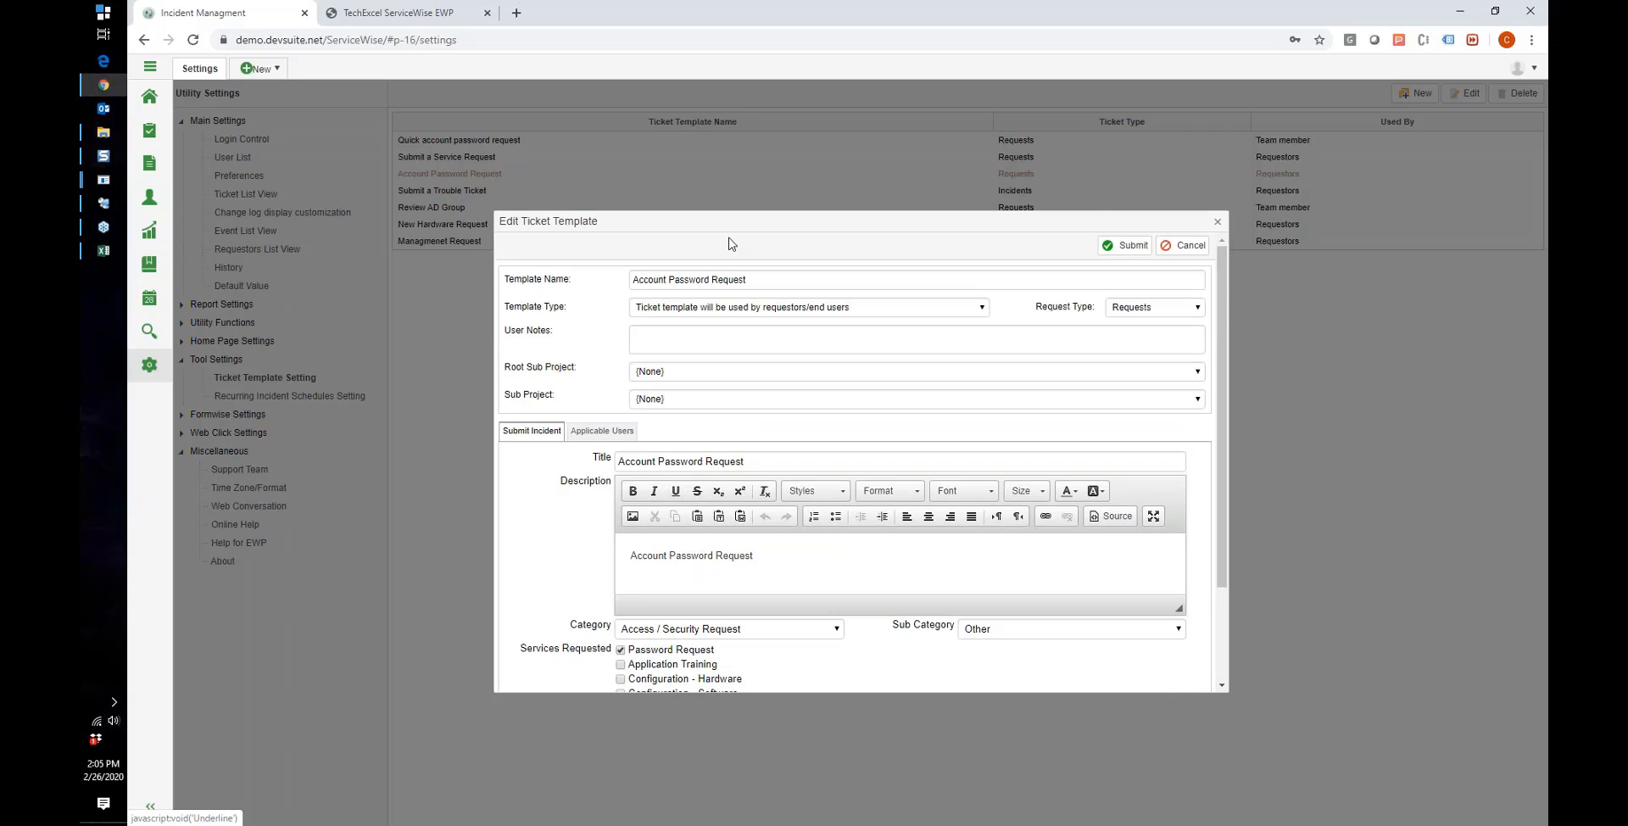
{"action": "left_click_drag", "start_coordinate": [726, 226], "coordinate": [618, 140]}
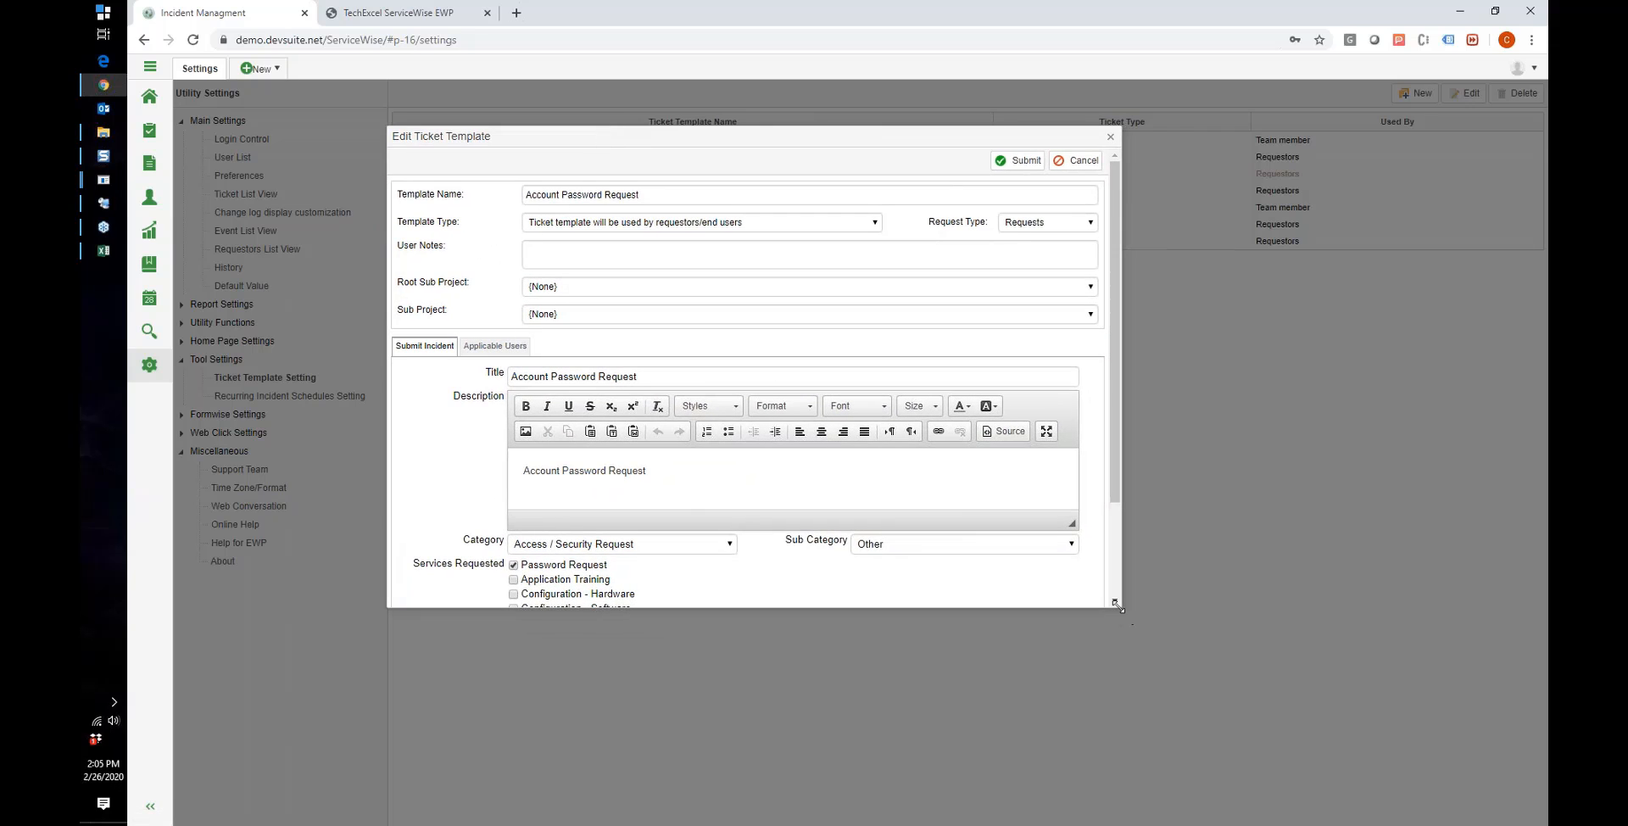
Step: Enlarge the template dialog to review the remaining fields, then go to the EWP Home portal
{"action": "left_click_drag", "start_coordinate": [1117, 607], "coordinate": [1242, 682]}
{"action": "scroll", "coordinate": [987, 605], "scroll_direction": "down", "scroll_amount": 1}
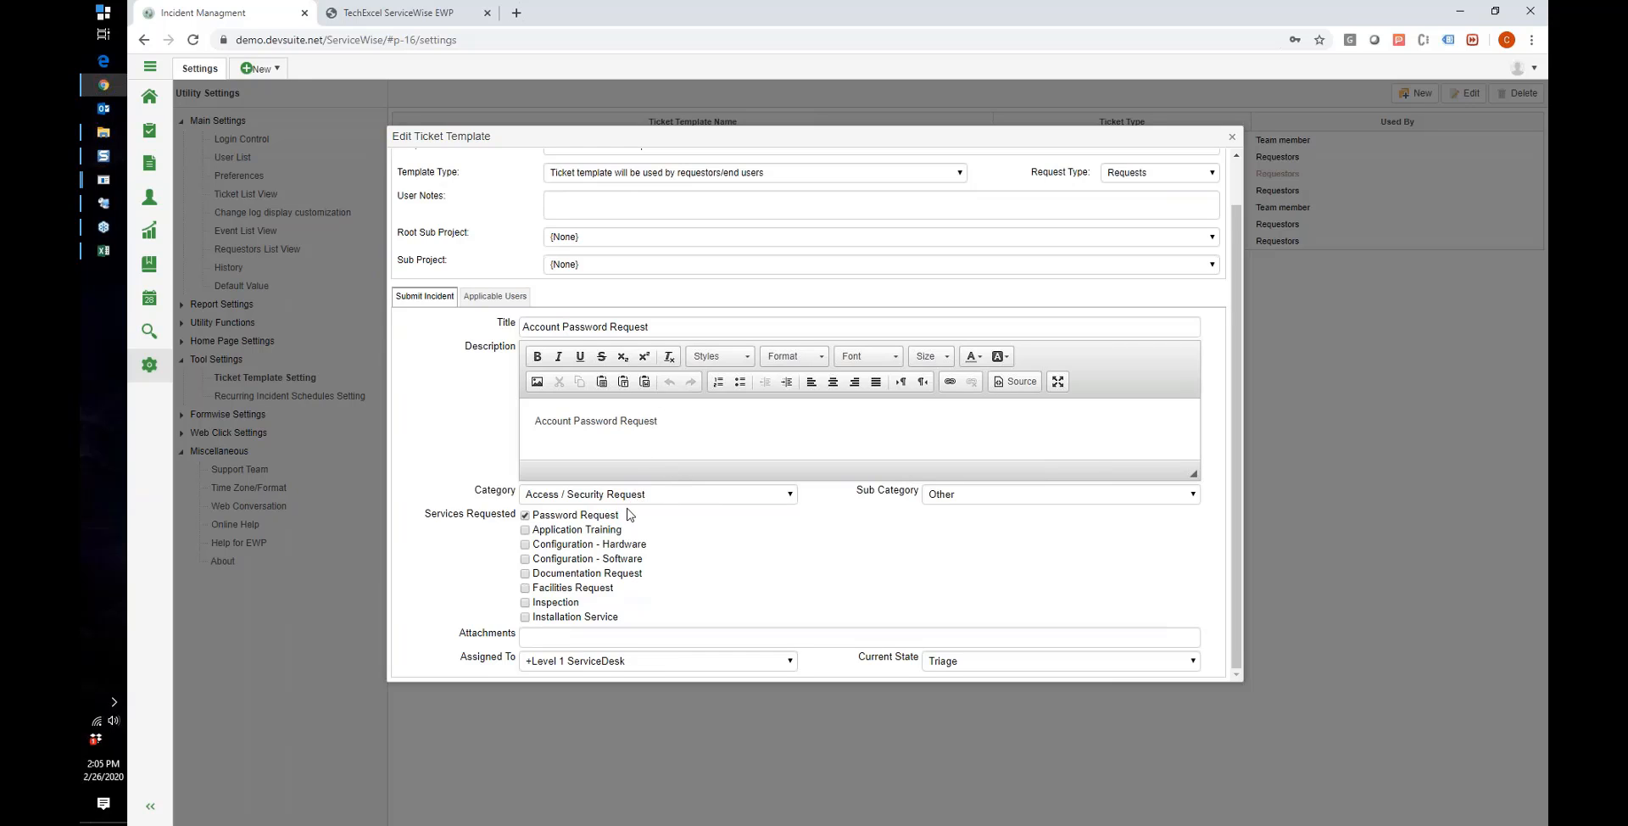
{"action": "scroll", "coordinate": [629, 516], "scroll_direction": "up", "scroll_amount": 1}
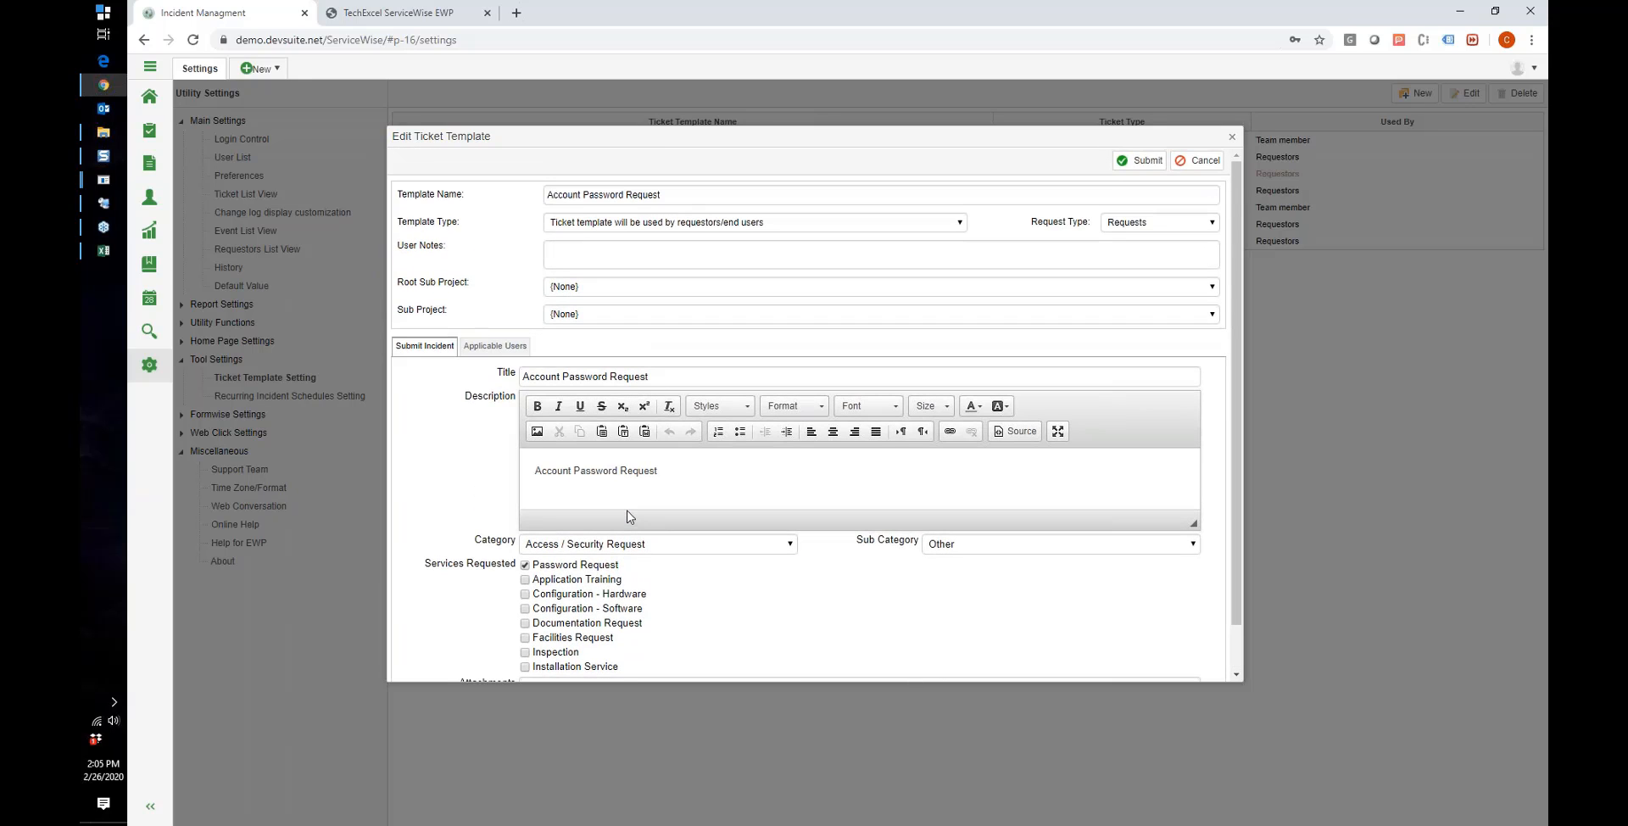
{"action": "scroll", "coordinate": [629, 517], "scroll_direction": "down", "scroll_amount": 1}
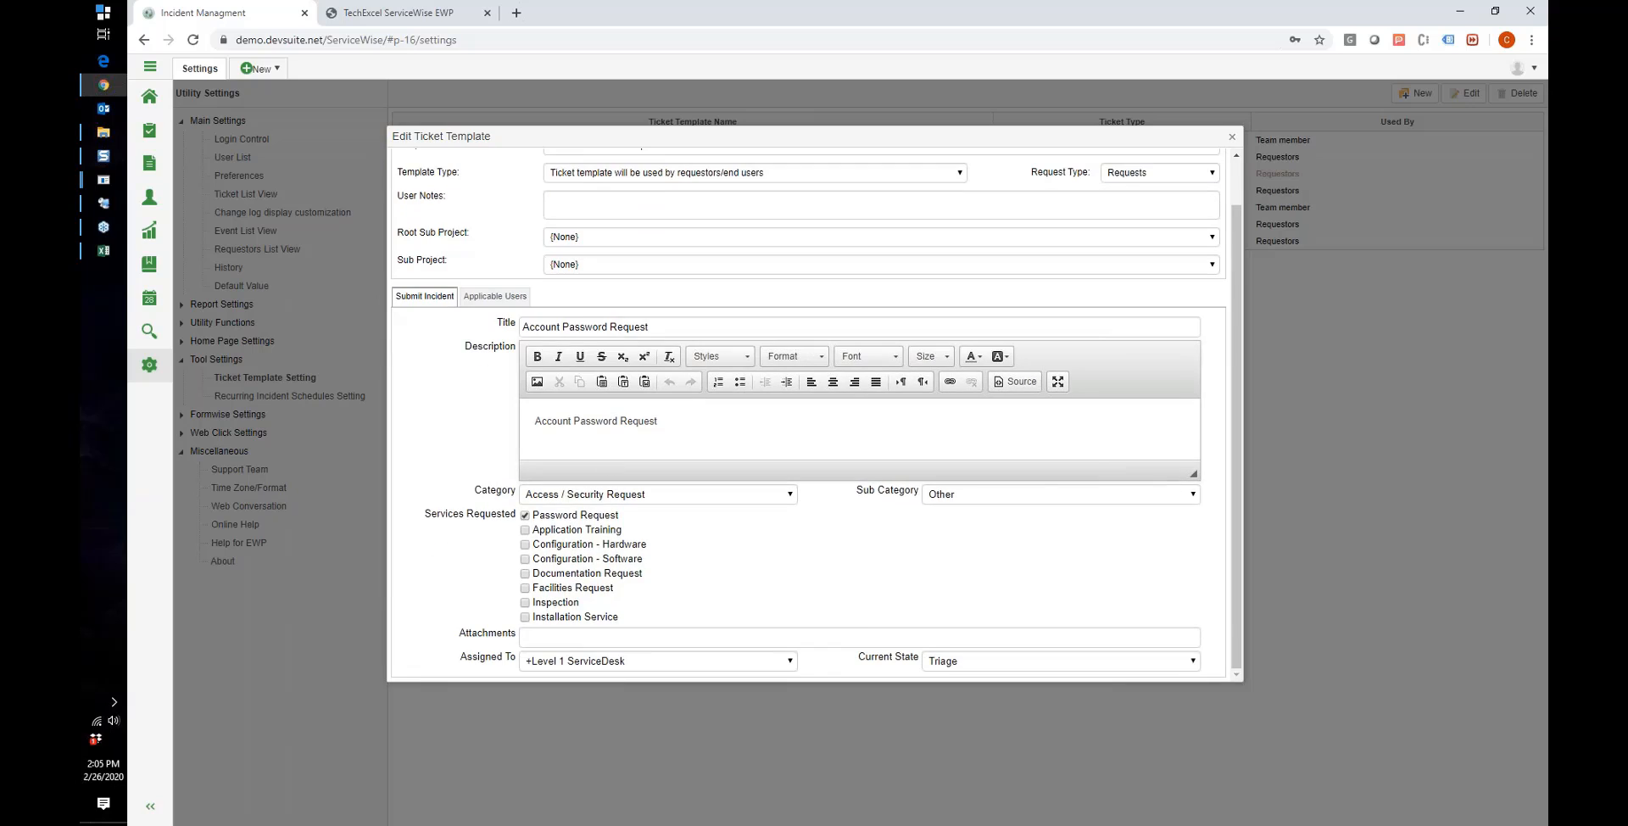
{"action": "left_click", "coordinate": [391, 13]}
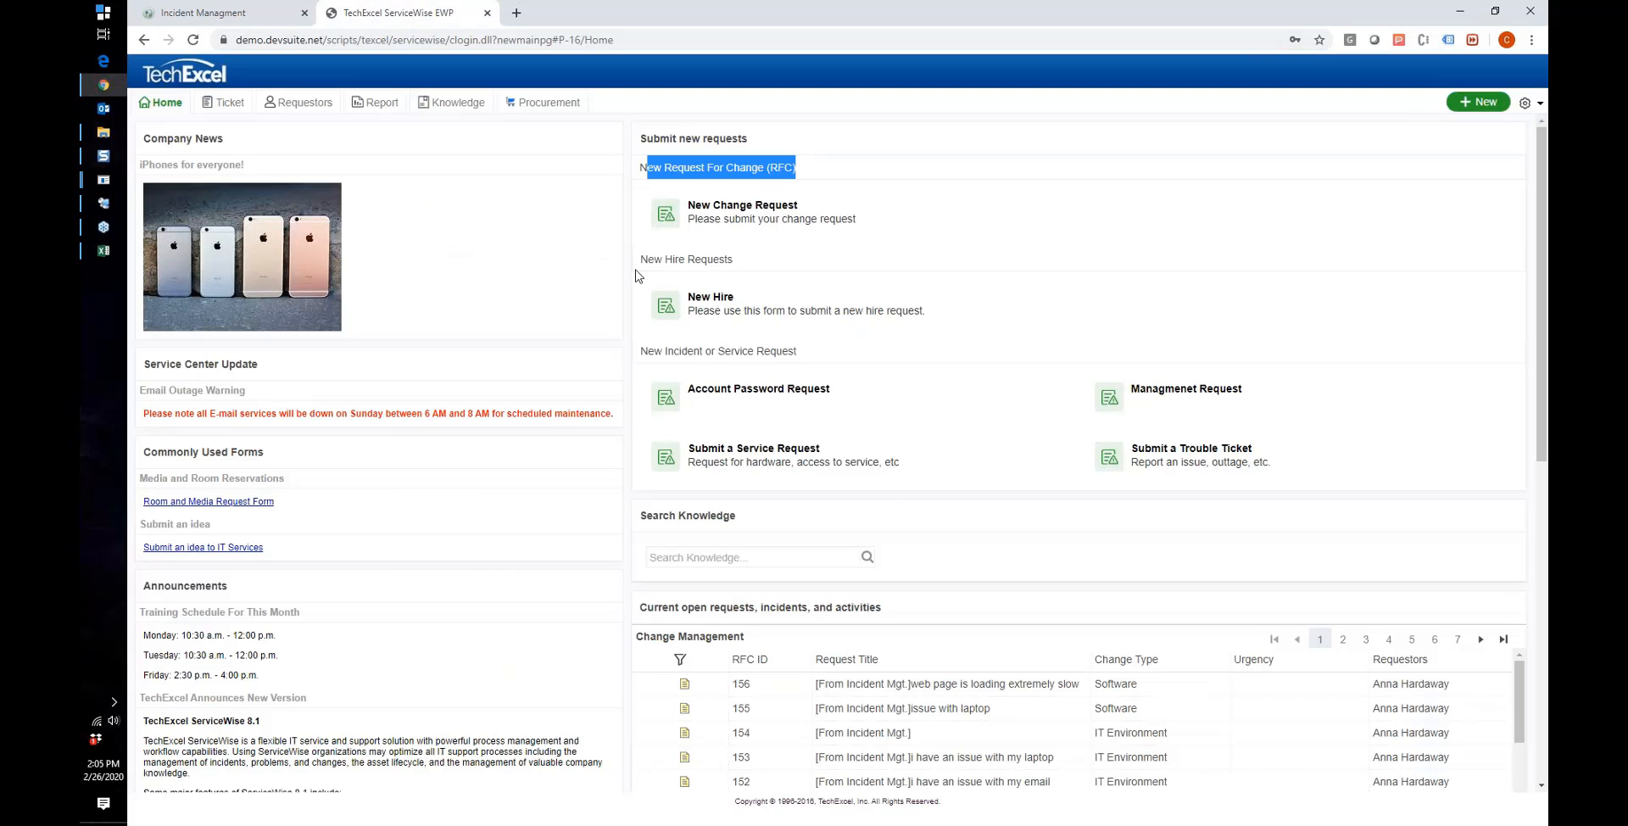
Step: Start an Account Password Request and compare its prefilled title and Access / Security Request category with the template
{"action": "left_click", "coordinate": [746, 391]}
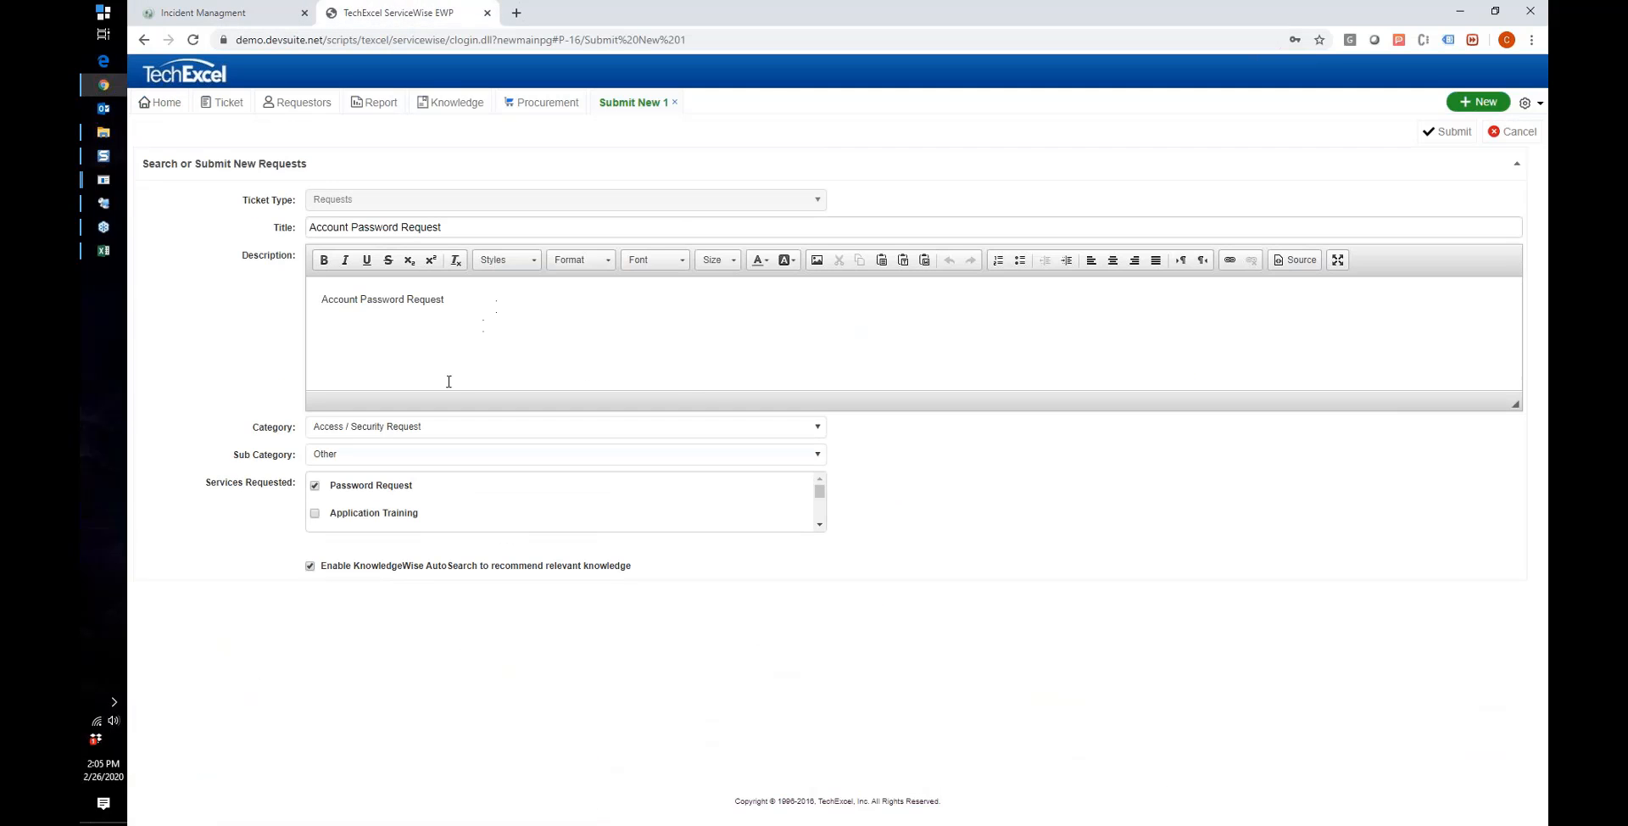
{"action": "double_click", "coordinate": [411, 436]}
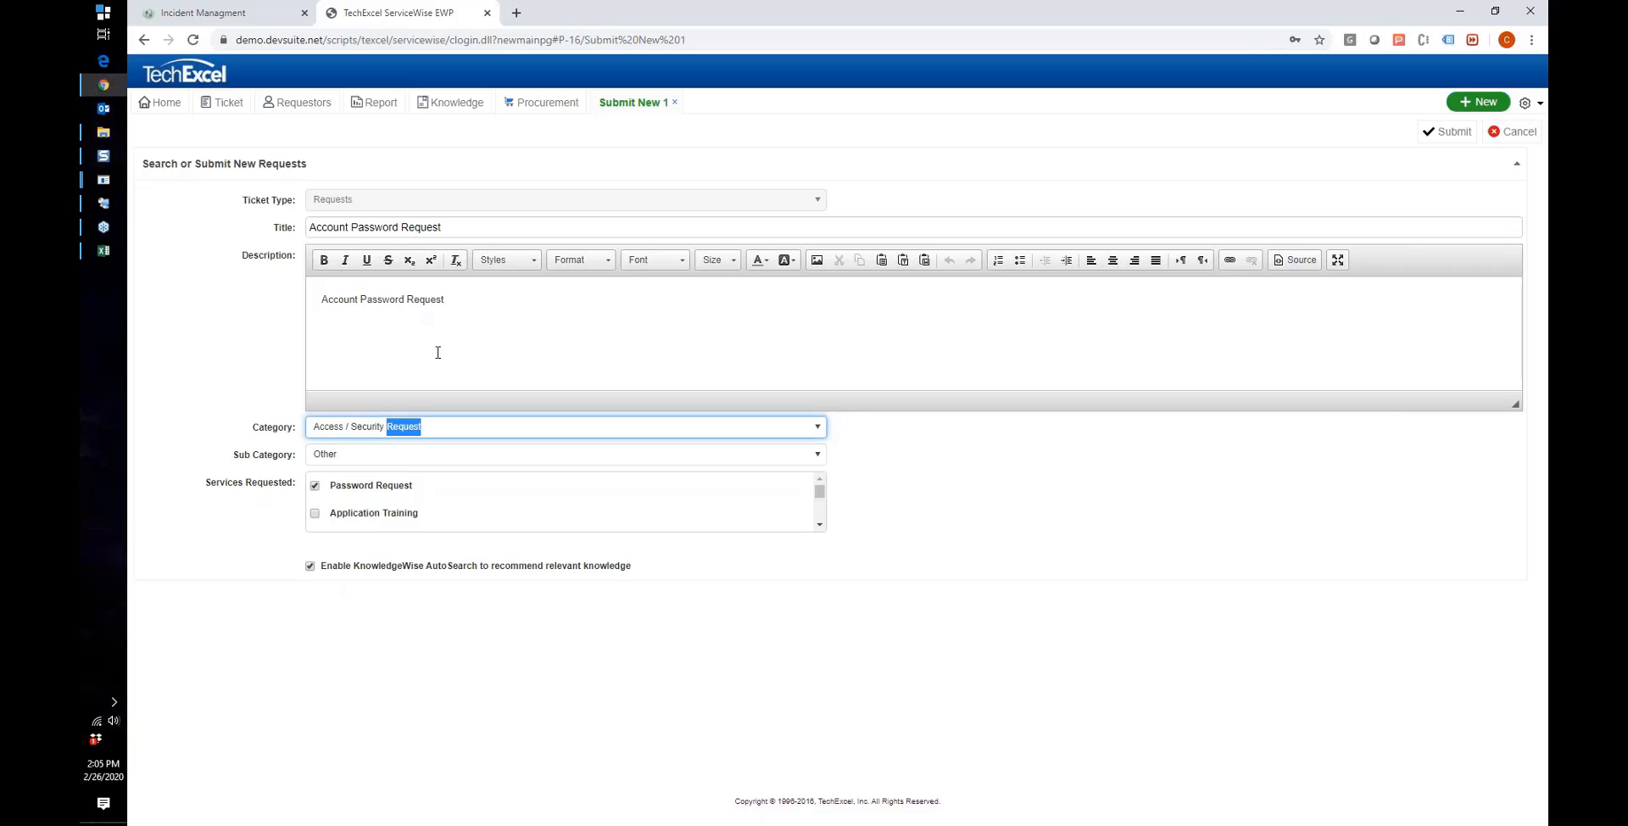
{"action": "left_click", "coordinate": [482, 228]}
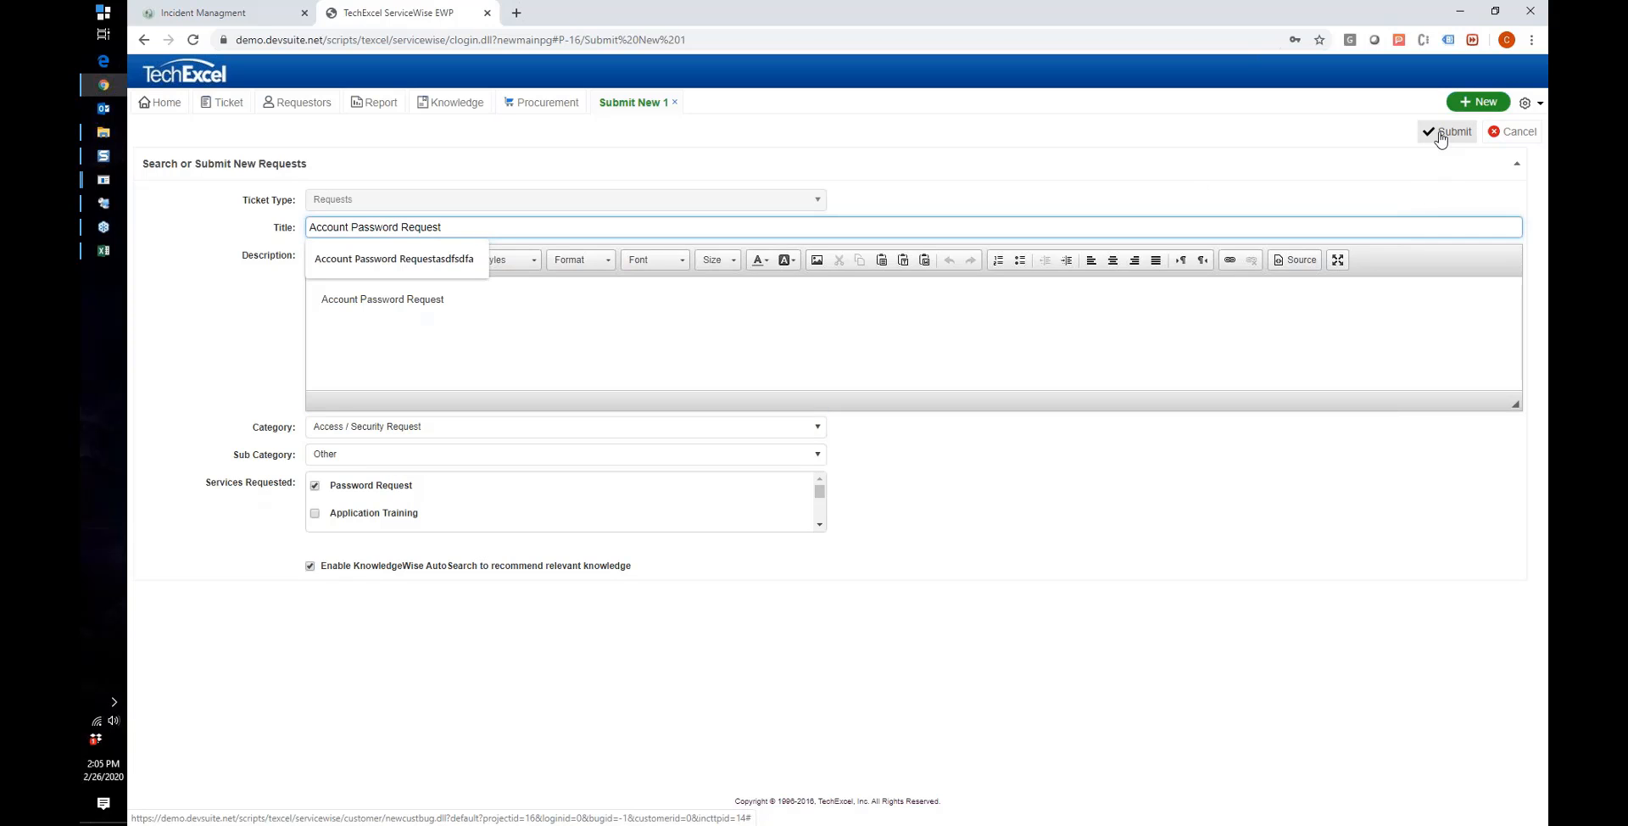
{"action": "left_click", "coordinate": [224, 23]}
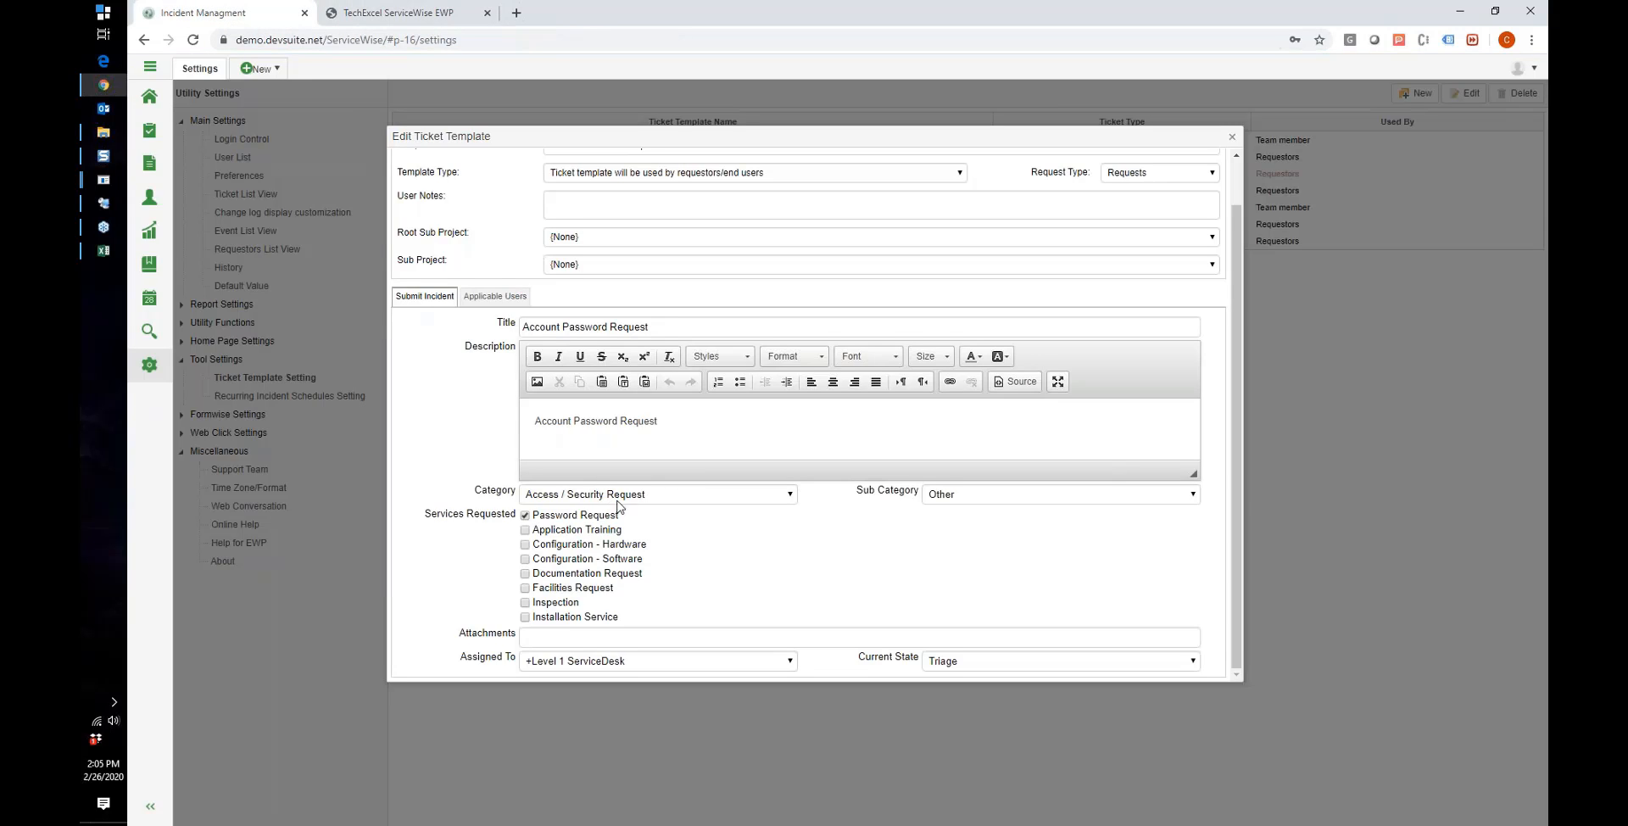
Step: Check the template's Applicable Users job roles, cancel the editor, and go back to the request form
{"action": "scroll", "coordinate": [620, 522], "scroll_direction": "up", "scroll_amount": 1}
{"action": "left_click_drag", "start_coordinate": [664, 473], "coordinate": [522, 477]}
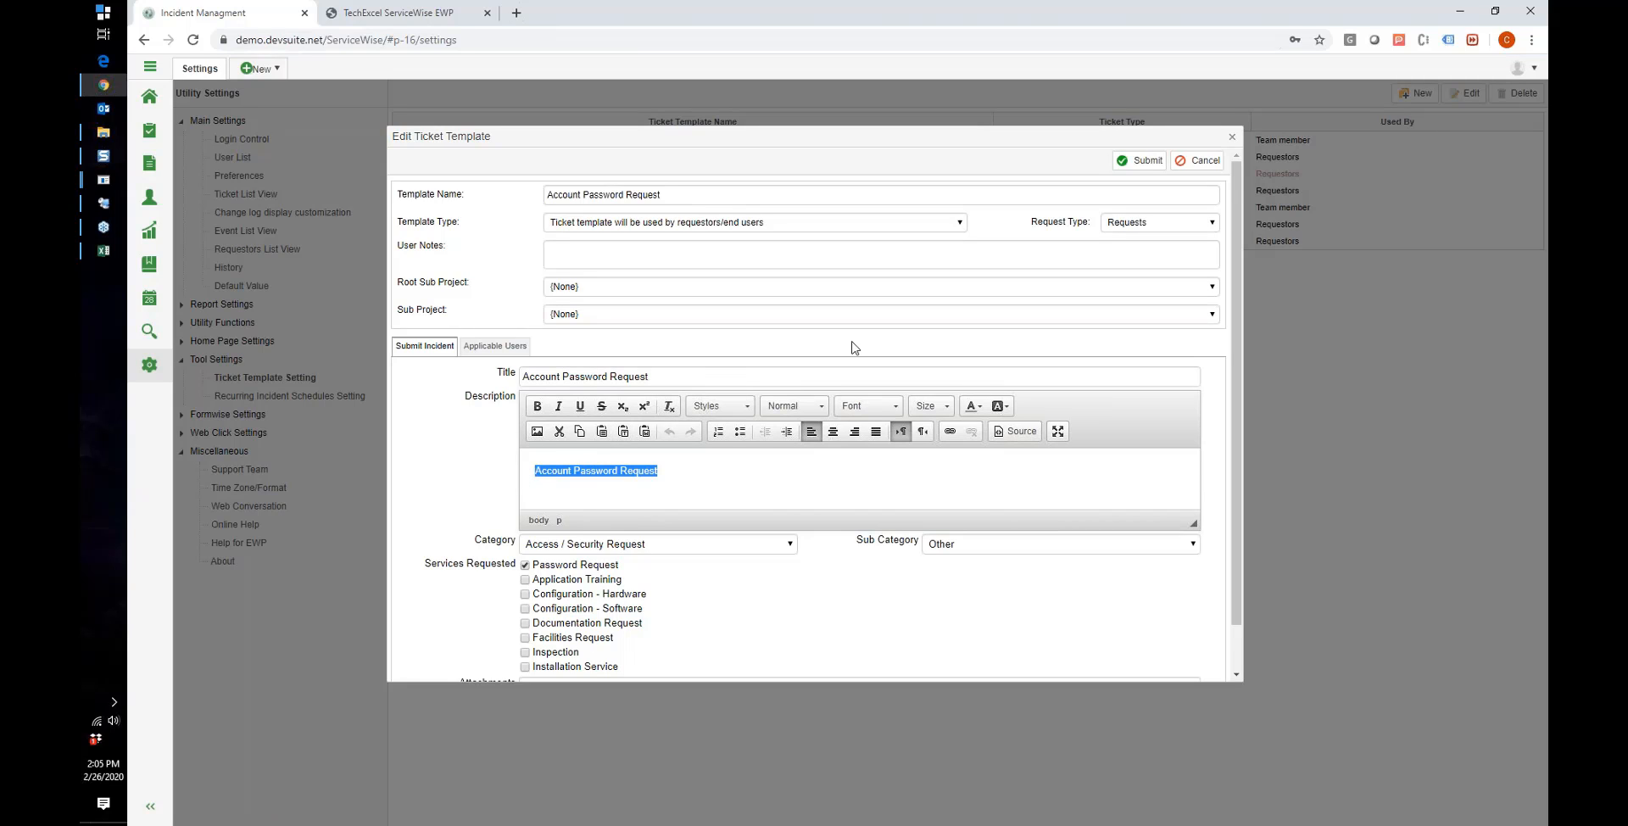
{"action": "left_click", "coordinate": [501, 349]}
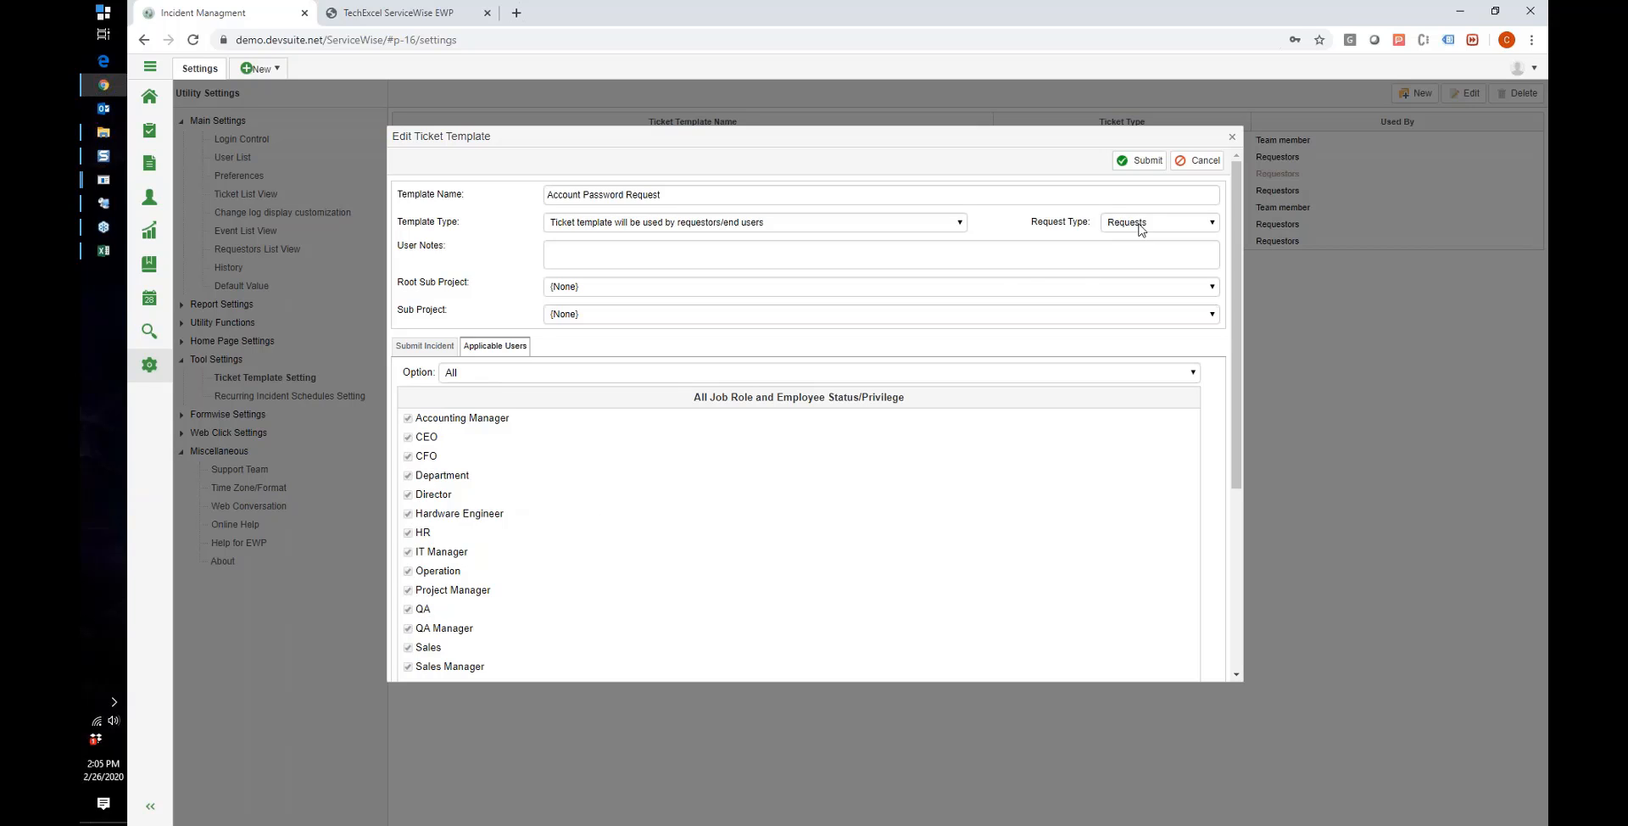
{"action": "left_click", "coordinate": [1197, 160]}
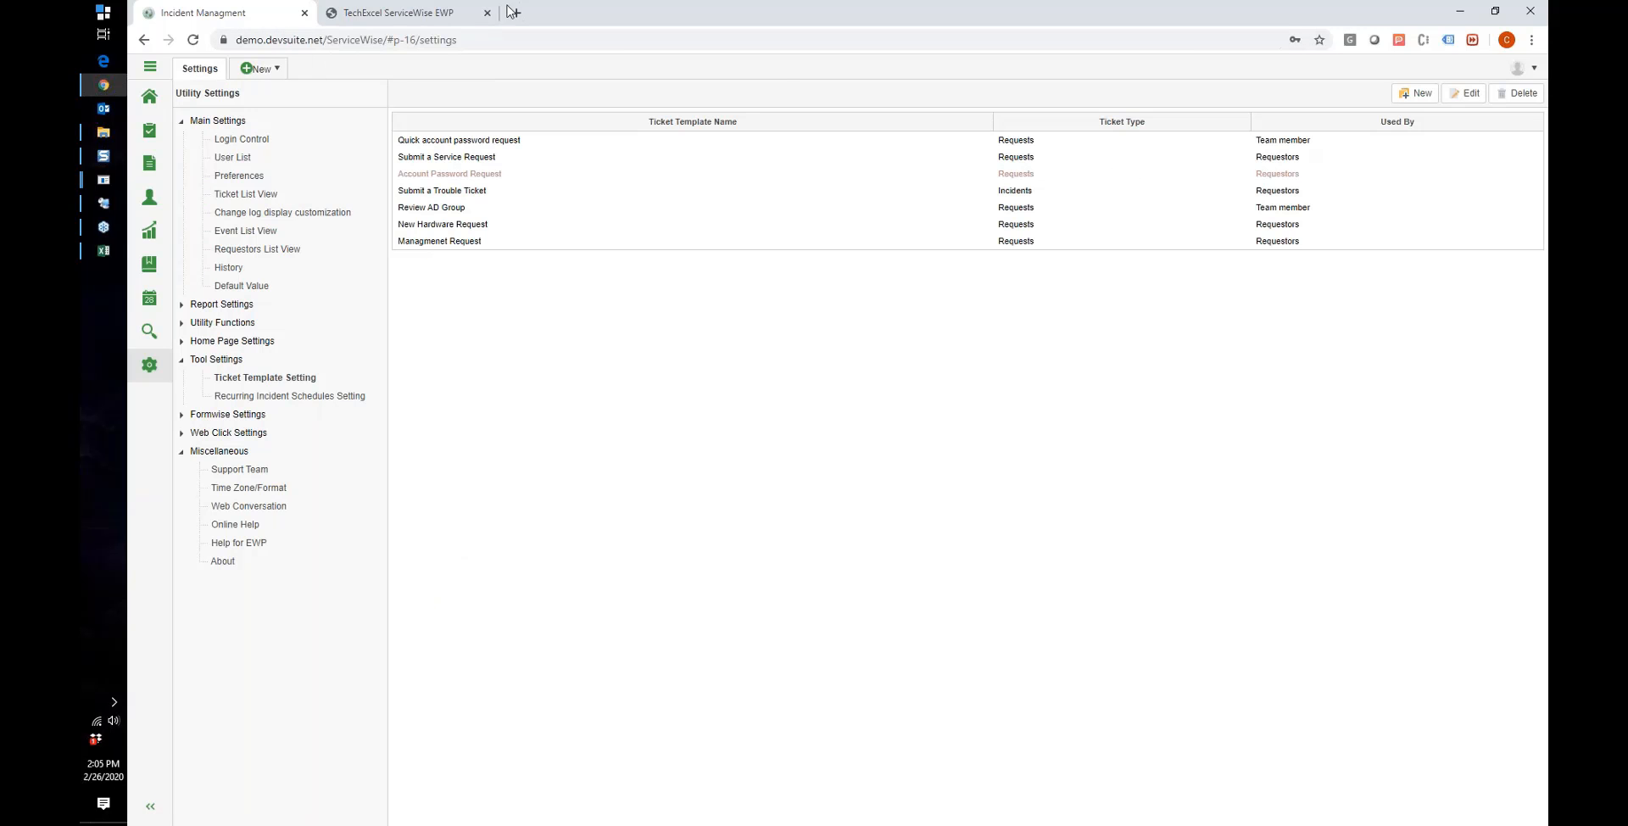
{"action": "left_click", "coordinate": [458, 13]}
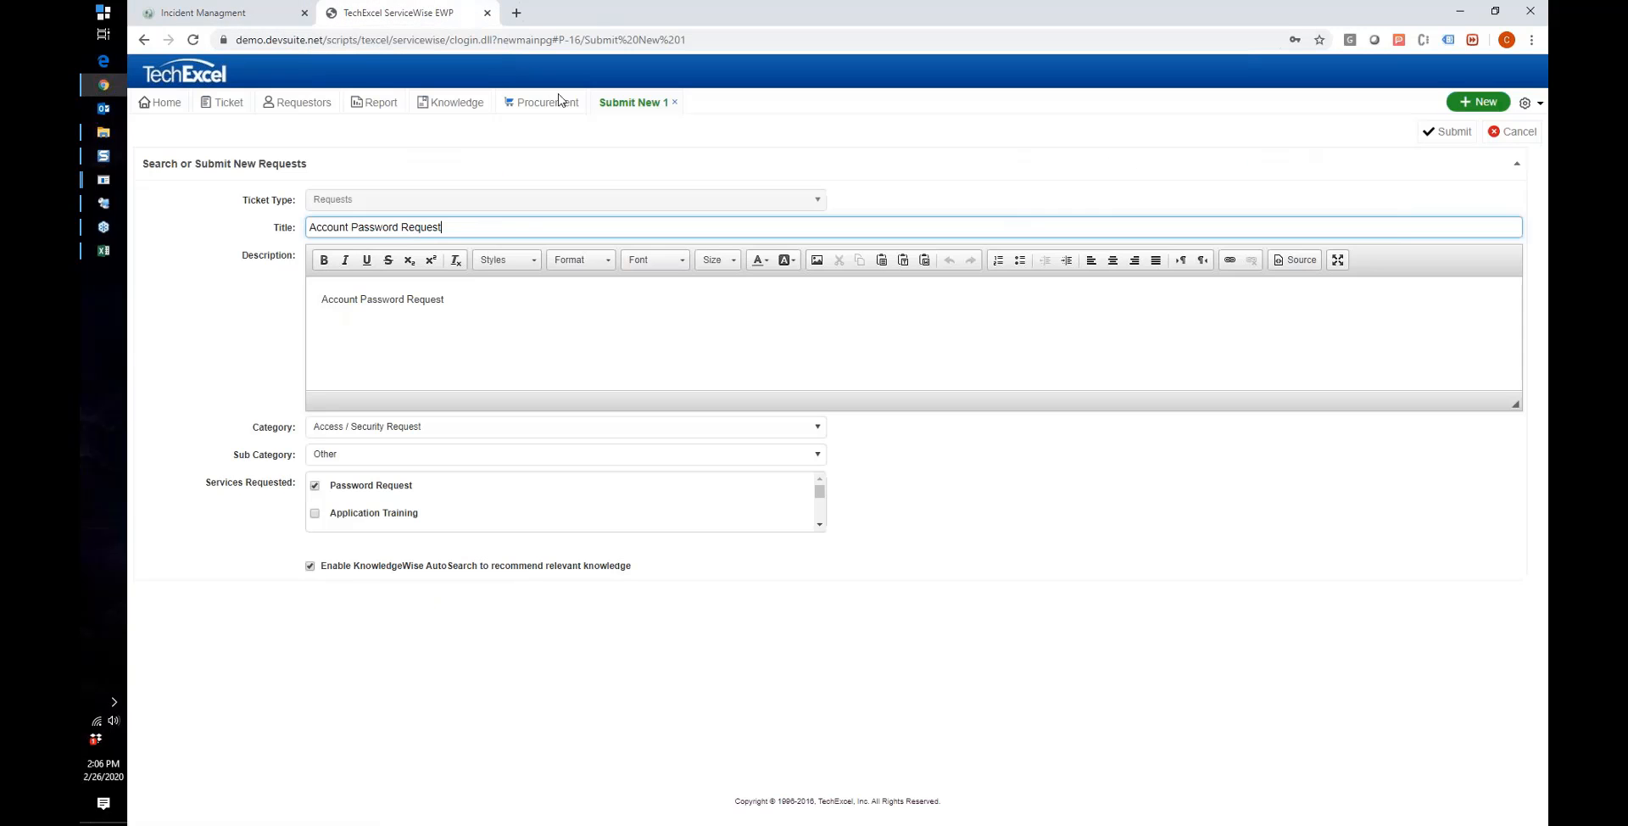
Step: Close the Submit New 1 form and review the Service Request and Trouble Ticket descriptions
{"action": "left_click", "coordinate": [674, 102]}
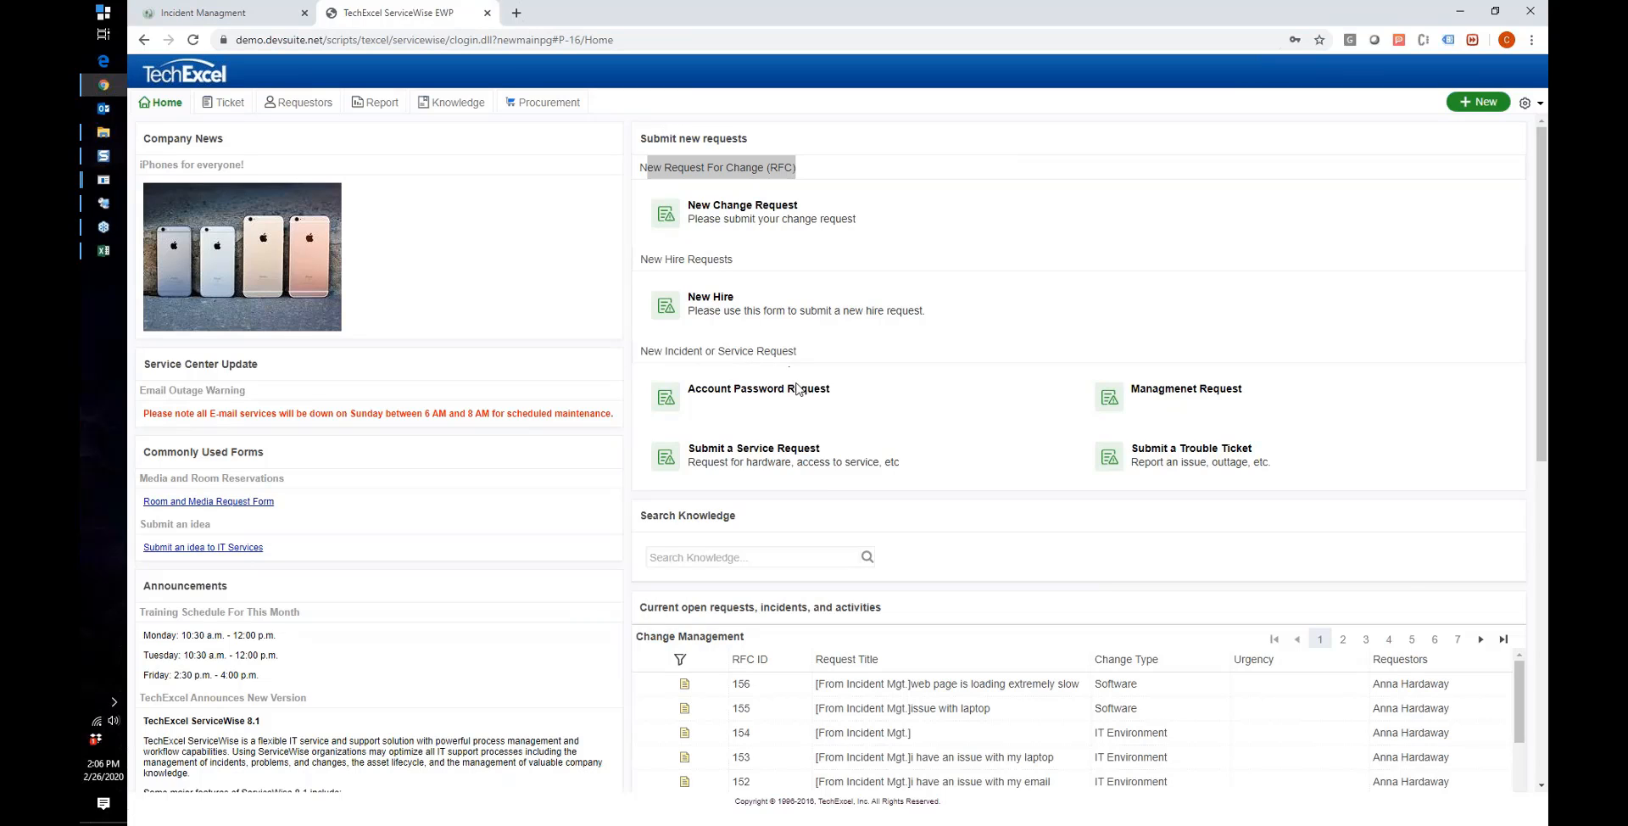
{"action": "left_click_drag", "start_coordinate": [694, 461], "coordinate": [896, 461]}
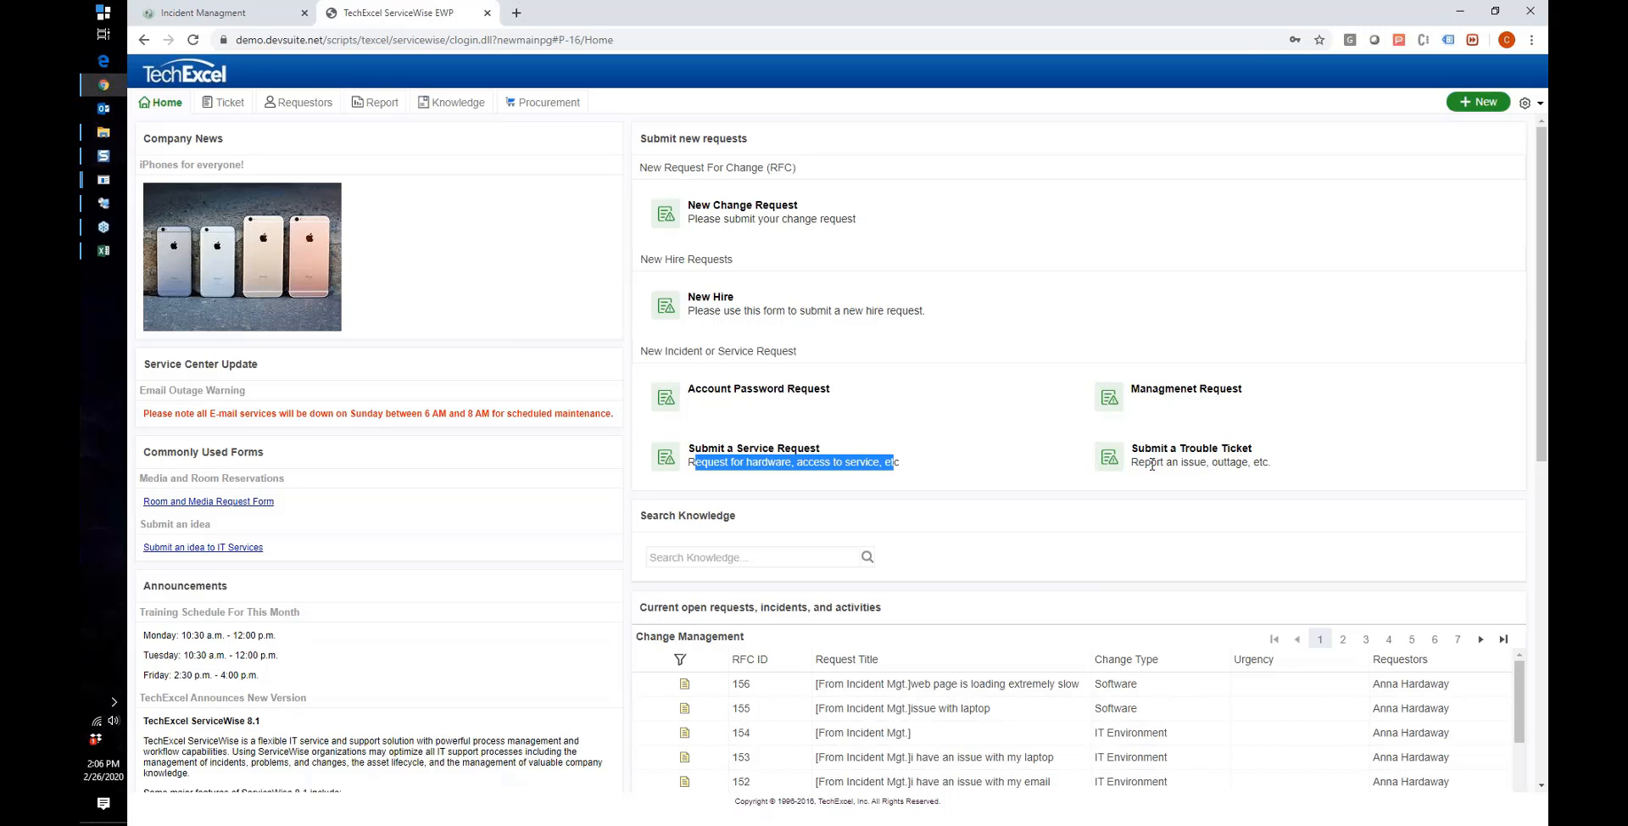
{"action": "left_click_drag", "start_coordinate": [1138, 463], "coordinate": [1255, 467]}
{"action": "scroll", "coordinate": [993, 474], "scroll_direction": "down", "scroll_amount": 2}
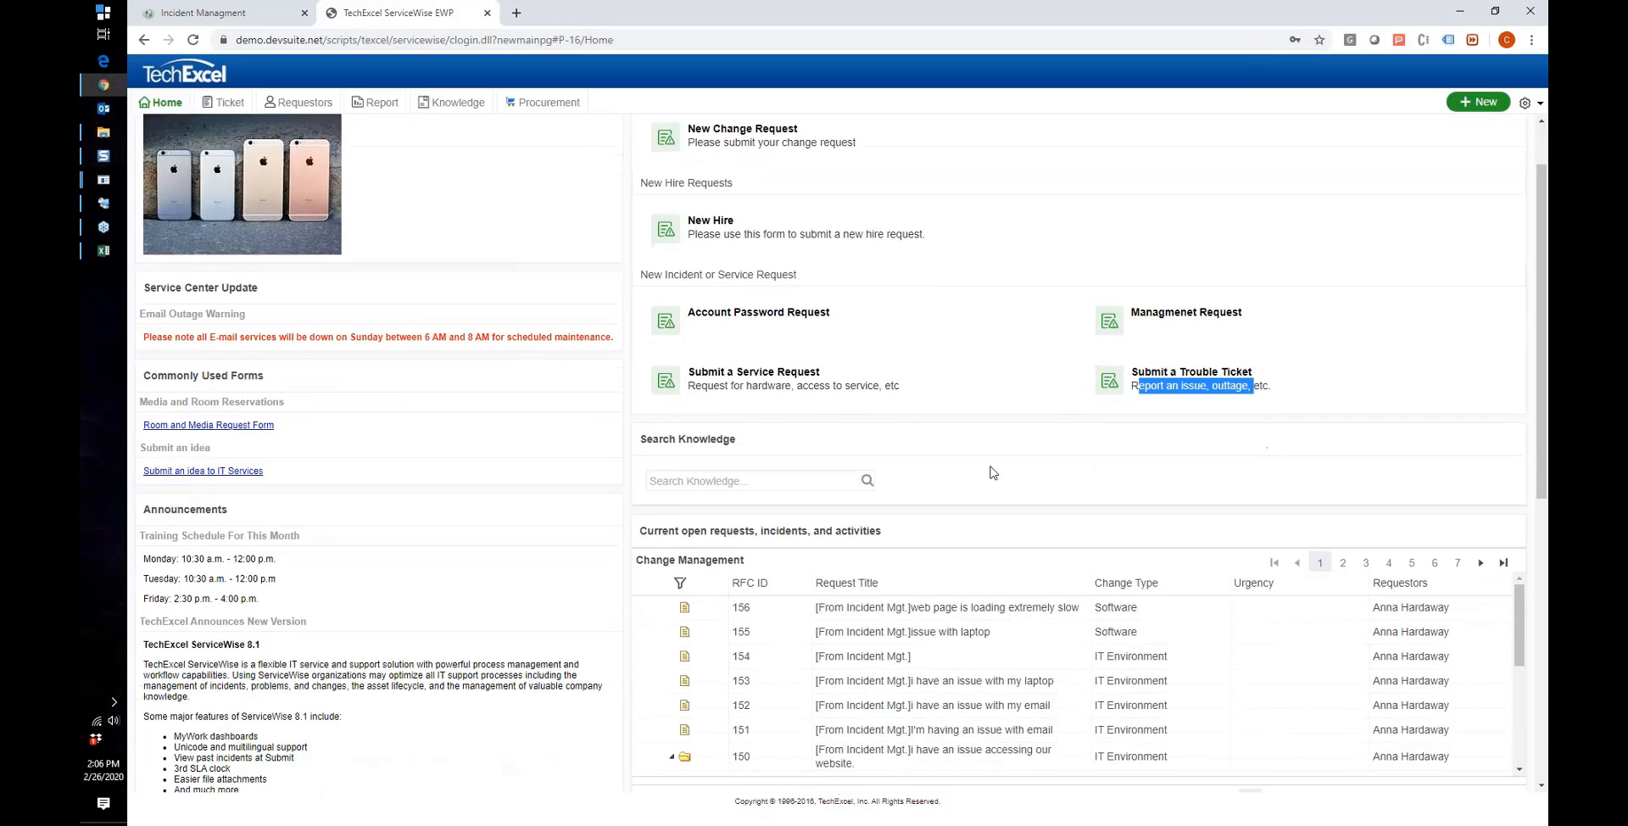
{"action": "scroll", "coordinate": [942, 481], "scroll_direction": "up", "scroll_amount": 2}
{"action": "left_click", "coordinate": [741, 553]}
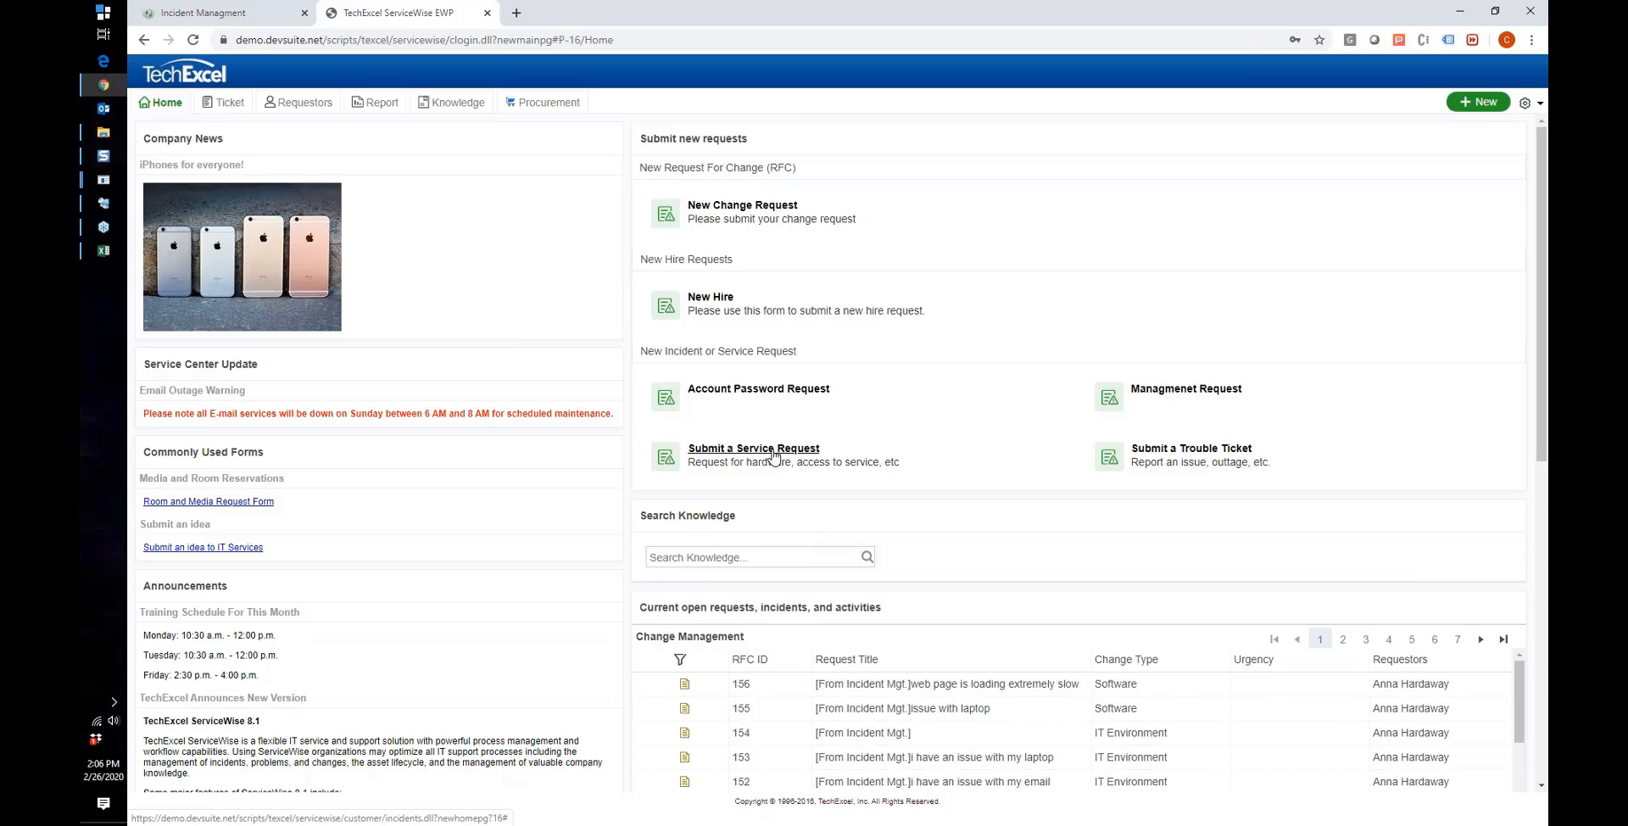
Step: Start a trouble ticket titled 'email not working' and copy the title into the description
{"action": "left_click", "coordinate": [1165, 448]}
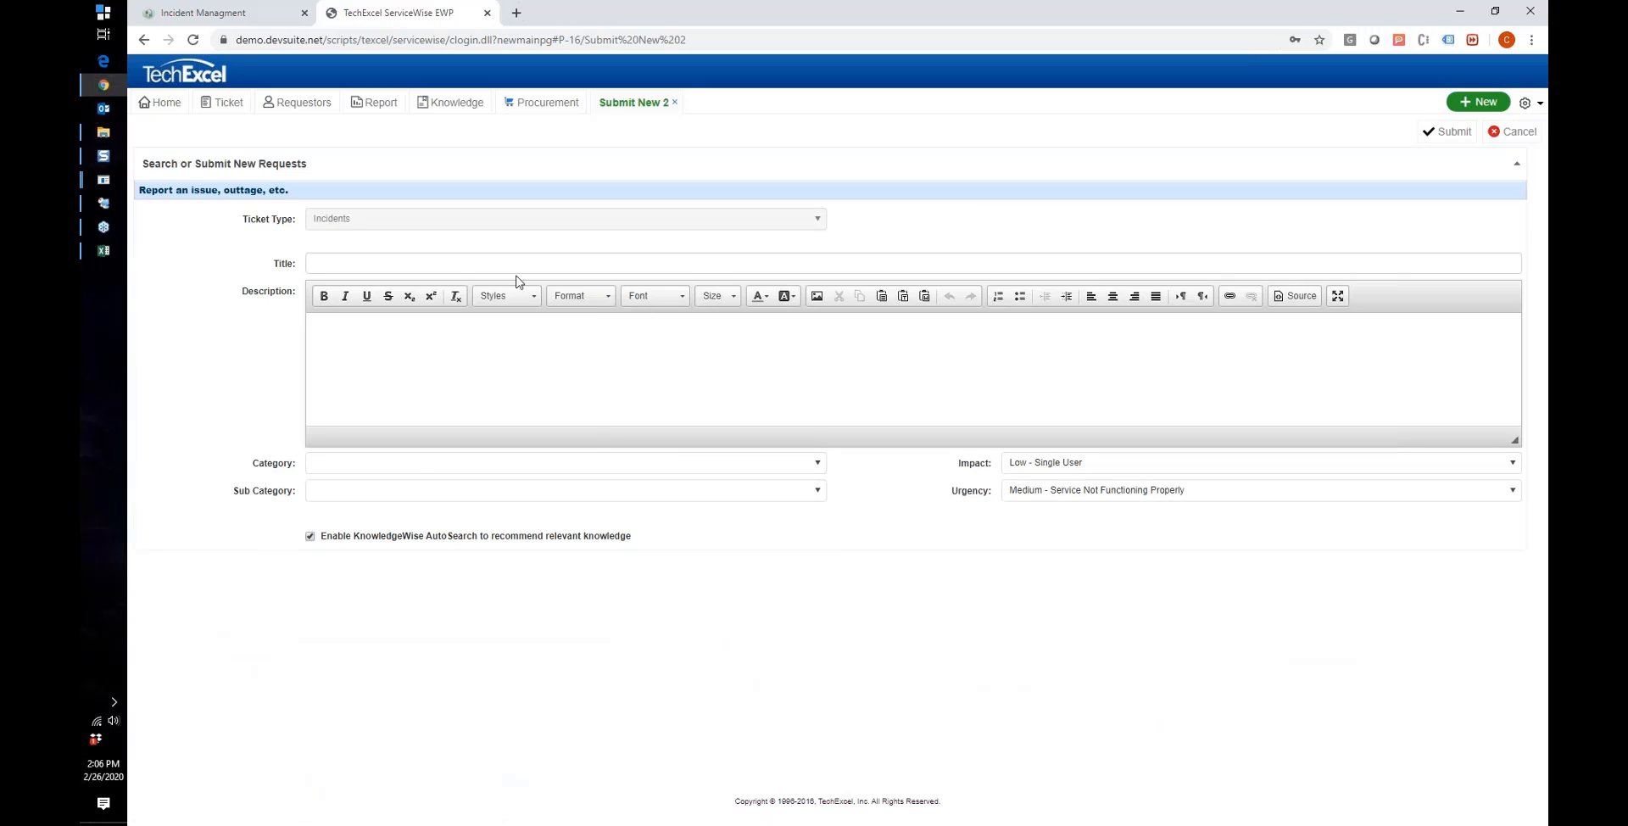
{"action": "left_click", "coordinate": [496, 265]}
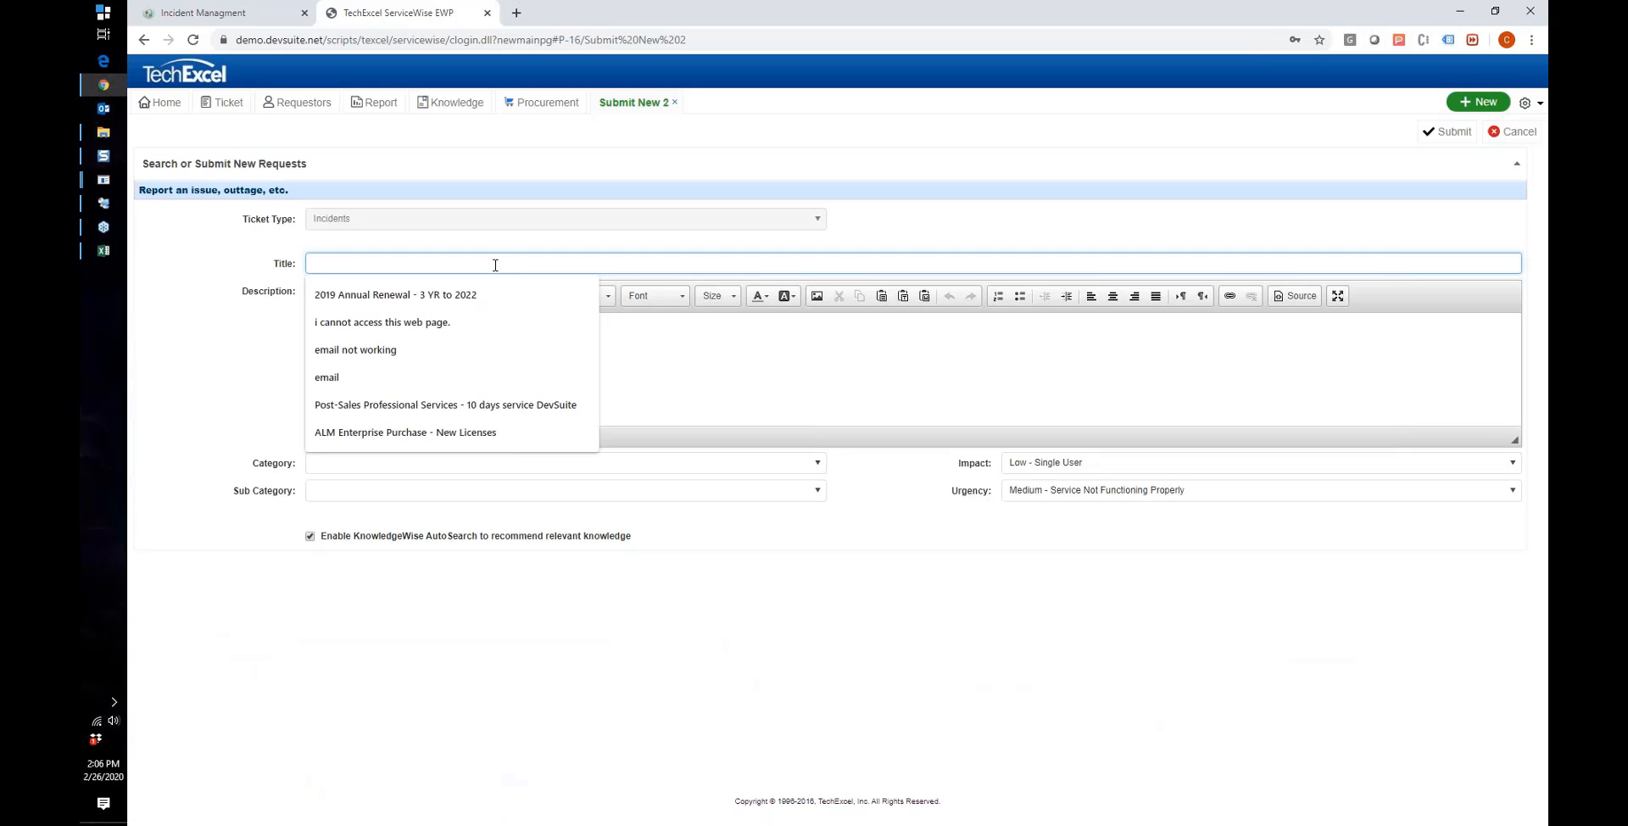
{"action": "type", "text": "email not work"}
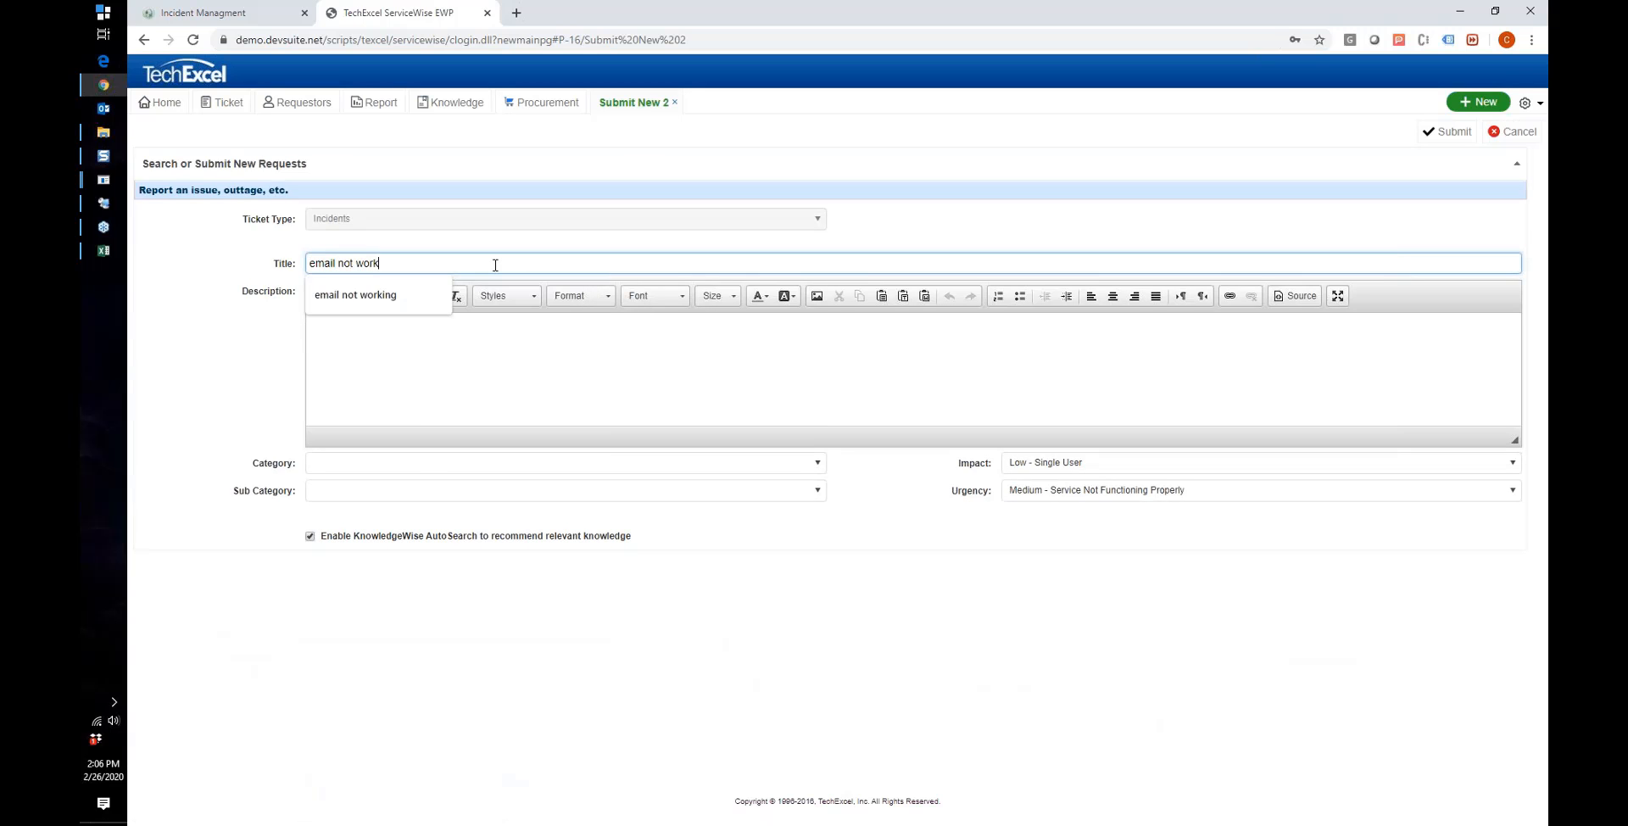
{"action": "type", "text": "ing"}
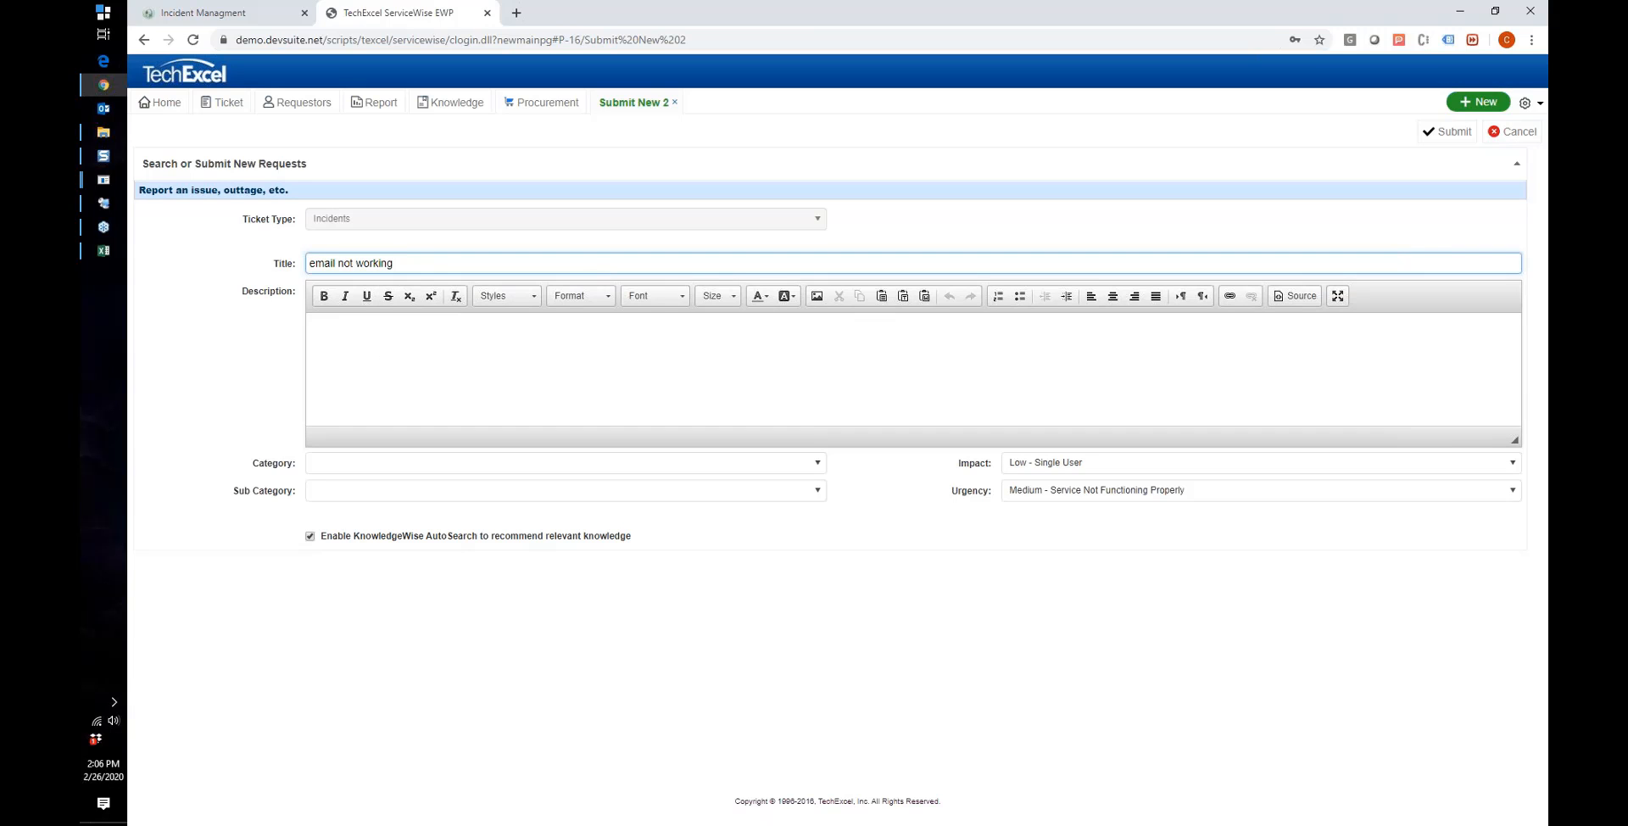
{"action": "left_click_drag", "start_coordinate": [394, 264], "coordinate": [309, 263]}
{"action": "key", "text": "ctrl+c"}
{"action": "left_click", "coordinate": [362, 410]}
{"action": "key", "text": "ctrl+v"}
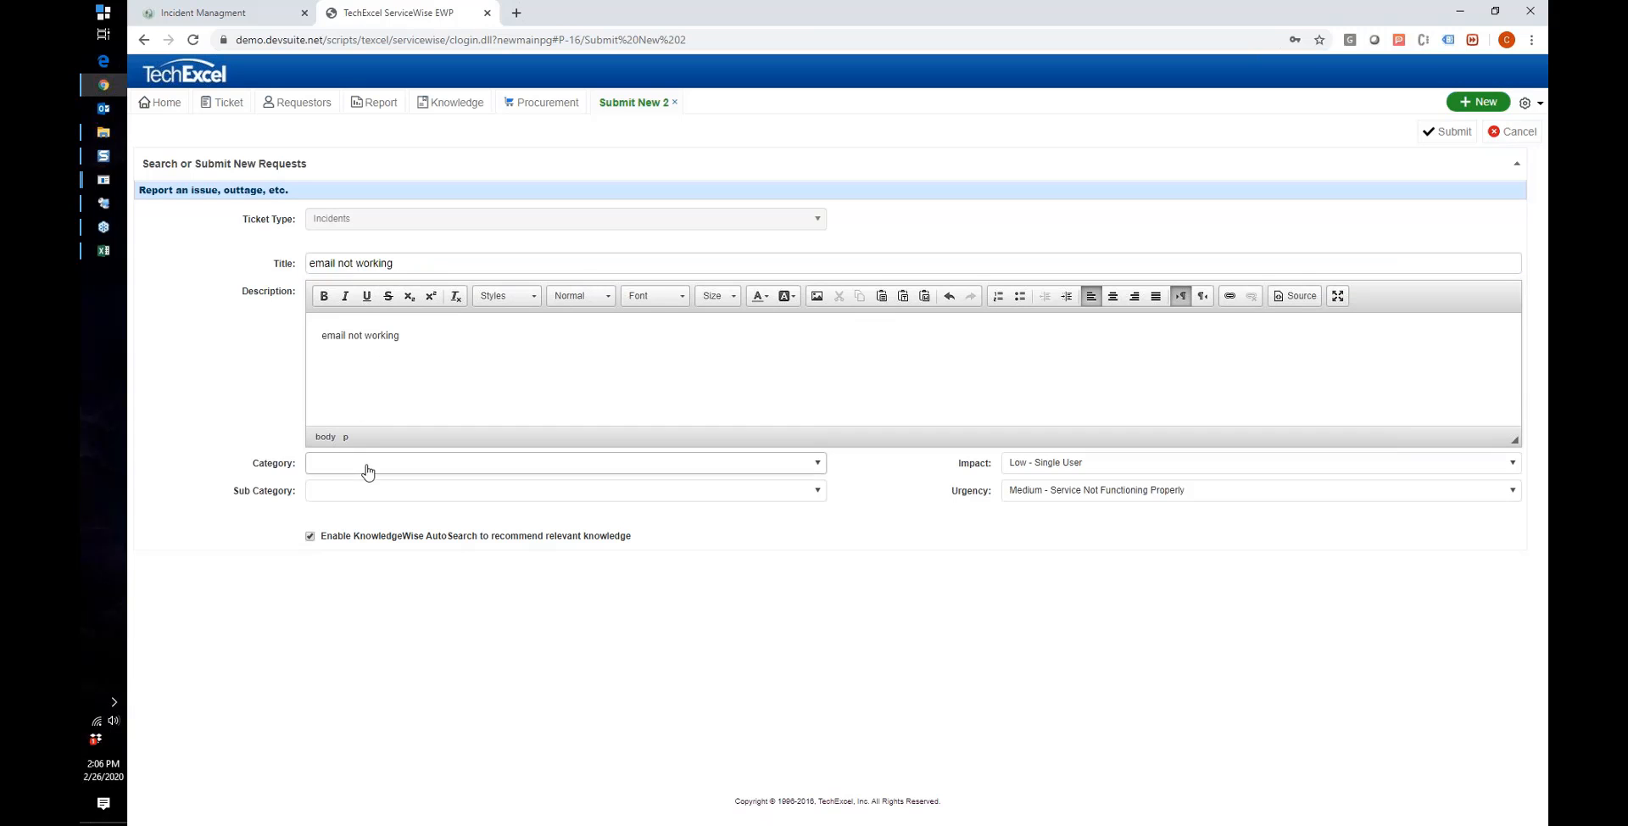
Step: Set the category to Email issue and the sub category to E-Mail Setup
{"action": "left_click", "coordinate": [367, 471]}
{"action": "left_click", "coordinate": [357, 556]}
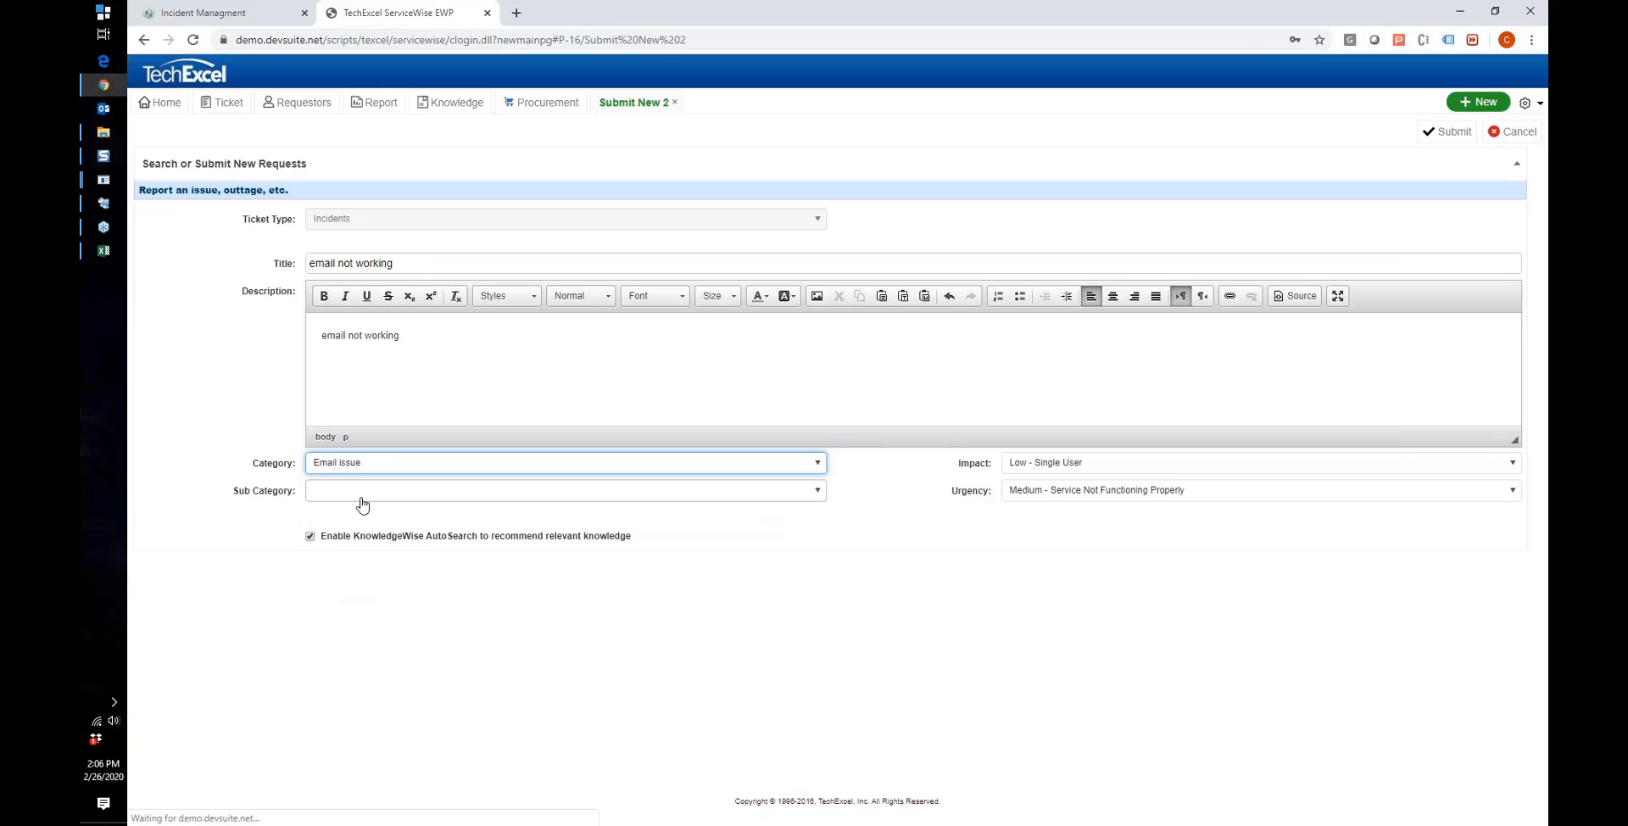
{"action": "left_click", "coordinate": [362, 498]}
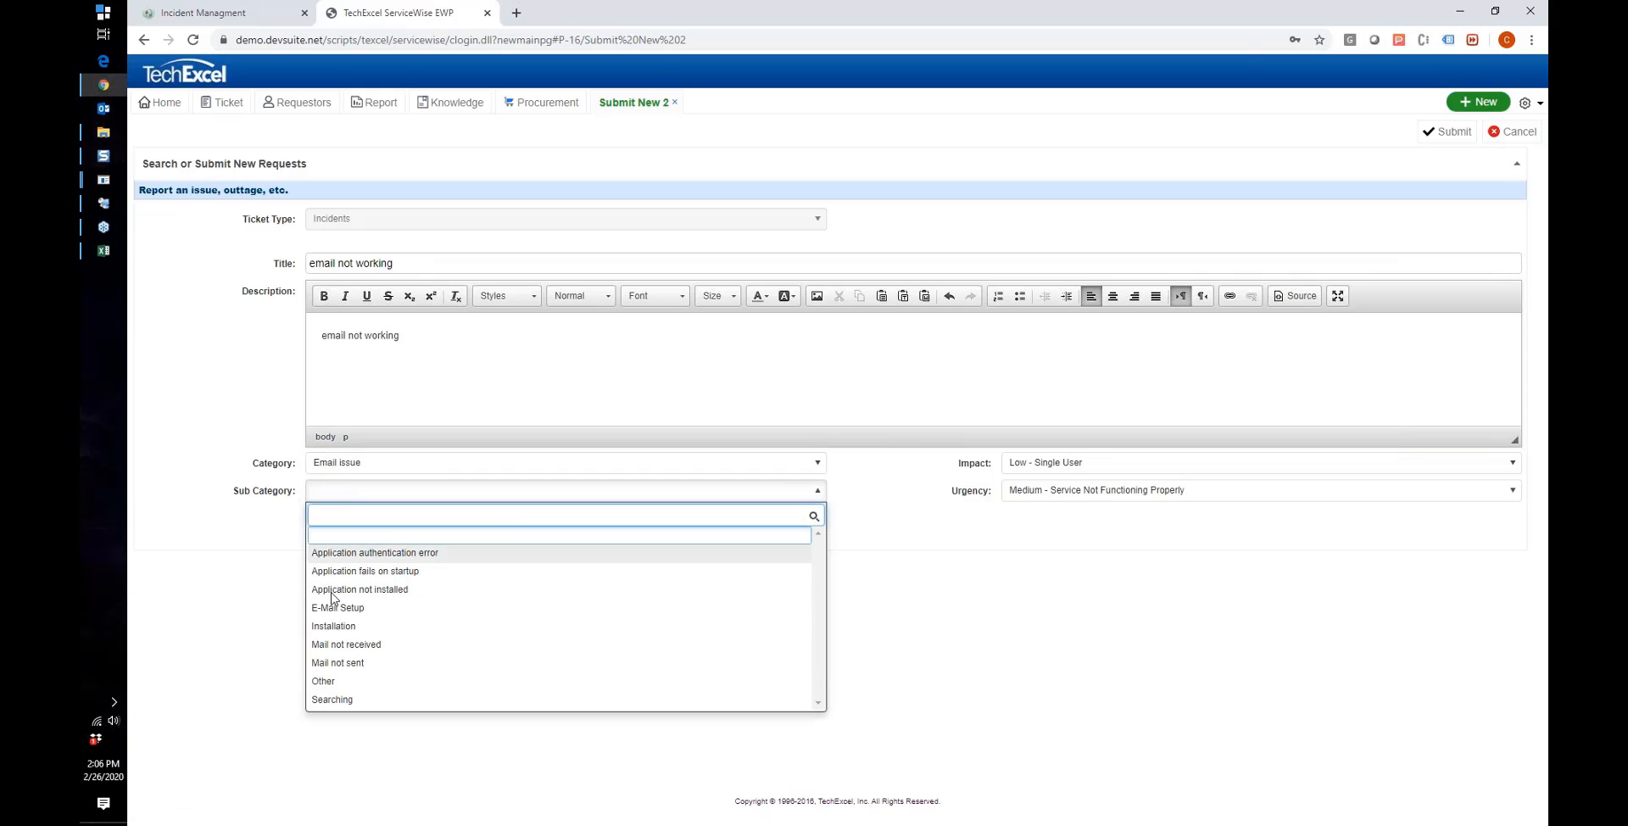
{"action": "left_click", "coordinate": [344, 611]}
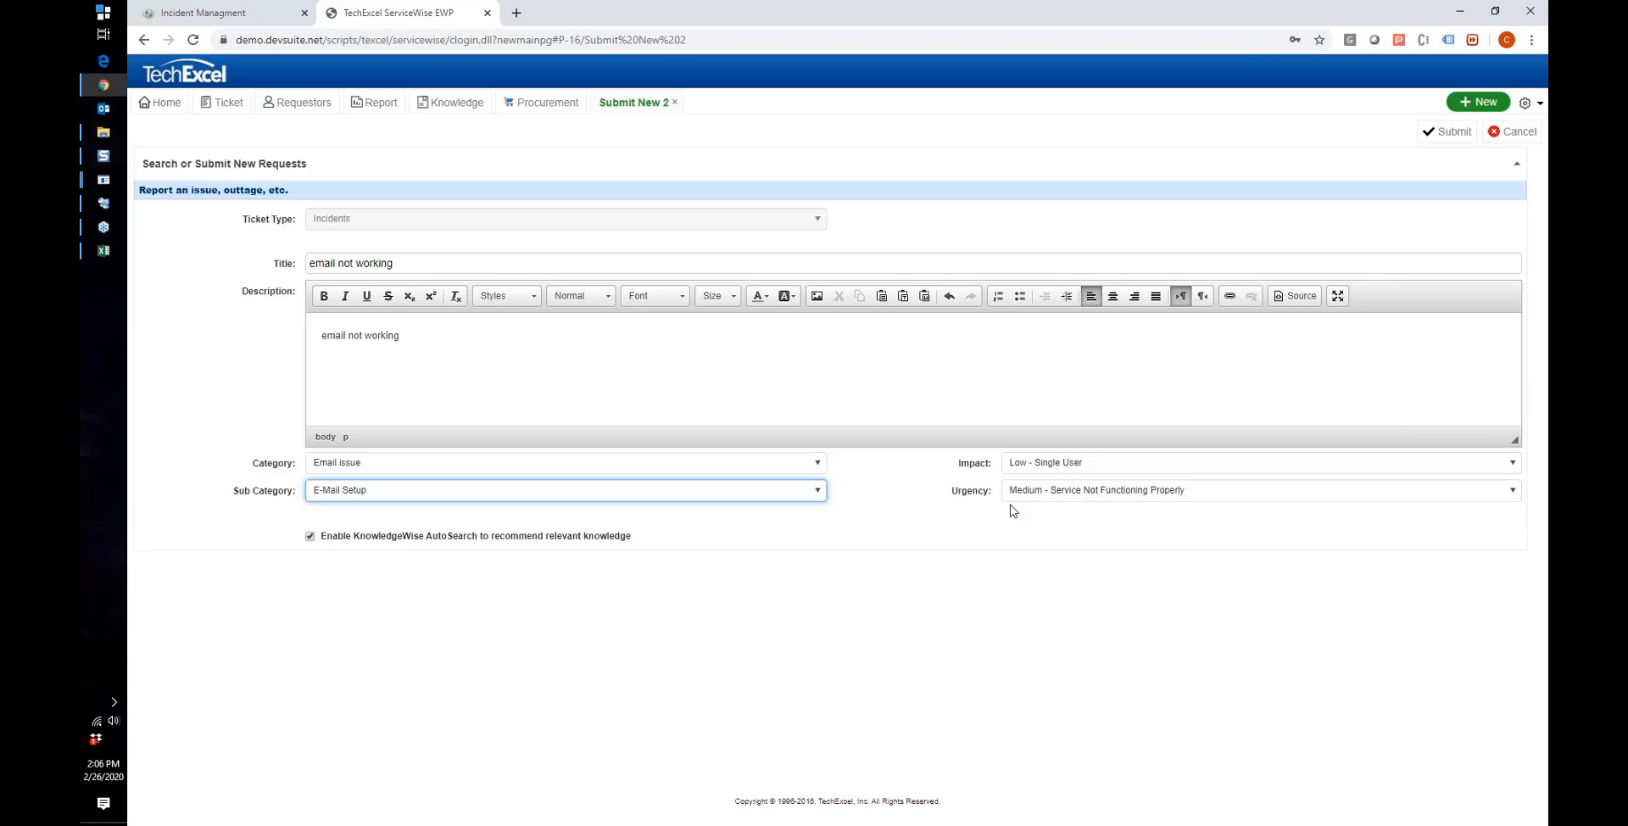
Step: Keep impact at Low - Single User and urgency at Medium
{"action": "left_click", "coordinate": [1046, 473]}
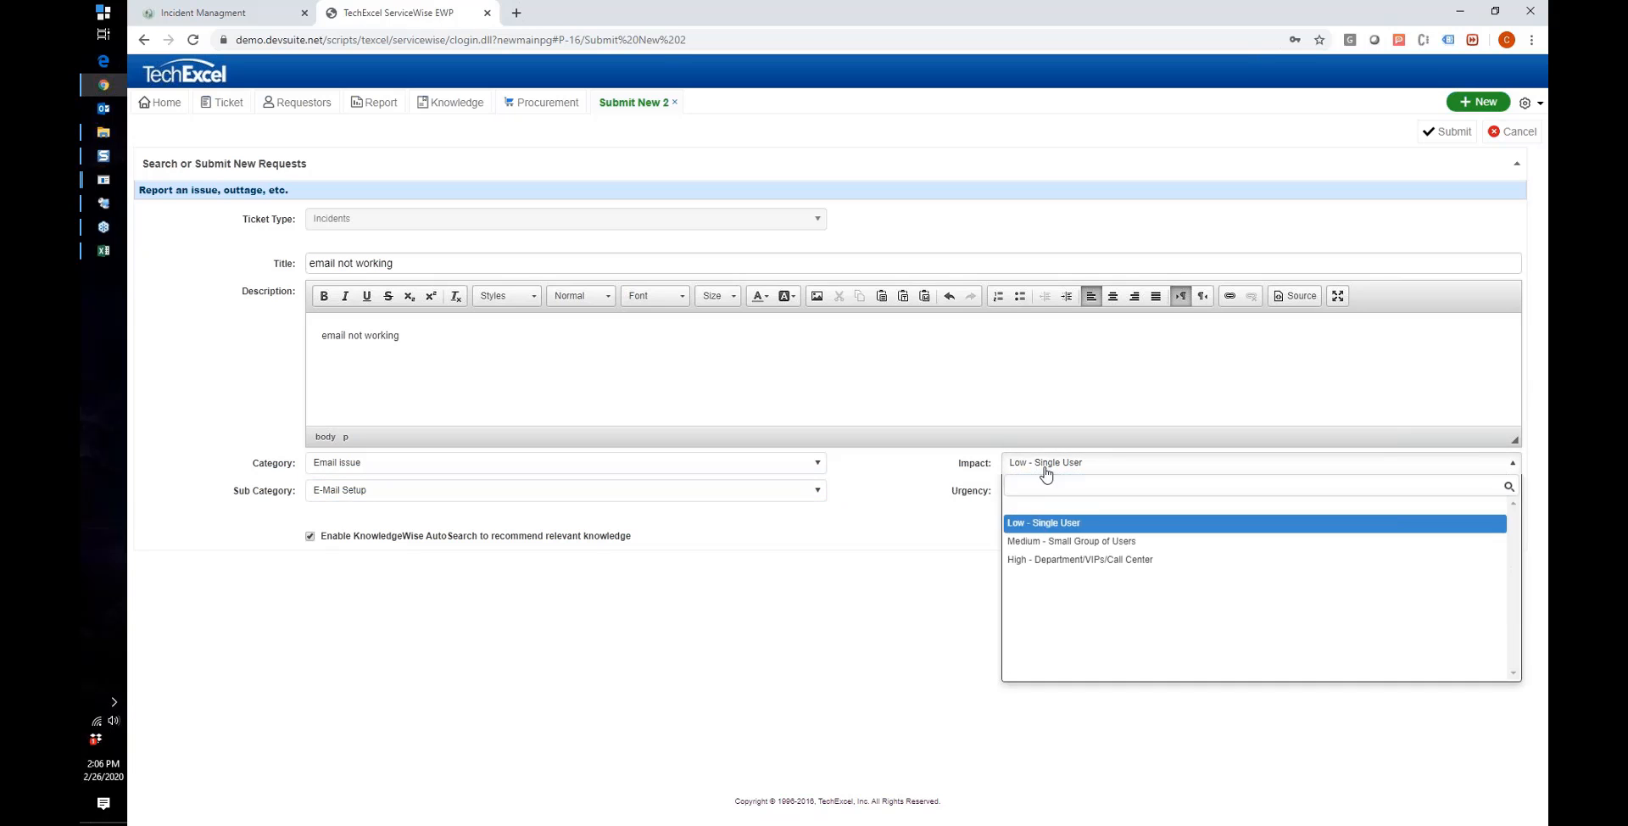
{"action": "left_click", "coordinate": [1044, 466]}
{"action": "left_click", "coordinate": [1029, 492]}
{"action": "left_click", "coordinate": [1028, 492]}
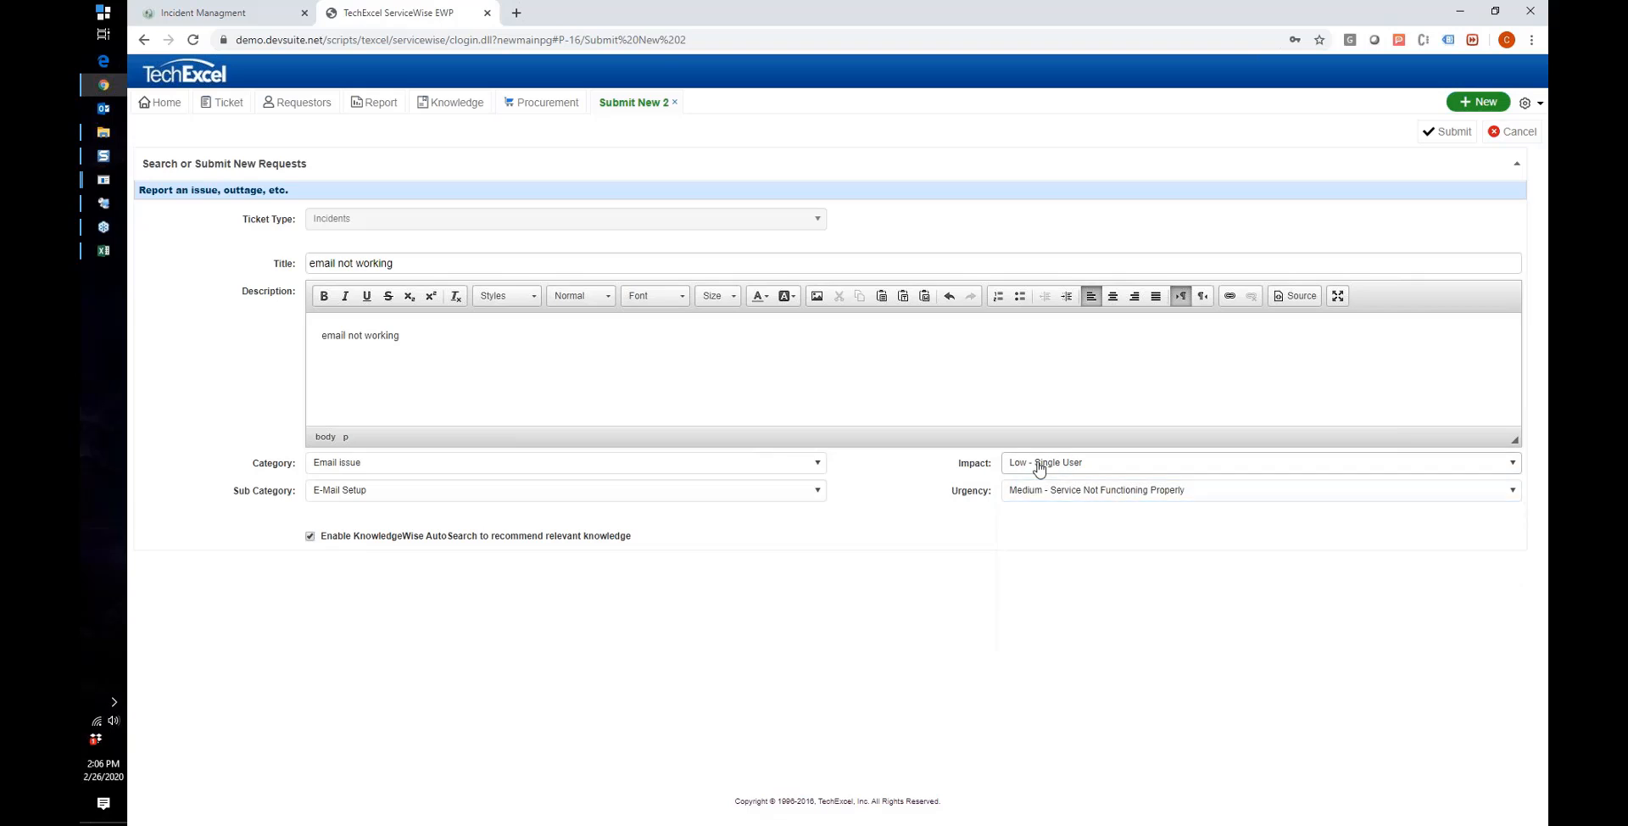
{"action": "left_click", "coordinate": [1040, 469]}
{"action": "left_click", "coordinate": [1040, 469]}
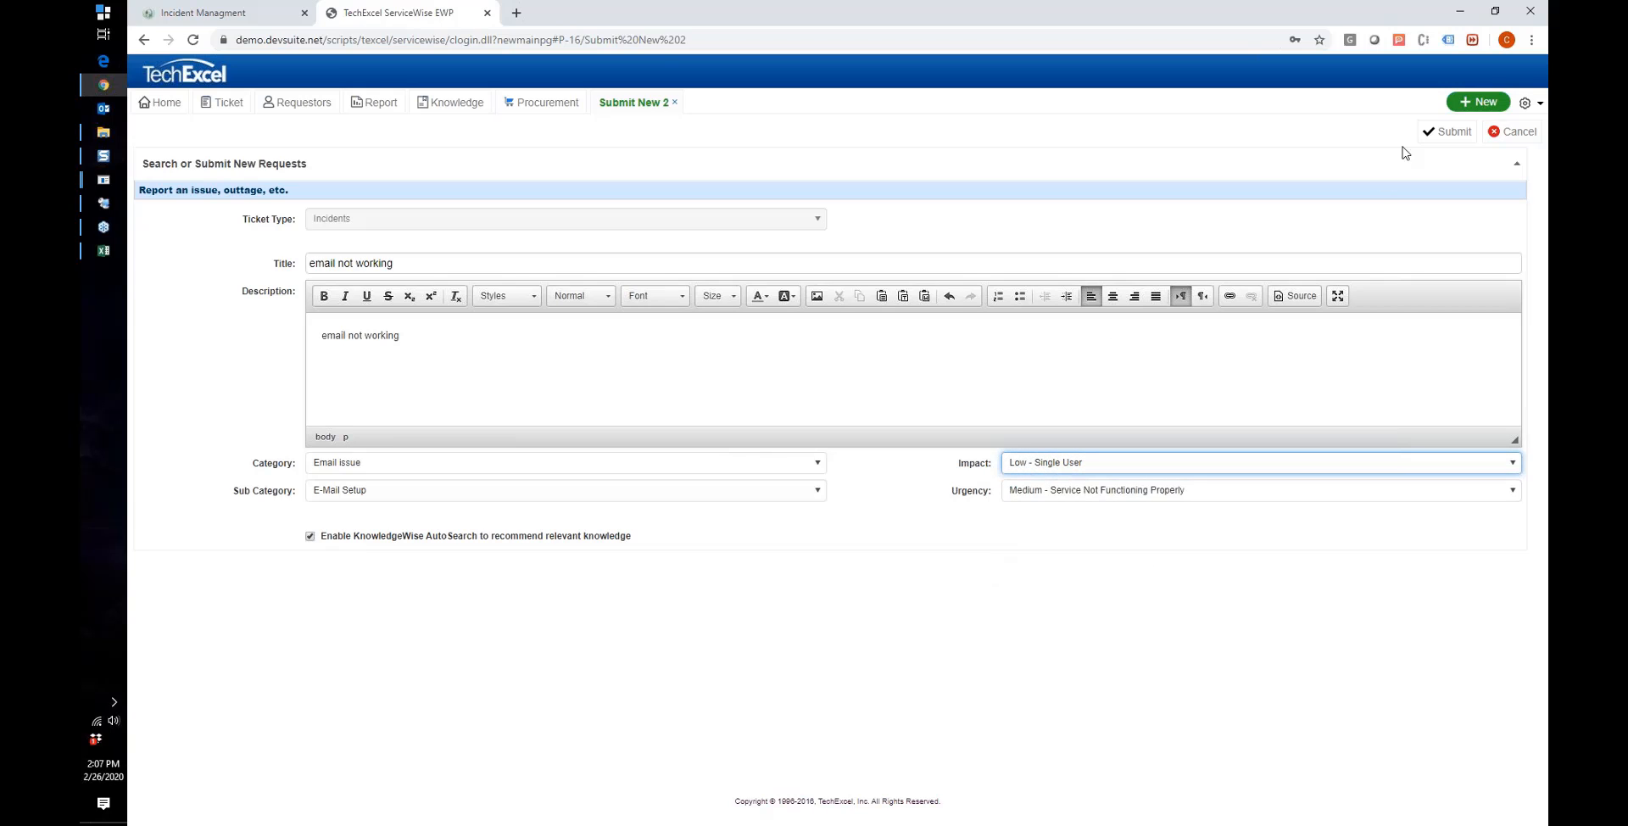
Step: Submit the 'email not working' request, creating Ticket-1734
{"action": "left_click", "coordinate": [1449, 132]}
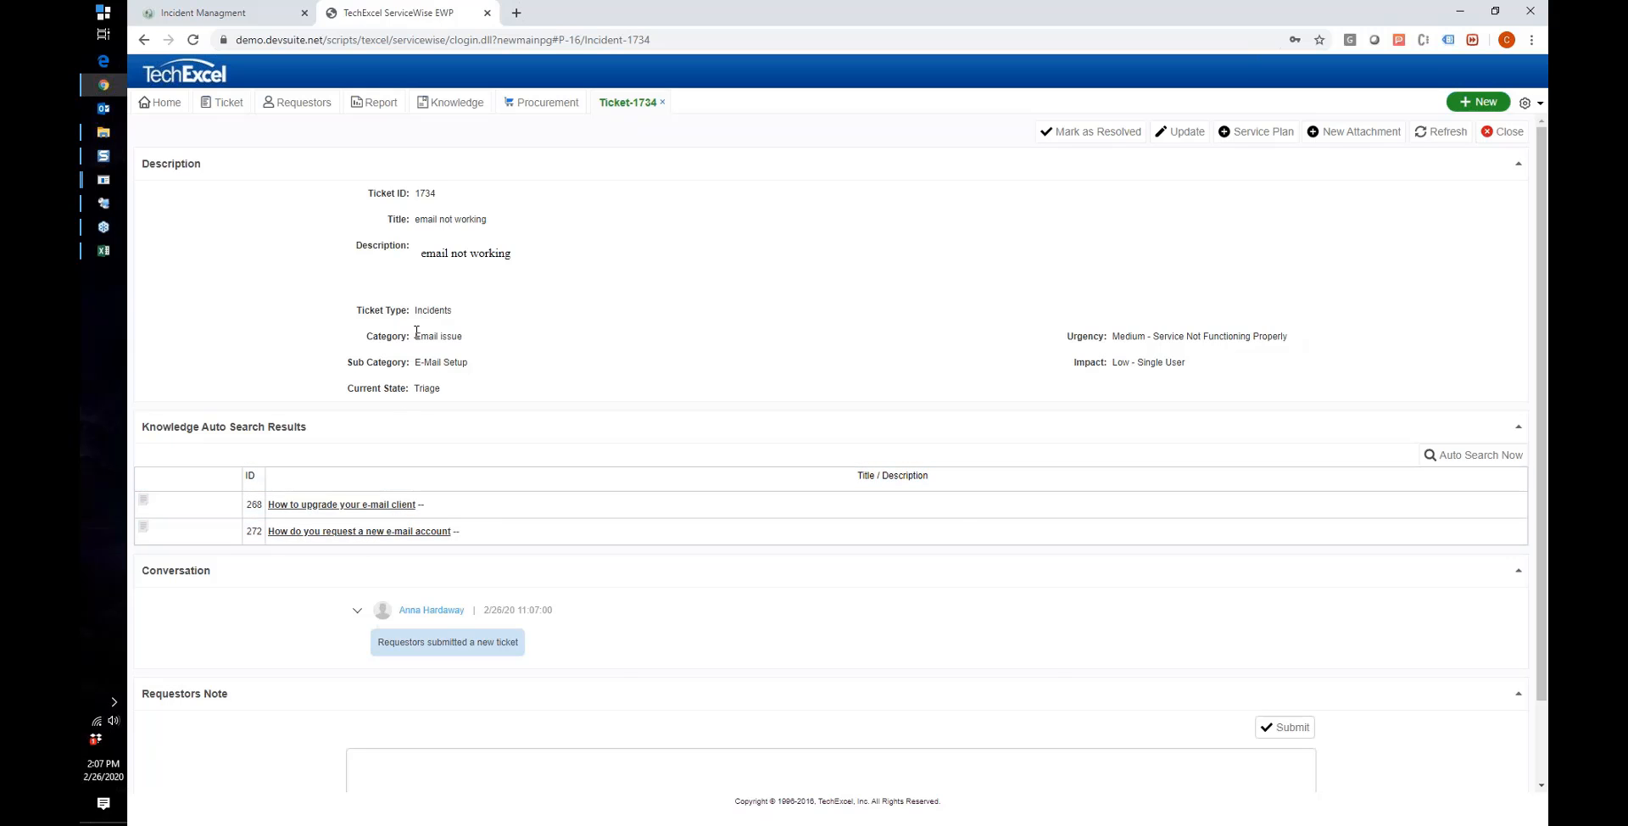
Step: Read article 272 on requesting a new e-mail account, then return to ticket 1734 and the Admin session
{"action": "left_click", "coordinate": [364, 533]}
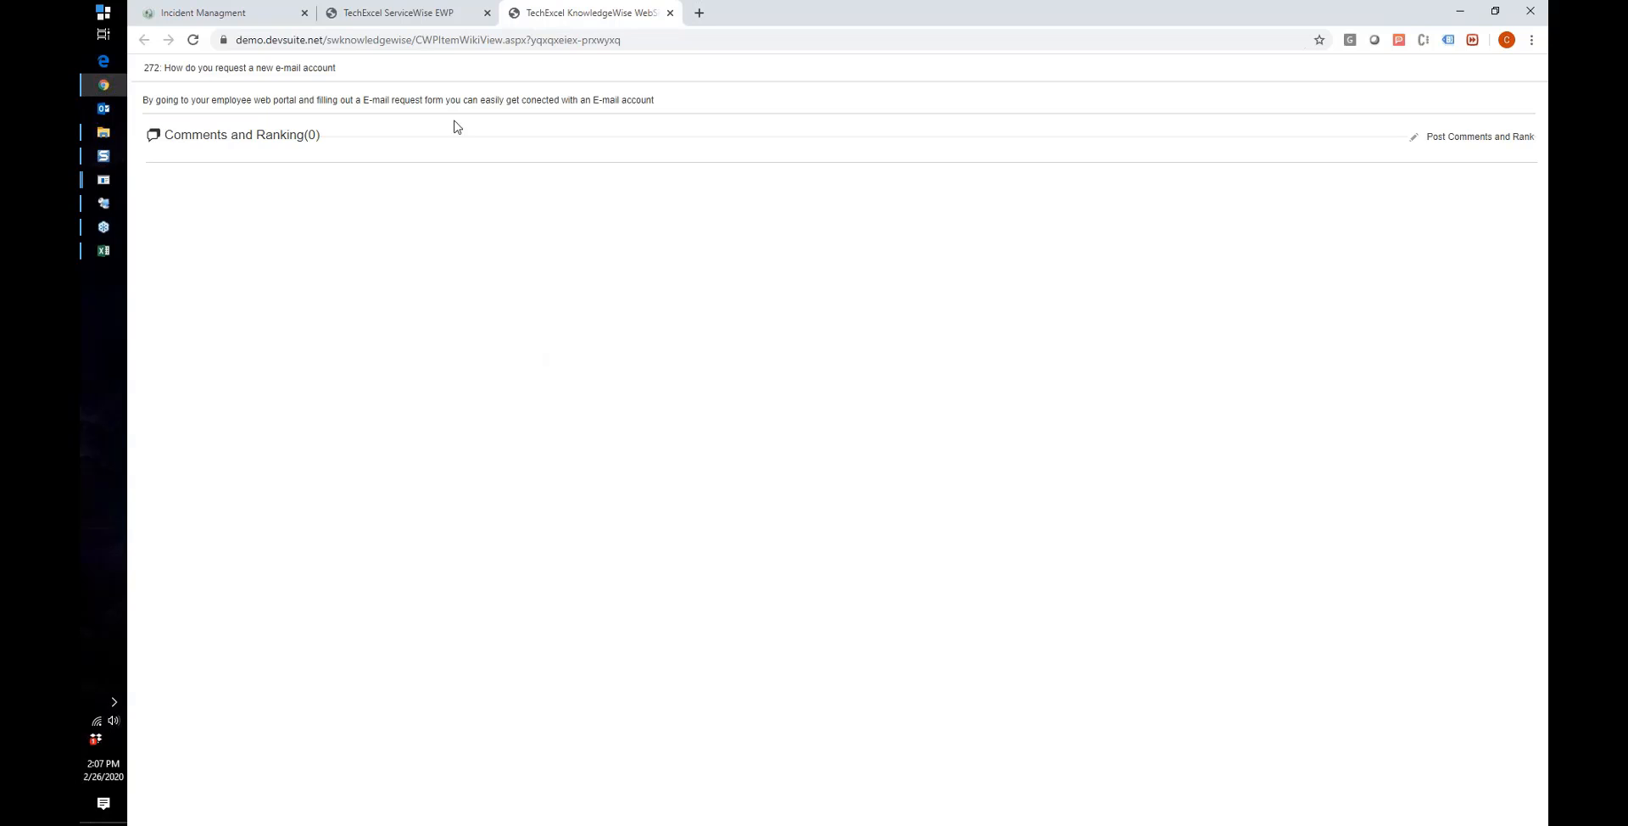
{"action": "left_click_drag", "start_coordinate": [142, 100], "coordinate": [258, 113]}
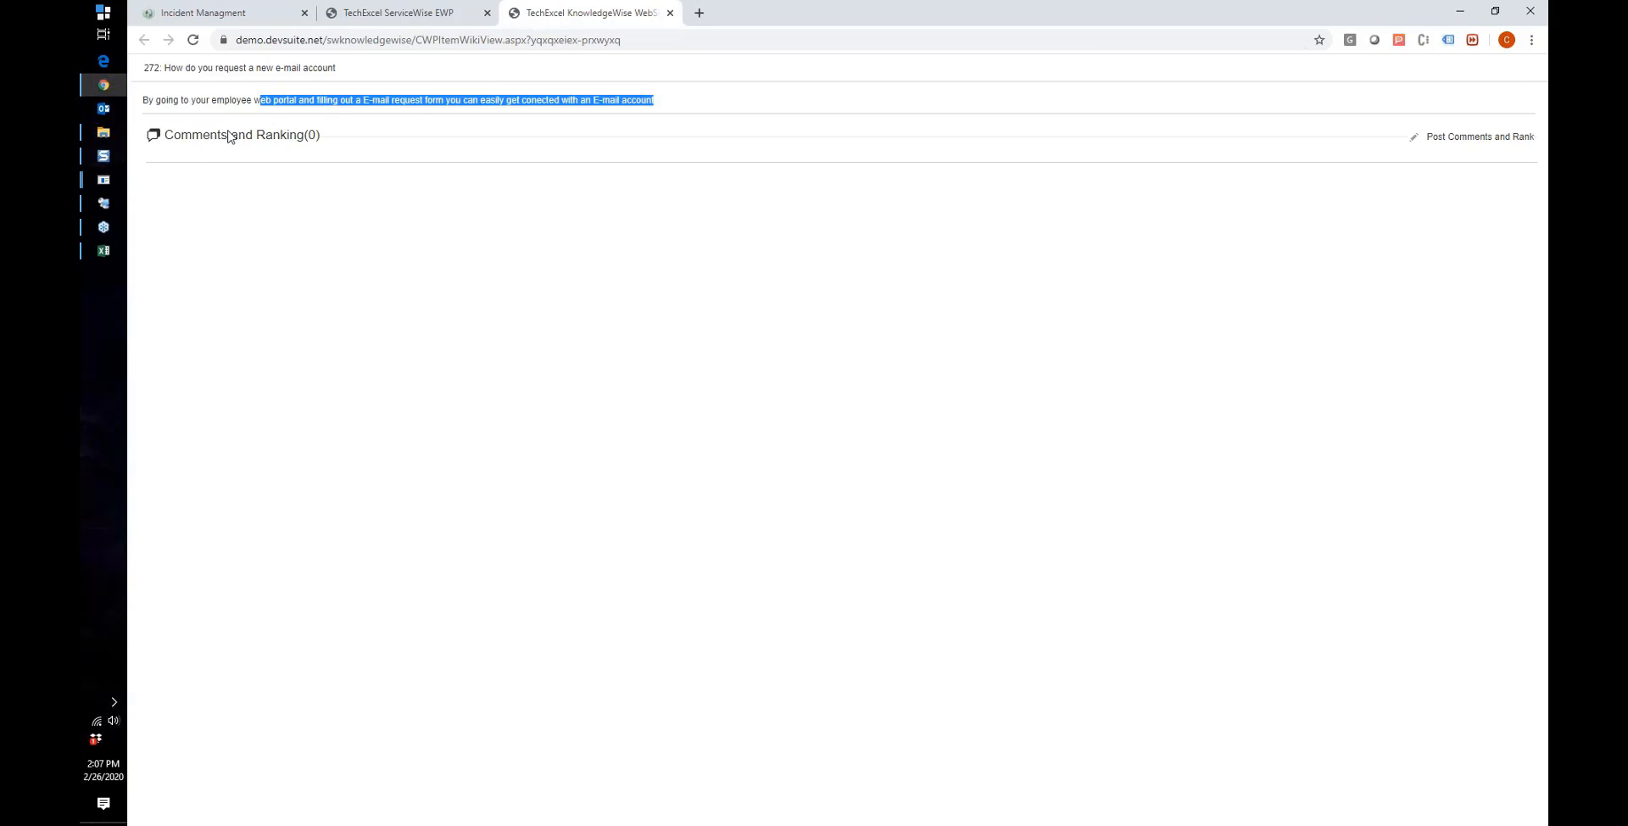
{"action": "left_click_drag", "start_coordinate": [172, 139], "coordinate": [305, 143]}
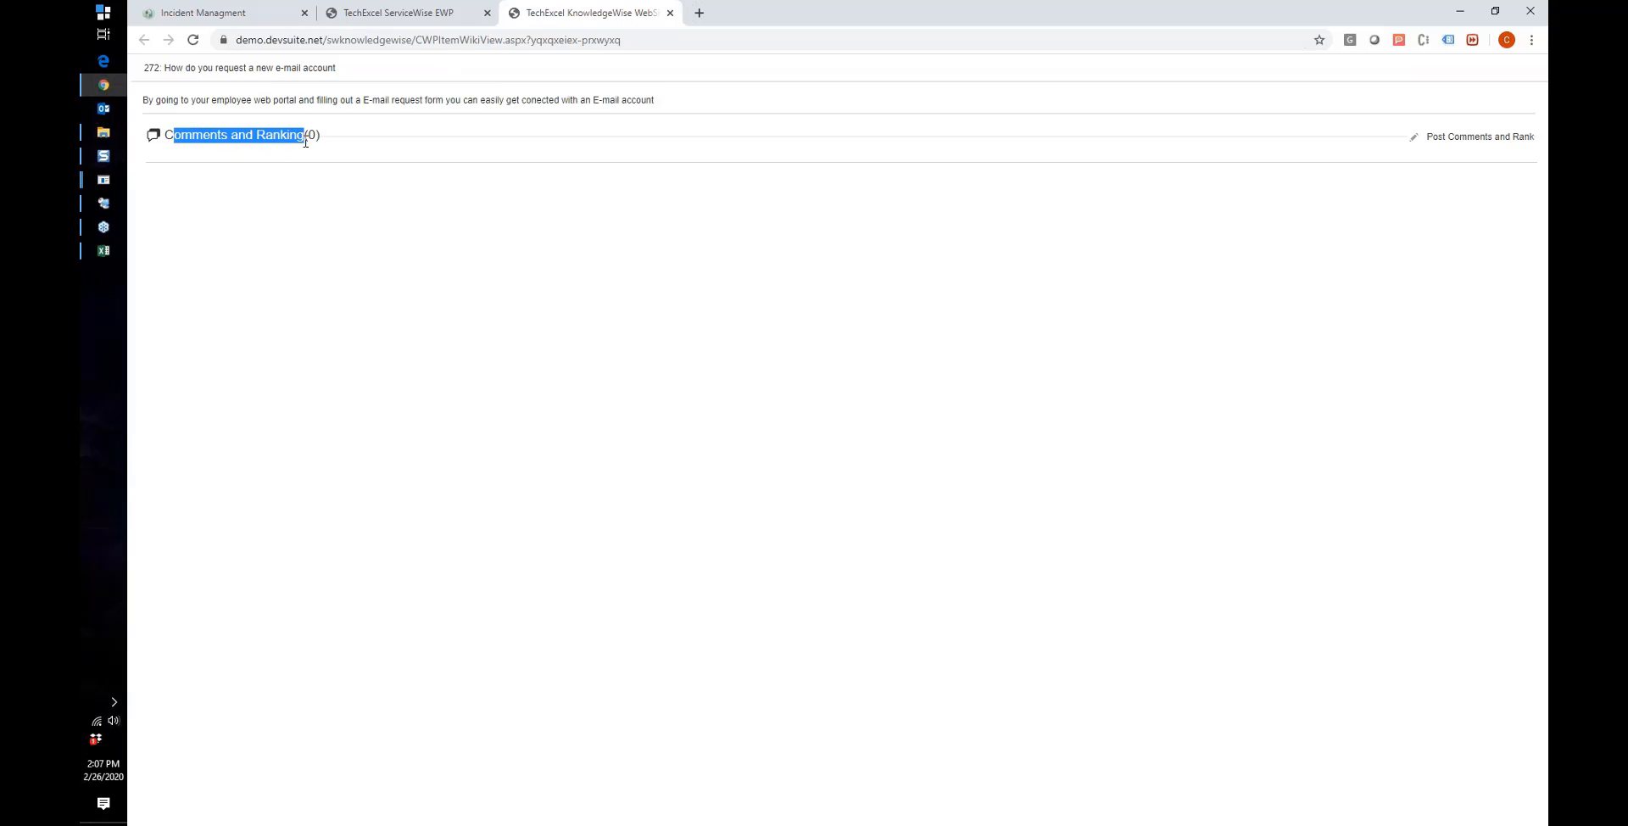
{"action": "left_click", "coordinate": [300, 141]}
{"action": "double_click", "coordinate": [280, 138]}
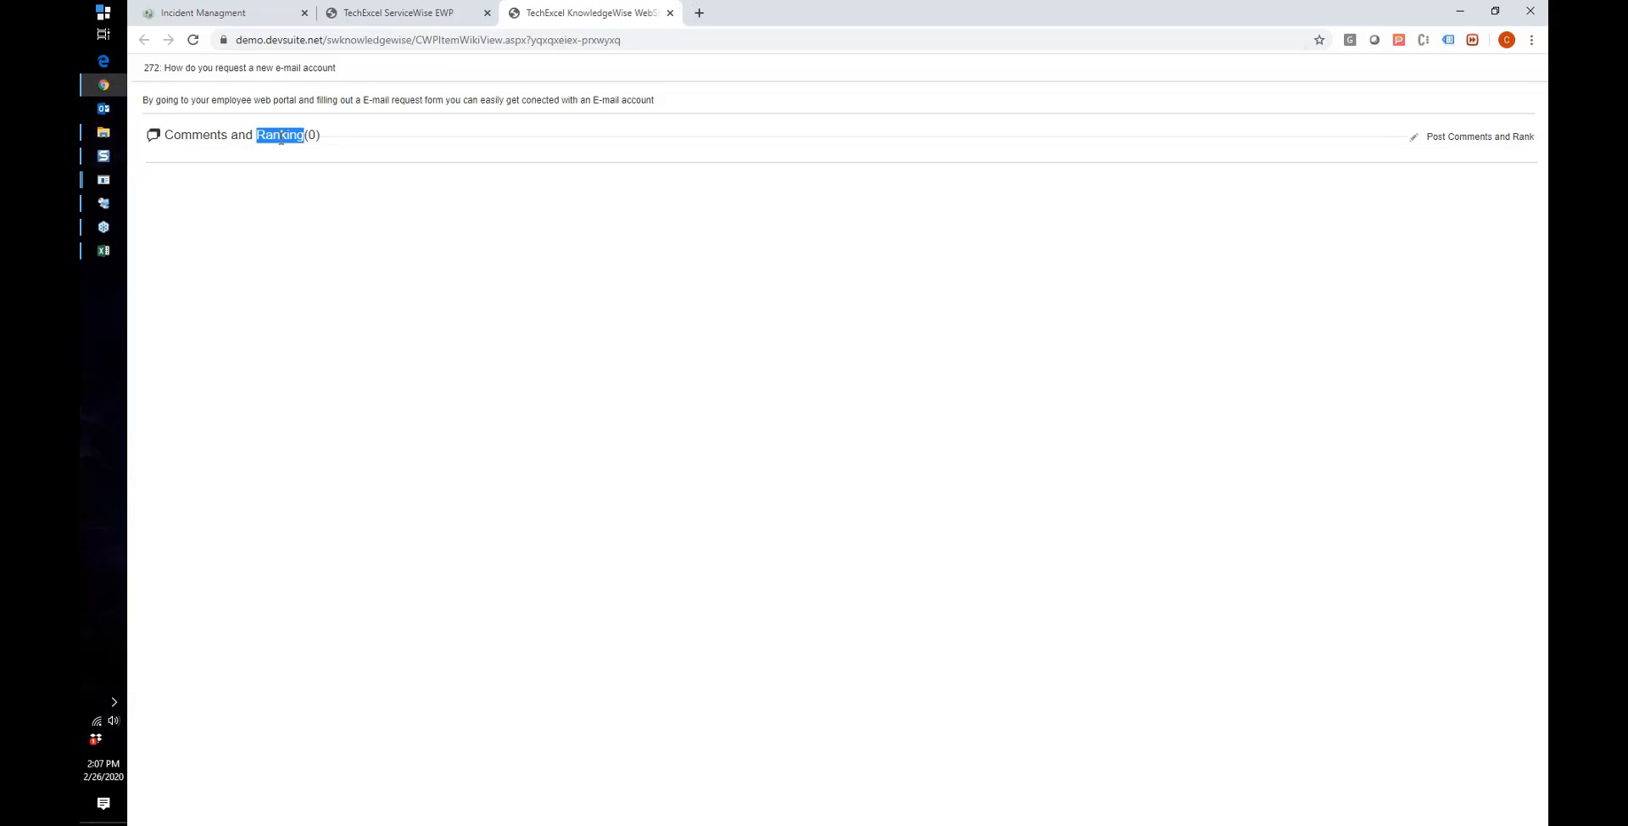
{"action": "left_click", "coordinate": [437, 15]}
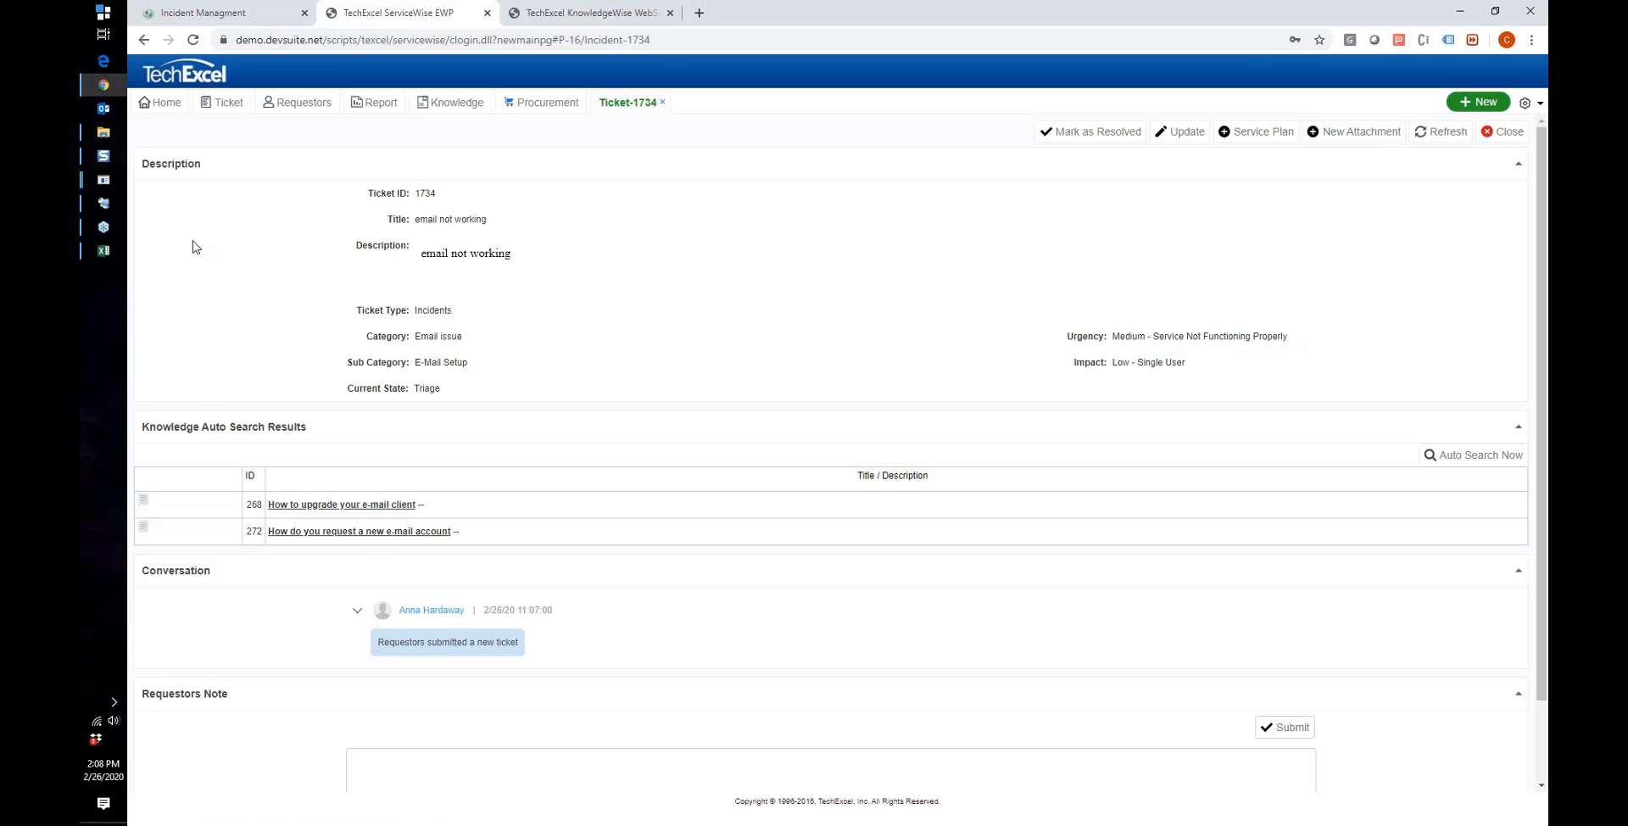
{"action": "left_click", "coordinate": [104, 207]}
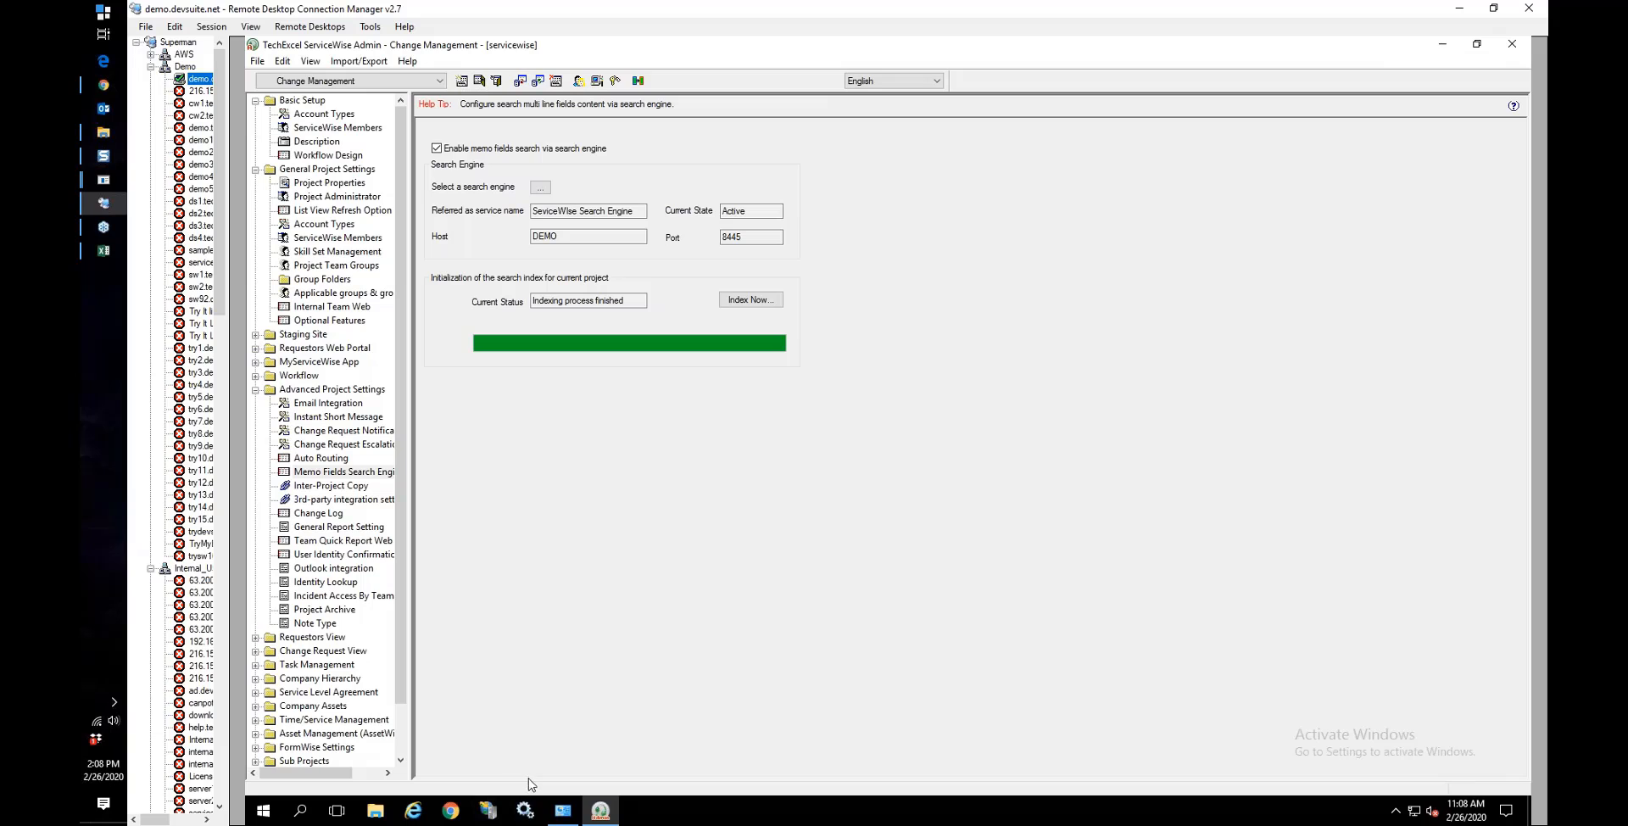
{"action": "left_click", "coordinate": [525, 812]}
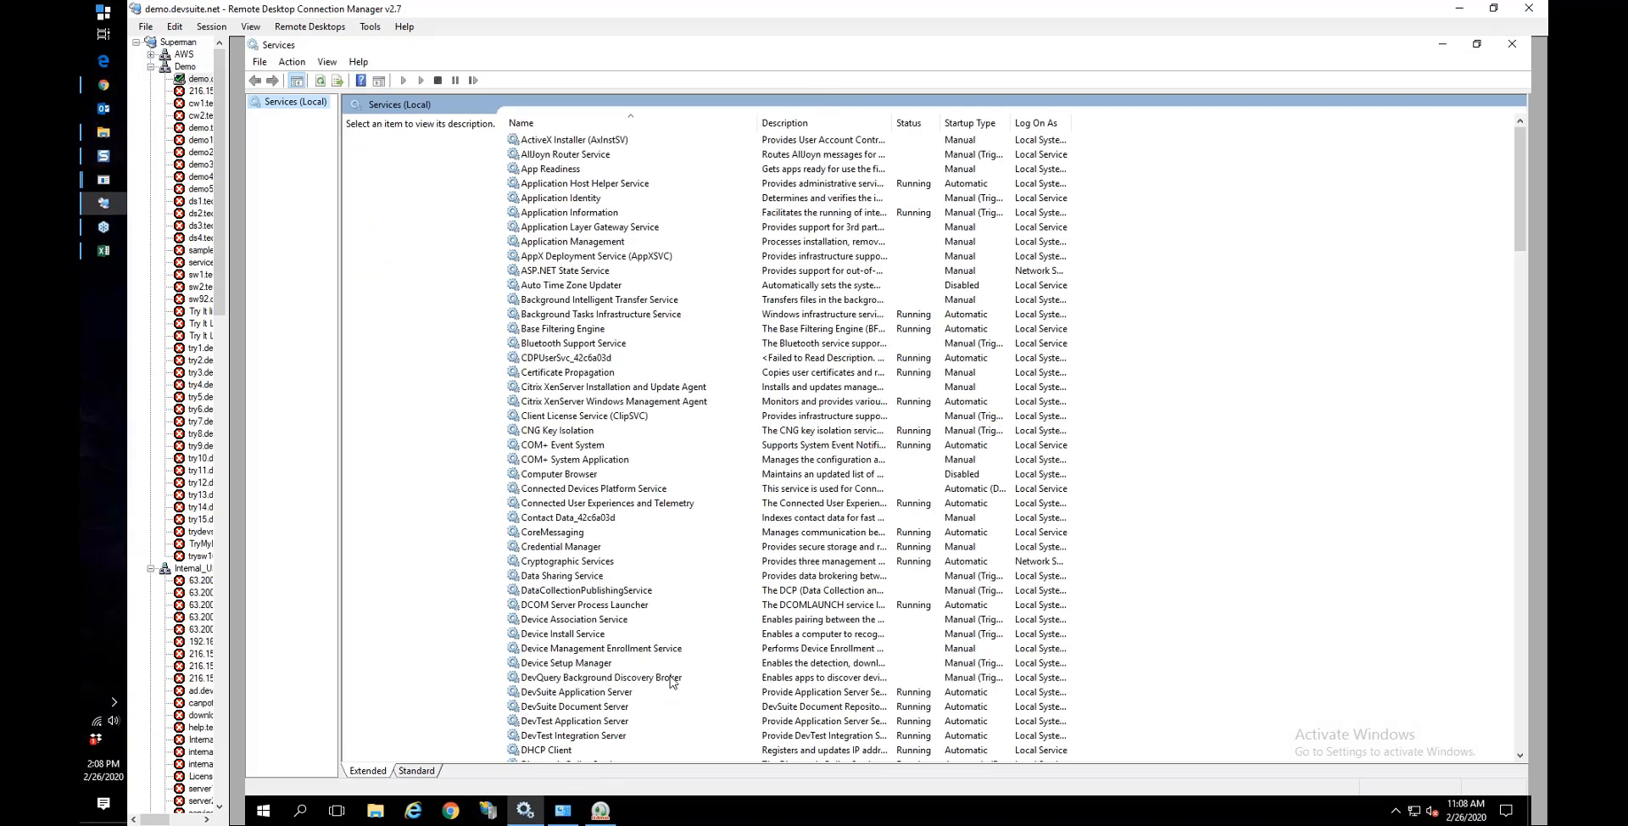
{"action": "left_click", "coordinate": [677, 639]}
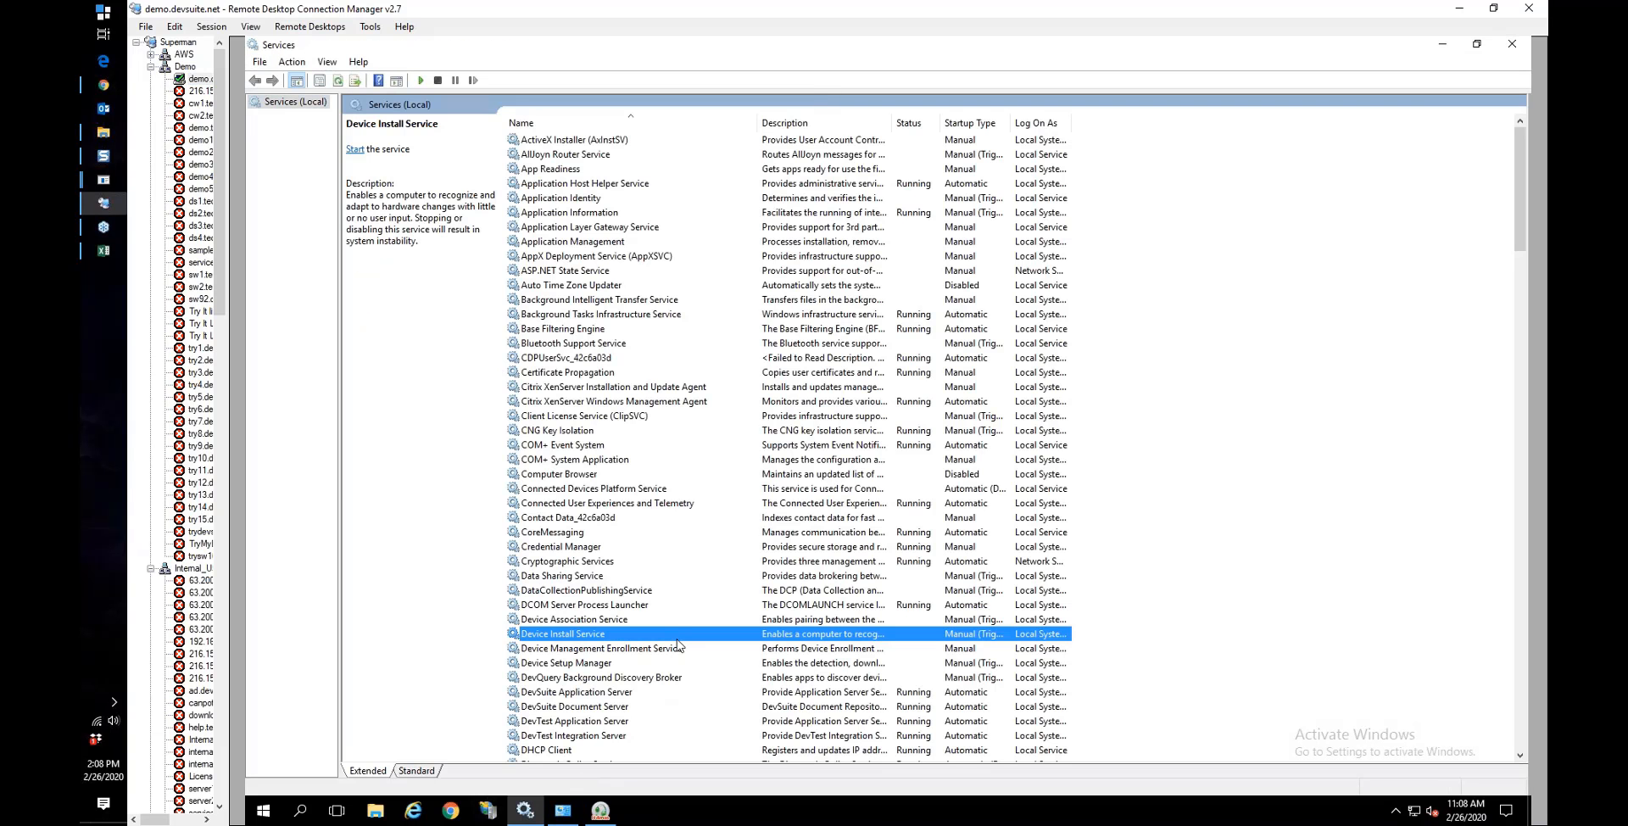
{"action": "type", "text": "te"}
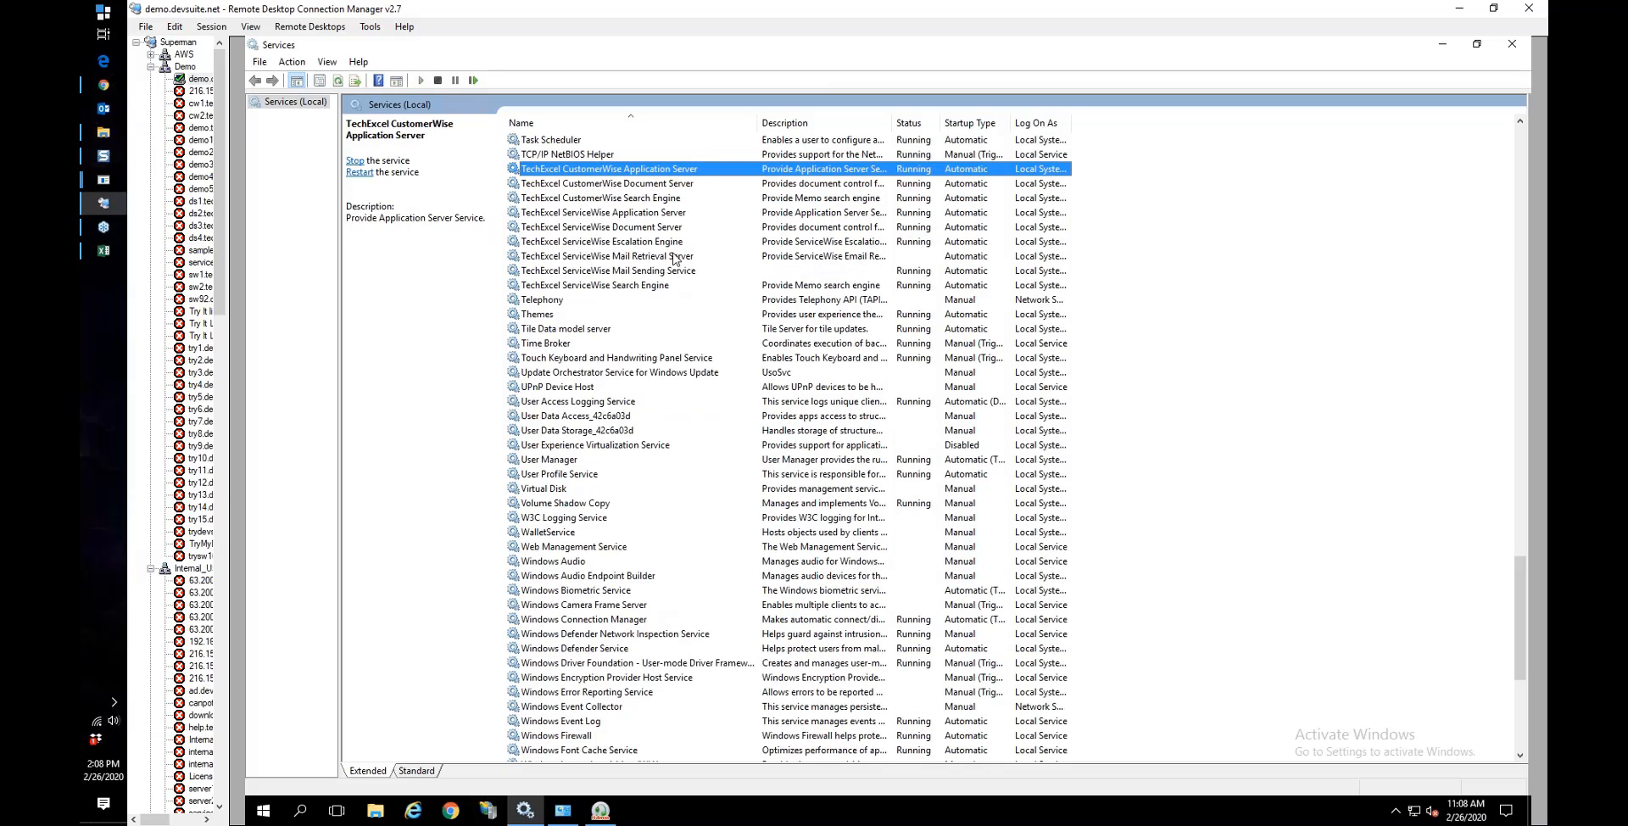
{"action": "left_click", "coordinate": [644, 288]}
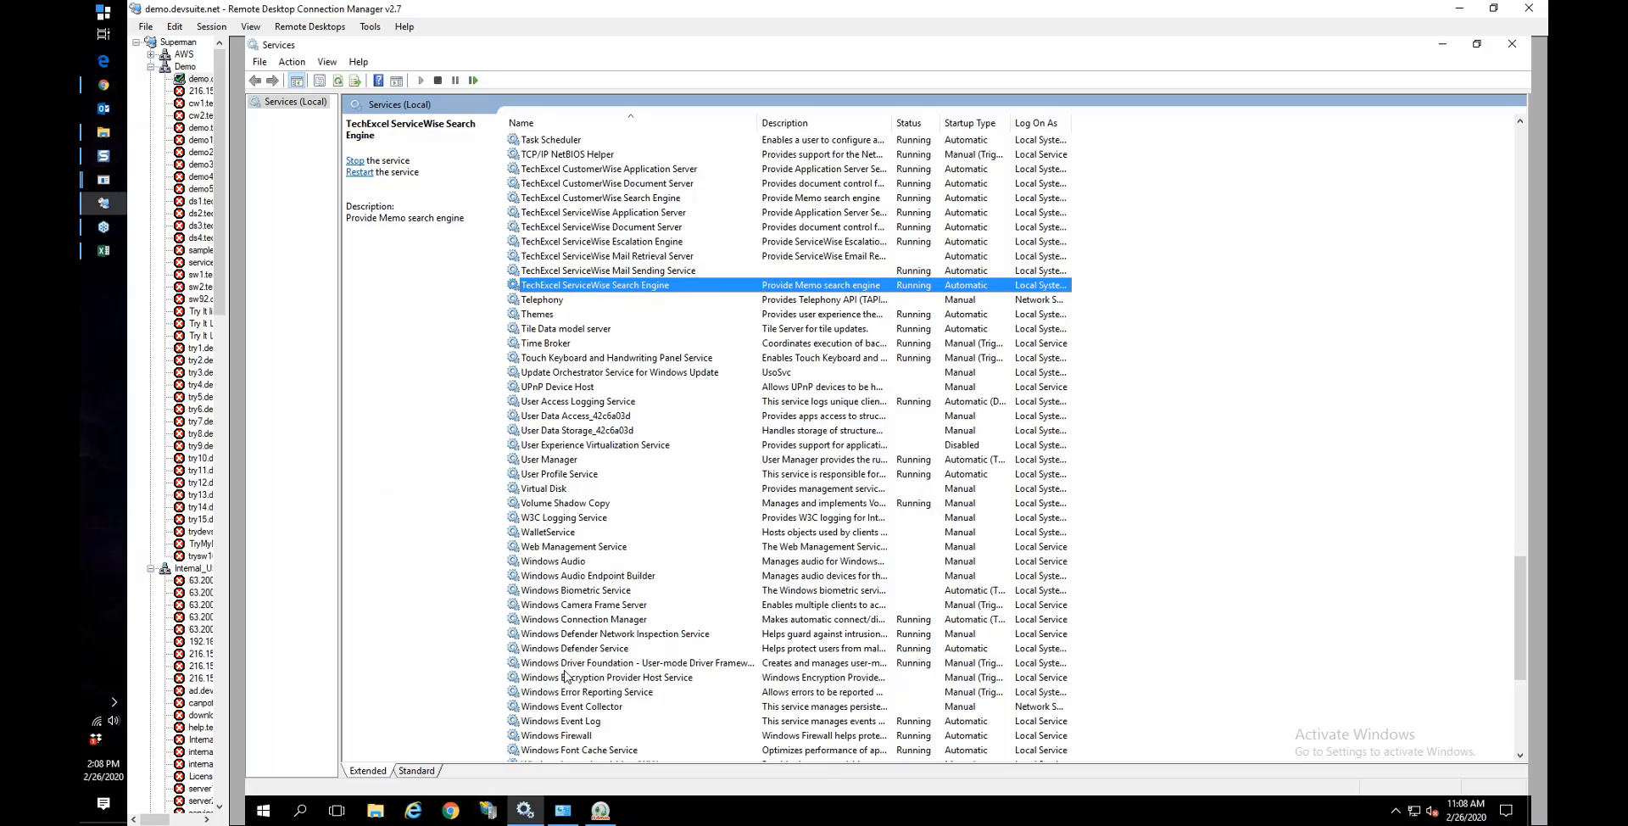
{"action": "left_click", "coordinate": [600, 810]}
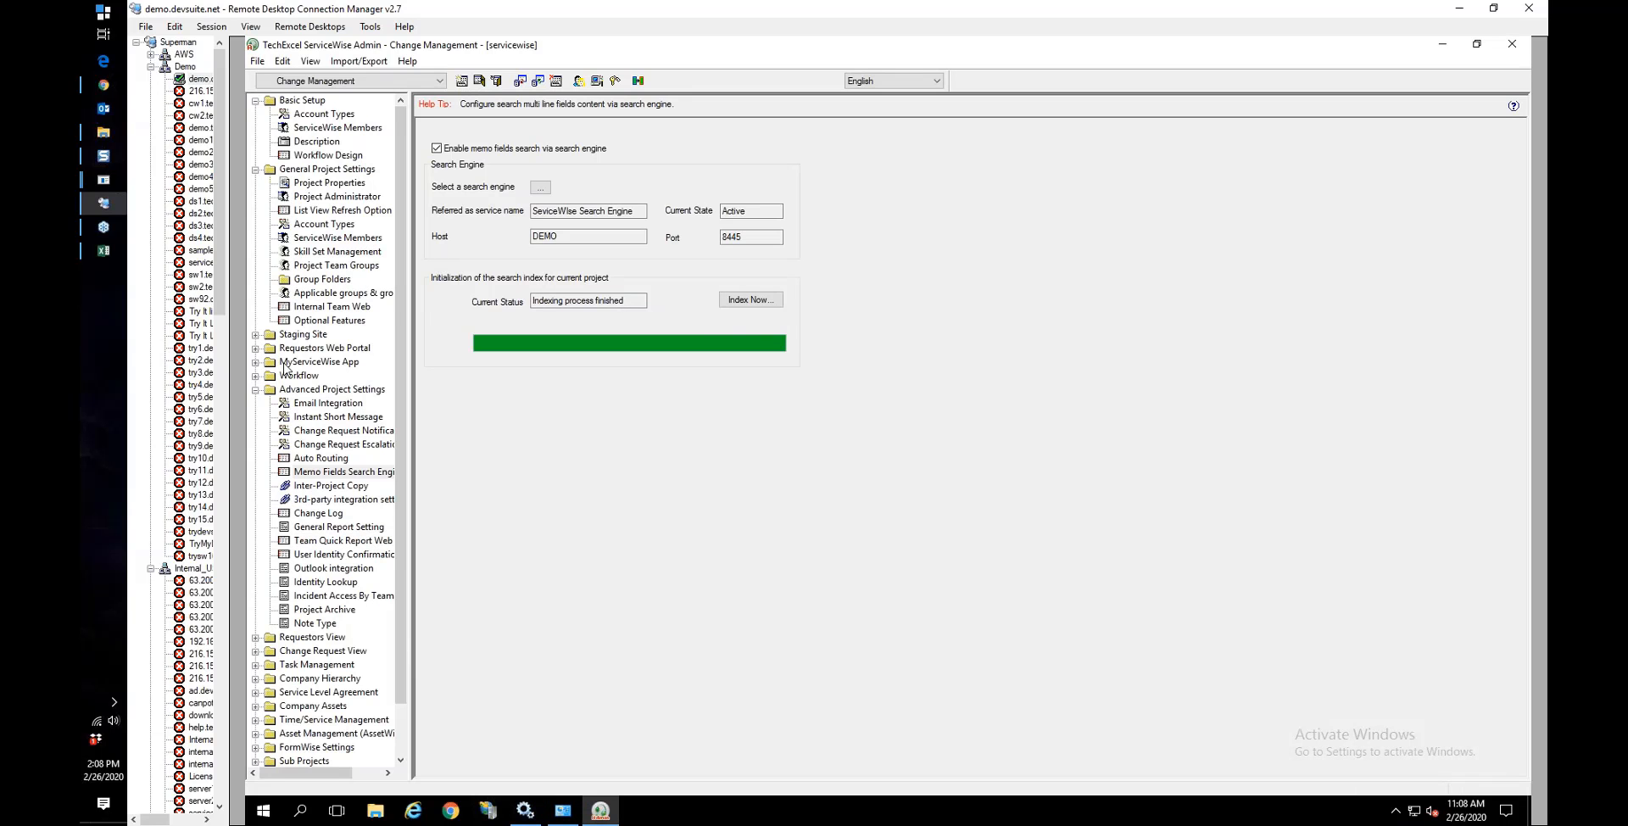
{"action": "left_click", "coordinate": [101, 86]}
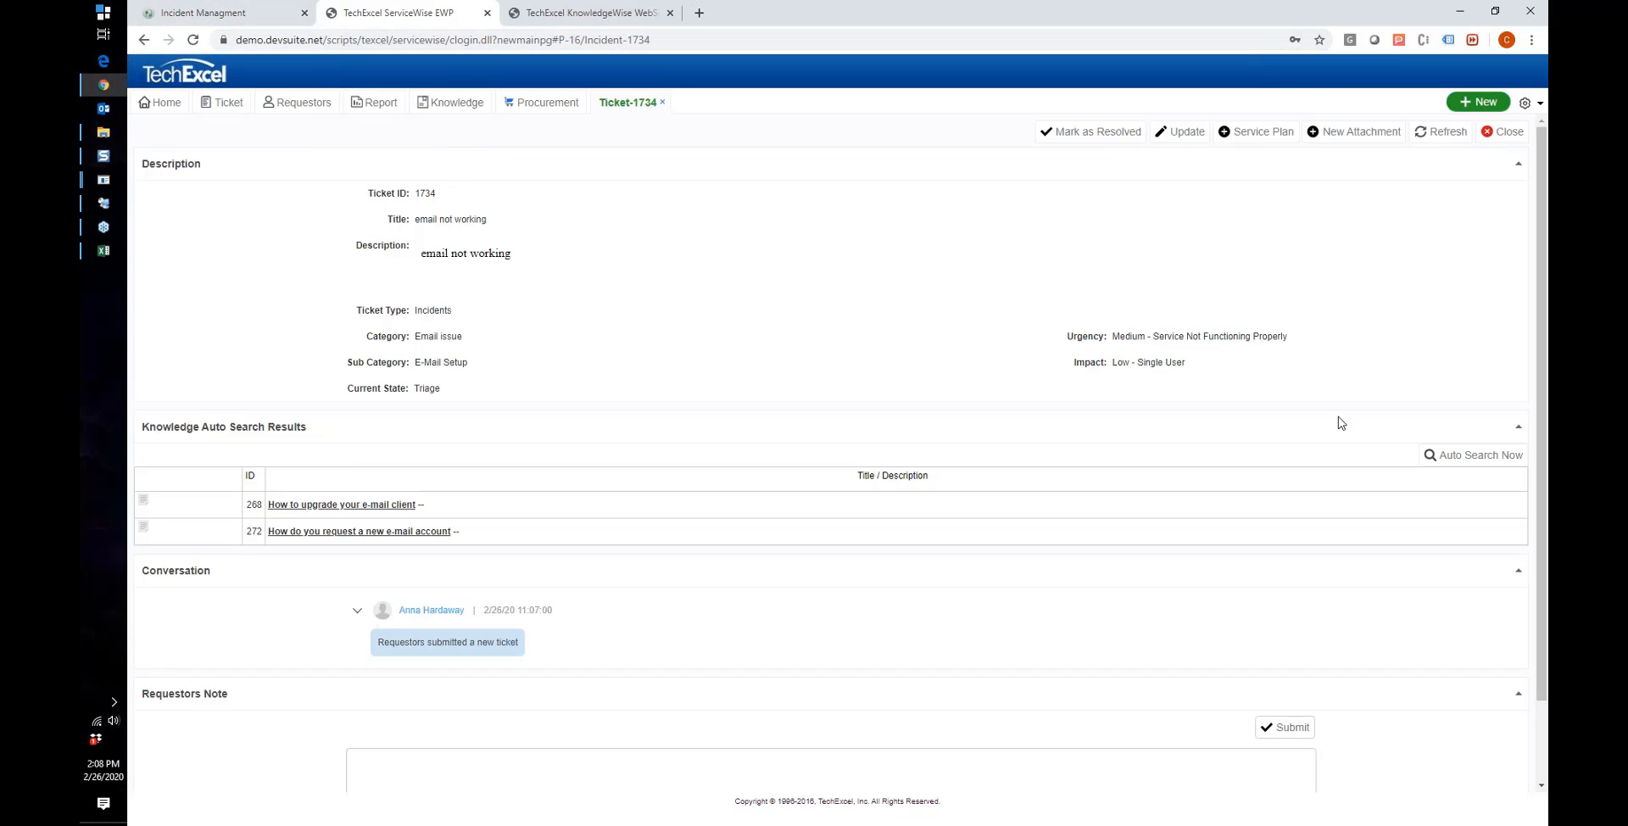
Step: From the Incident Managment ticket list, run a global search for 'email'
{"action": "left_click", "coordinate": [267, 13]}
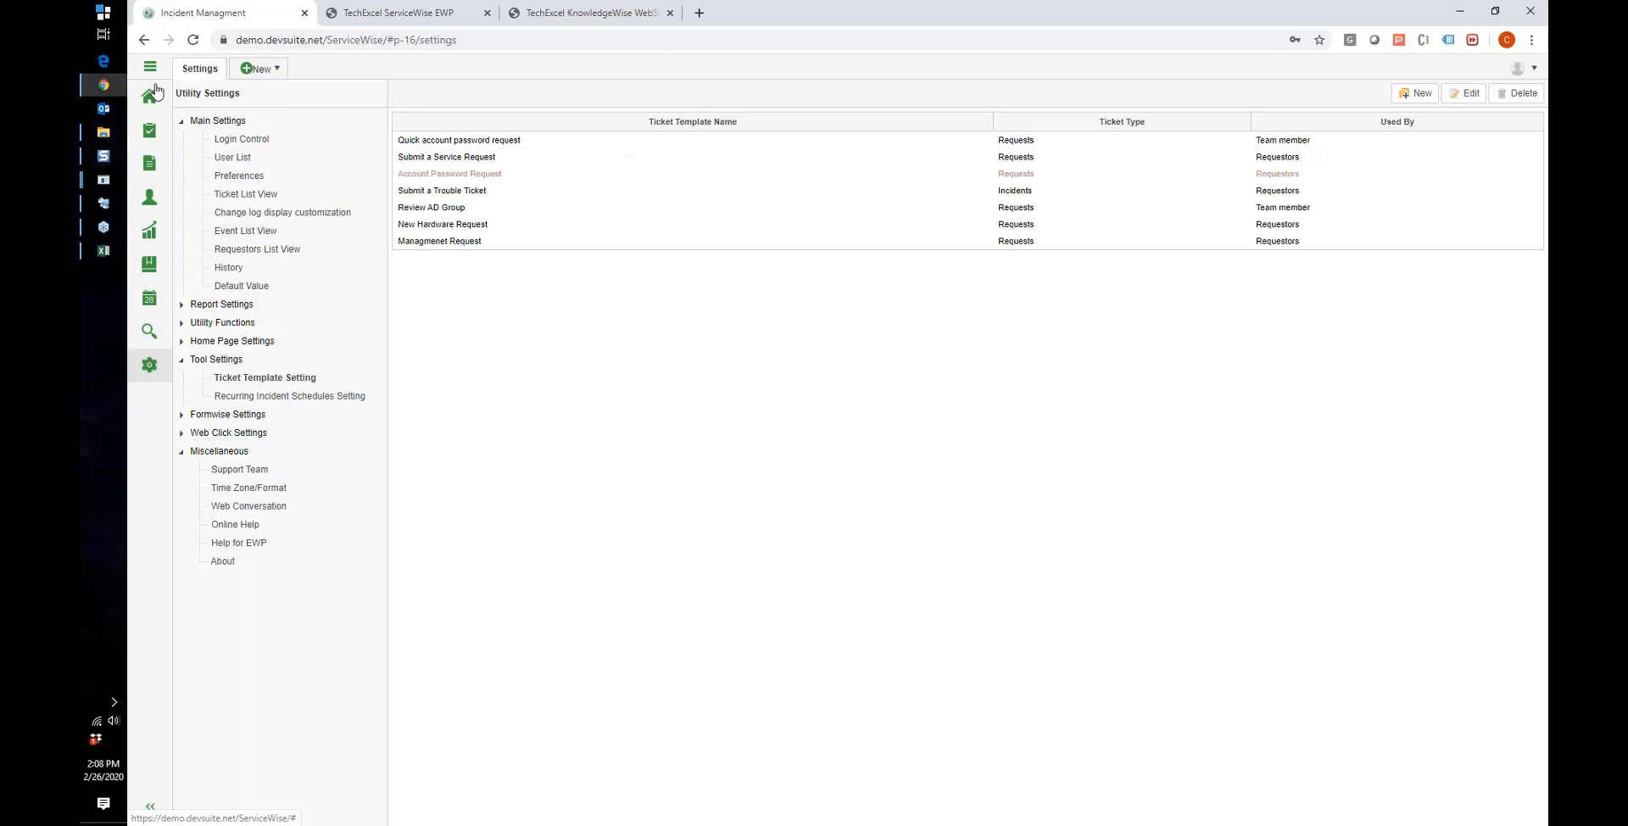
{"action": "left_click", "coordinate": [161, 136]}
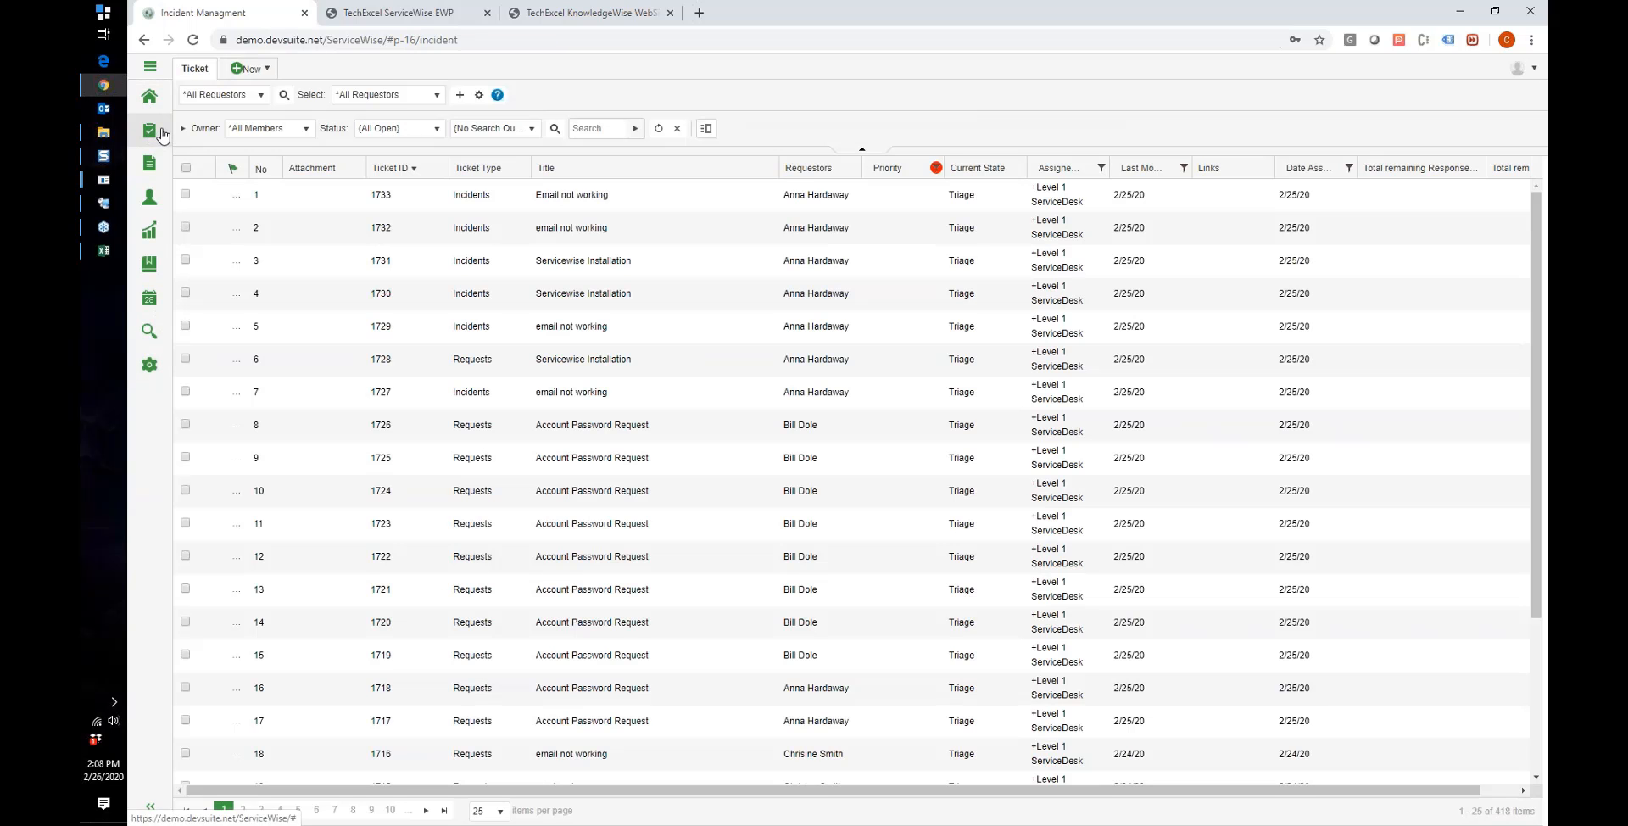
{"action": "left_click", "coordinate": [147, 333]}
{"action": "left_click", "coordinate": [267, 98]}
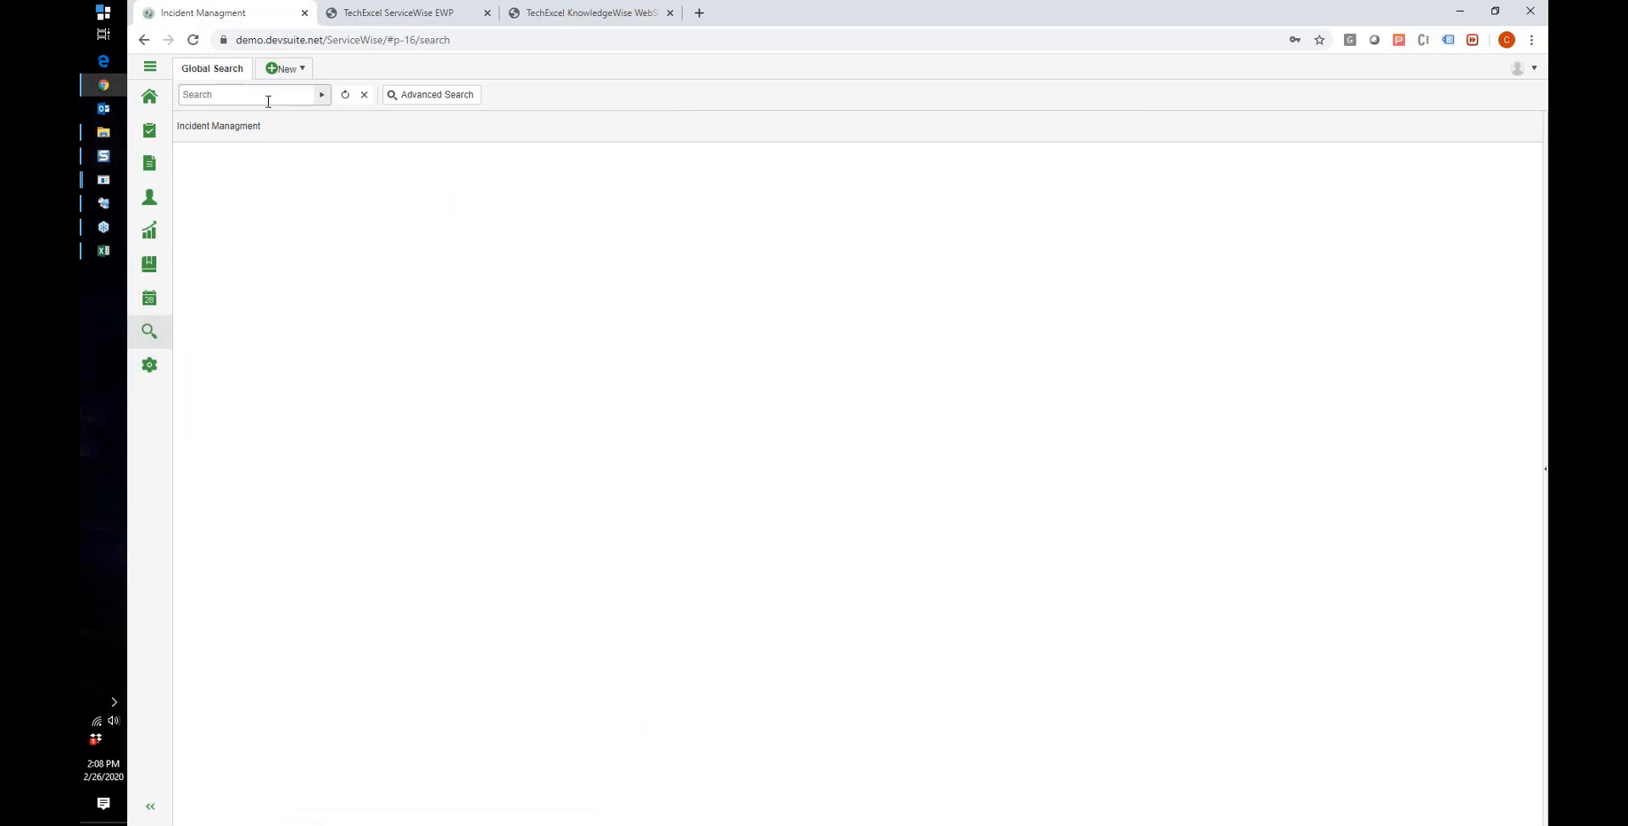
{"action": "type", "text": "email"}
{"action": "key", "text": "Return"}
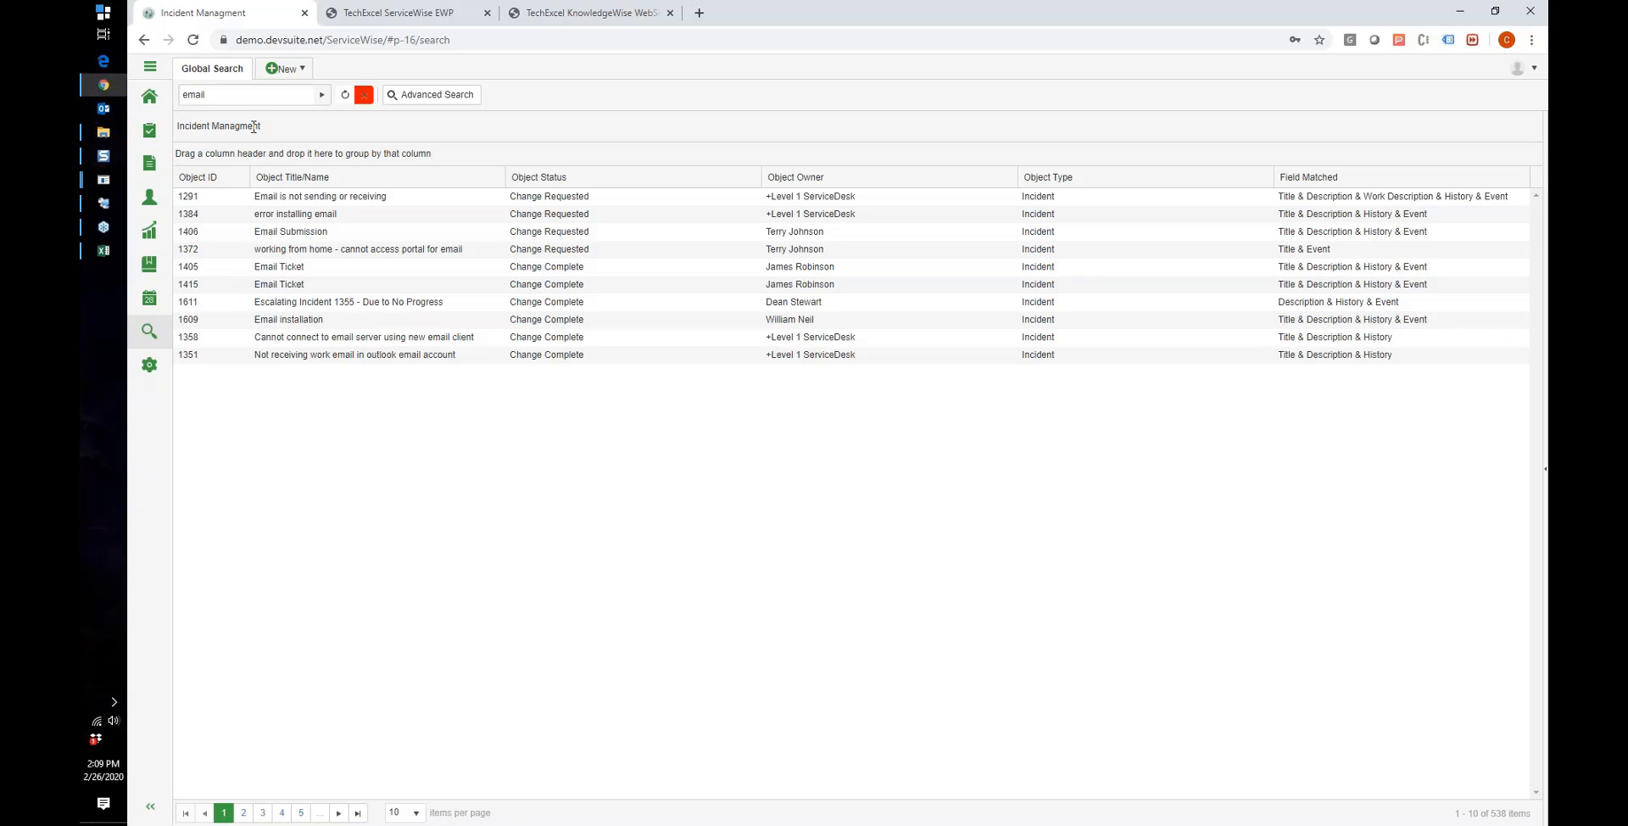
Step: Glance at the project list, then go back to the 418-ticket incident list
{"action": "left_click", "coordinate": [151, 73]}
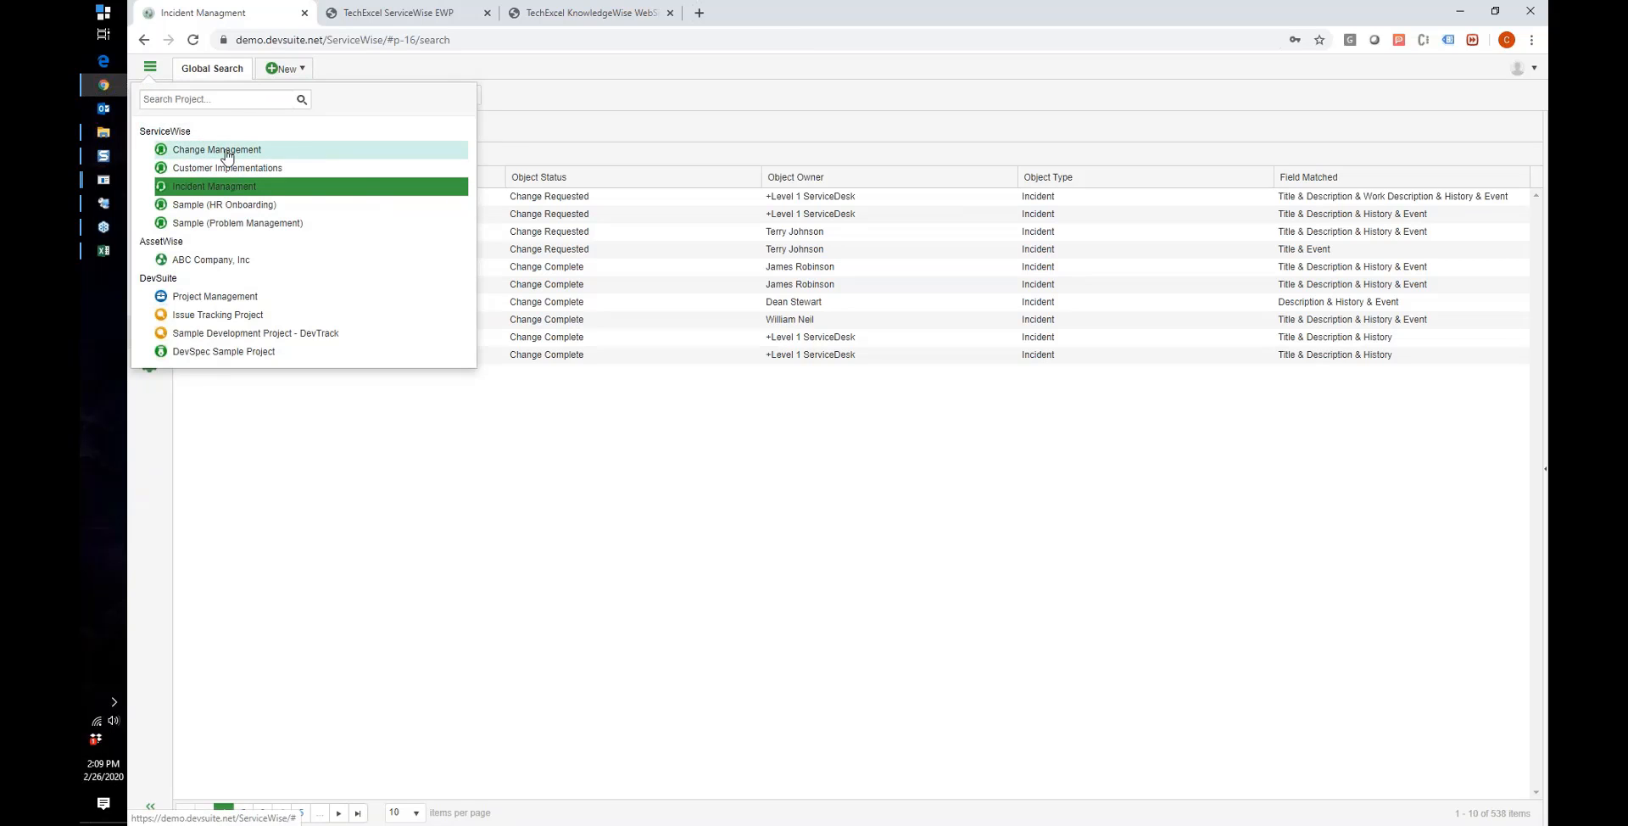
{"action": "left_click", "coordinate": [454, 62]}
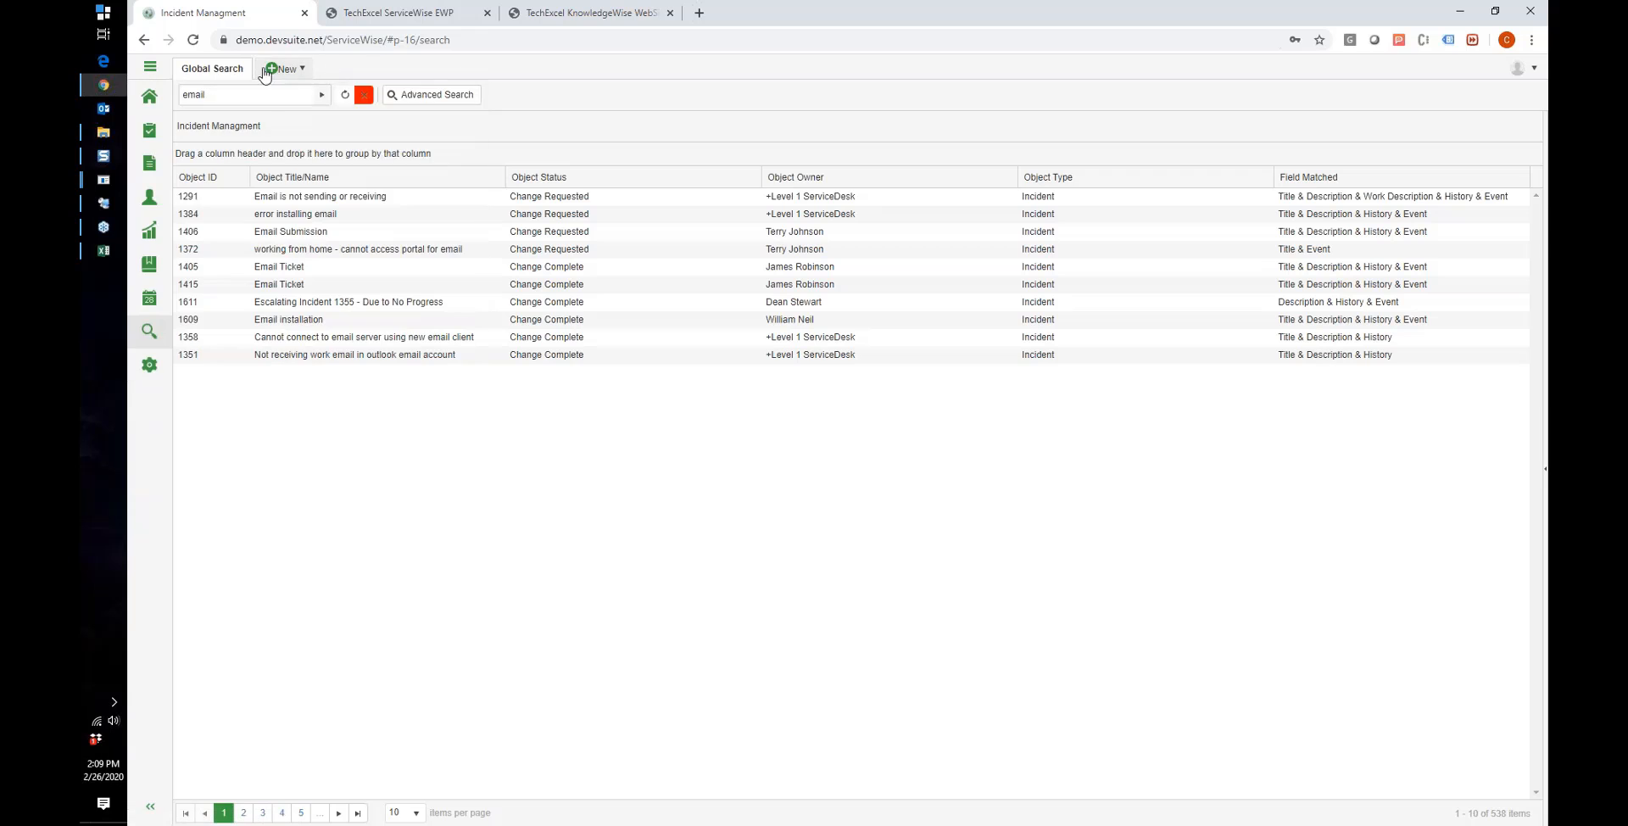
{"action": "left_click", "coordinate": [167, 138]}
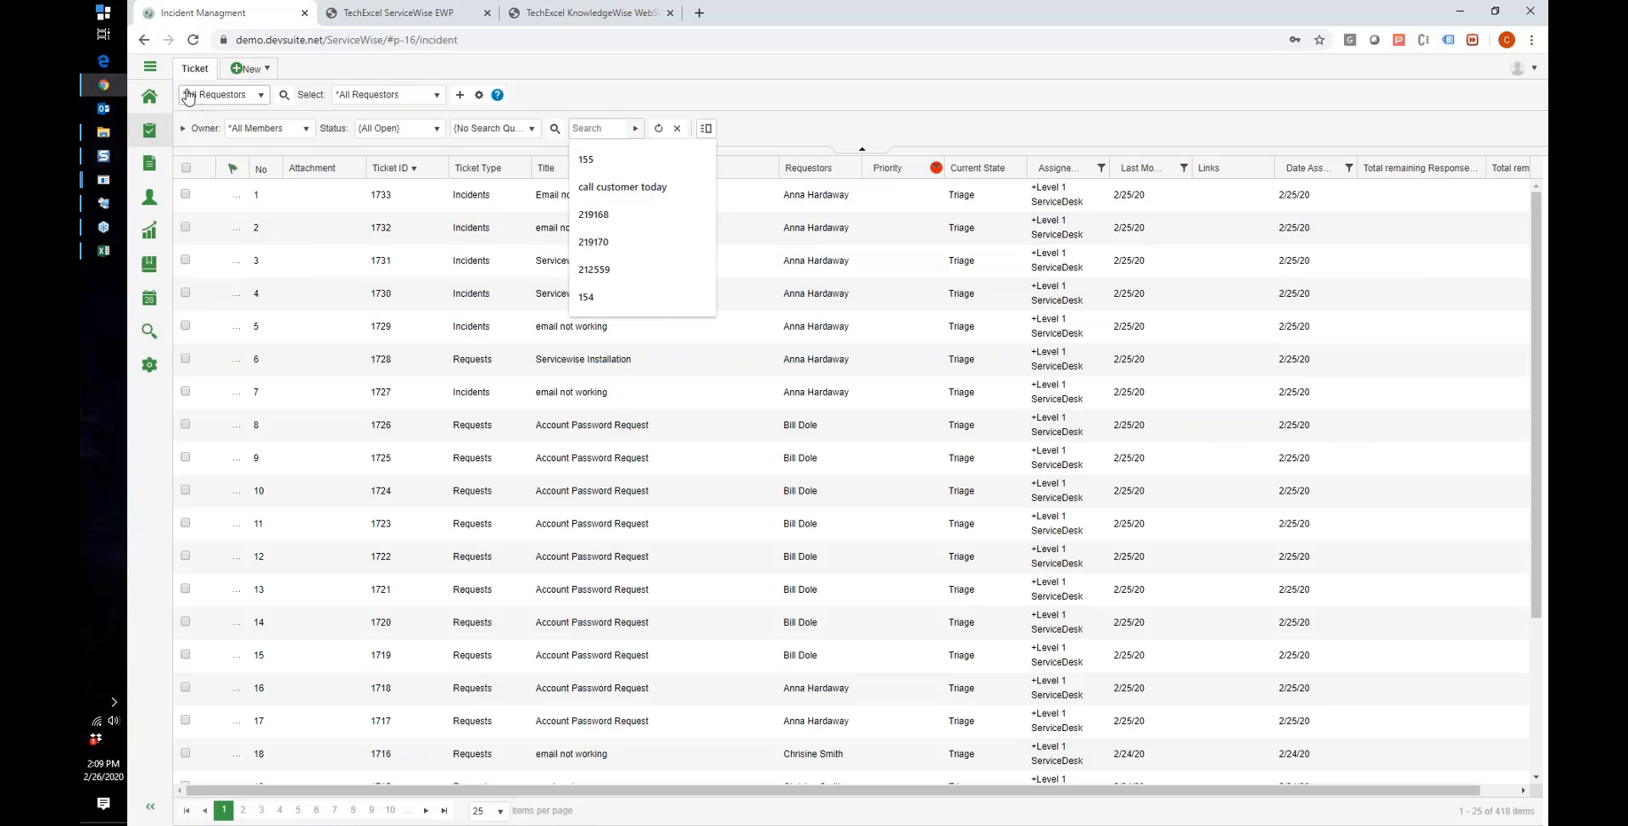
Step: Return to the email search results and open Advanced Search with every object type included
{"action": "left_click", "coordinate": [150, 66]}
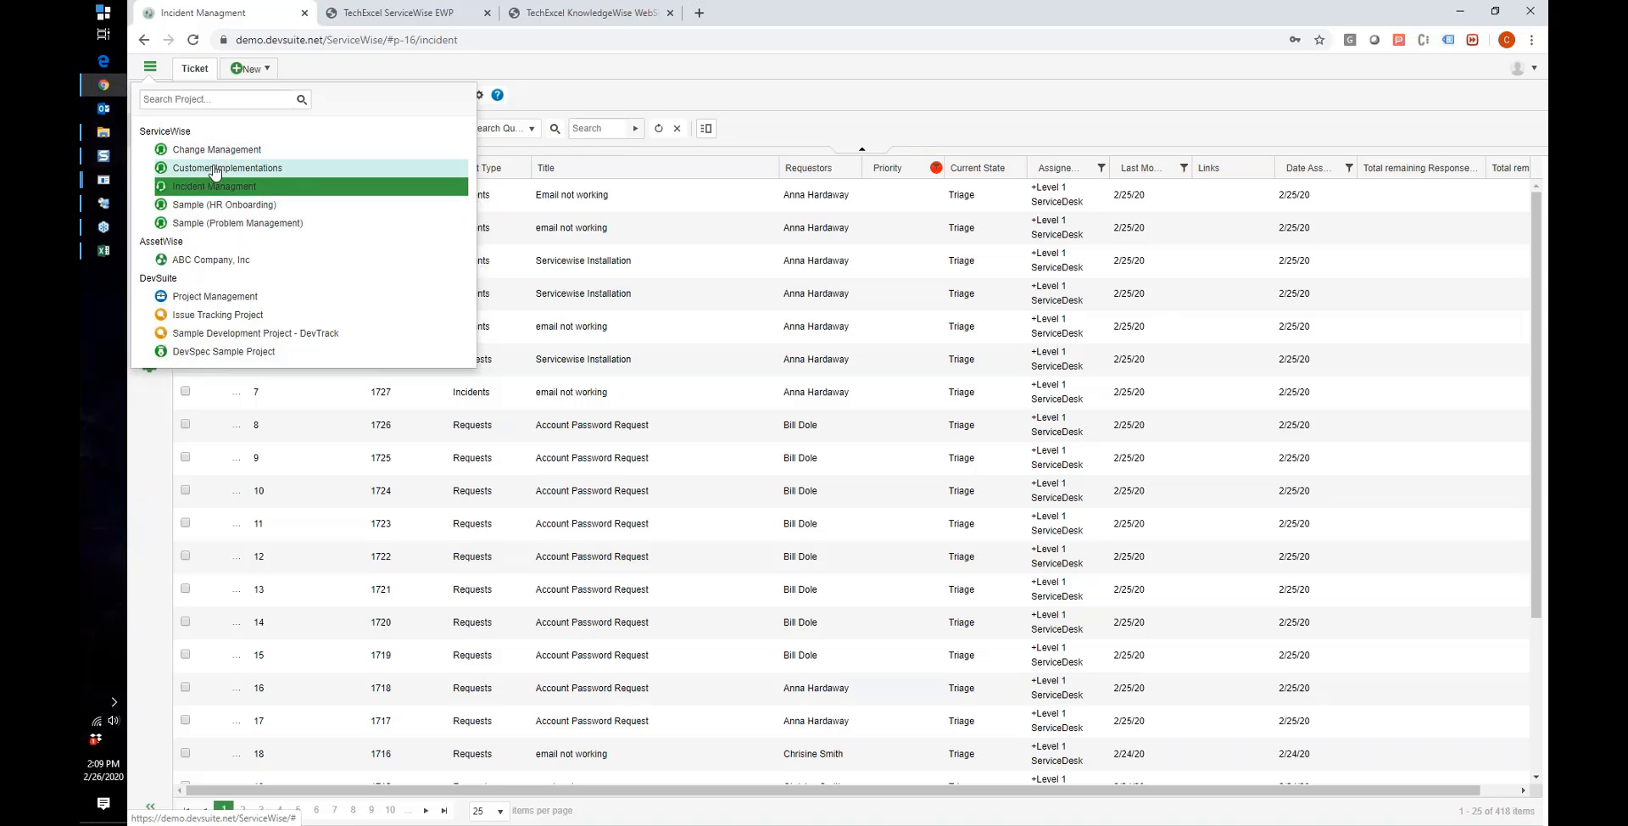
{"action": "left_click", "coordinate": [597, 104]}
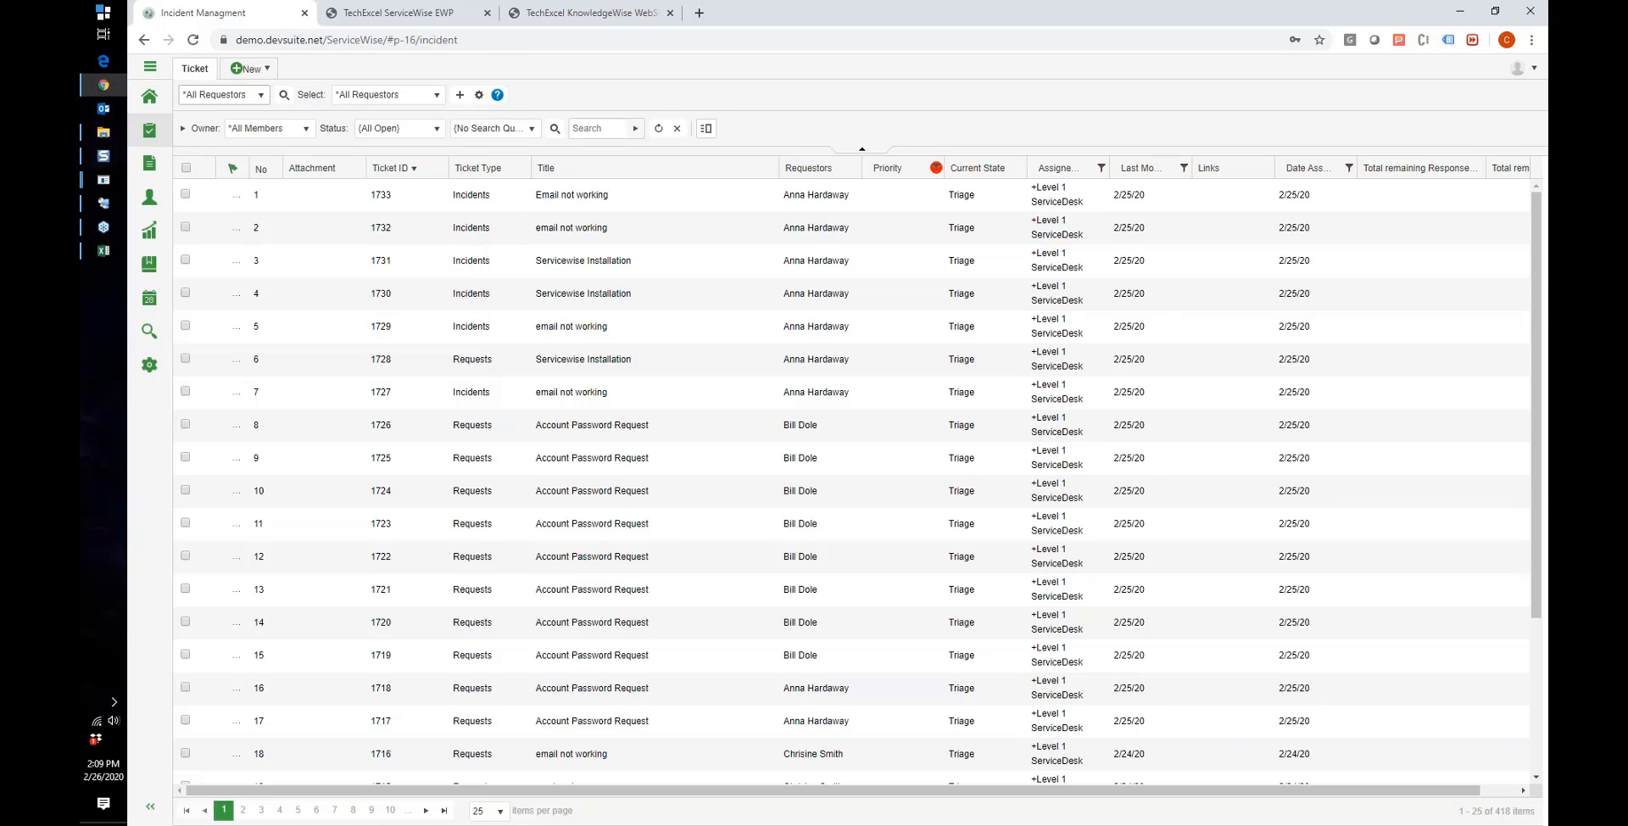
{"action": "left_click", "coordinate": [149, 330]}
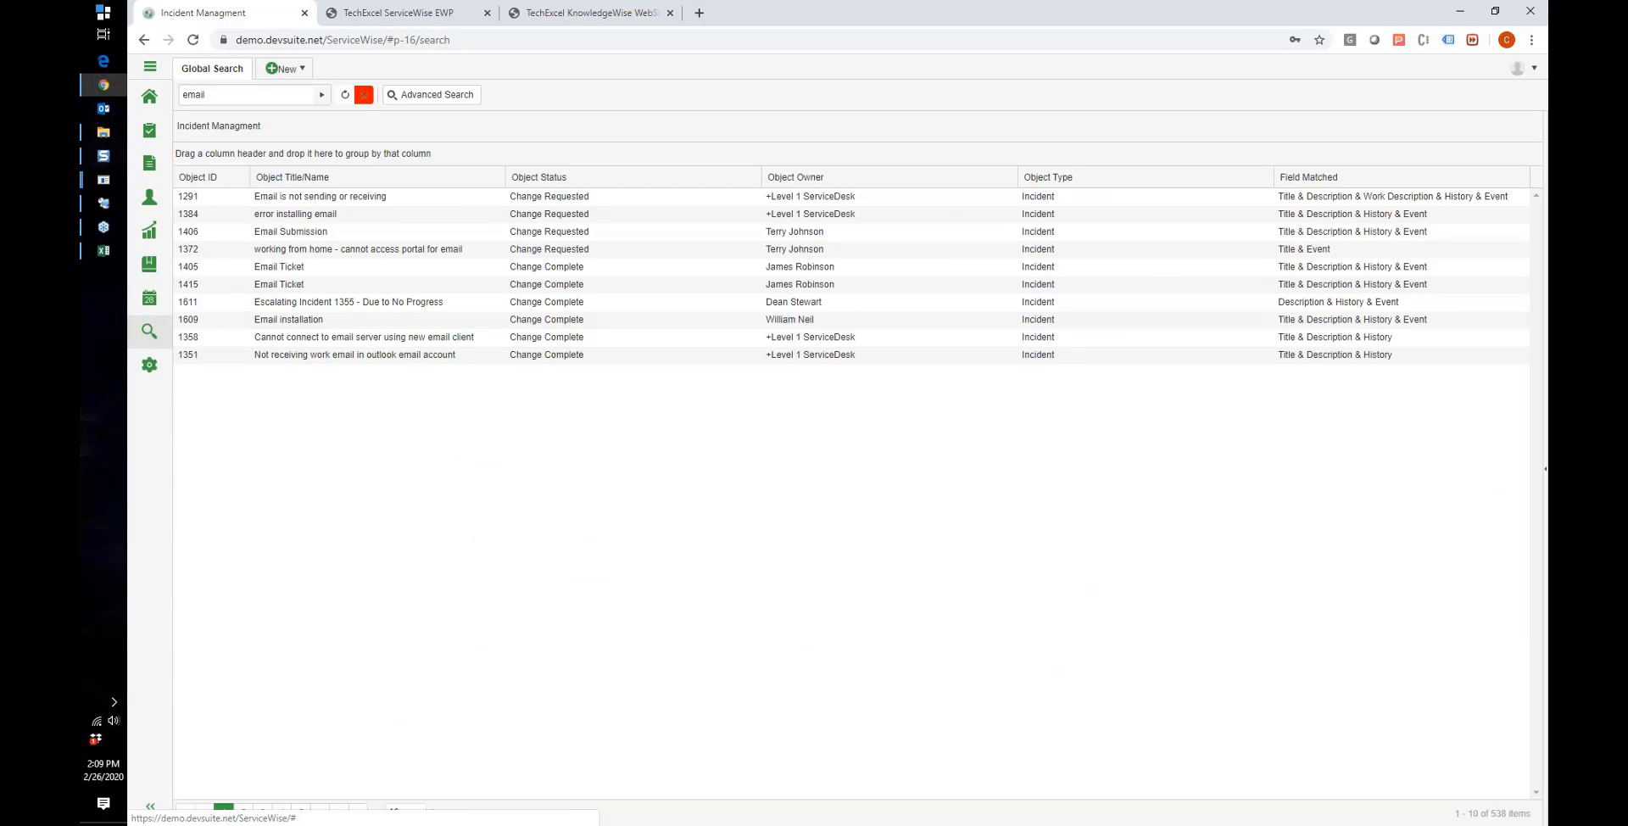
{"action": "left_click", "coordinate": [434, 95]}
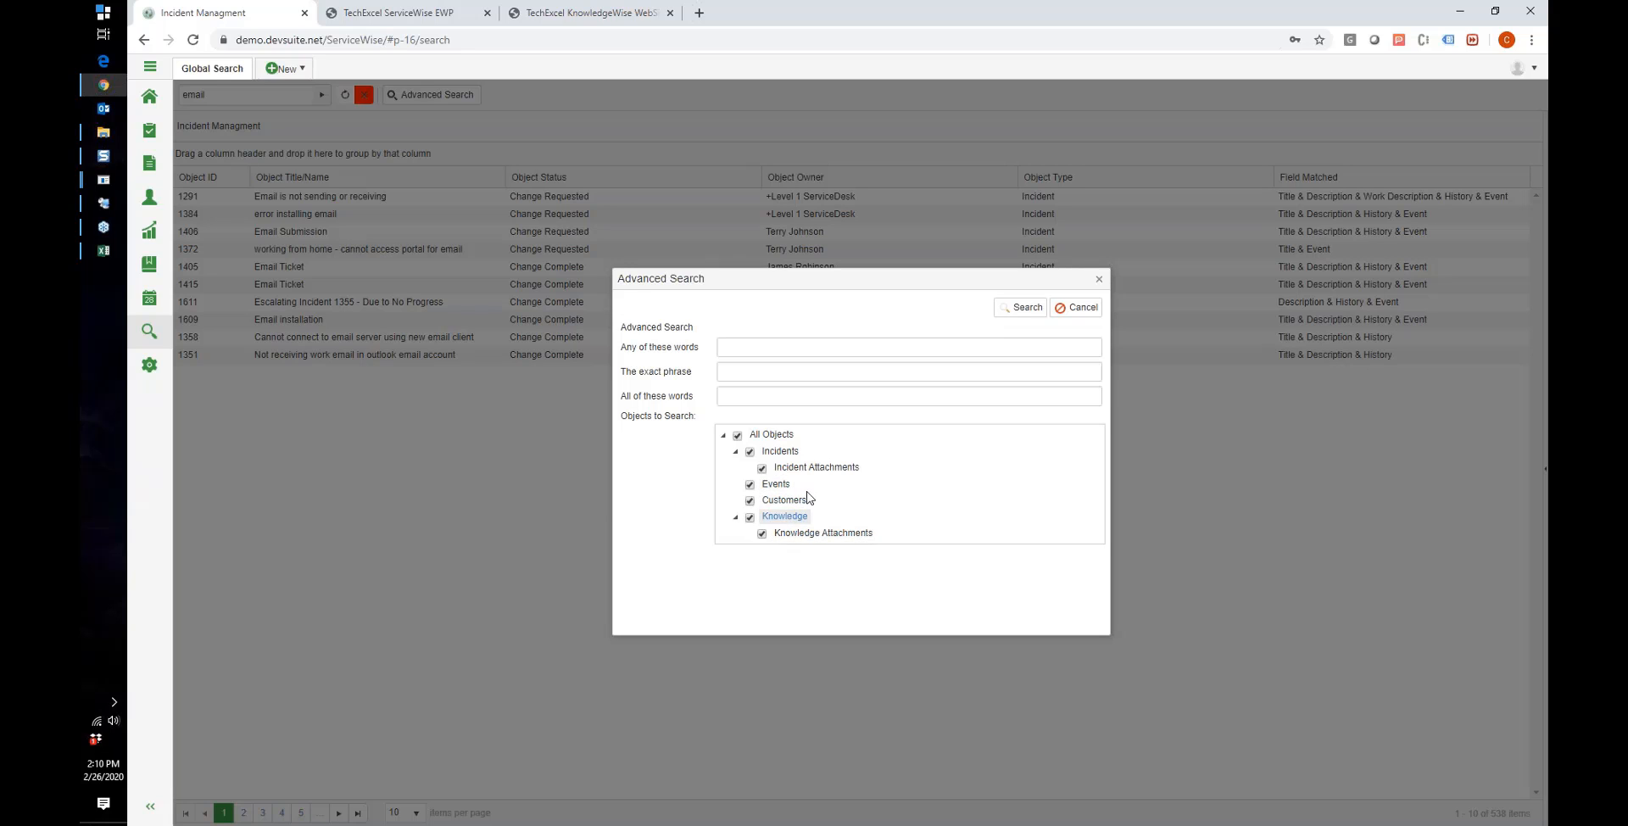
Step: Cancel Advanced Search and view Ticket-1734 with its two suggested e-mail articles in the requestor portal
{"action": "left_click", "coordinate": [1075, 307]}
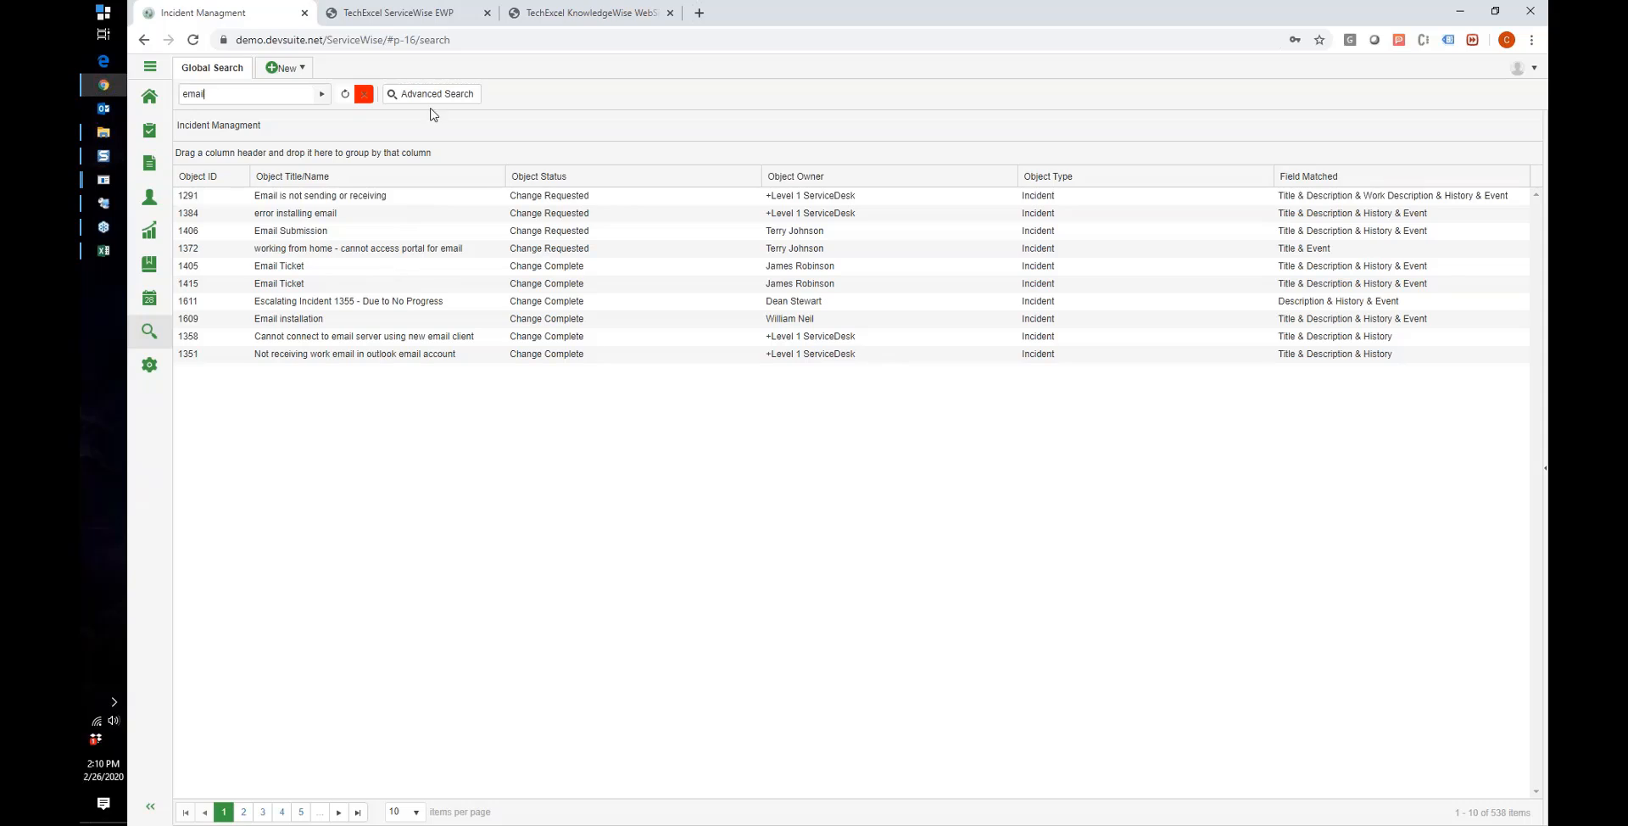
{"action": "left_click", "coordinate": [429, 15]}
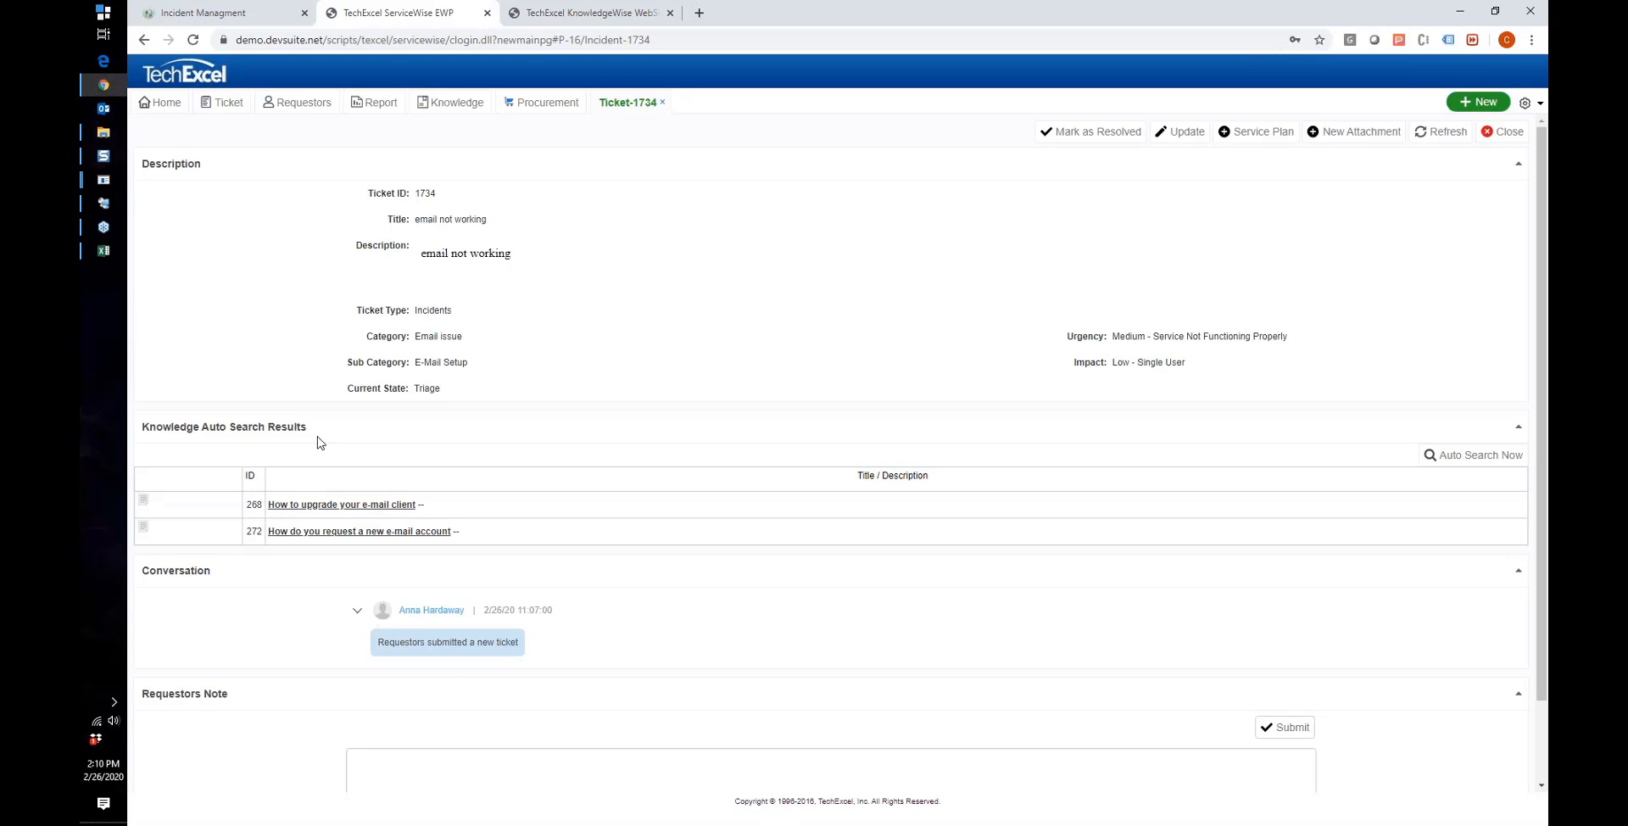
{"action": "left_click_drag", "start_coordinate": [202, 432], "coordinate": [266, 432]}
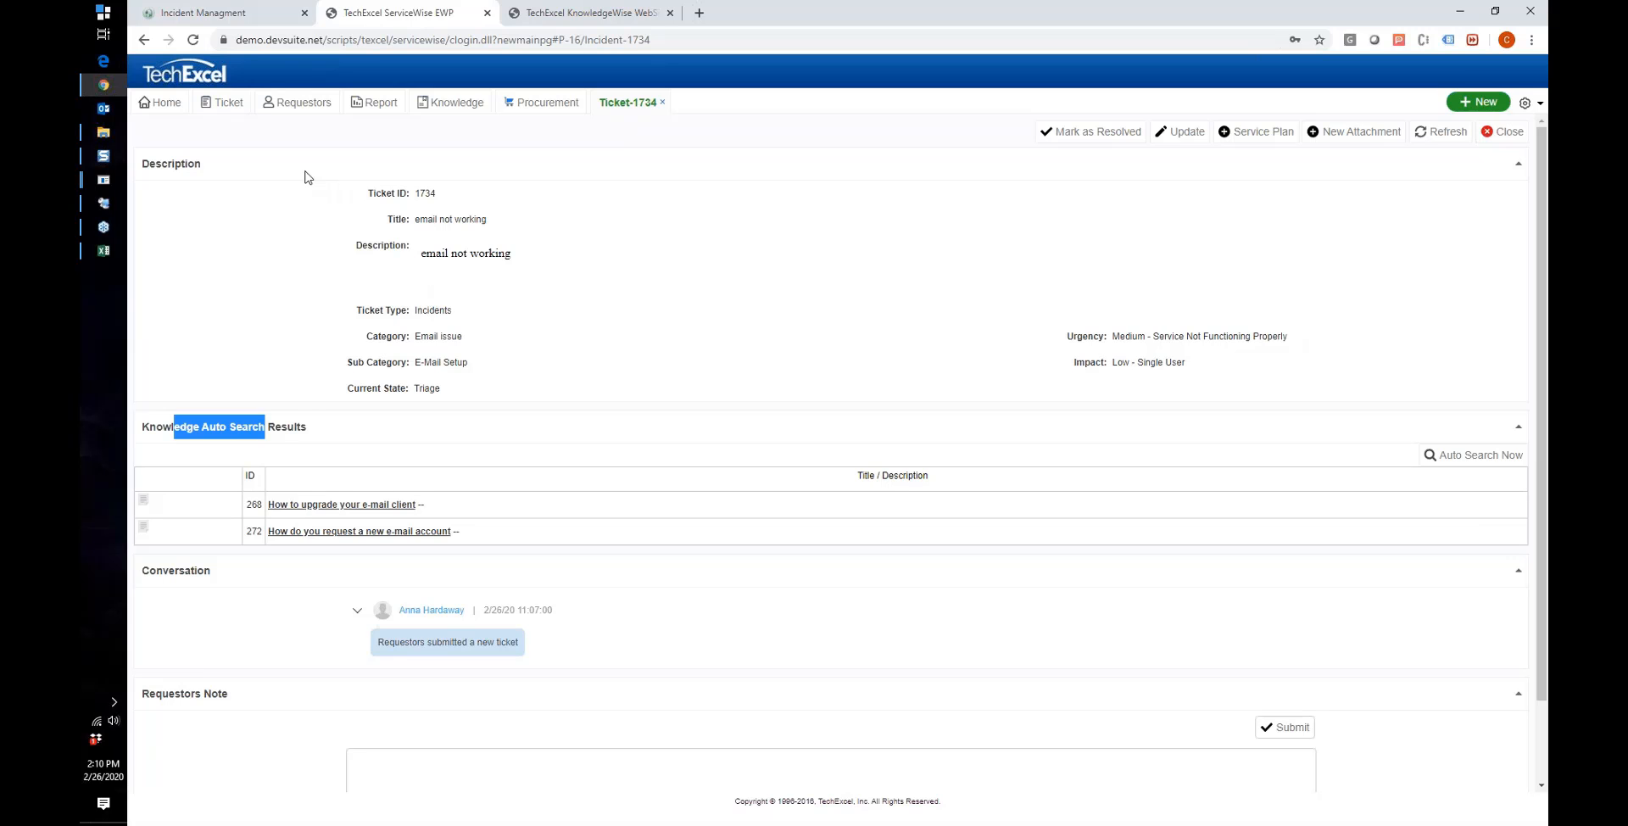
Step: Go to the requestor Home dashboard and scroll through its content
{"action": "left_click", "coordinate": [164, 105]}
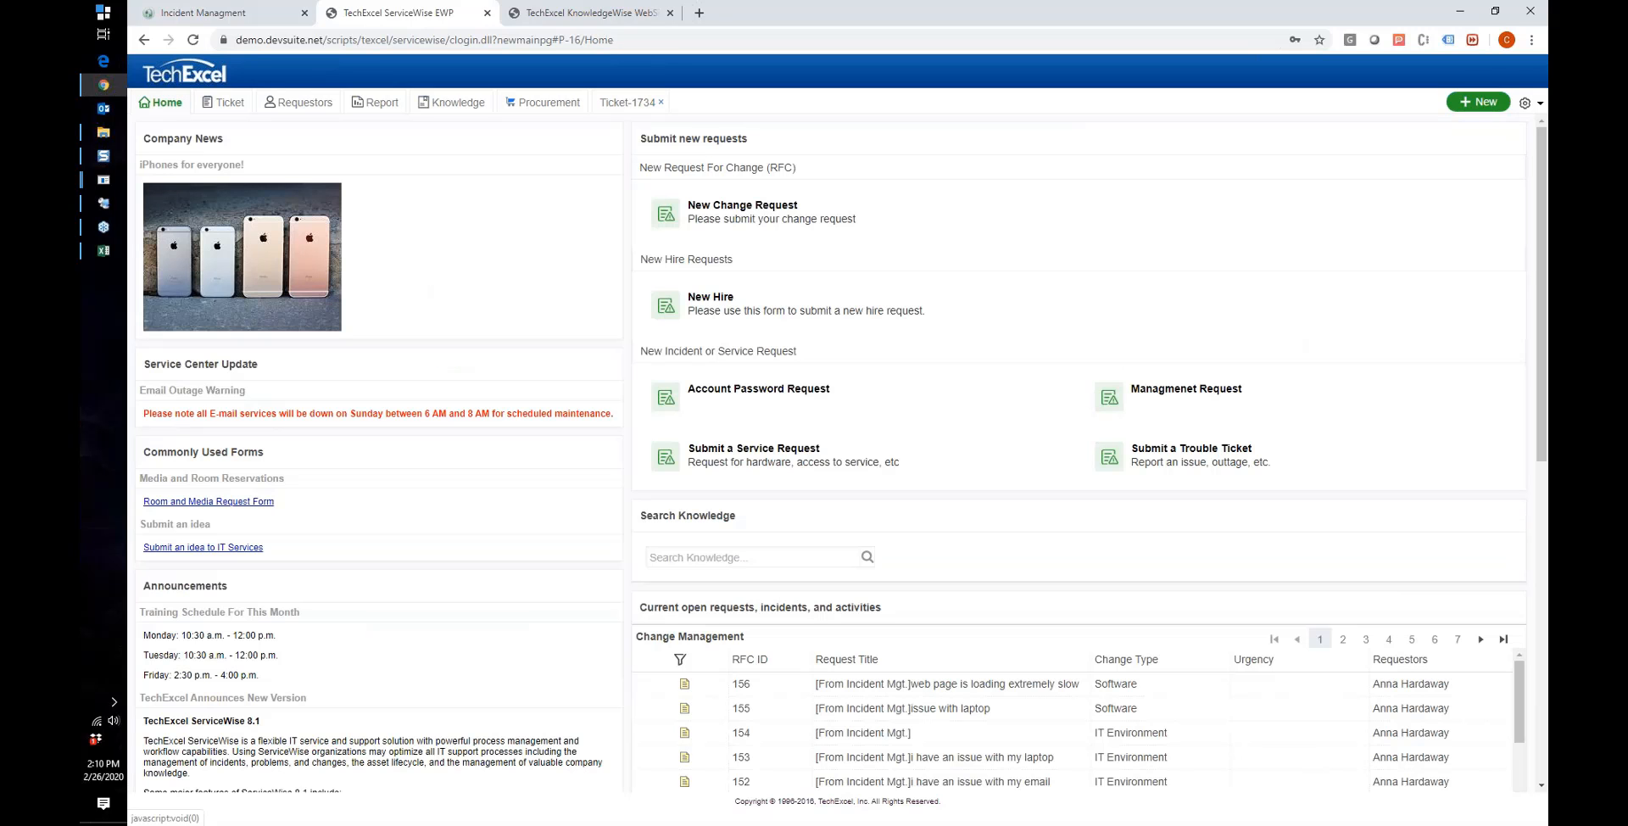
{"action": "scroll", "coordinate": [628, 305], "scroll_direction": "down", "scroll_amount": 3}
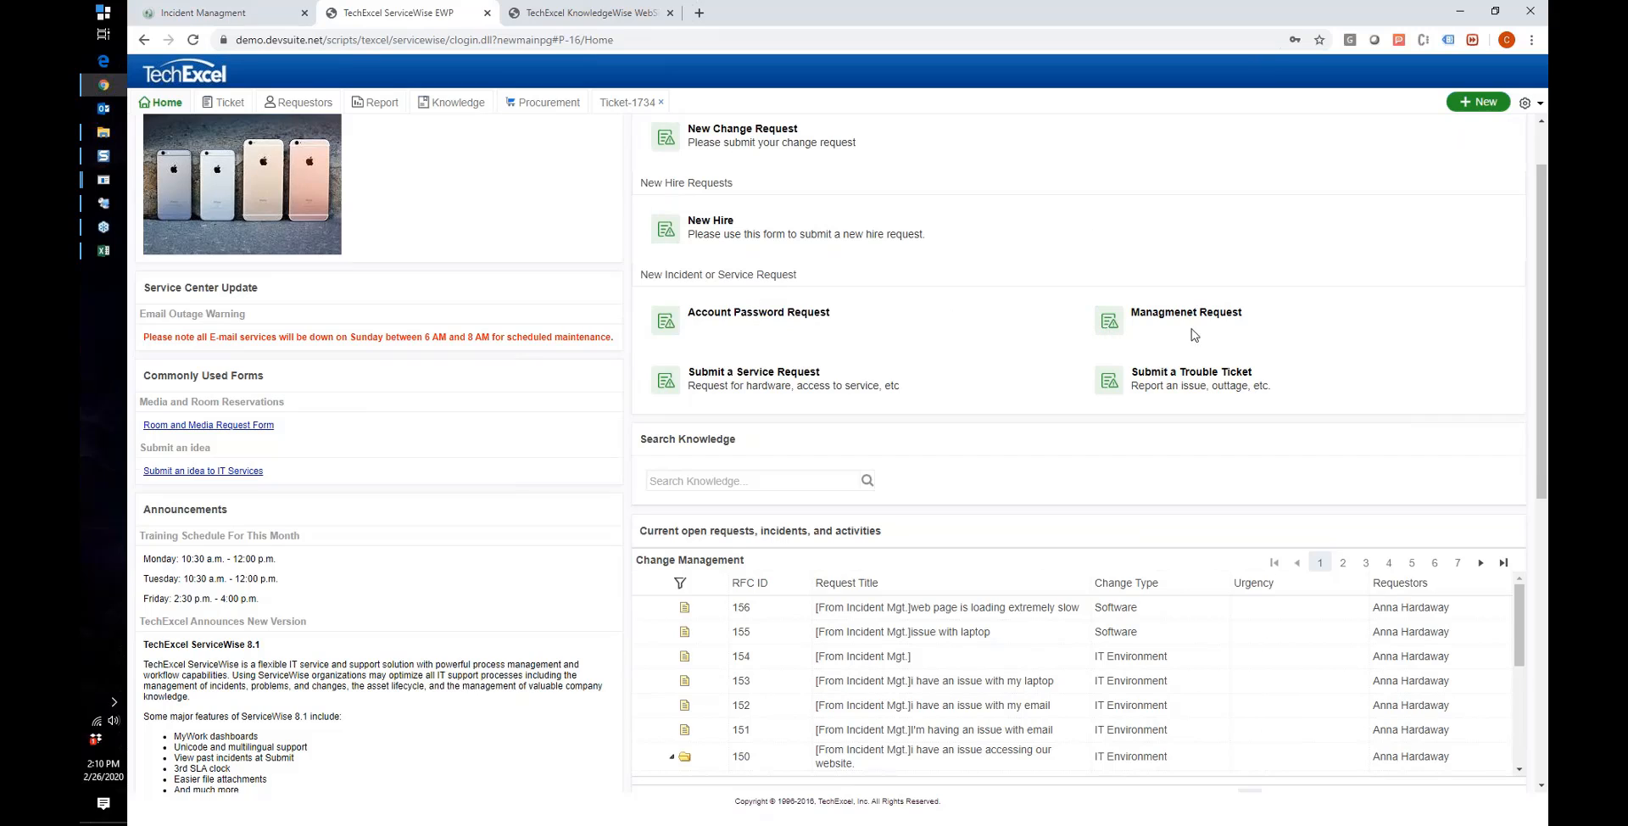
{"action": "scroll", "coordinate": [941, 360], "scroll_direction": "up", "scroll_amount": 1}
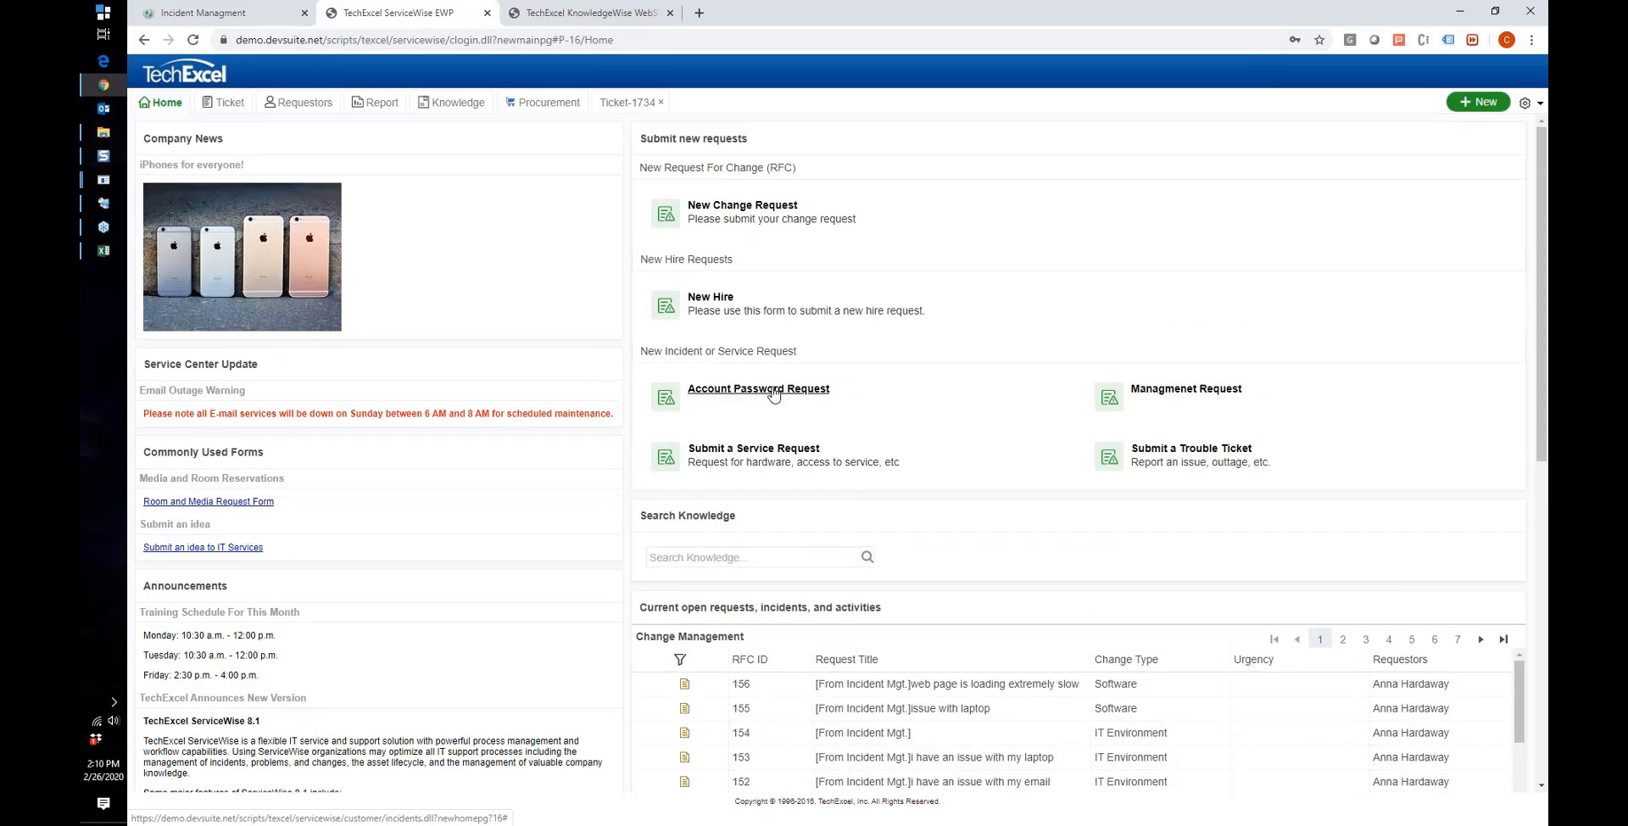
{"action": "scroll", "coordinate": [347, 526], "scroll_direction": "down", "scroll_amount": 1}
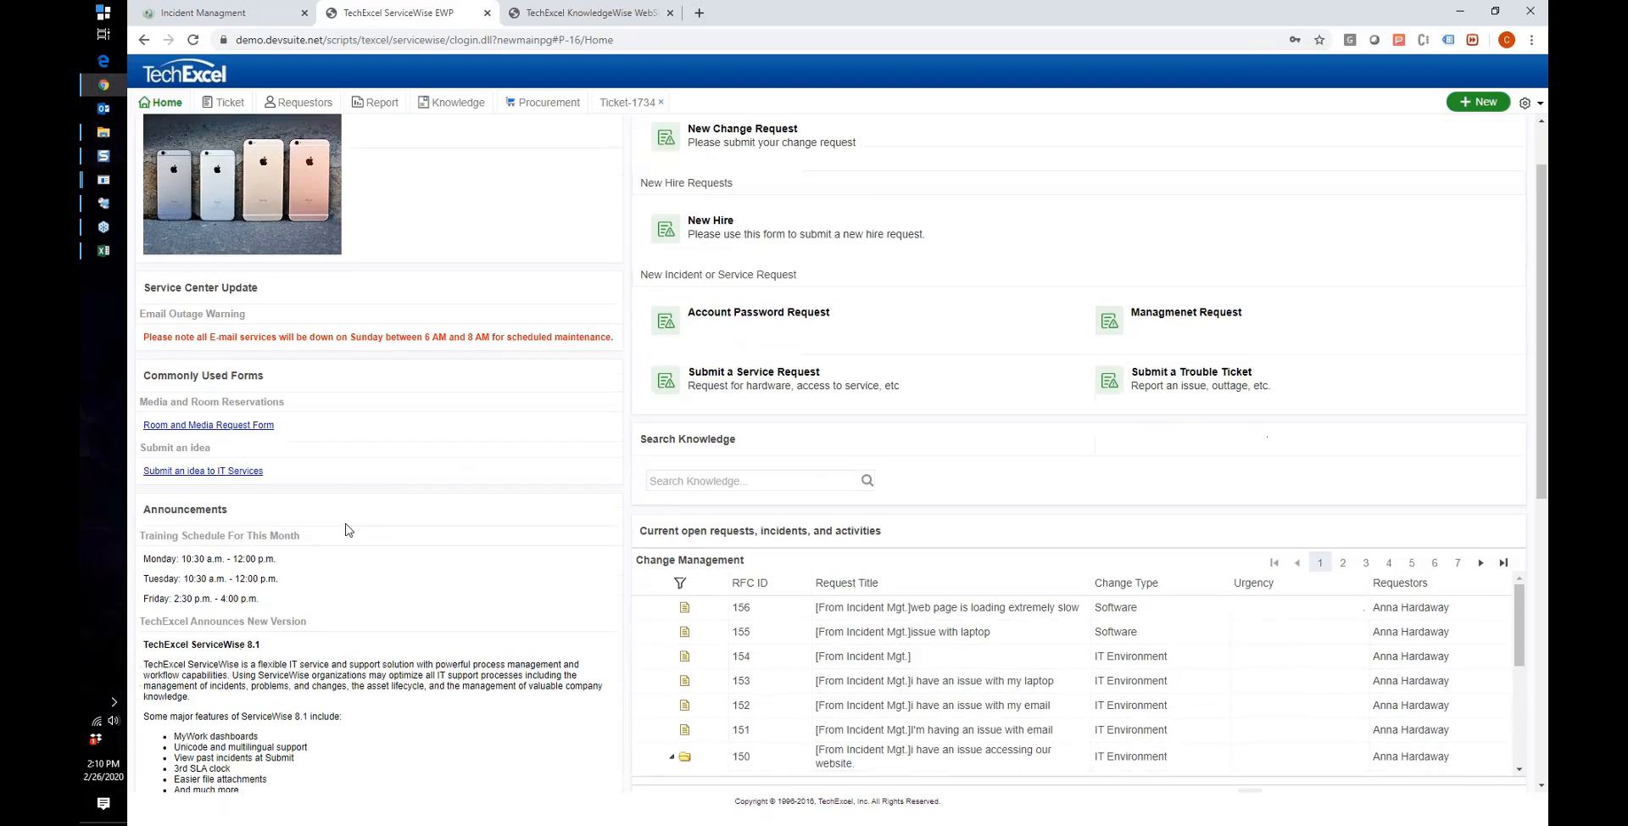
{"action": "scroll", "coordinate": [347, 530], "scroll_direction": "down", "scroll_amount": 2}
{"action": "scroll", "coordinate": [288, 543], "scroll_direction": "up", "scroll_amount": 3}
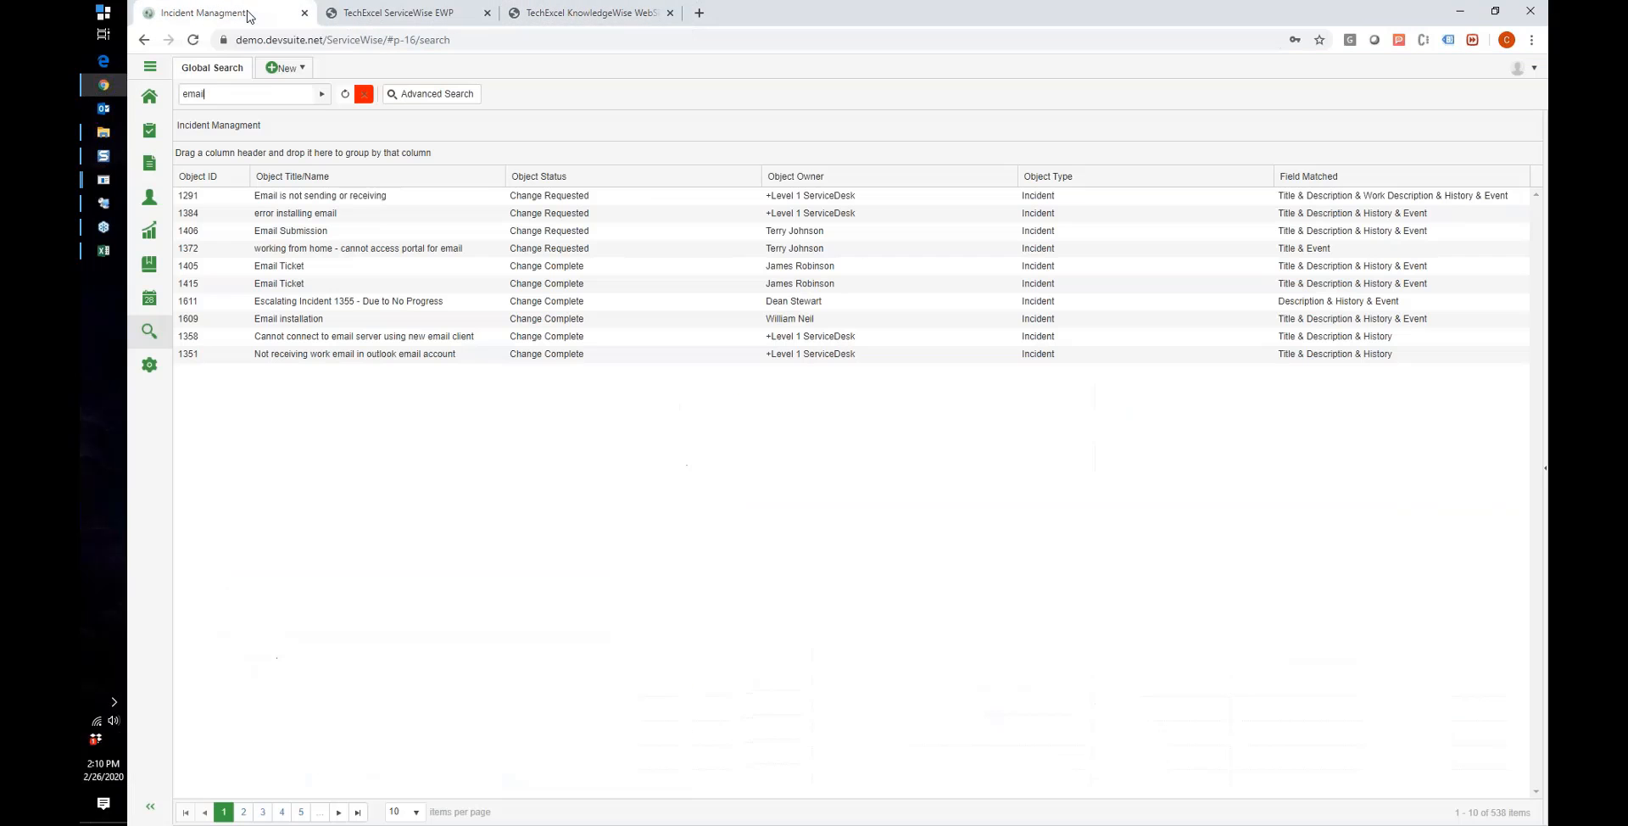
Step: Open the knowledge base in the agent client and narrow the folder tree panel
{"action": "left_click", "coordinate": [254, 16]}
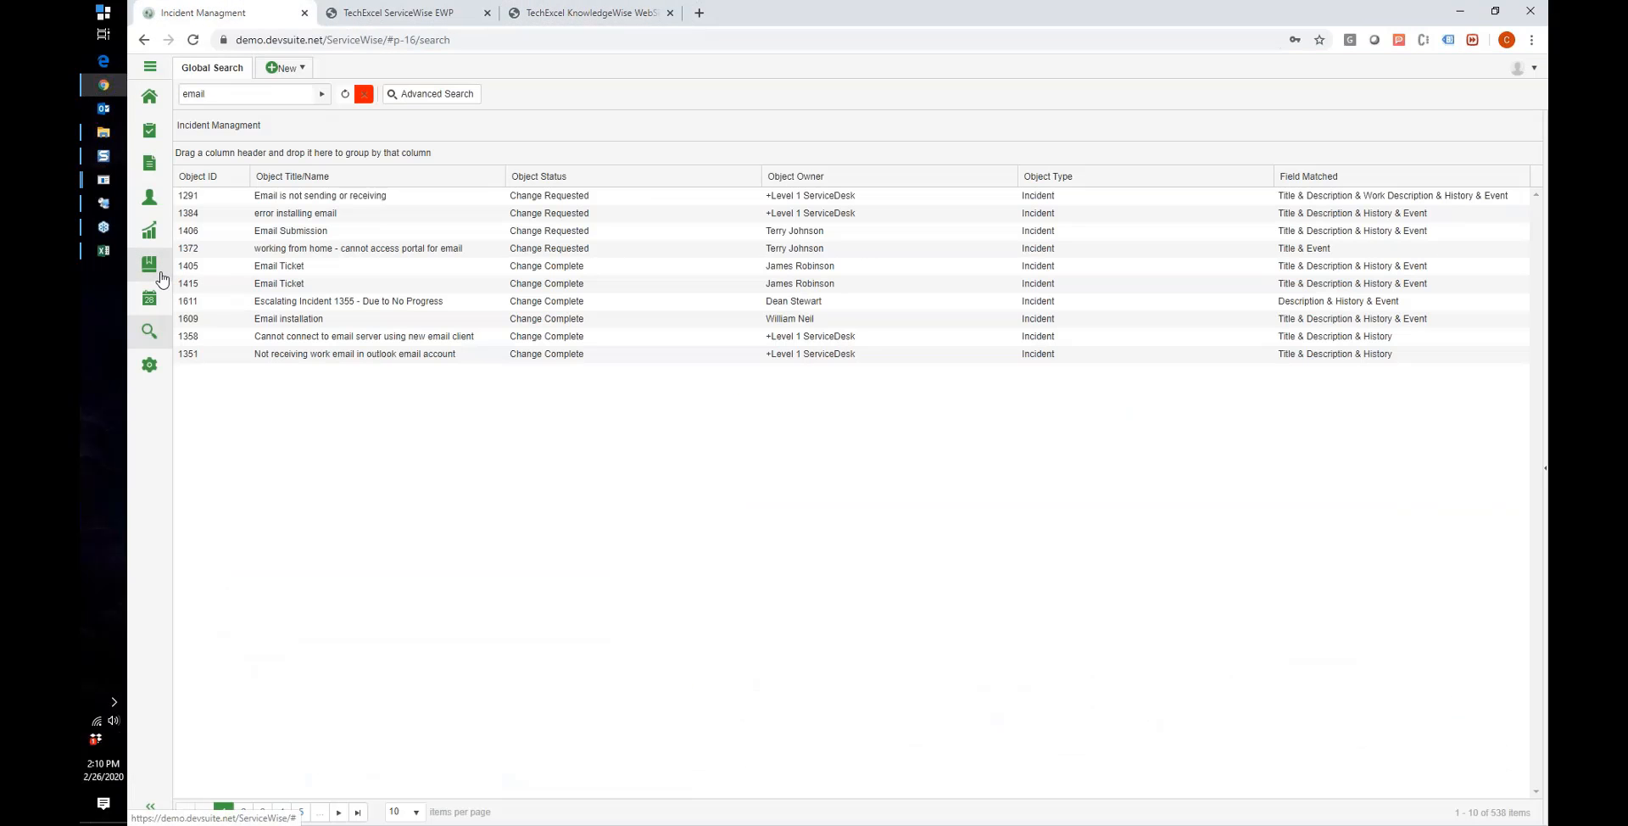
{"action": "left_click", "coordinate": [161, 277]}
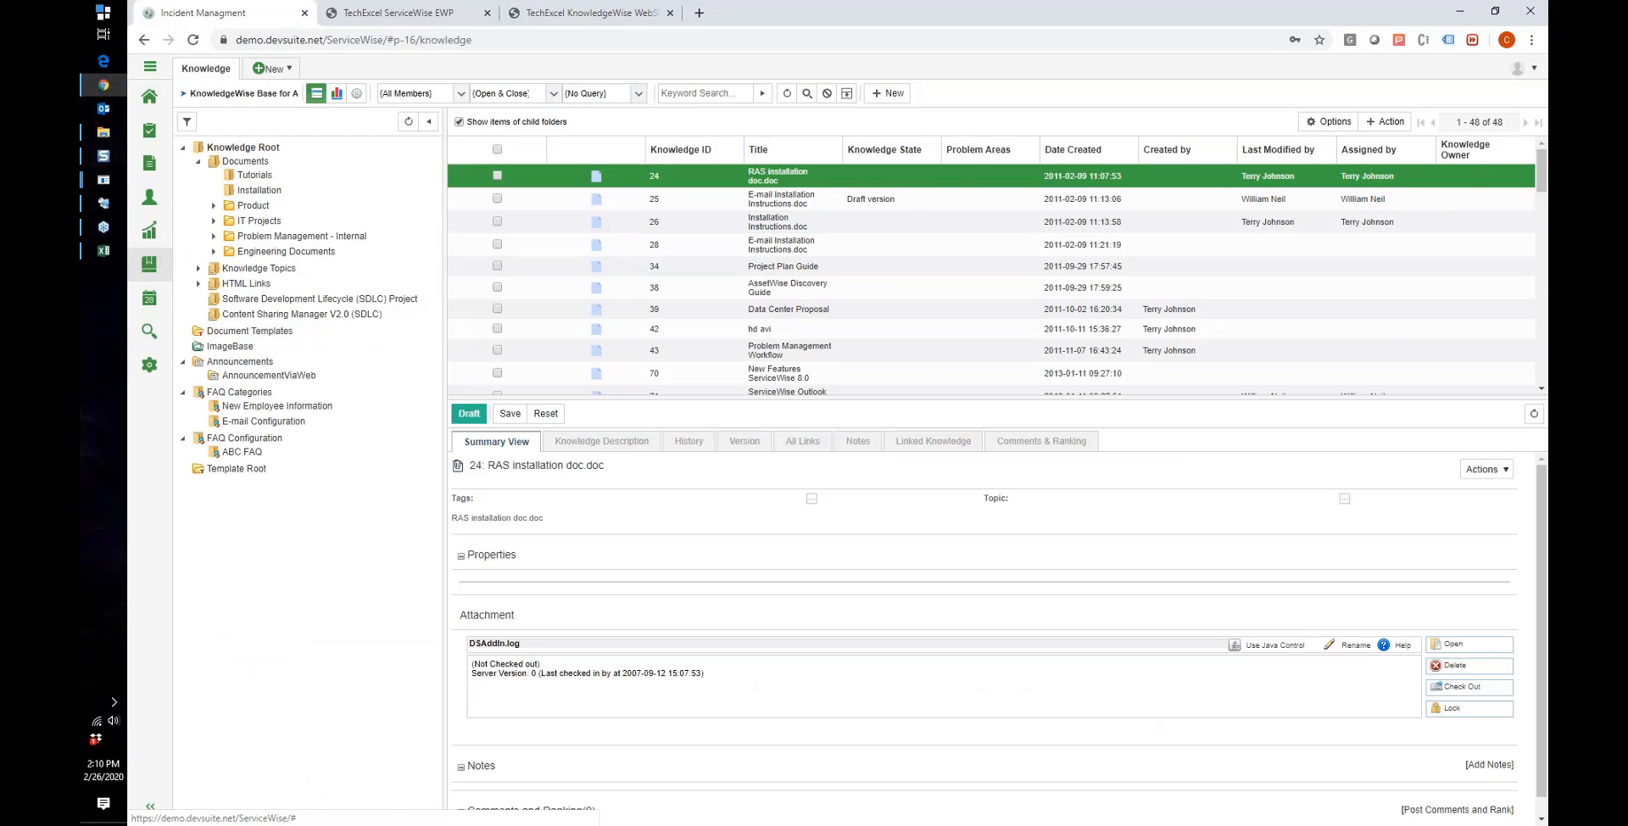
{"action": "left_click_drag", "start_coordinate": [438, 272], "coordinate": [393, 272]}
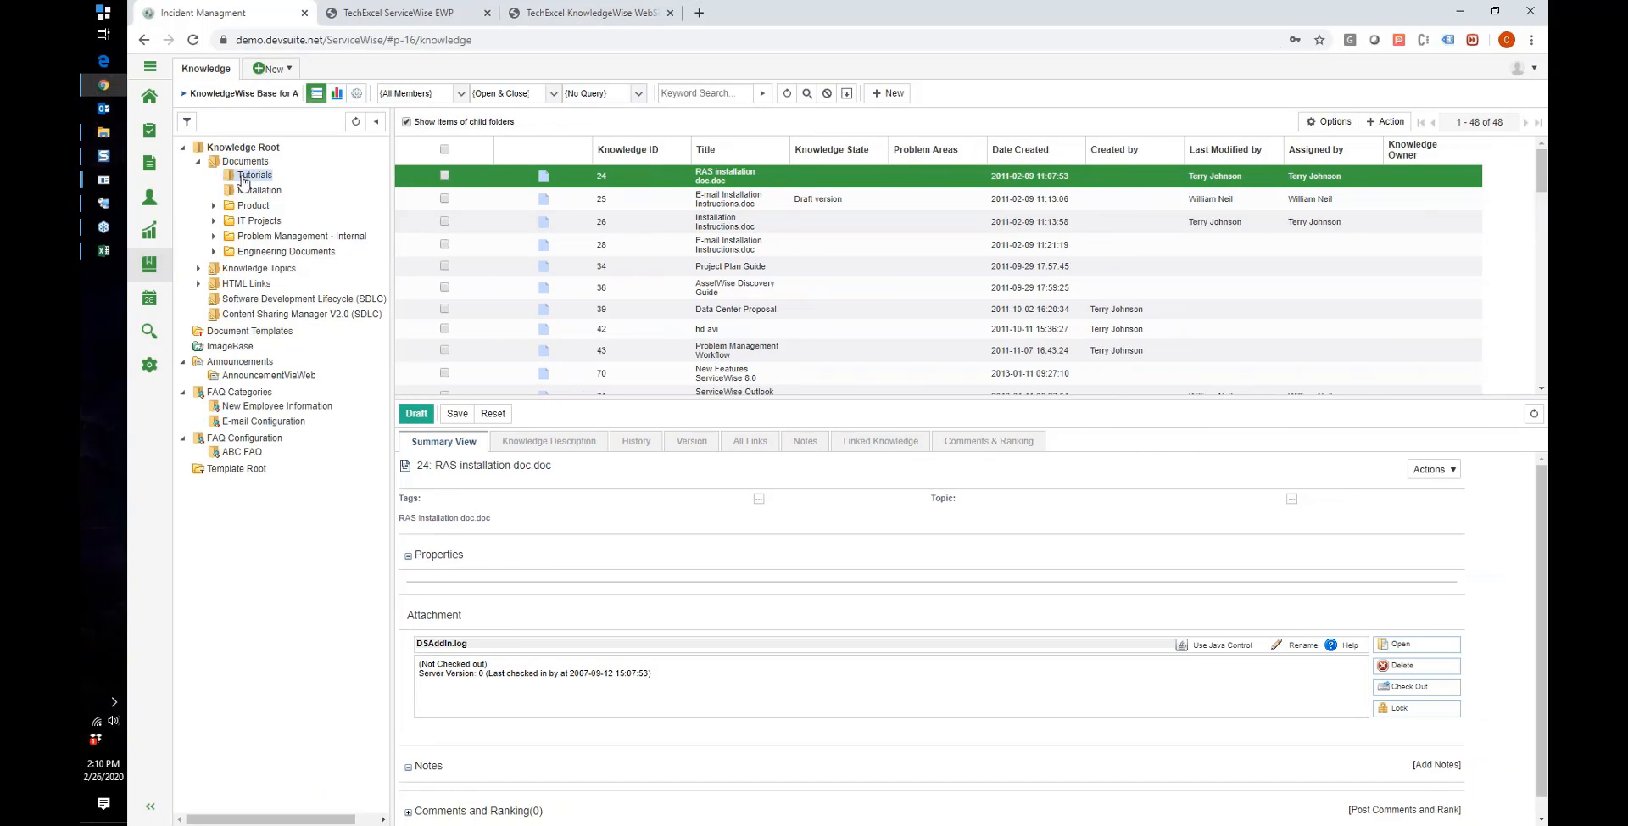
Step: Select the Documents folder to list its 12 articles, showing 39 Data Center Proposal
{"action": "left_click", "coordinate": [269, 175]}
{"action": "left_click", "coordinate": [254, 148]}
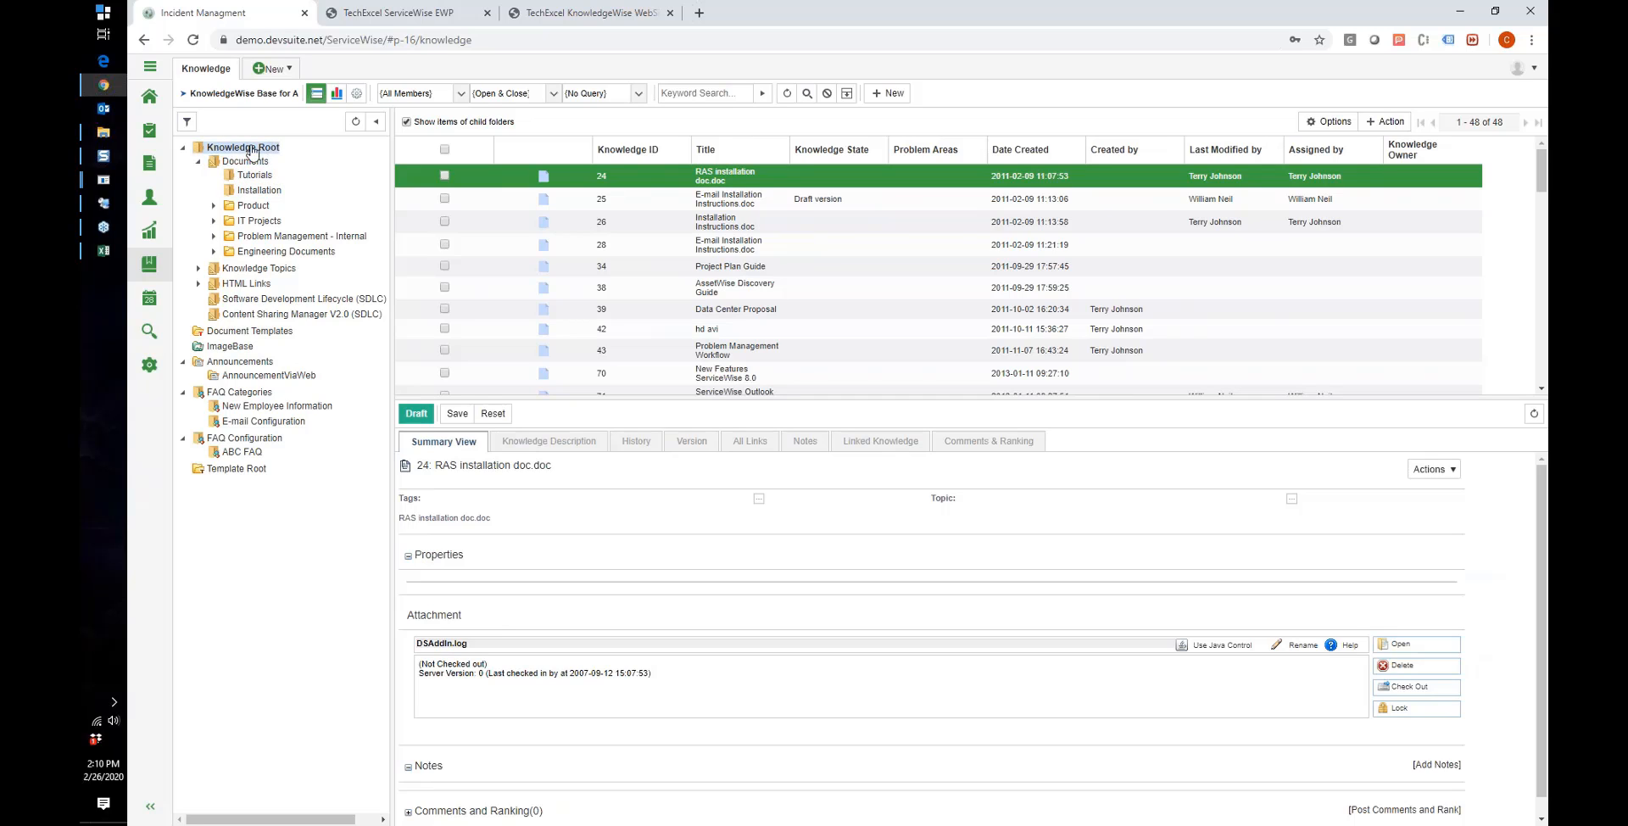
{"action": "left_click", "coordinate": [198, 161]}
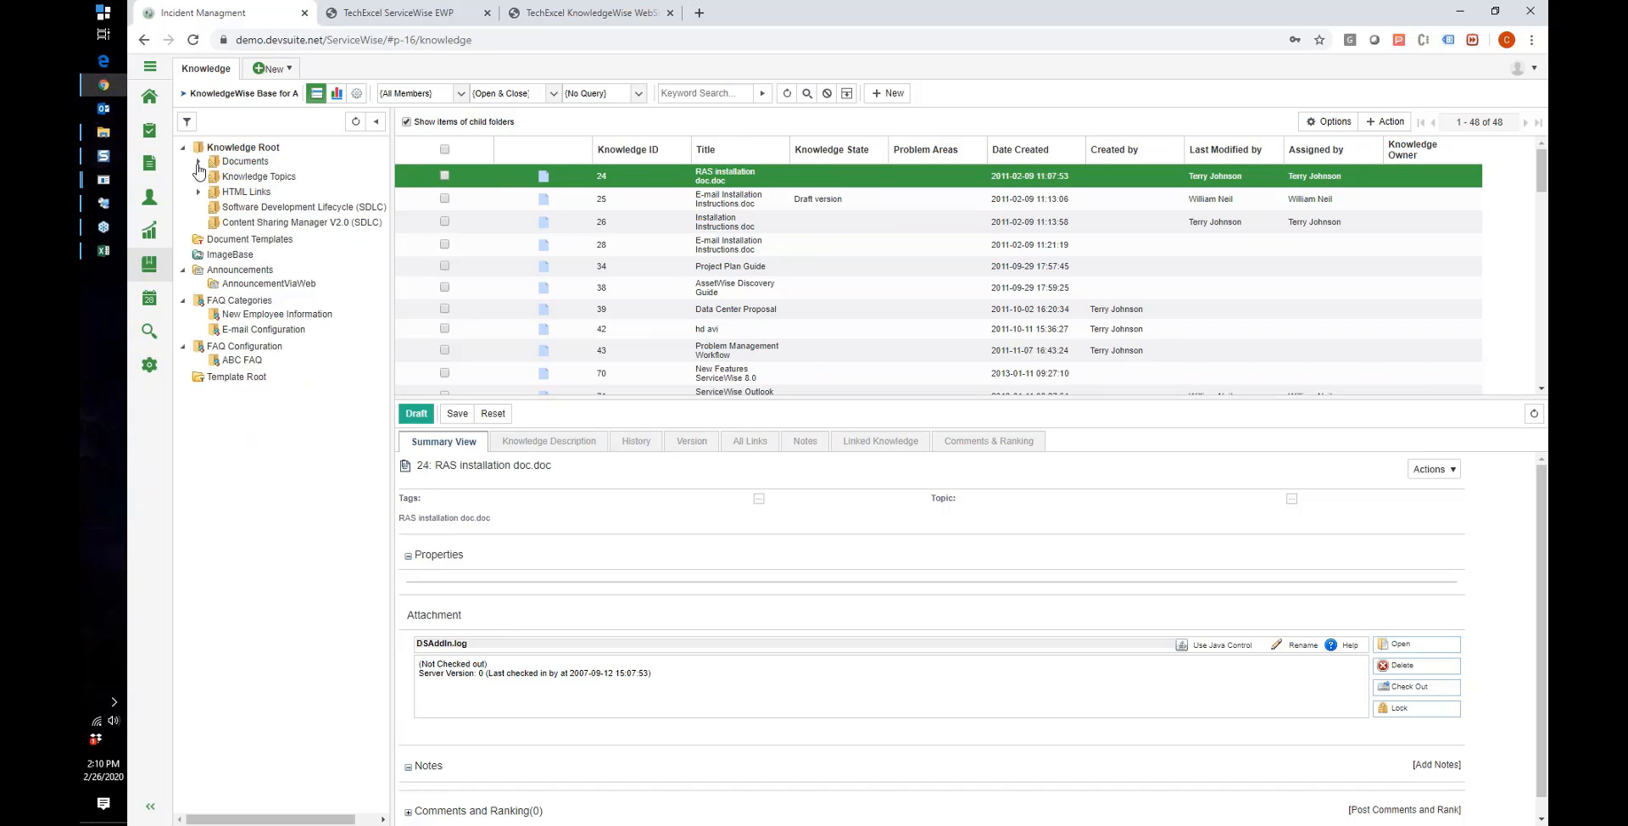
{"action": "left_click", "coordinate": [199, 161]}
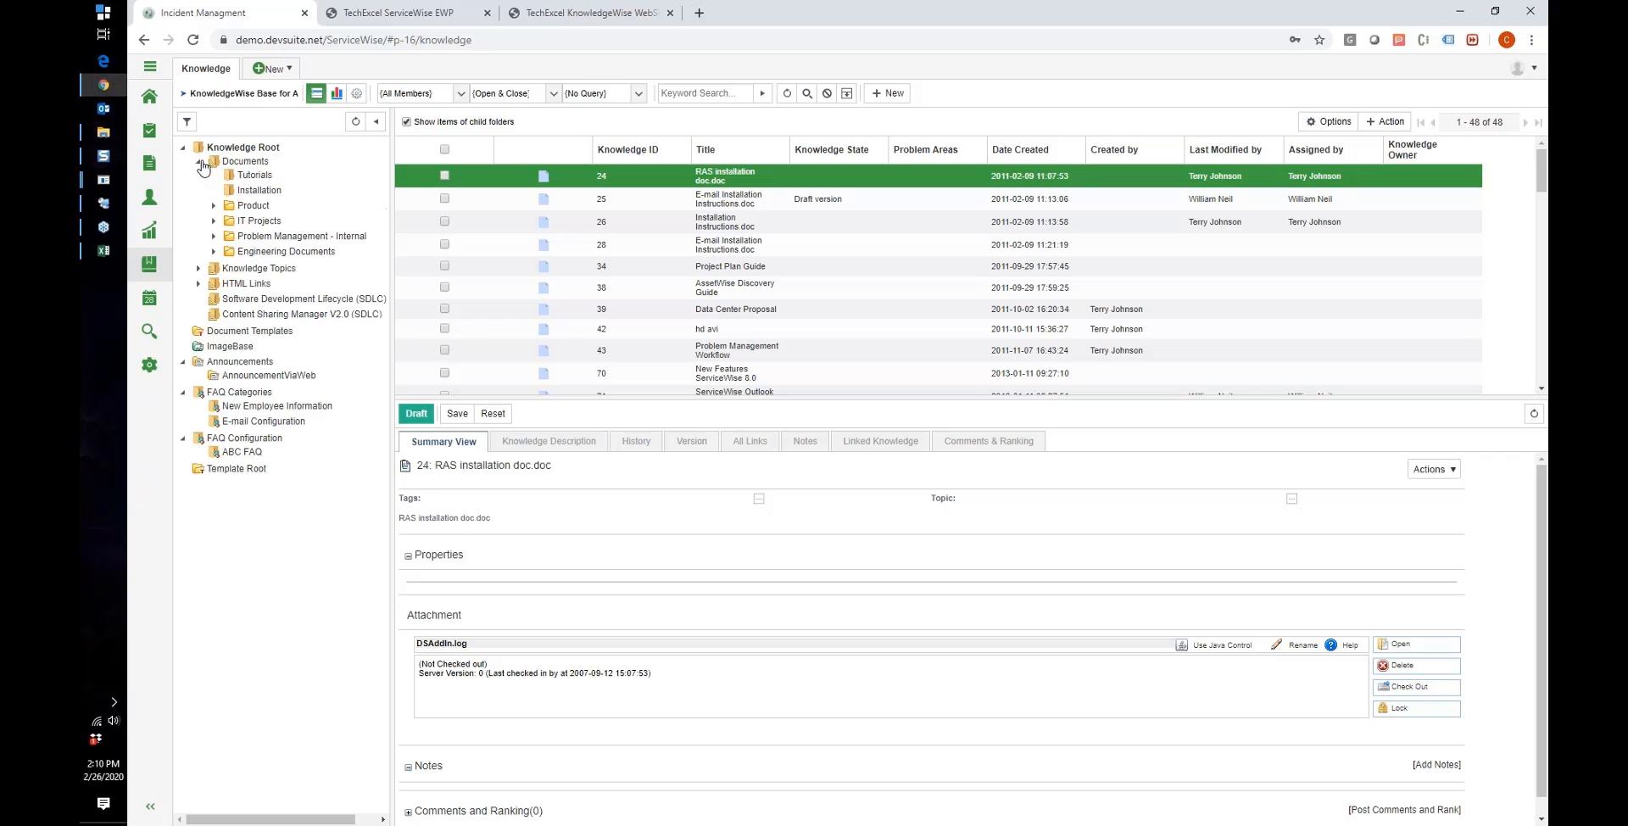
{"action": "left_click", "coordinate": [219, 163]}
Step: Review the Documents folder's Applicable Owner, Team and Employee Access Control settings, closing without saving
{"action": "right_click", "coordinate": [219, 164]}
{"action": "mouse_move", "coordinate": [230, 170]}
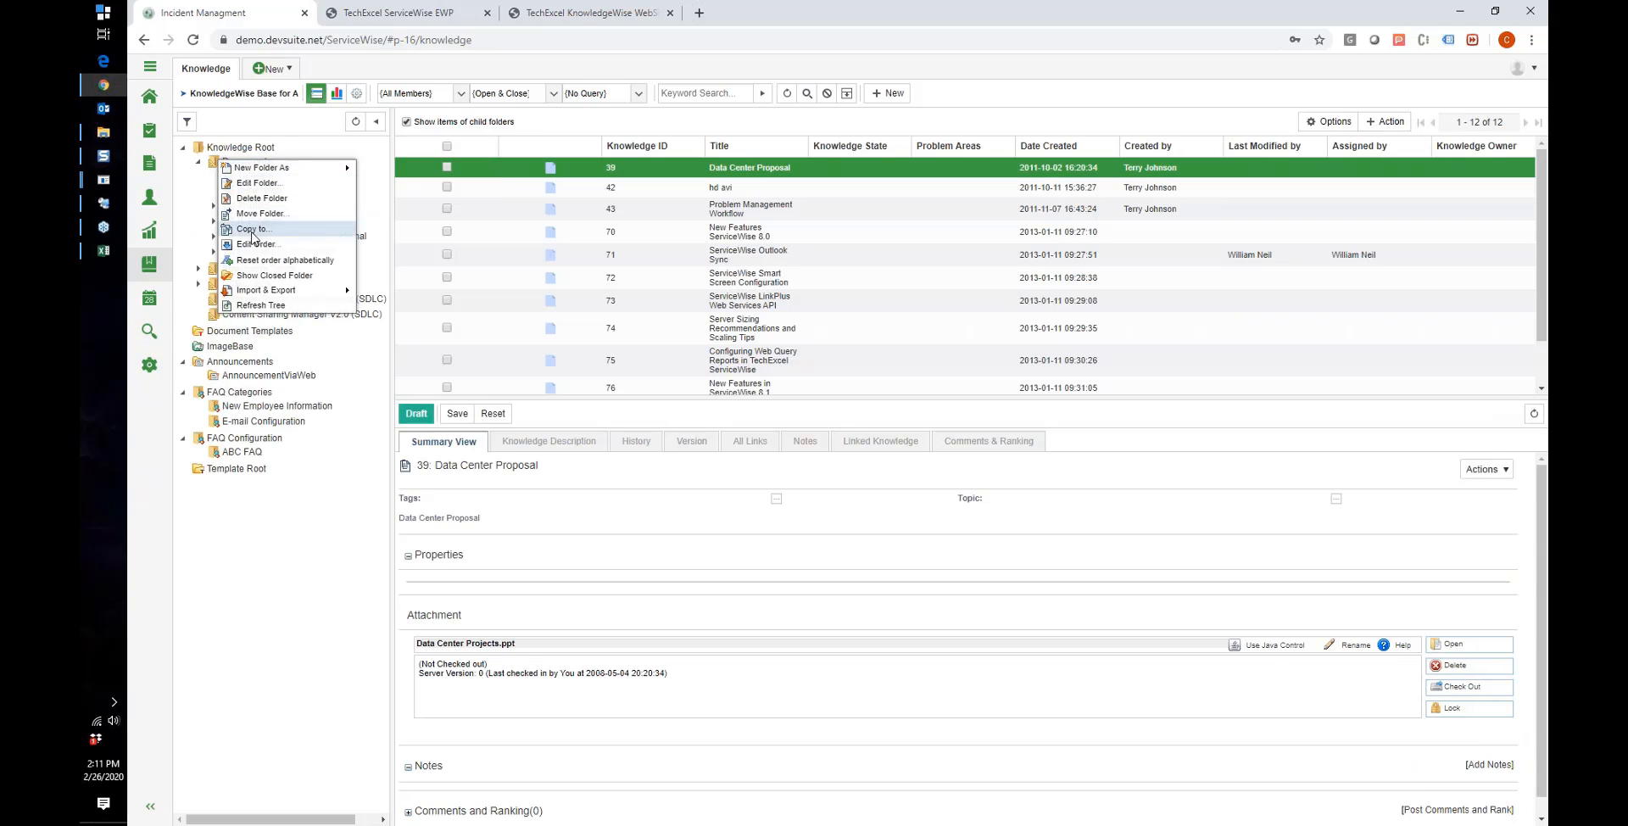
{"action": "left_click", "coordinate": [255, 182]}
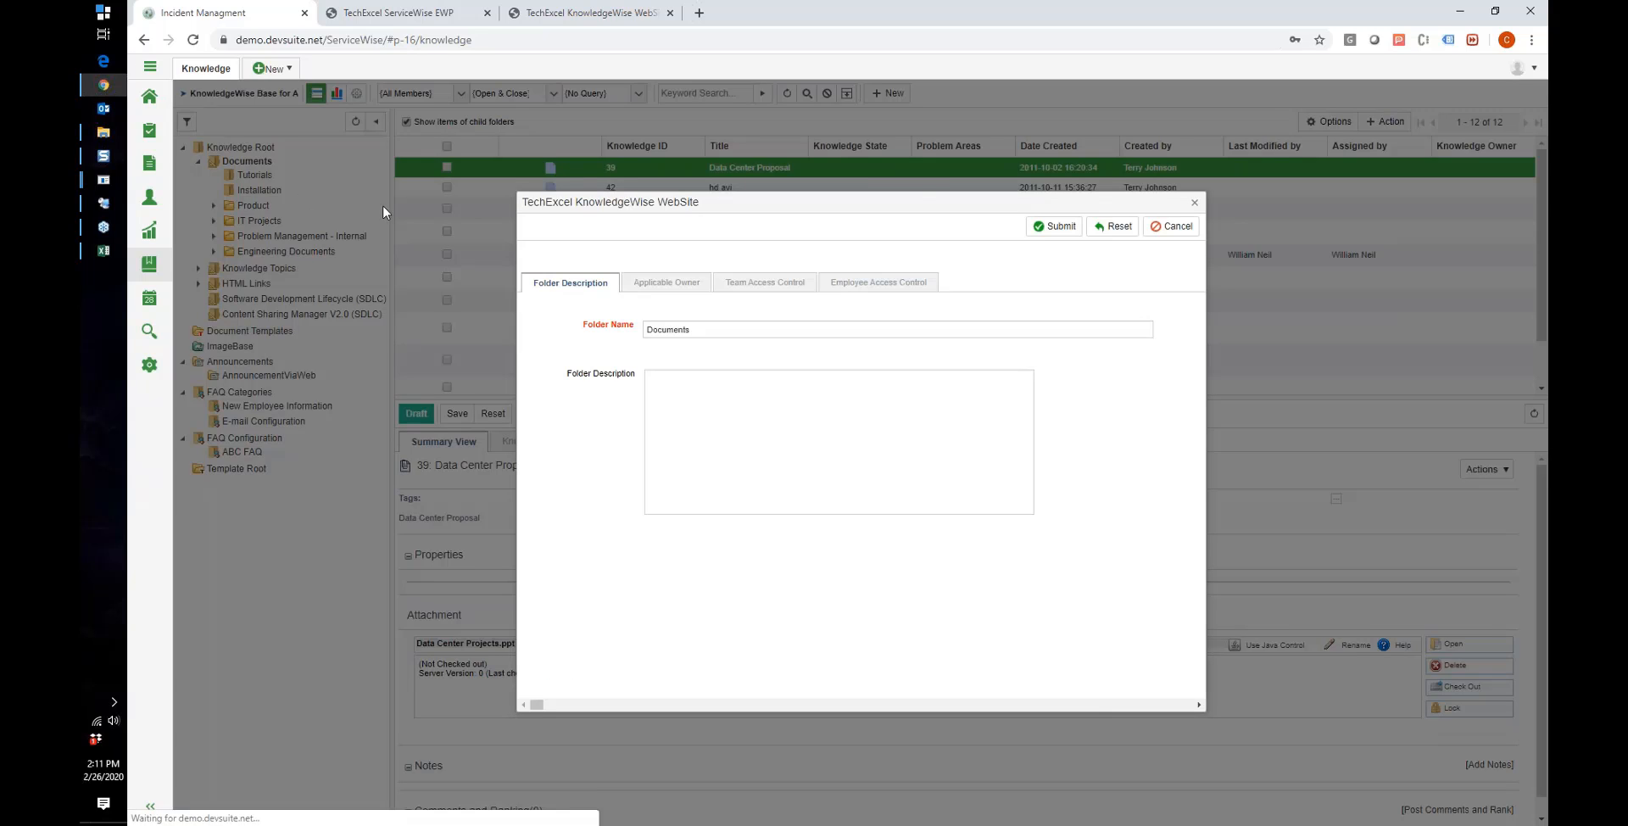
{"action": "left_click", "coordinate": [684, 285]}
{"action": "left_click", "coordinate": [738, 284]}
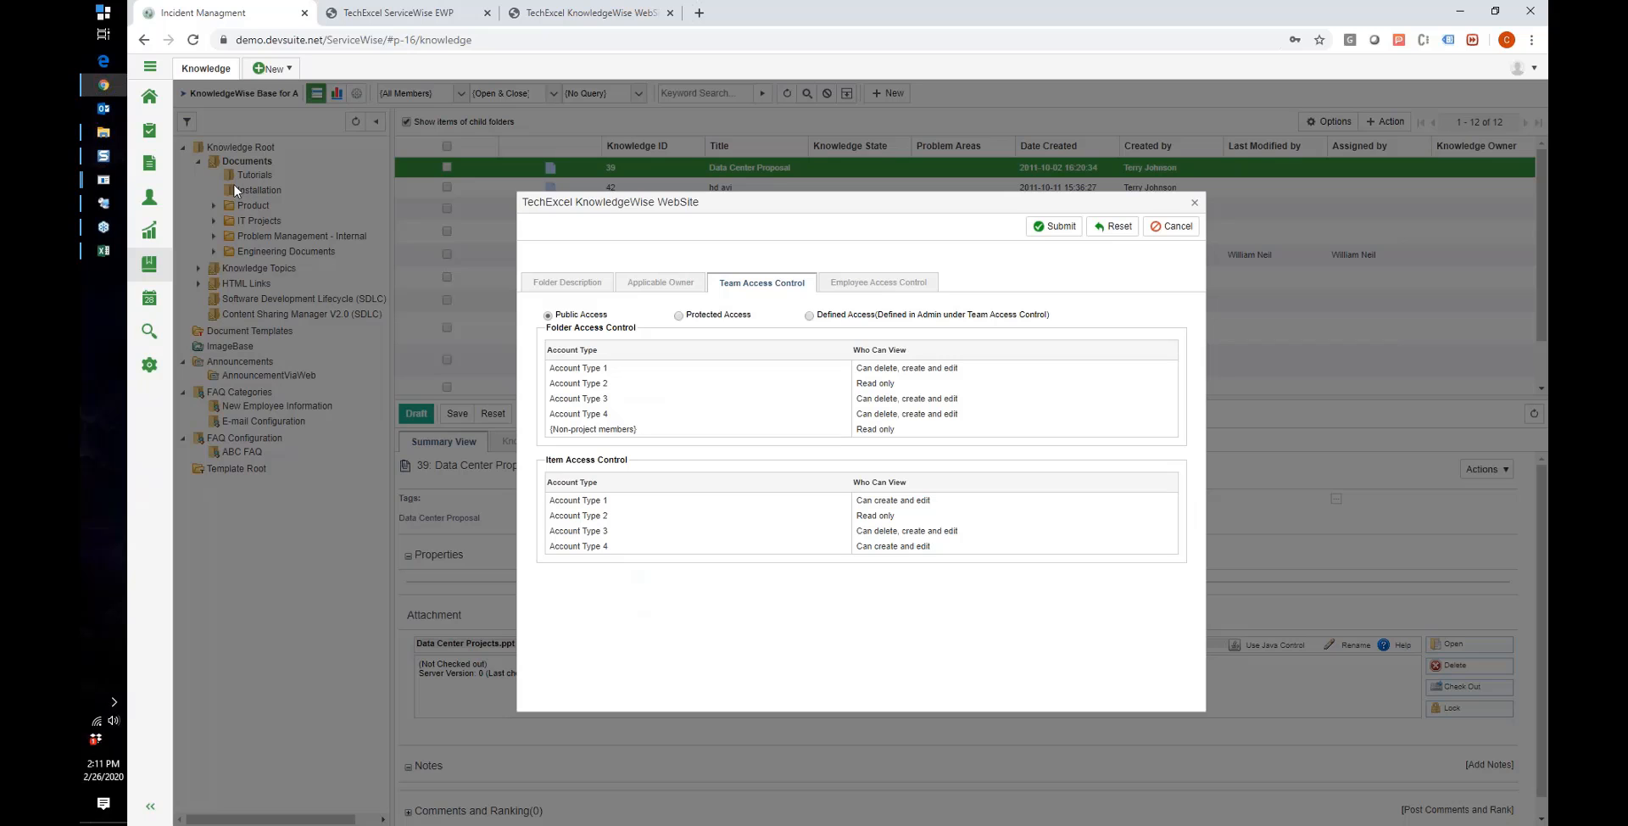
{"action": "left_click", "coordinate": [845, 288]}
{"action": "left_click", "coordinate": [765, 284]}
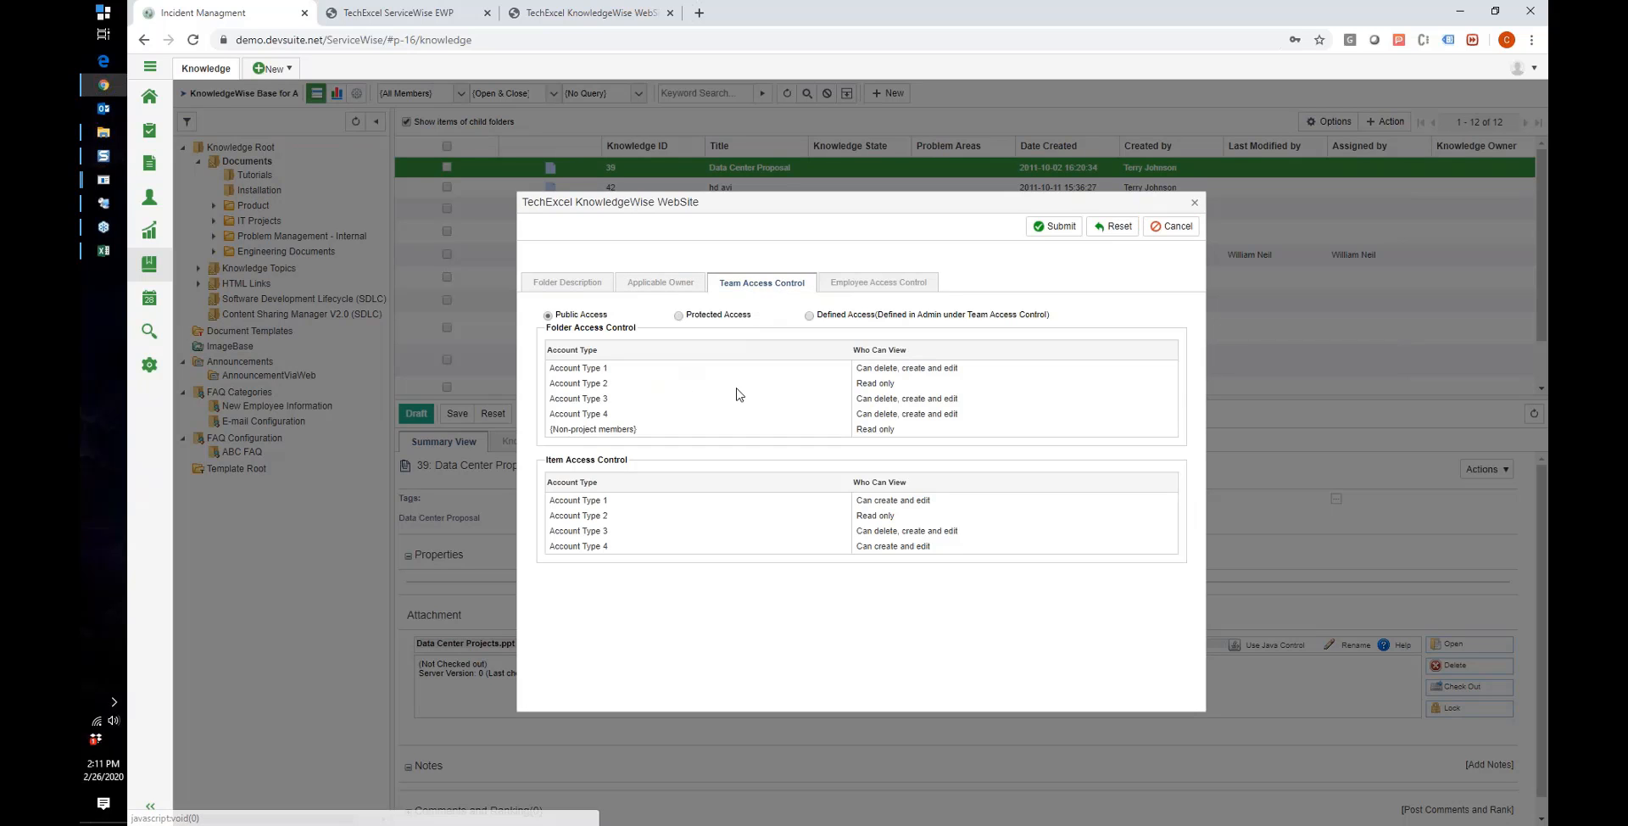
{"action": "left_click", "coordinate": [864, 292]}
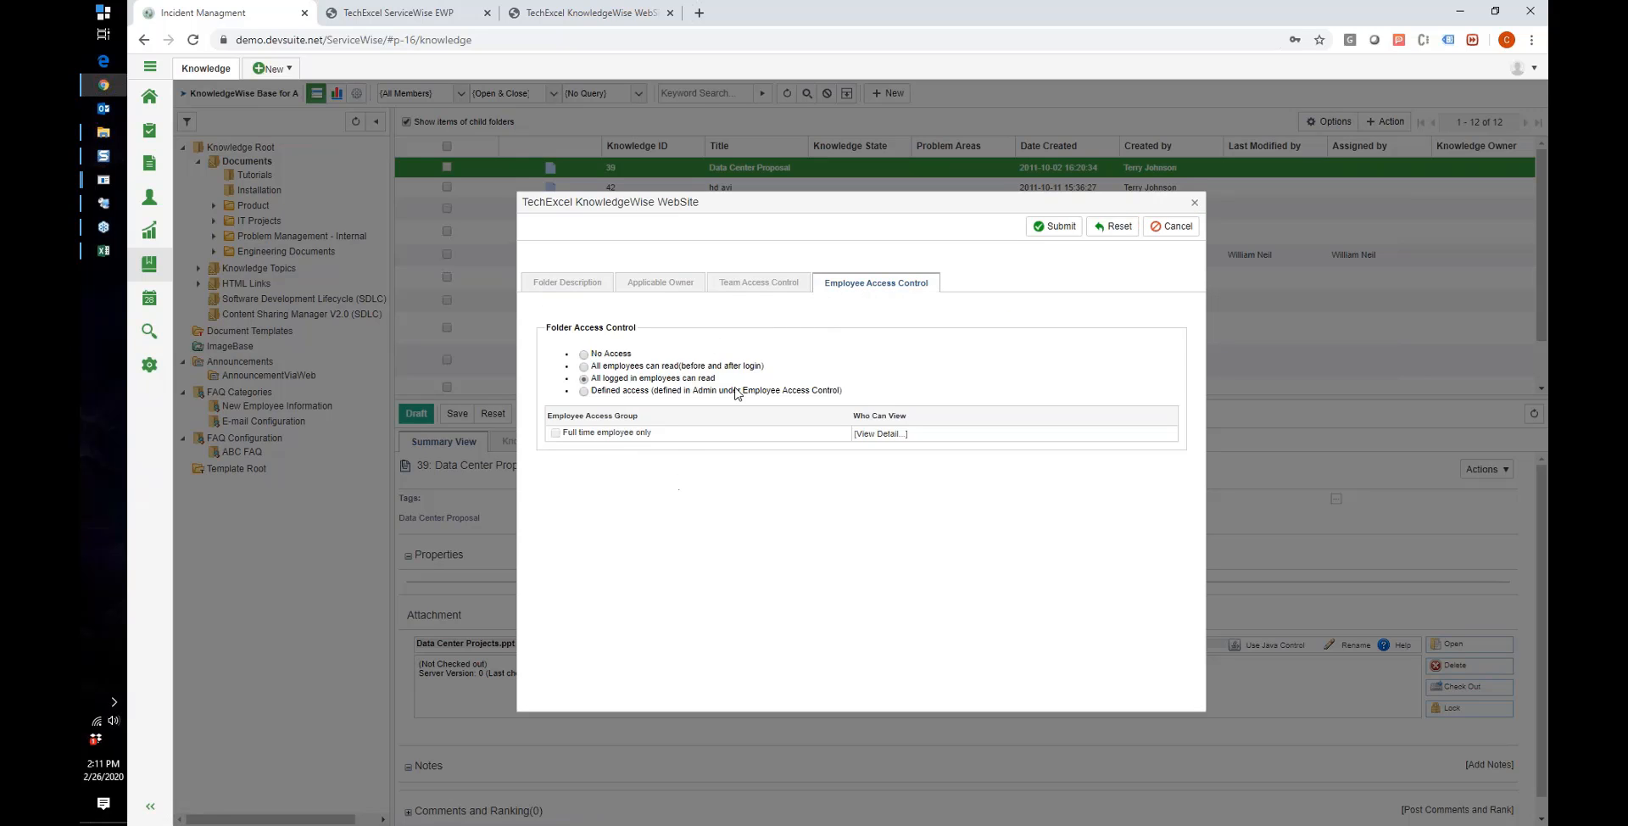
{"action": "left_click", "coordinate": [1171, 227]}
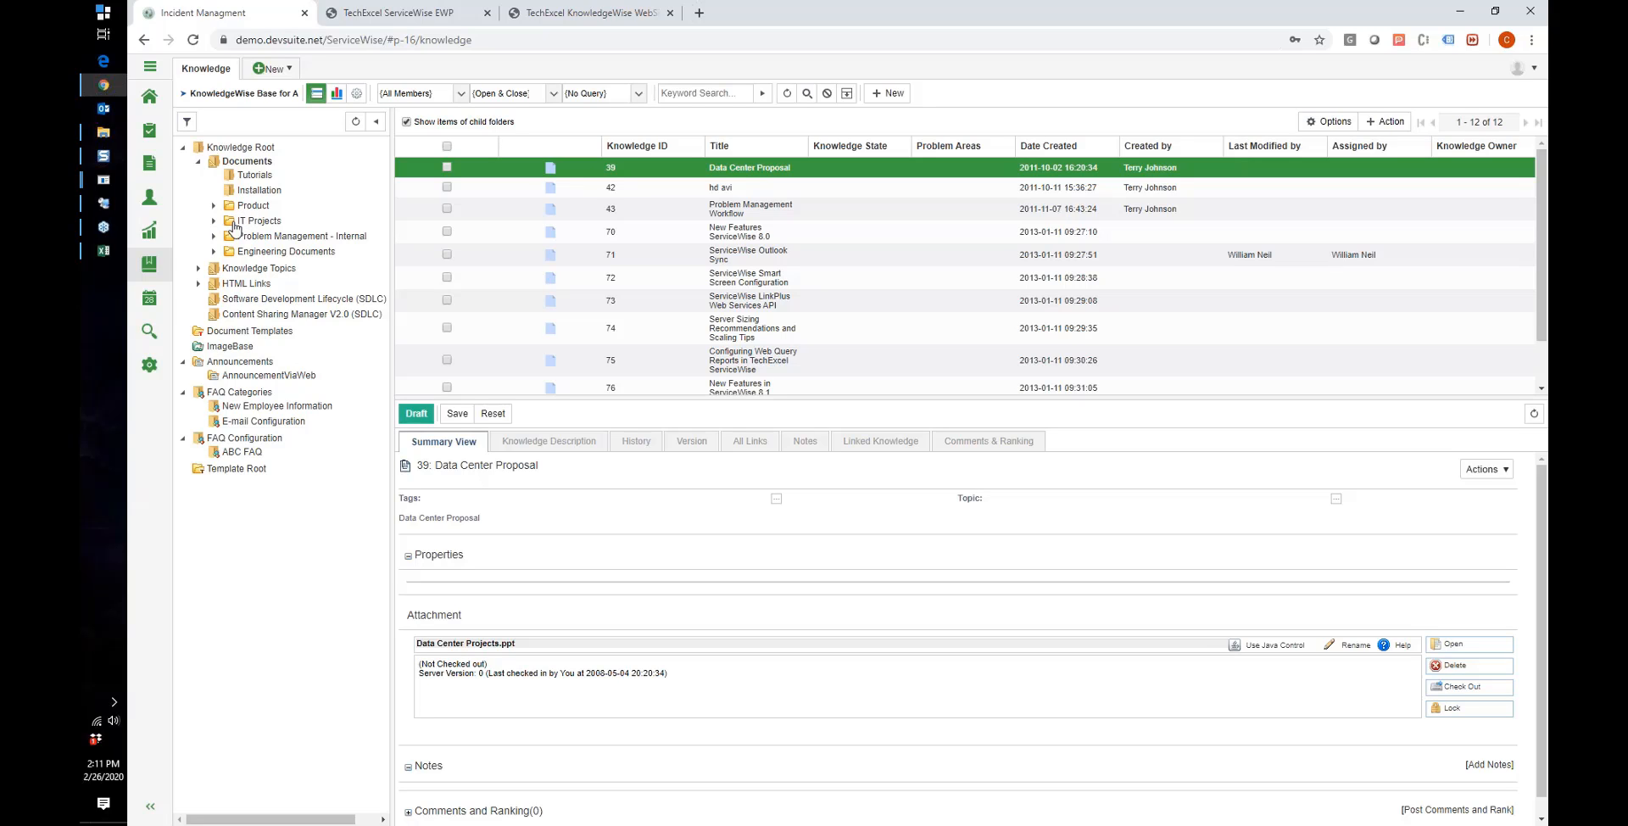
Step: Collapse the folder tree and list the items in Announcements > AnnouncementViaWeb
{"action": "left_click", "coordinate": [198, 161]}
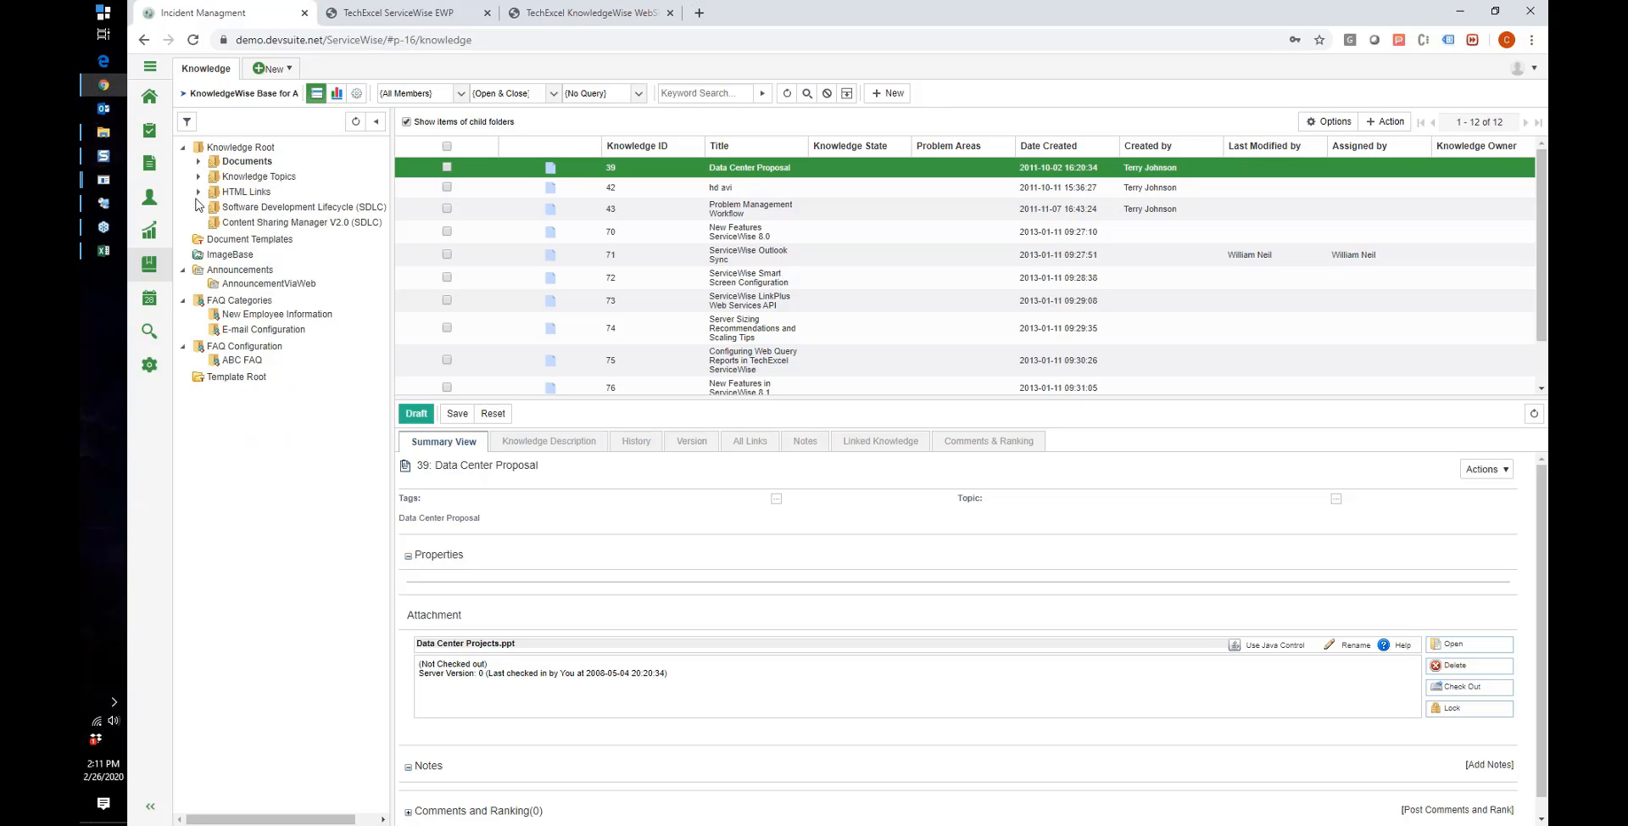
{"action": "left_click", "coordinate": [183, 148]}
{"action": "left_click", "coordinate": [237, 195]}
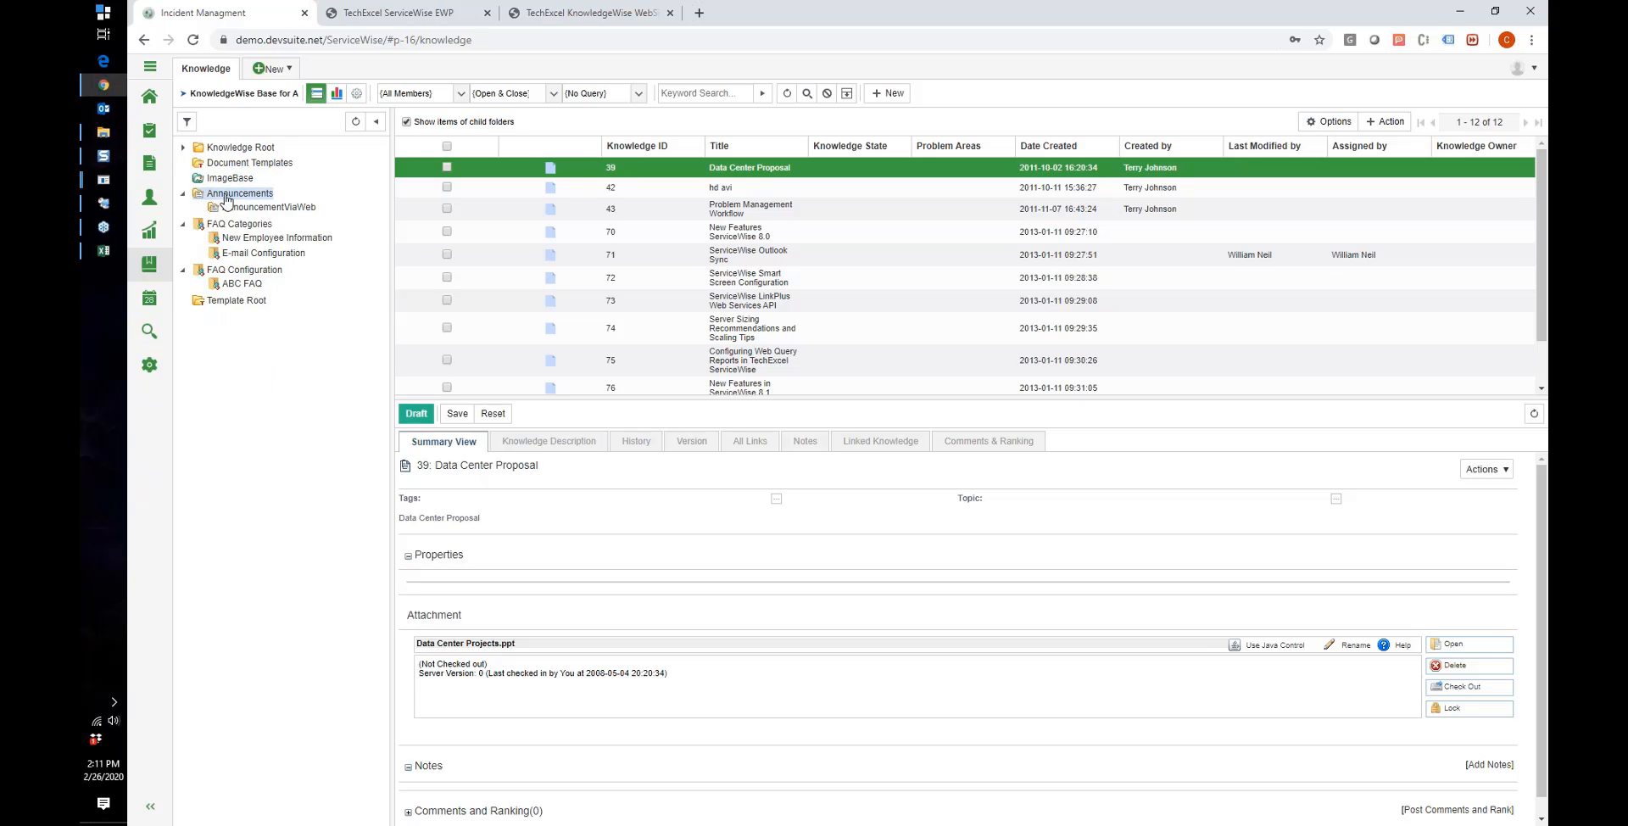
{"action": "left_click", "coordinate": [239, 208]}
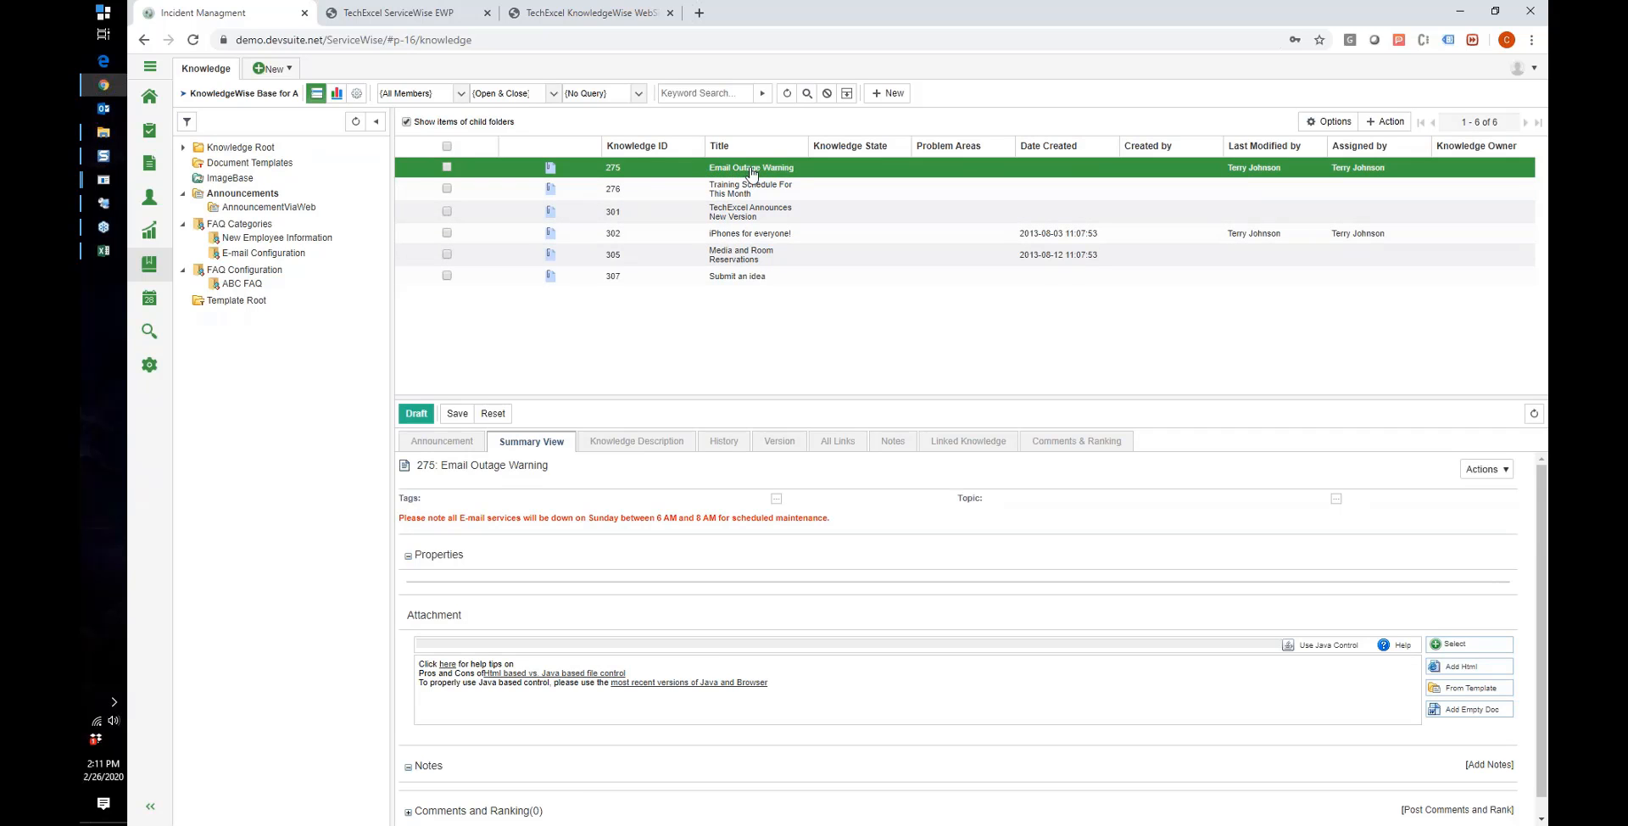
Step: Check the EWP home announcements, then show 275 Email Outage Warning's announcement e-mail activity
{"action": "left_click", "coordinate": [431, 17]}
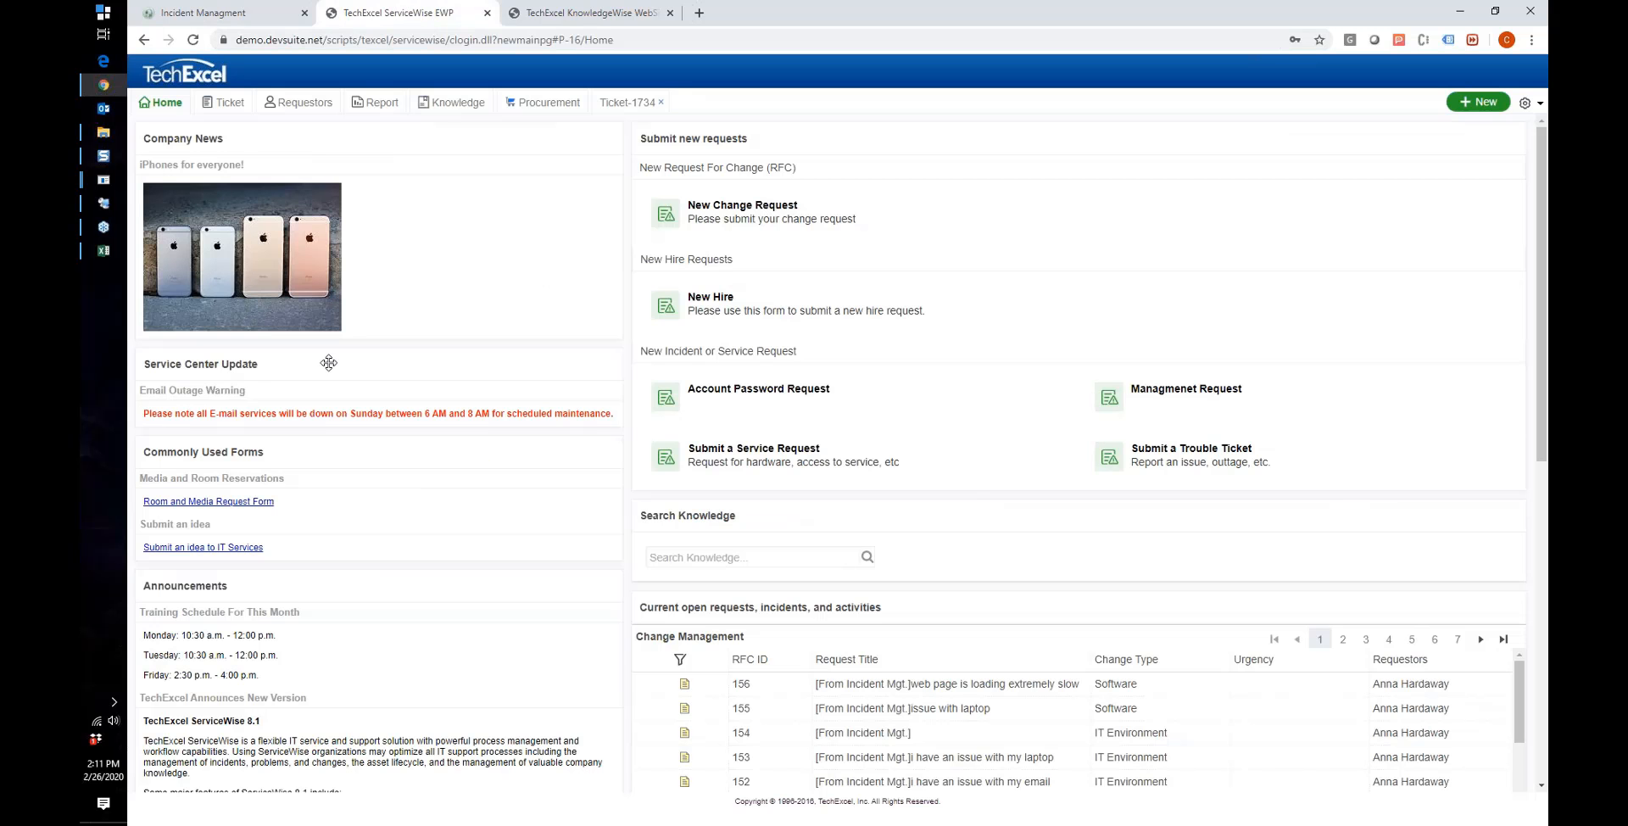
{"action": "left_click", "coordinate": [244, 13]}
{"action": "left_click", "coordinate": [723, 173]}
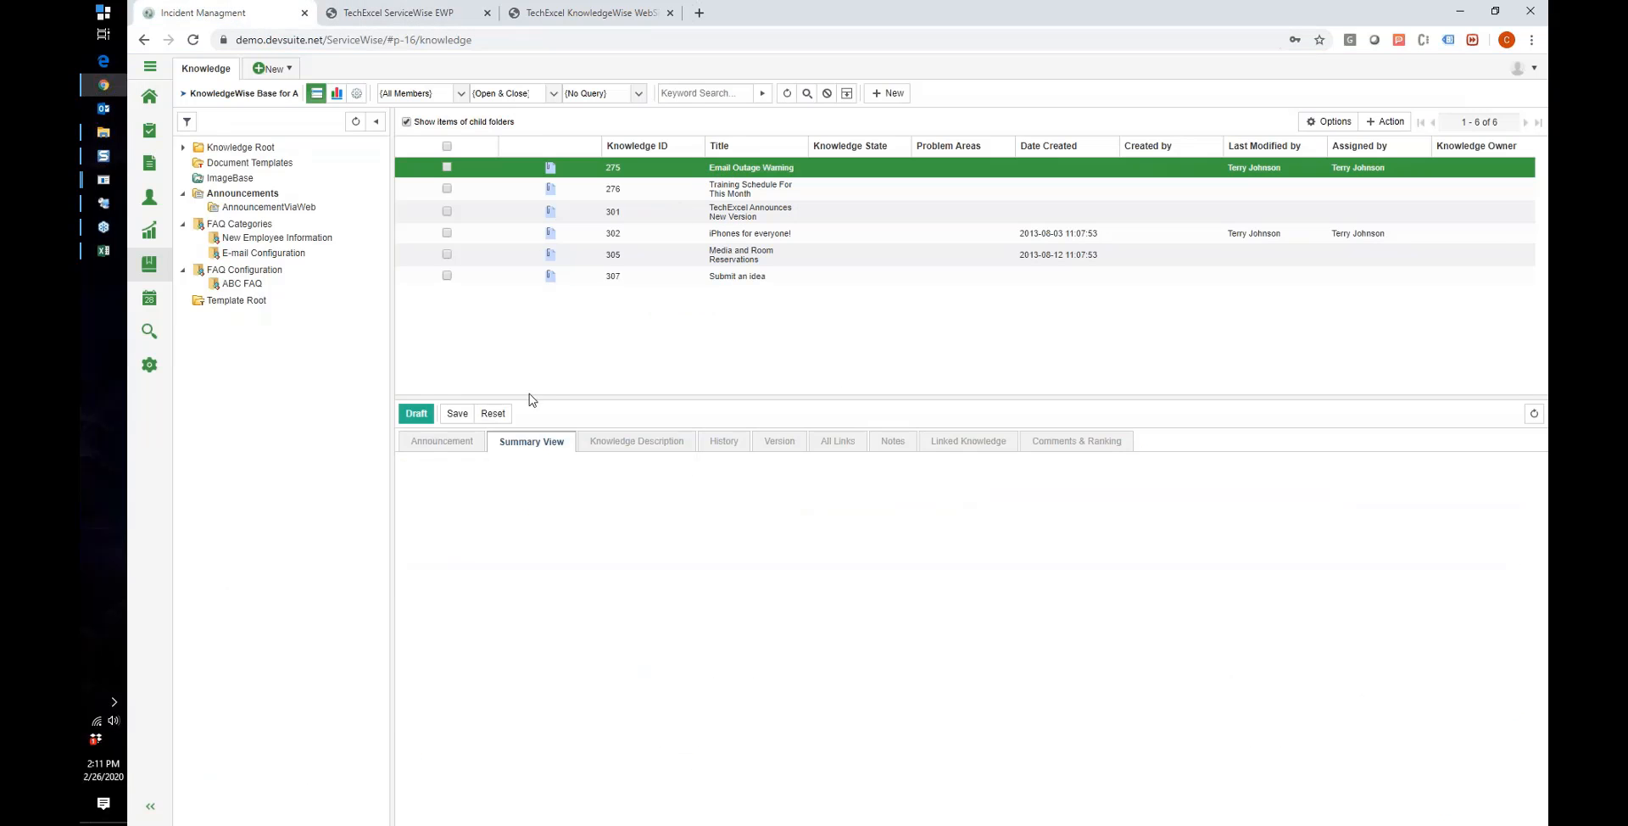
{"action": "left_click", "coordinate": [450, 446]}
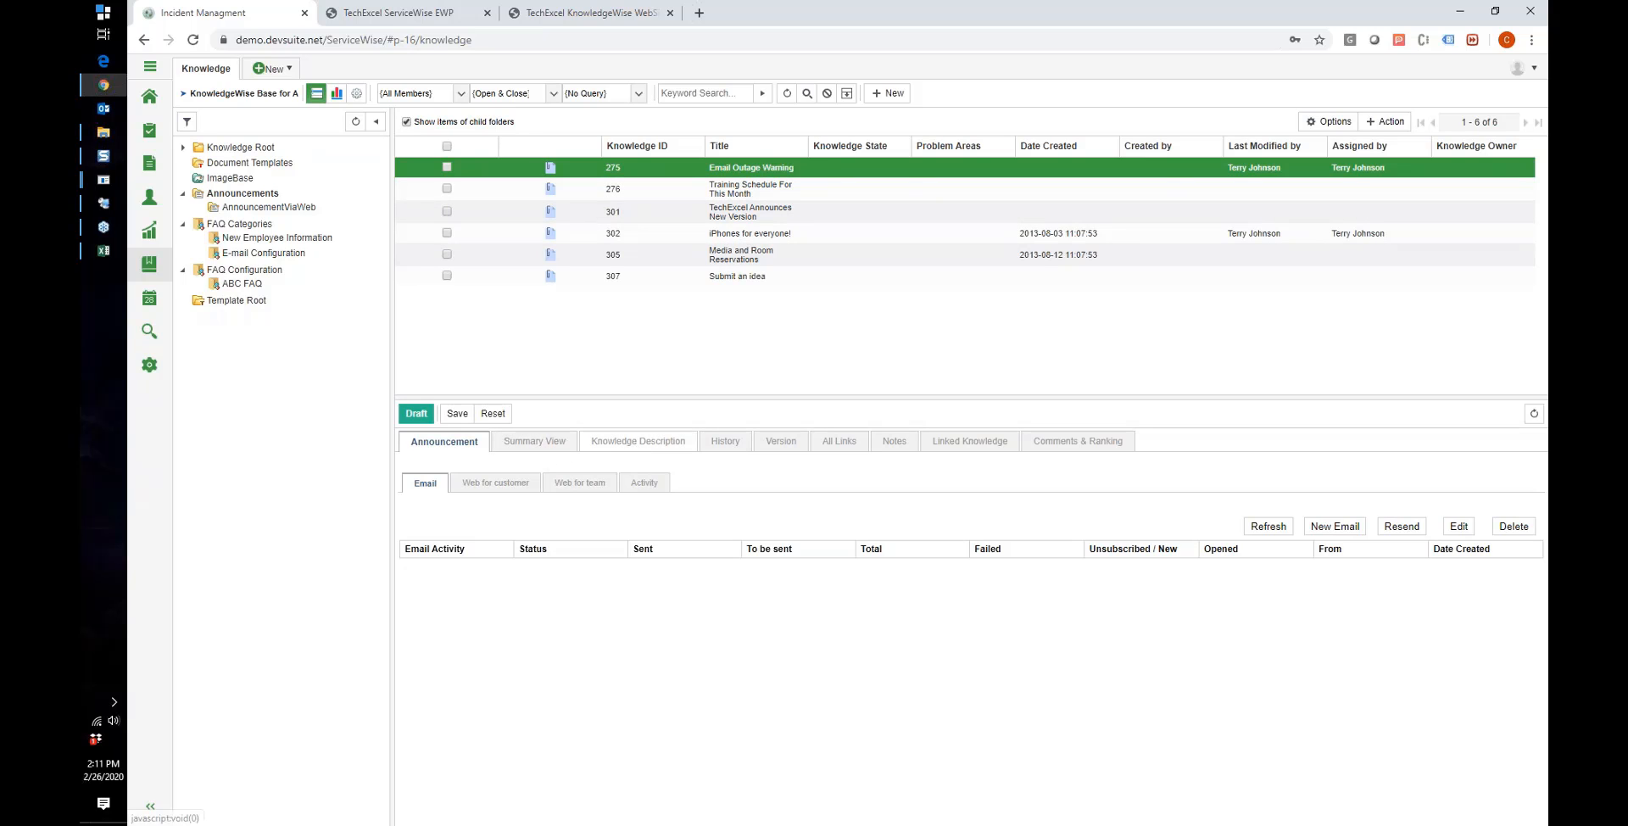
{"action": "left_click", "coordinate": [637, 441]}
{"action": "left_click_drag", "start_coordinate": [680, 394], "coordinate": [691, 292]}
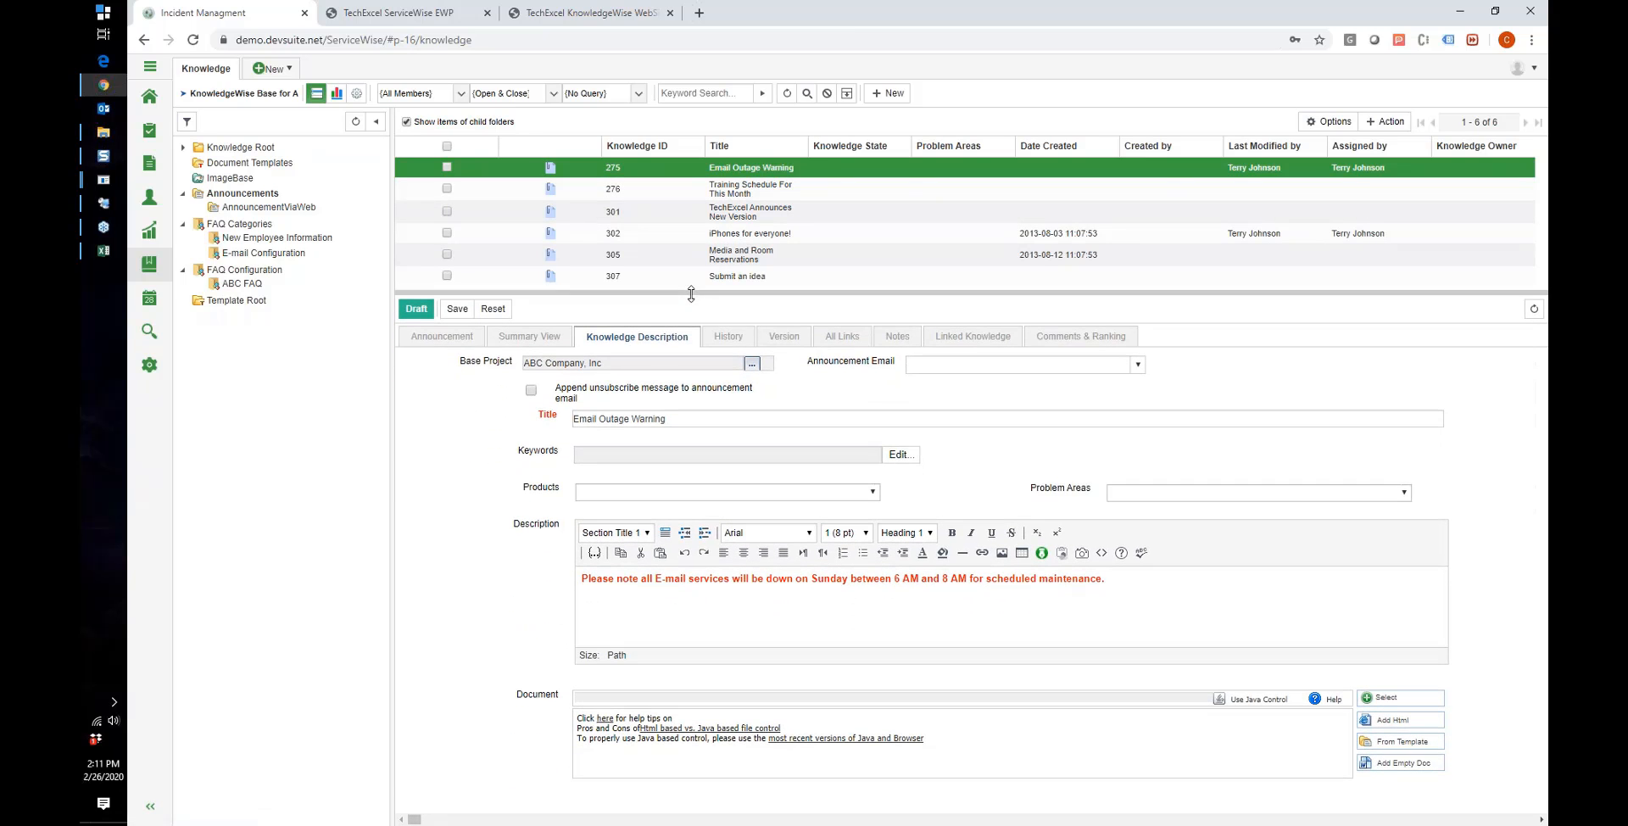
{"action": "triple_click", "coordinate": [676, 421]}
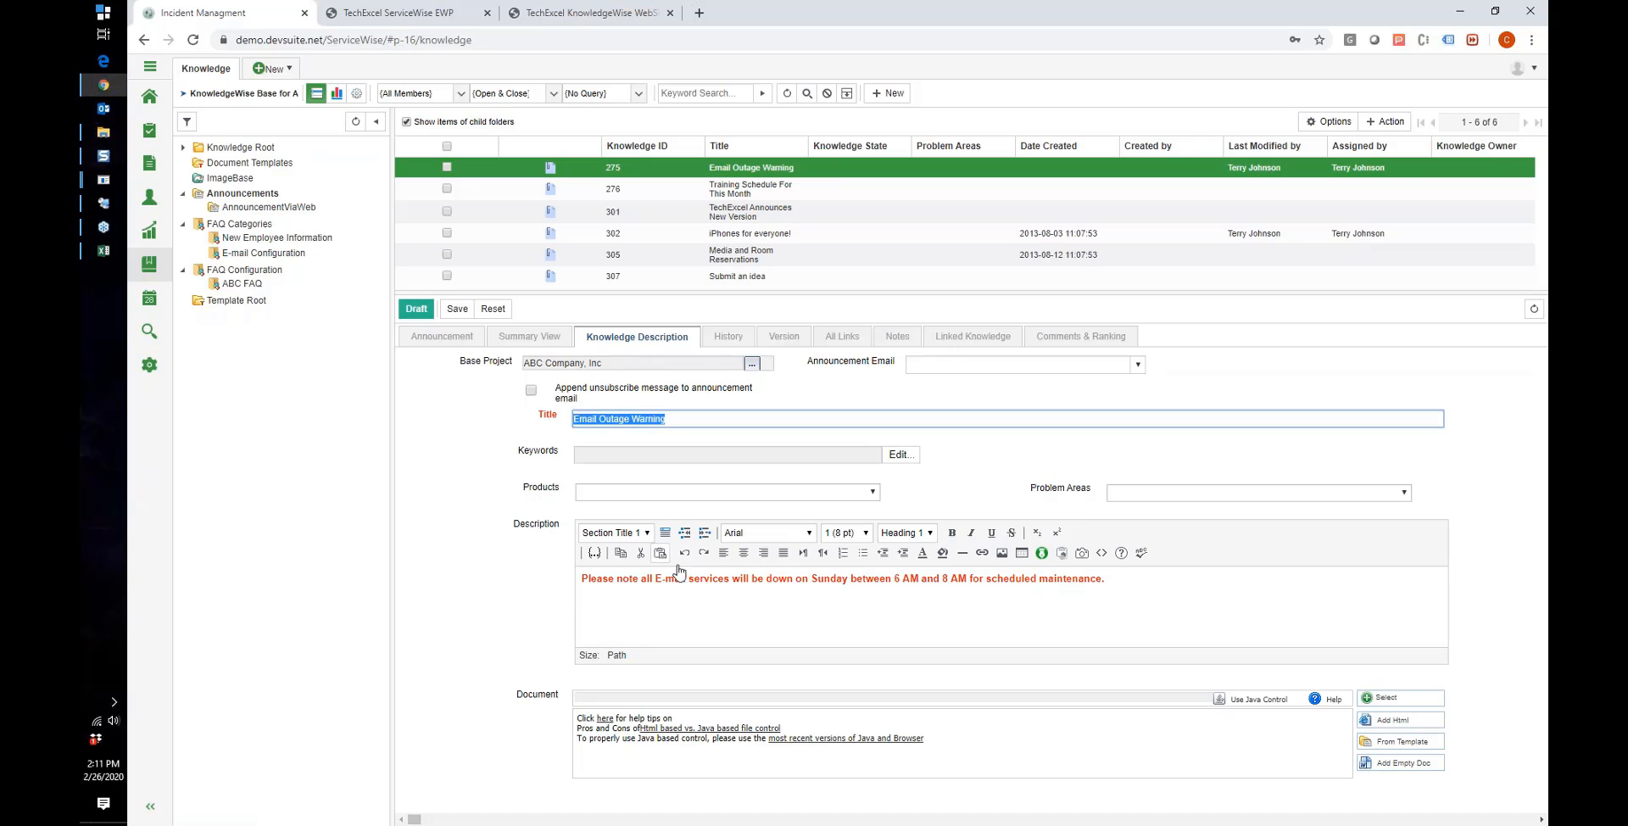
{"action": "left_click_drag", "start_coordinate": [1120, 585], "coordinate": [623, 490]}
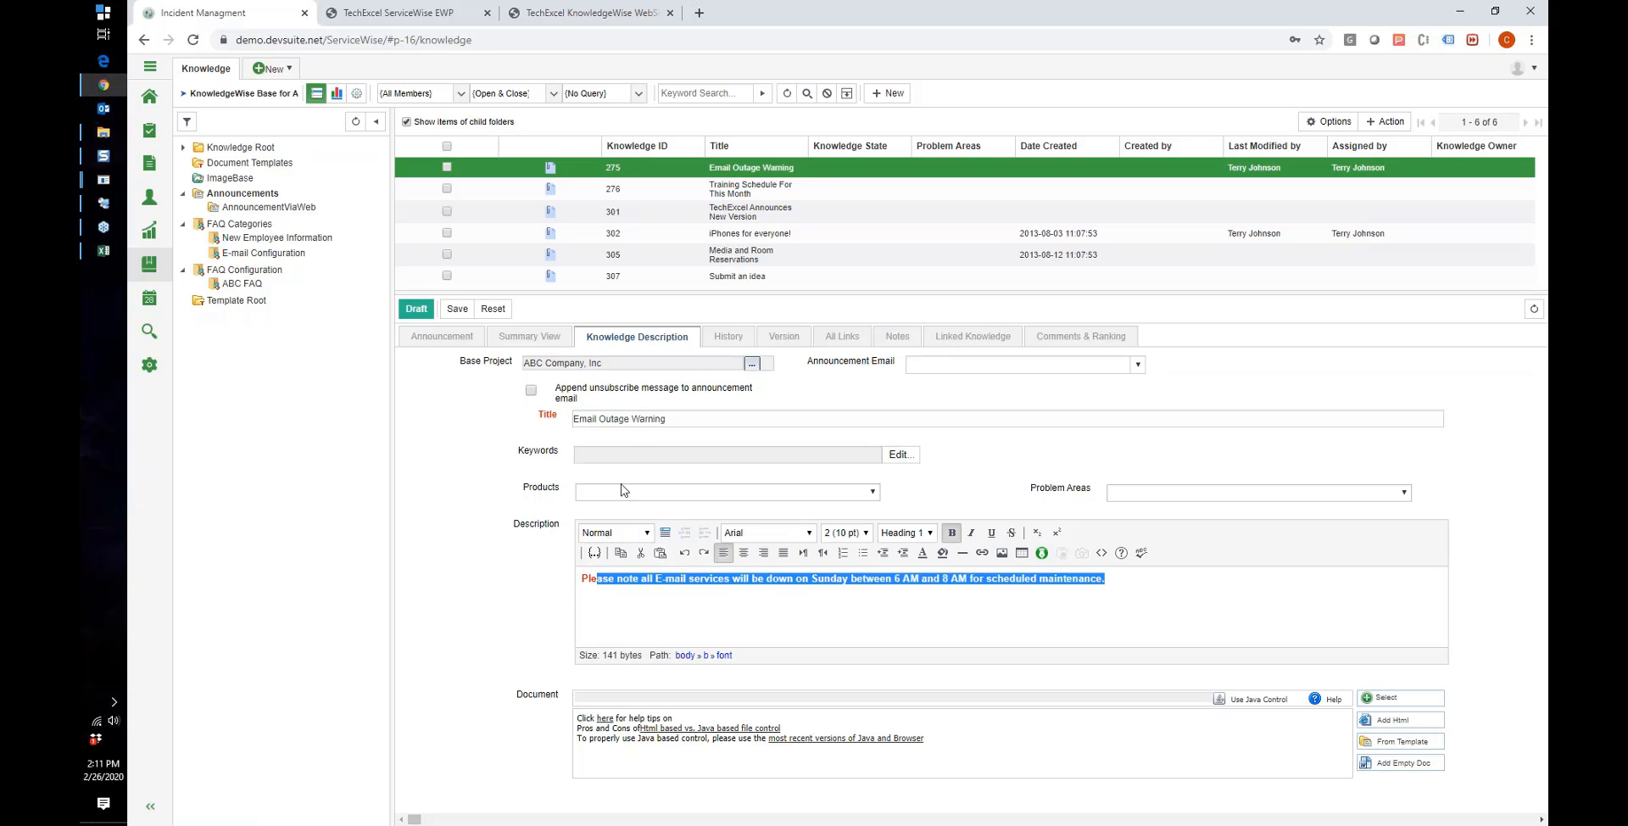
{"action": "left_click", "coordinate": [461, 339]}
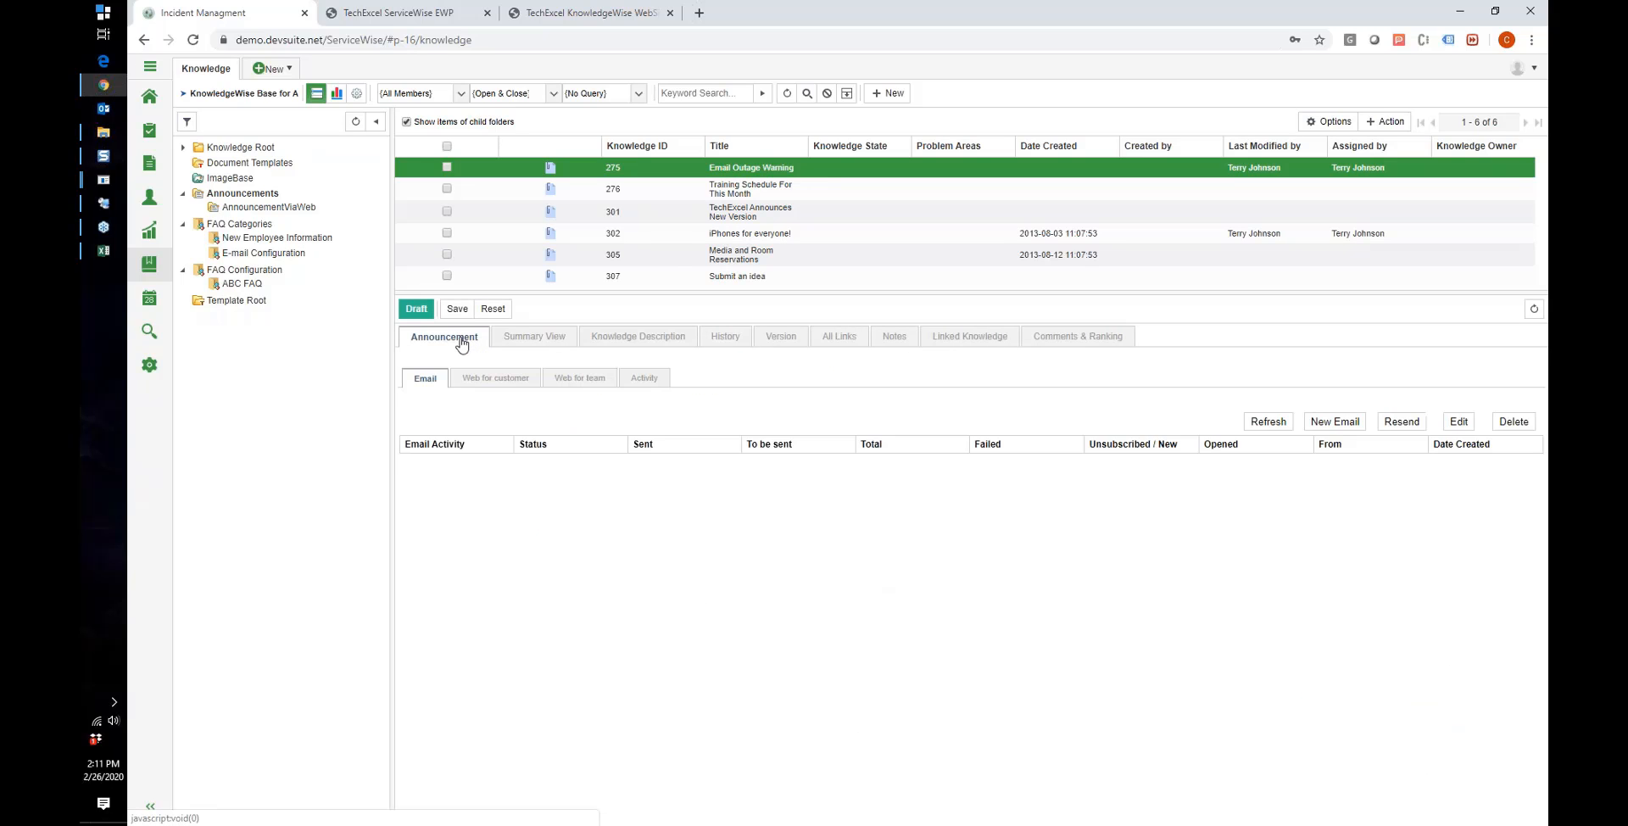
Step: Review the Web for team, Web for customer and Post widget options, then view the EWP Home portal
{"action": "left_click", "coordinate": [581, 378]}
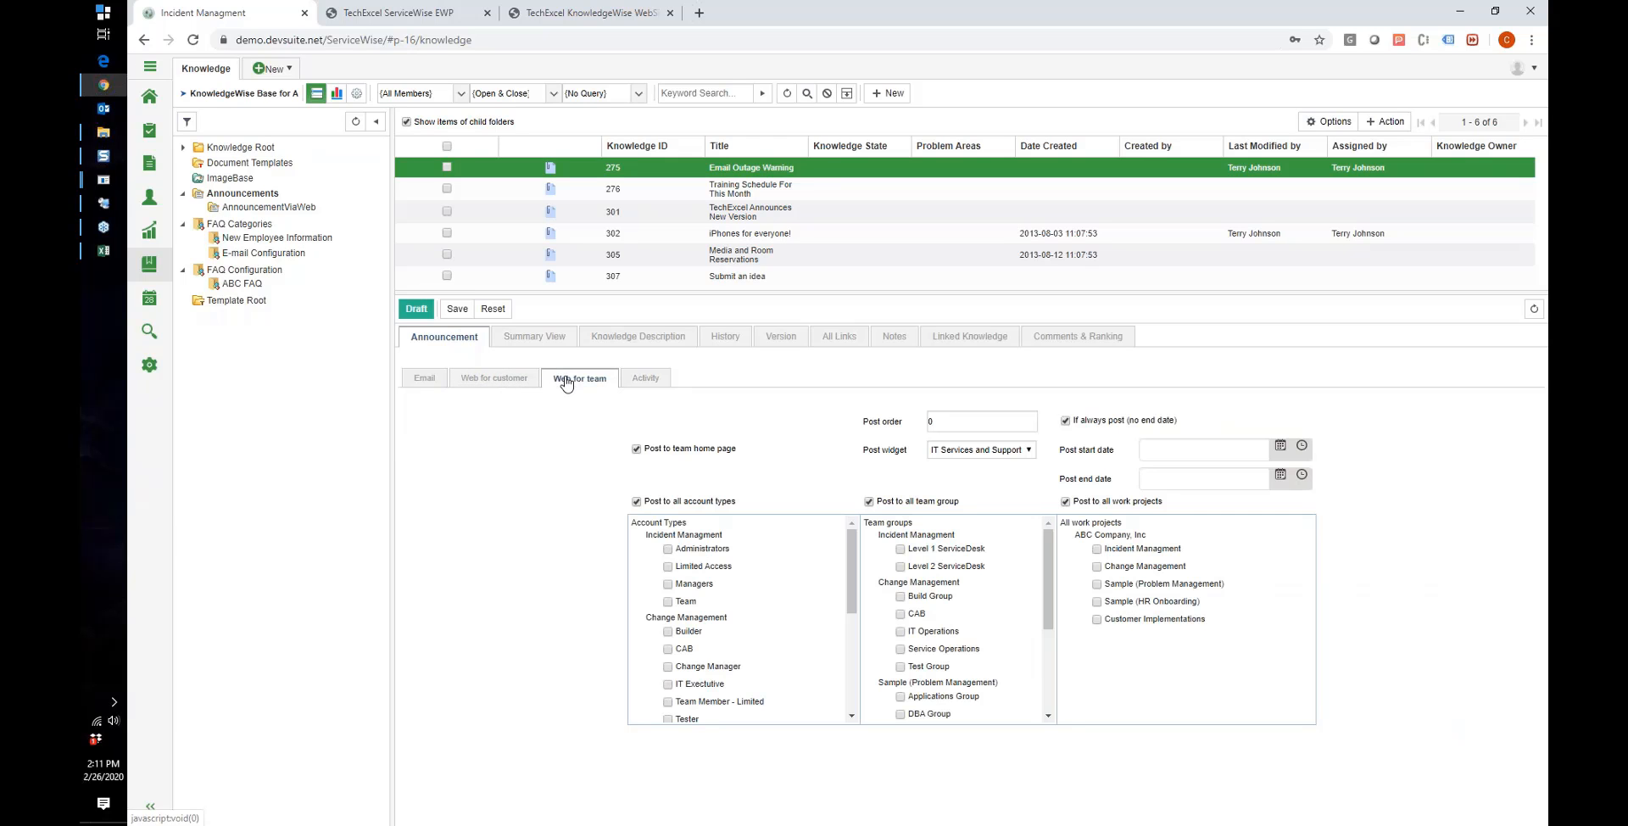
{"action": "left_click", "coordinate": [498, 379]}
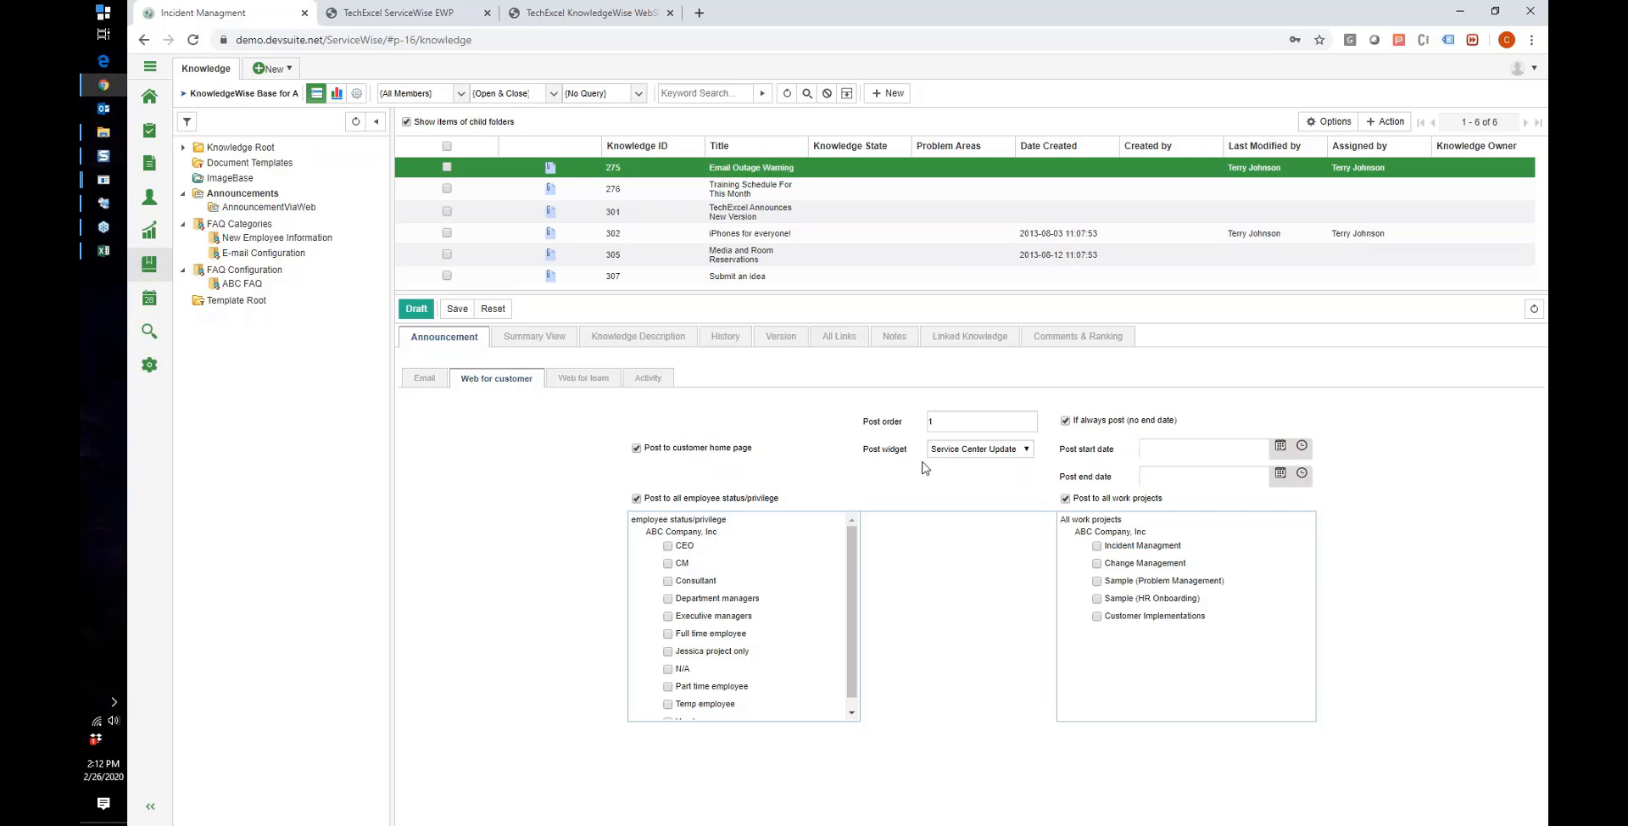
{"action": "left_click", "coordinate": [965, 452]}
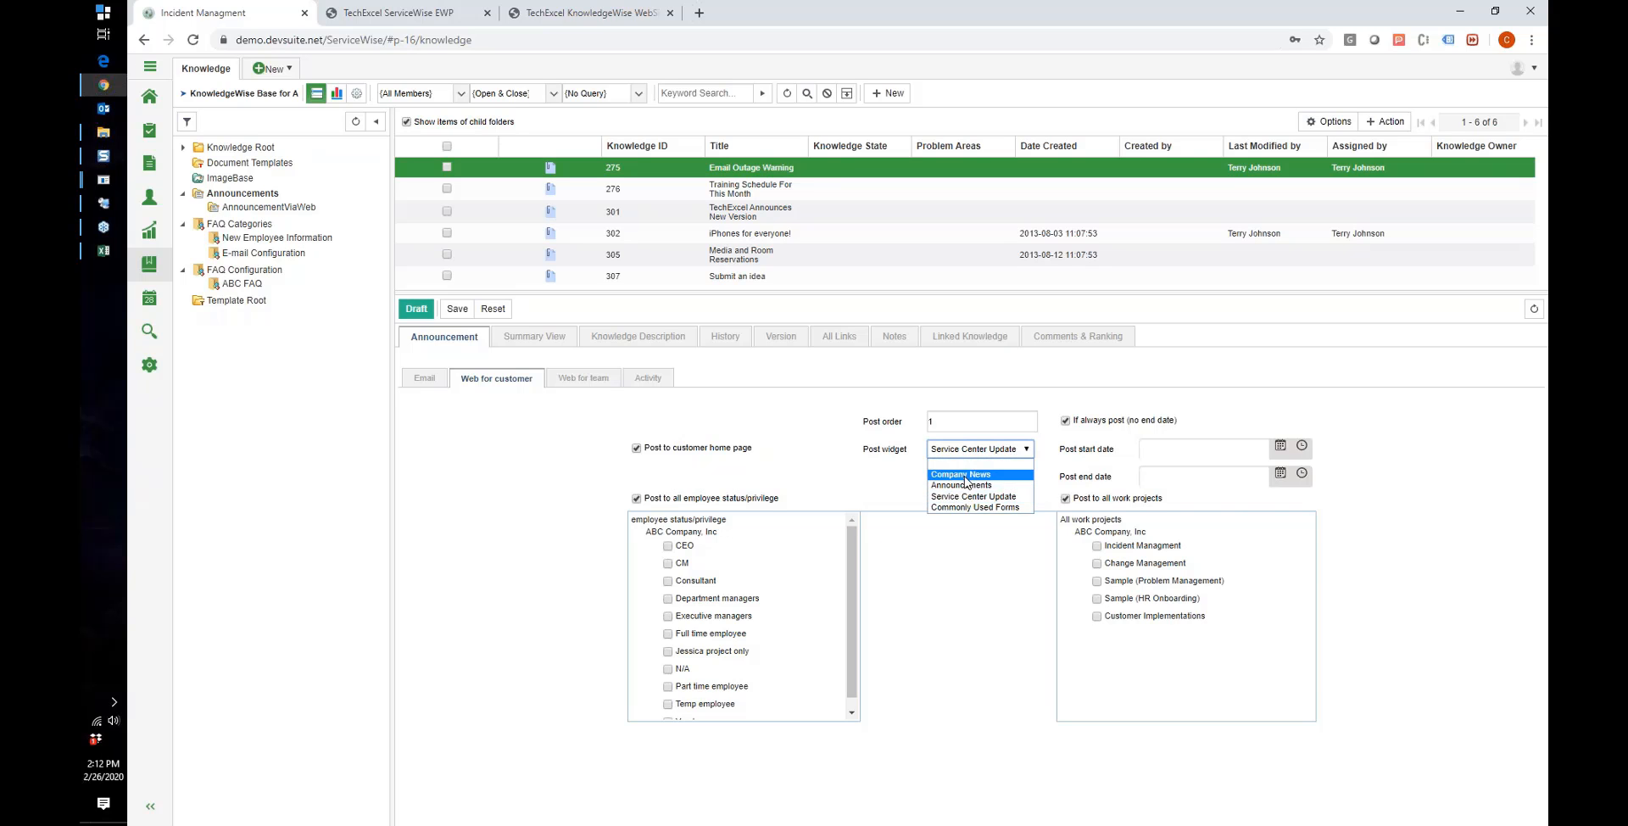
{"action": "left_click", "coordinate": [390, 23]}
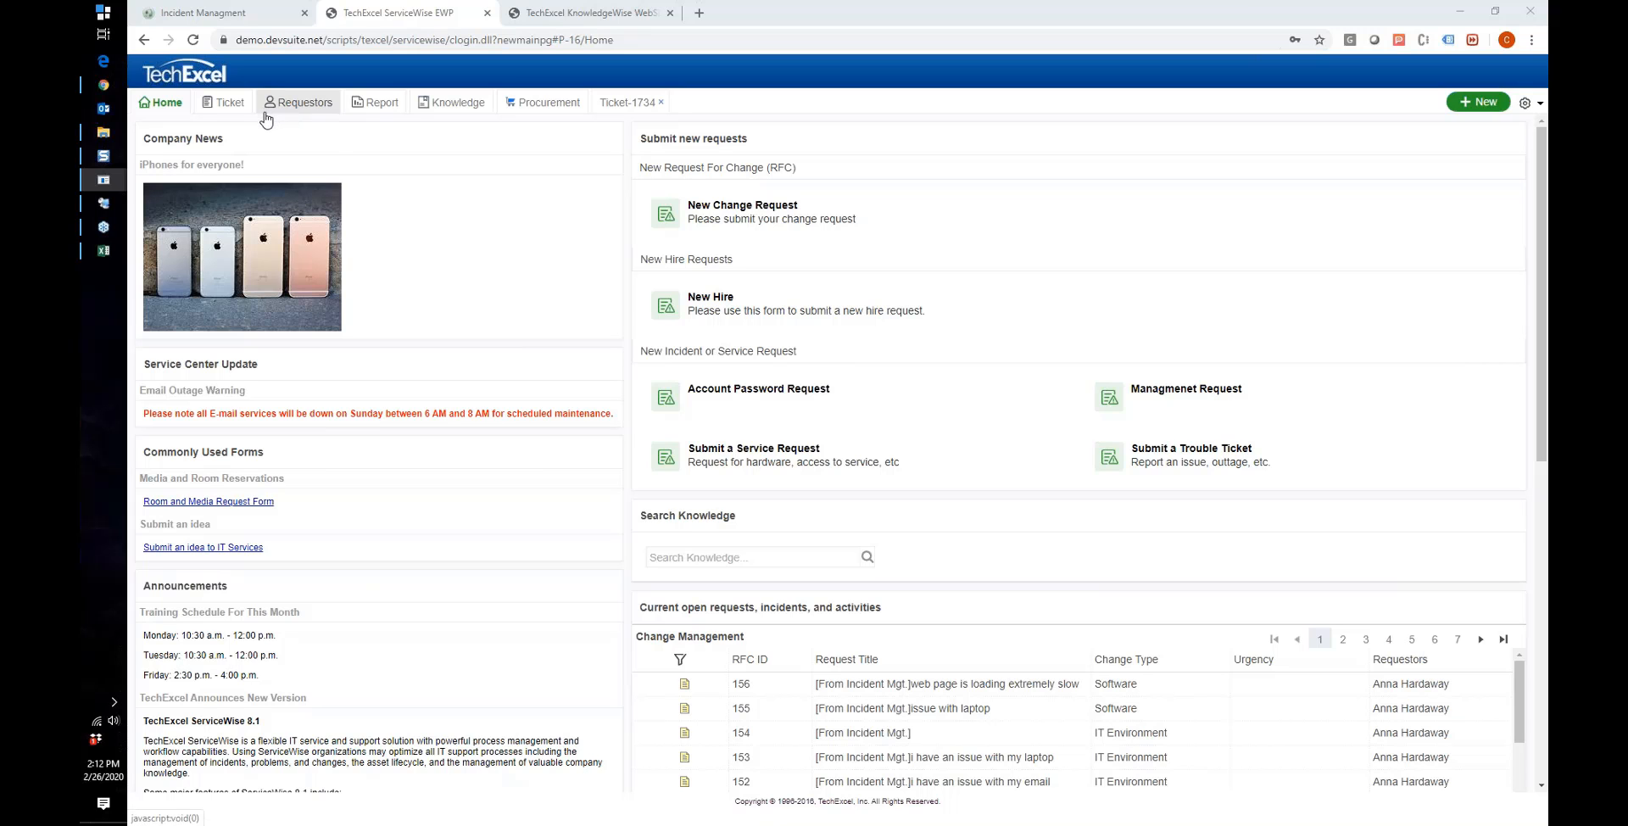
Step: Show the requestor's Ticket page with 20 open incident tickets, headed by 1734 in Triage
{"action": "scroll", "coordinate": [508, 286], "scroll_direction": "down", "scroll_amount": 6}
{"action": "scroll", "coordinate": [507, 286], "scroll_direction": "up", "scroll_amount": 4}
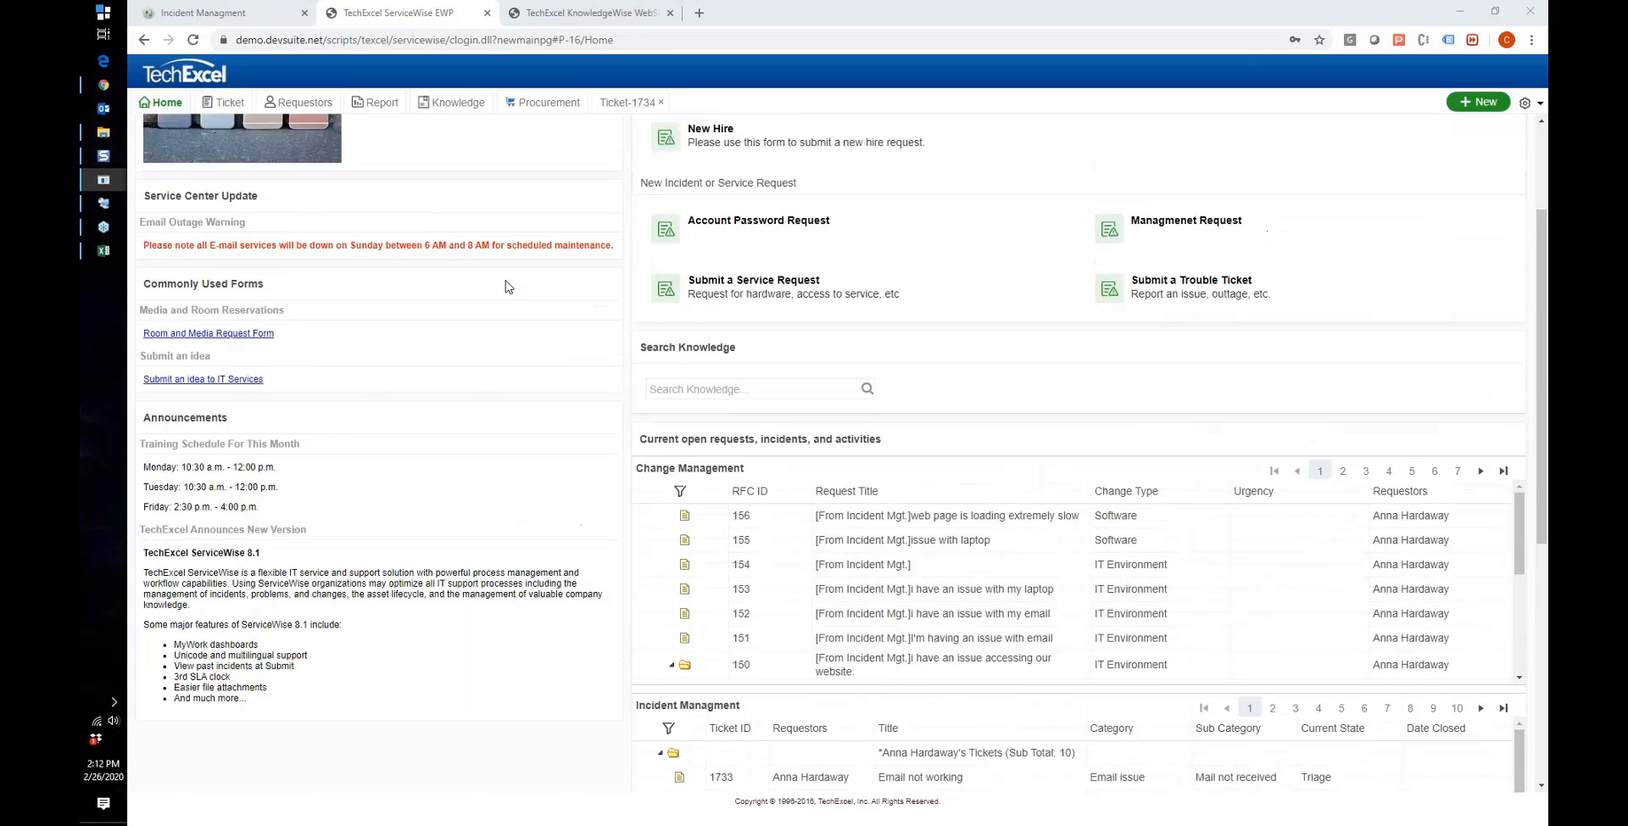
{"action": "scroll", "coordinate": [507, 287], "scroll_direction": "up", "scroll_amount": 2}
{"action": "left_click", "coordinate": [223, 103]}
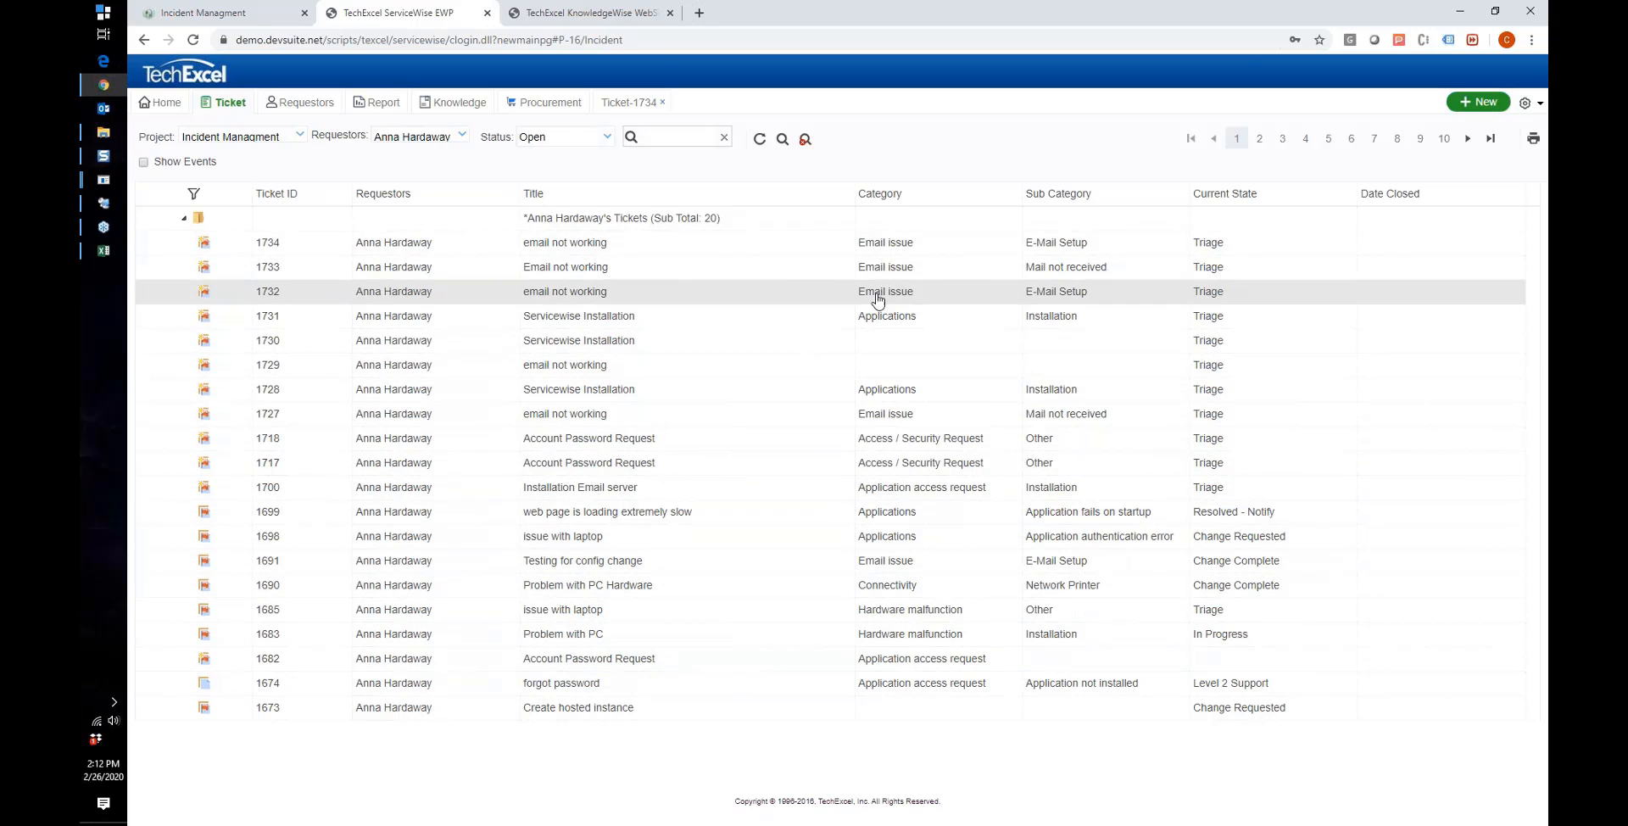
{"action": "left_click", "coordinate": [582, 140]}
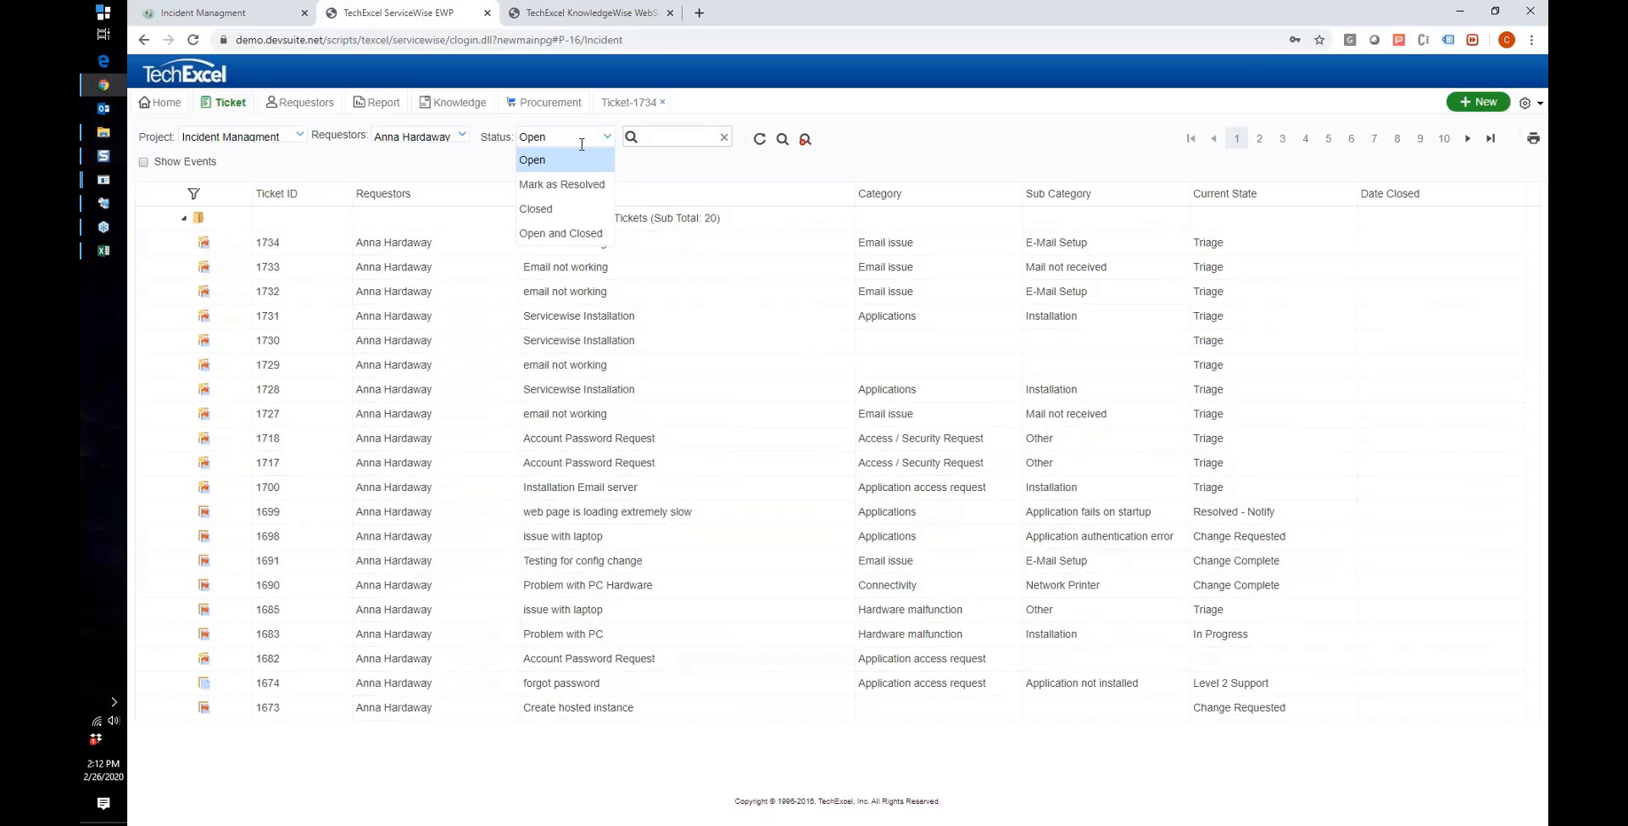
{"action": "left_click", "coordinate": [560, 209]}
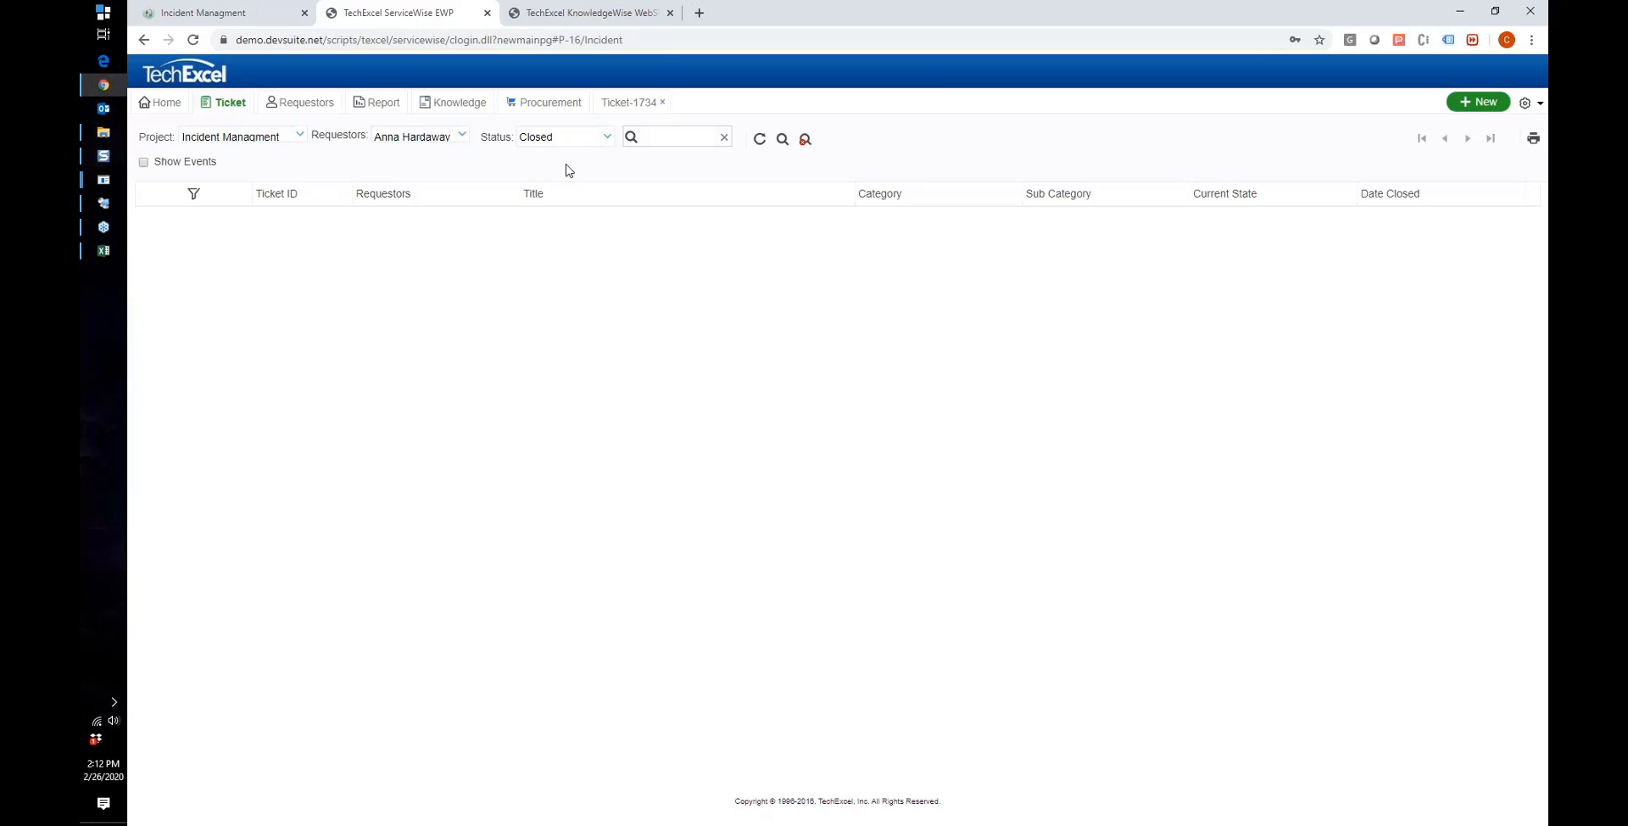
{"action": "left_click", "coordinate": [532, 138]}
{"action": "left_click", "coordinate": [538, 162]}
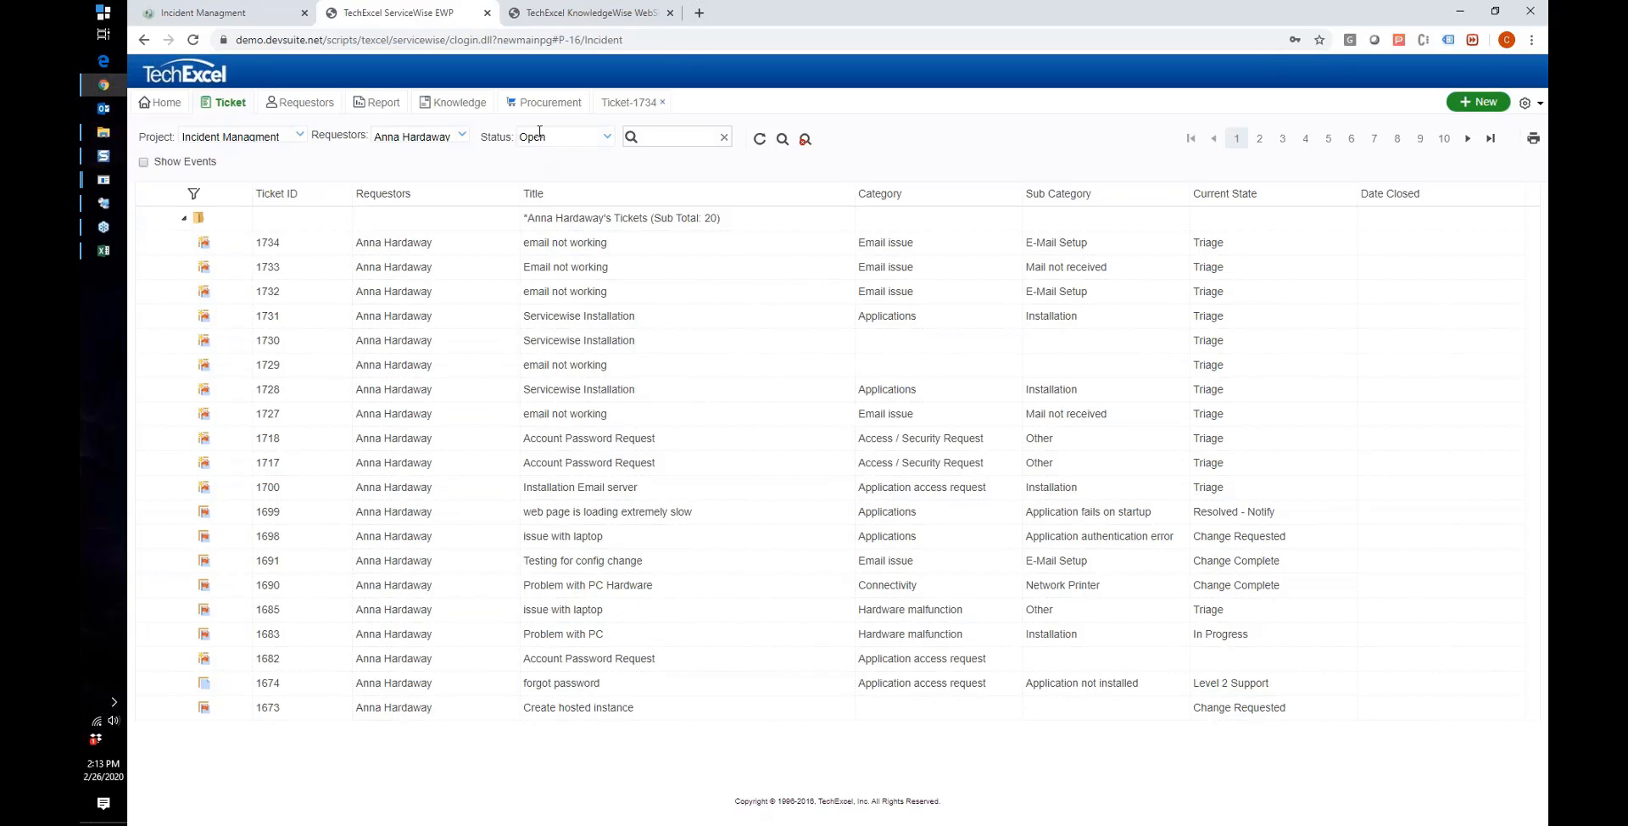
{"action": "left_click", "coordinate": [539, 134]}
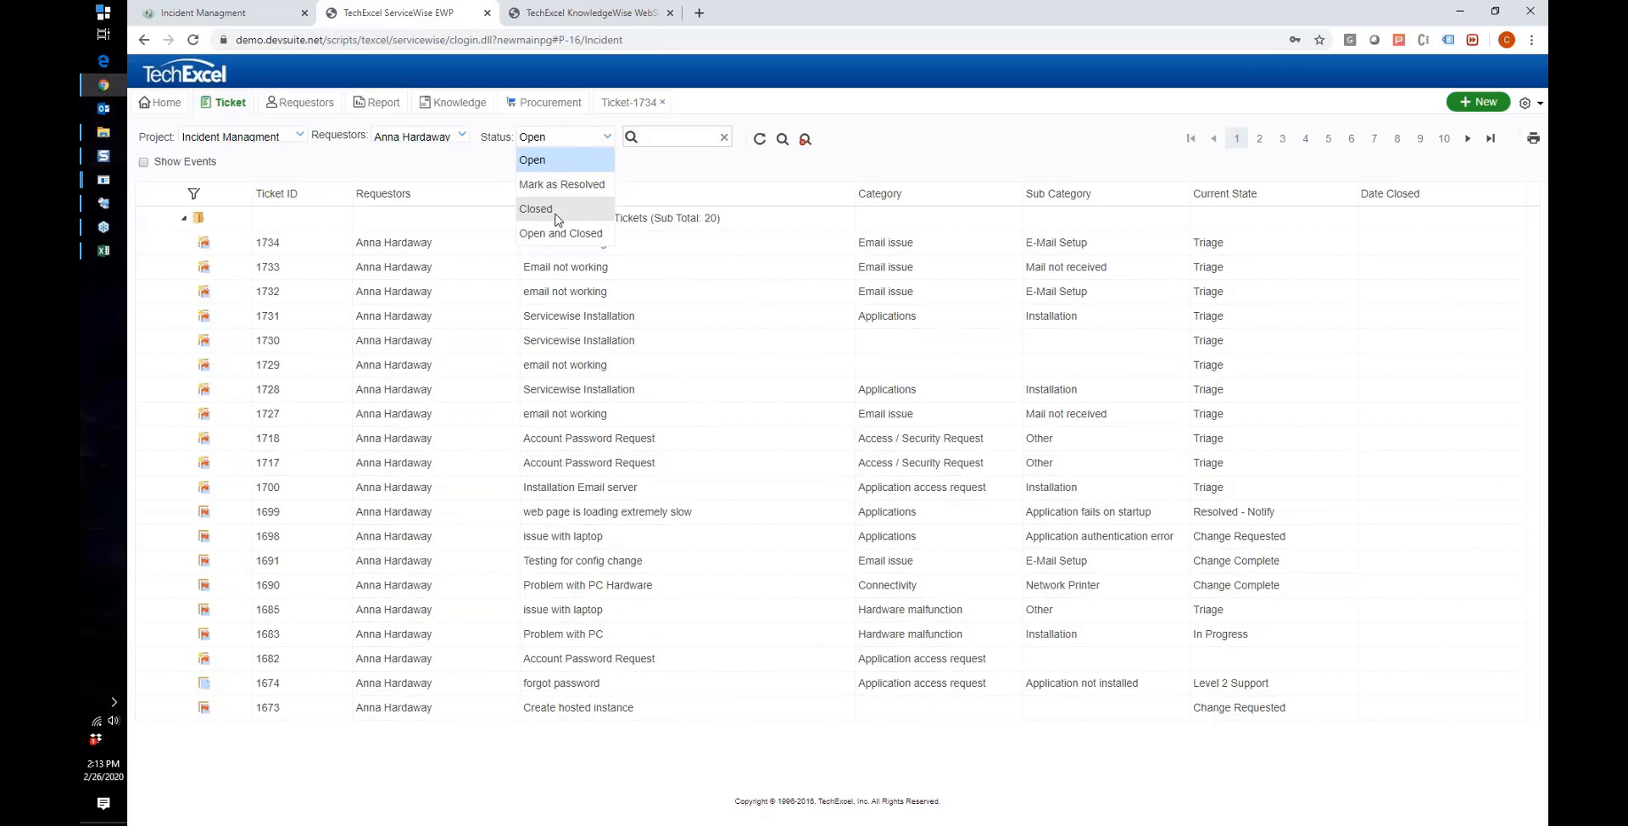
{"action": "left_click", "coordinate": [657, 136]}
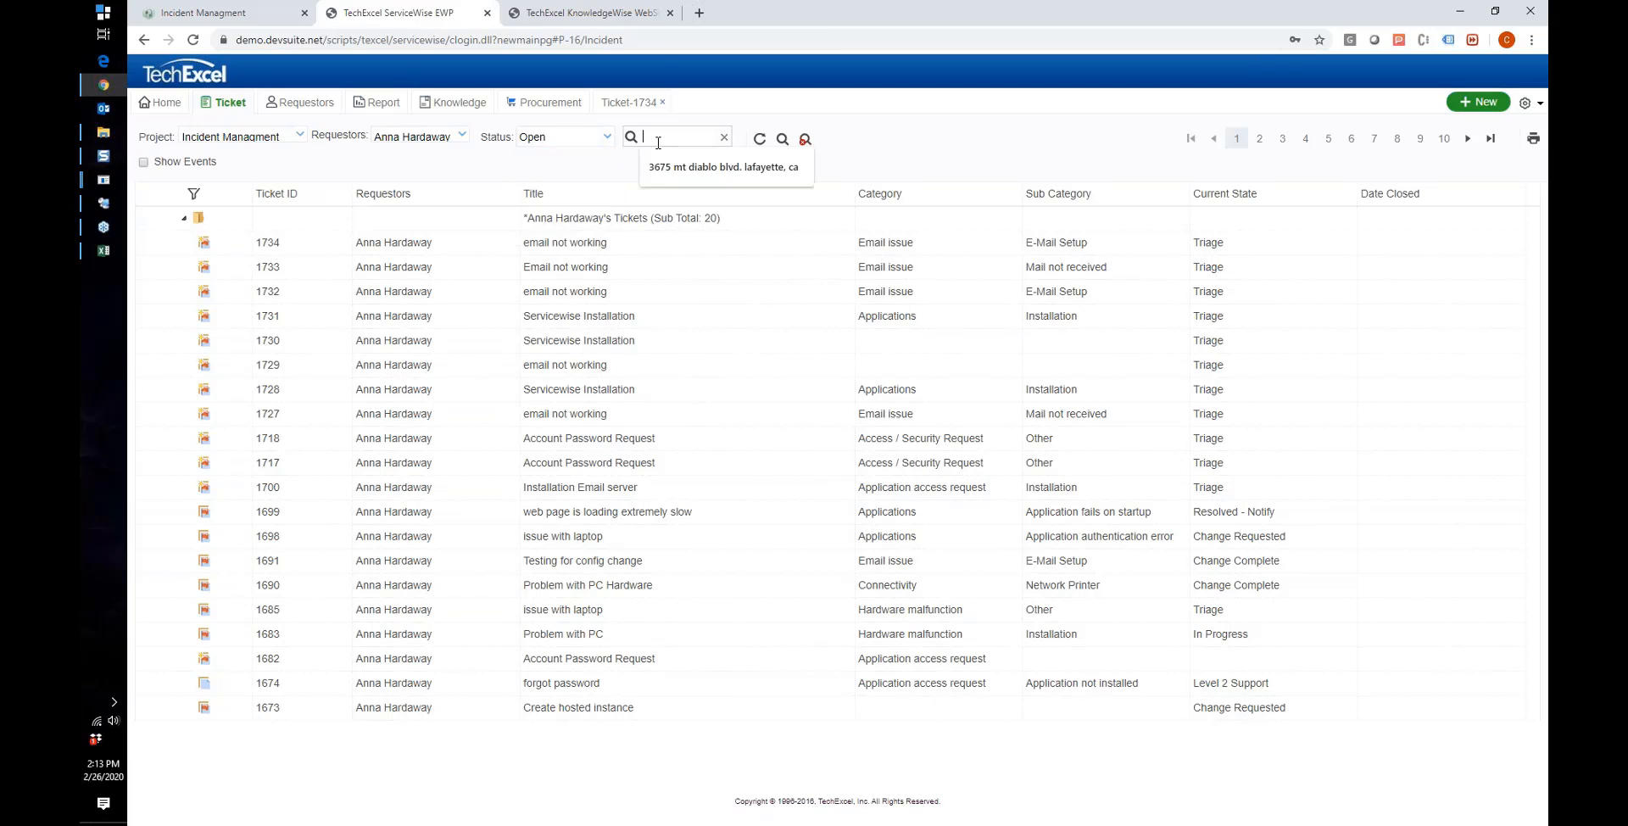
{"action": "left_click", "coordinate": [461, 133]}
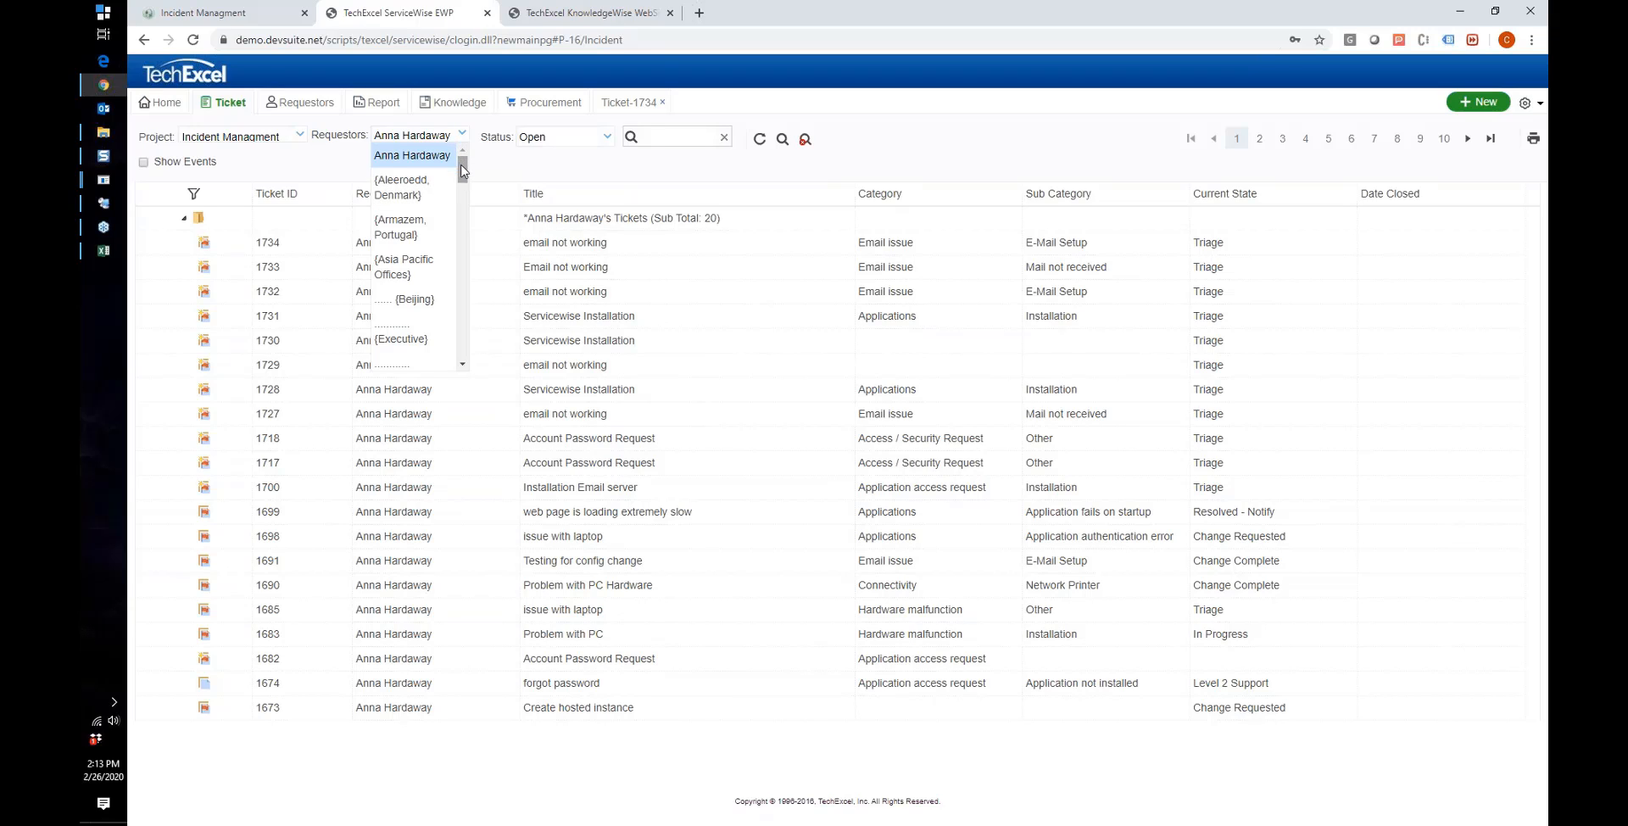
{"action": "left_click_drag", "start_coordinate": [463, 163], "coordinate": [463, 164]}
{"action": "left_click_drag", "start_coordinate": [463, 167], "coordinate": [463, 167]}
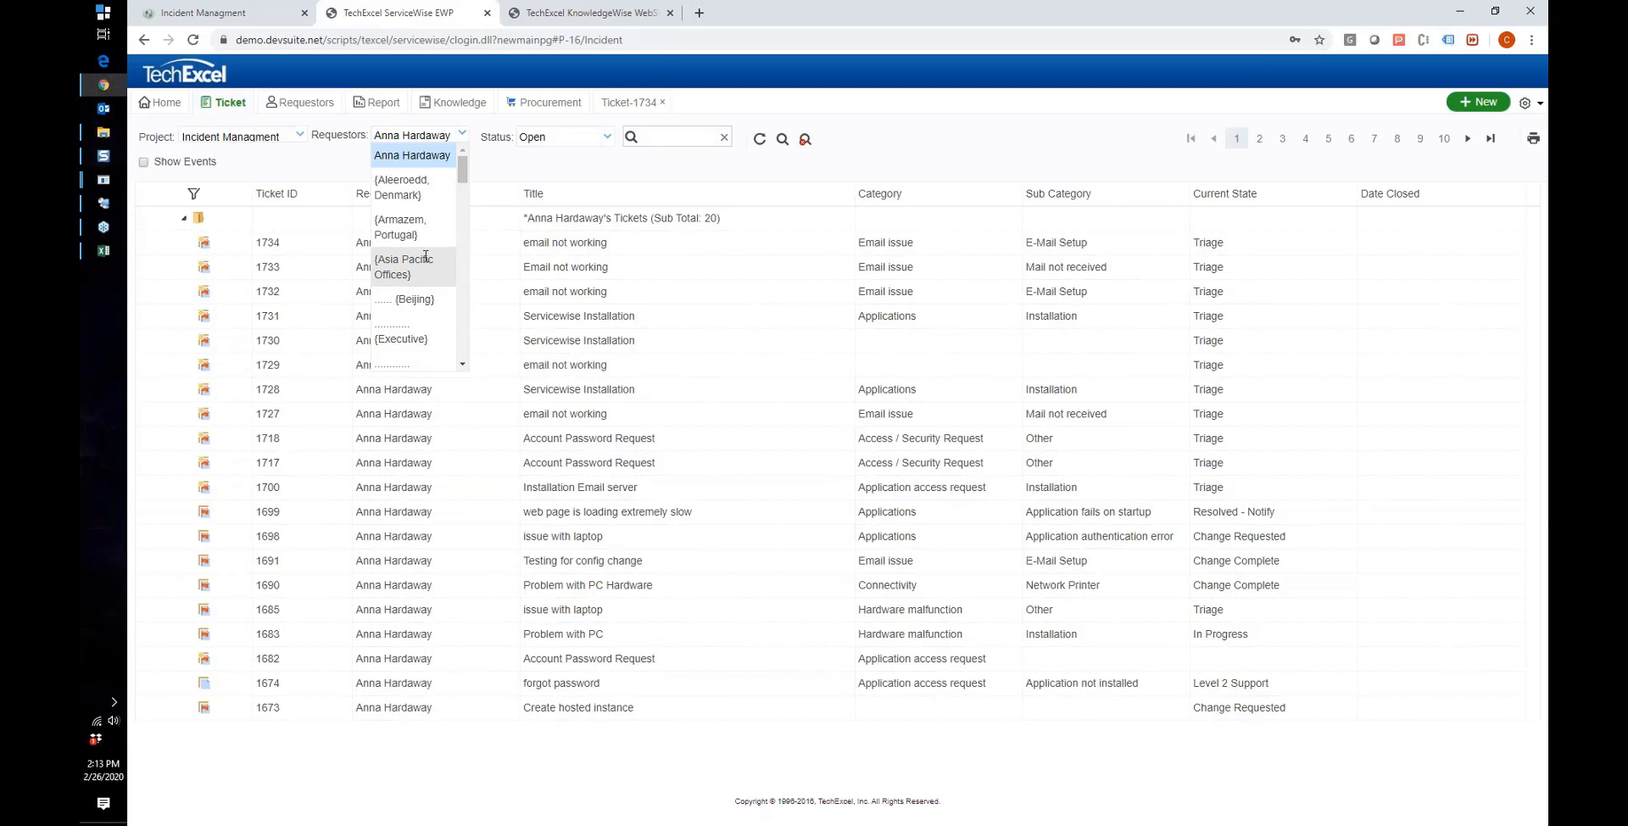
{"action": "scroll", "coordinate": [408, 276], "scroll_direction": "down", "scroll_amount": 5}
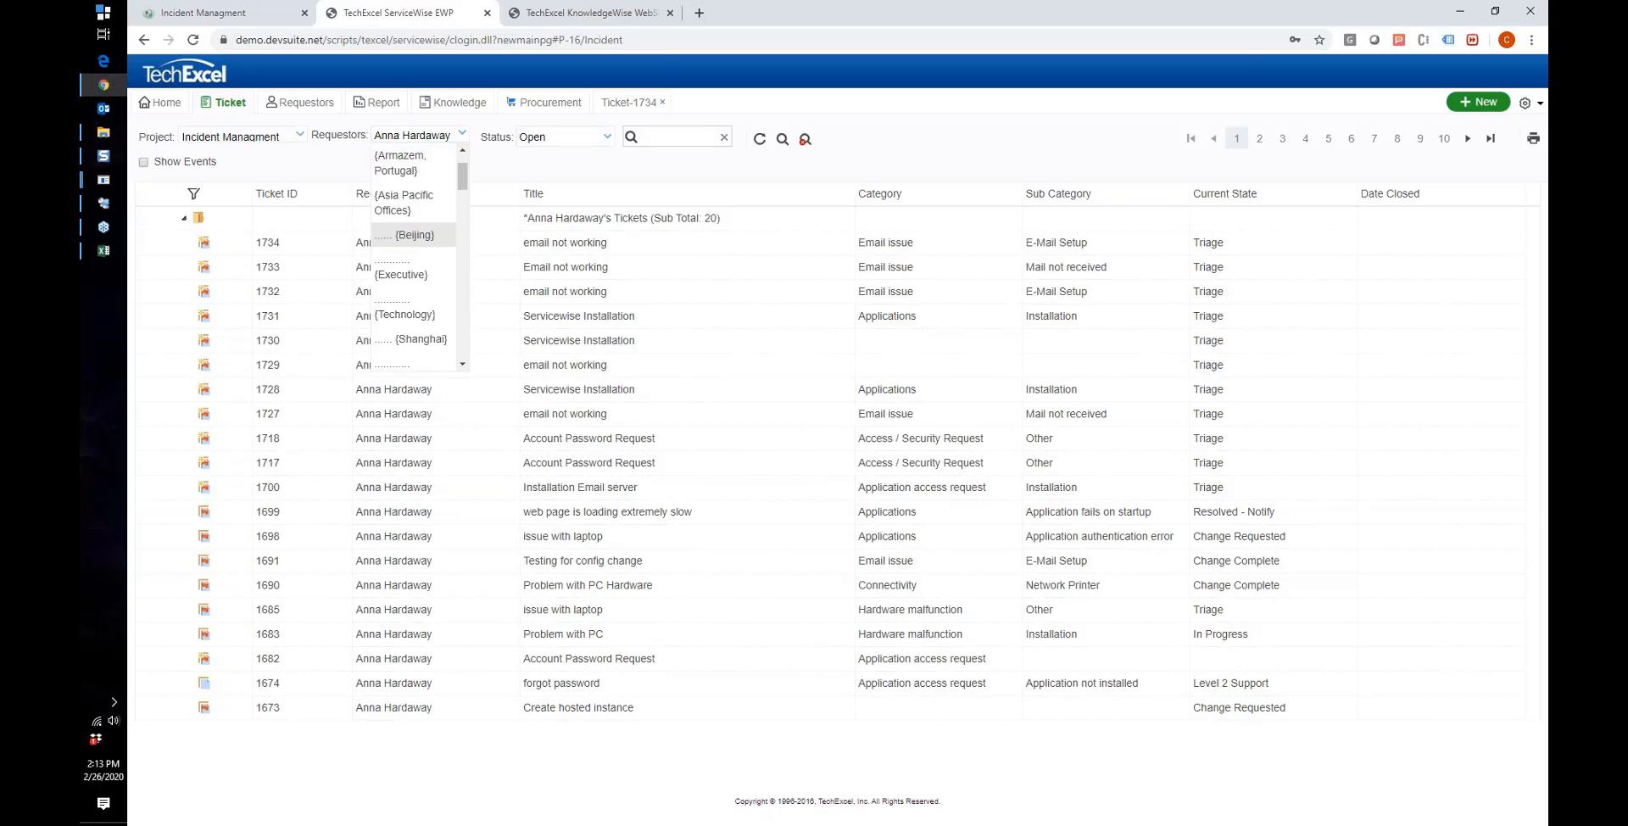
{"action": "scroll", "coordinate": [424, 179], "scroll_direction": "up", "scroll_amount": 5}
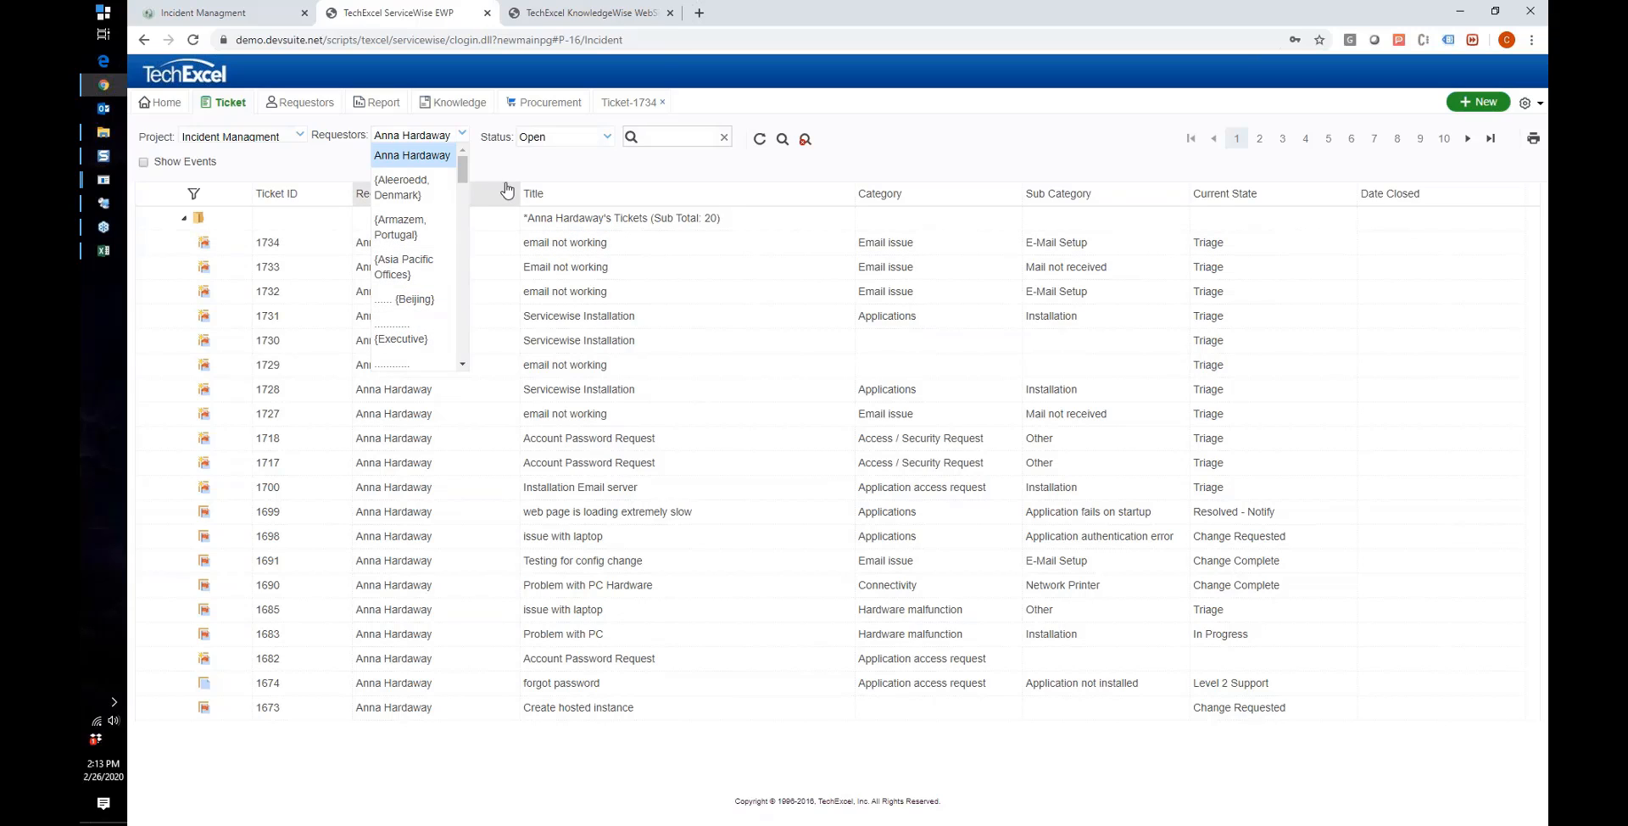
{"action": "left_click", "coordinate": [509, 176]}
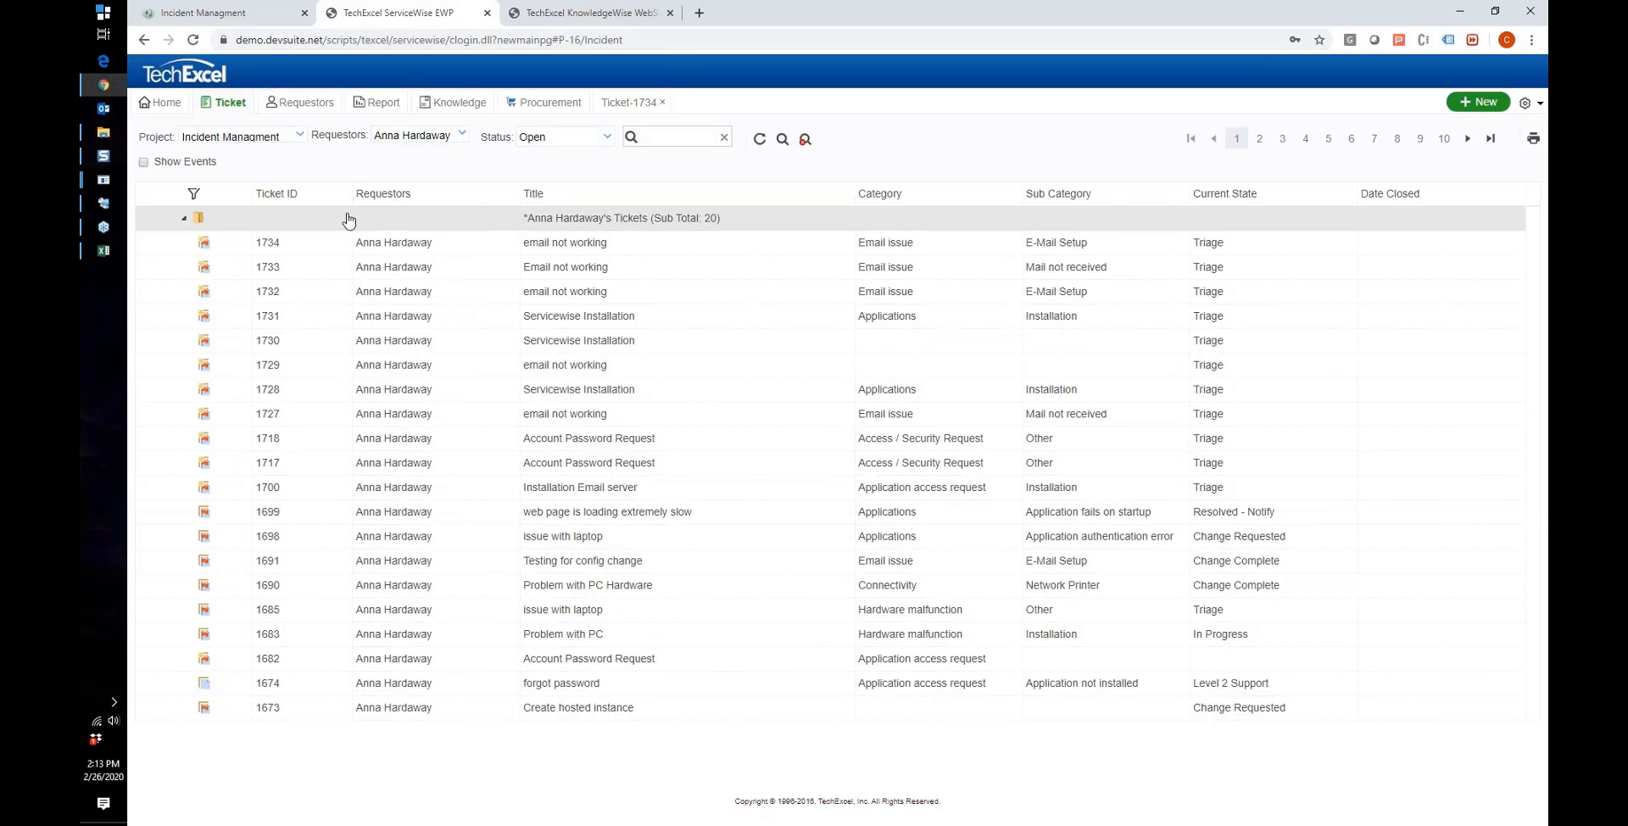
Step: Open the Requestors profile and scroll through the Requestor Info, Custom Page 1 and Asset sections
{"action": "left_click", "coordinate": [301, 101]}
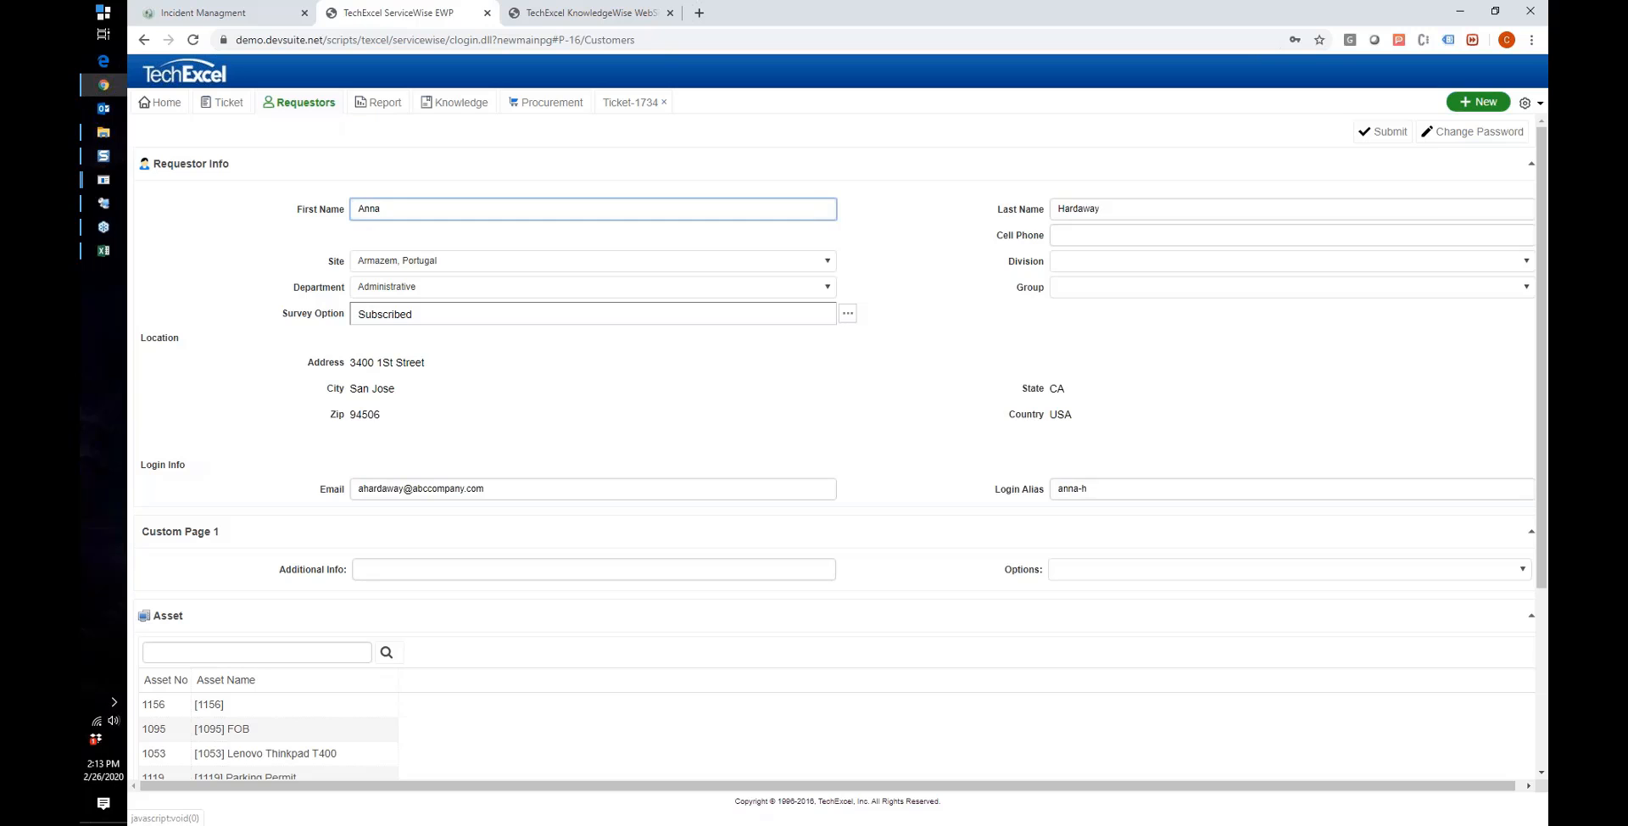
{"action": "key", "text": "ctrl+a"}
{"action": "scroll", "coordinate": [382, 334], "scroll_direction": "down", "scroll_amount": 3}
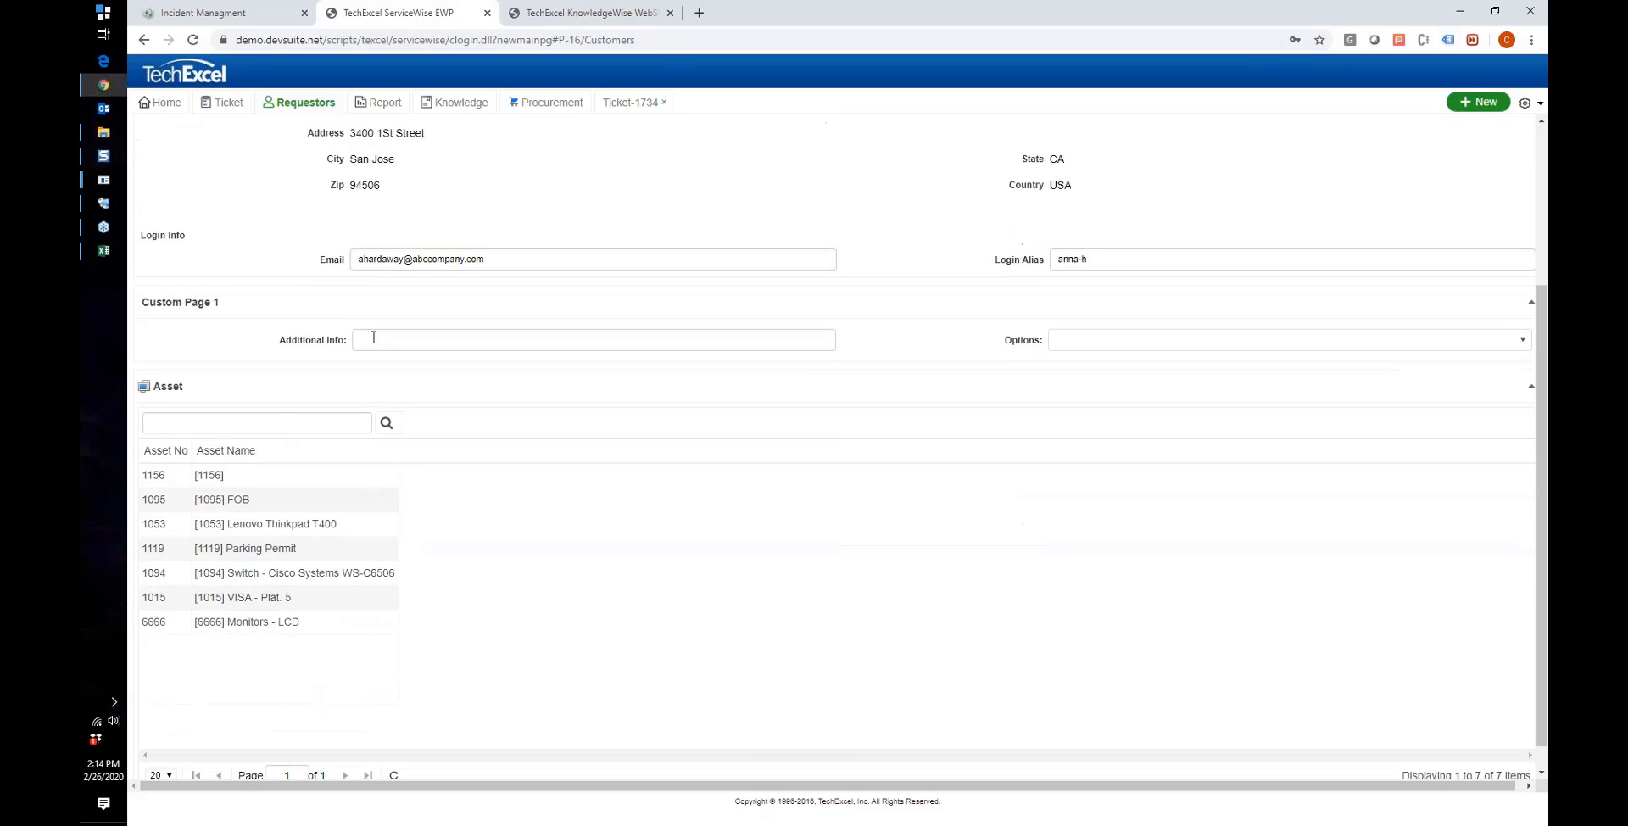
{"action": "scroll", "coordinate": [396, 339], "scroll_direction": "up", "scroll_amount": 2}
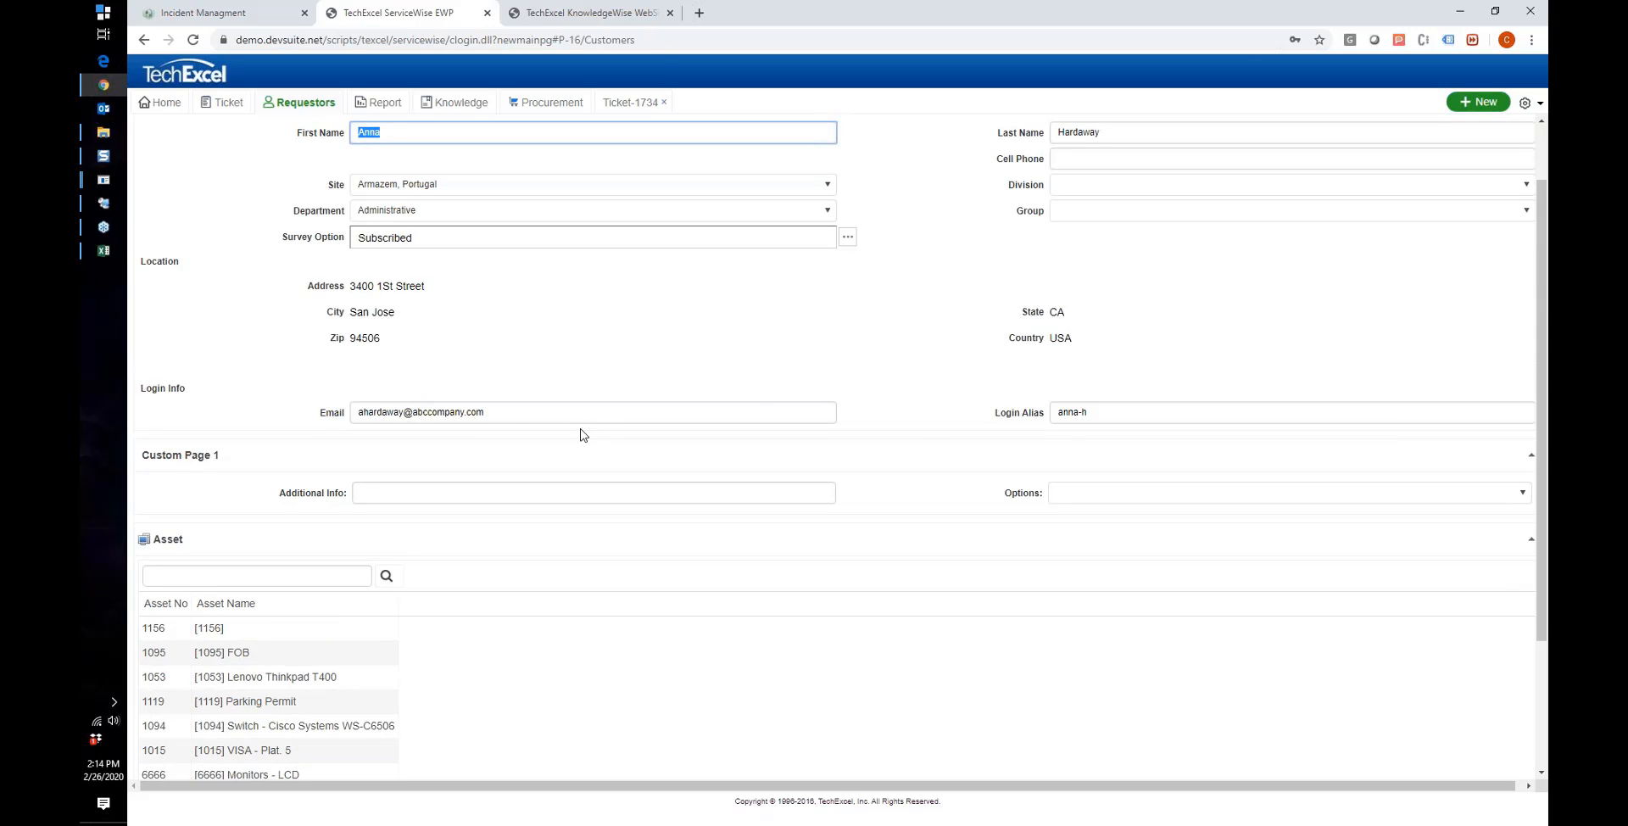
{"action": "scroll", "coordinate": [582, 431], "scroll_direction": "down", "scroll_amount": 2}
{"action": "scroll", "coordinate": [582, 435], "scroll_direction": "up", "scroll_amount": 1}
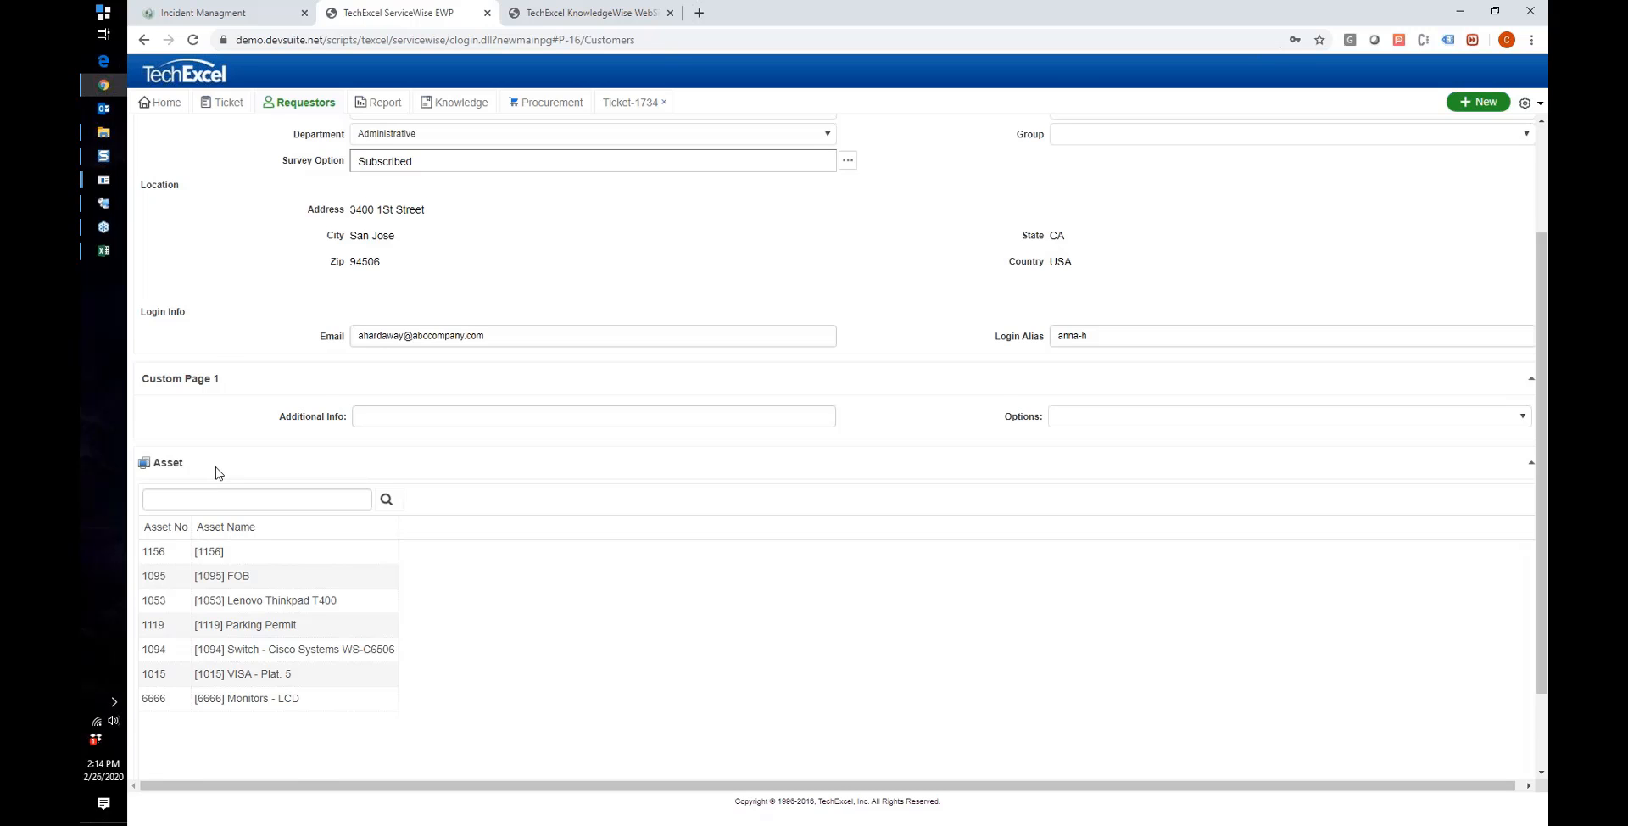
{"action": "scroll", "coordinate": [210, 473], "scroll_direction": "up", "scroll_amount": 1}
{"action": "mouse_move", "coordinate": [187, 534]}
{"action": "left_mouse_down"}
{"action": "mouse_move", "coordinate": [161, 539]}
{"action": "mouse_move", "coordinate": [214, 527]}
{"action": "left_mouse_up"}
{"action": "scroll", "coordinate": [212, 528], "scroll_direction": "down", "scroll_amount": 2}
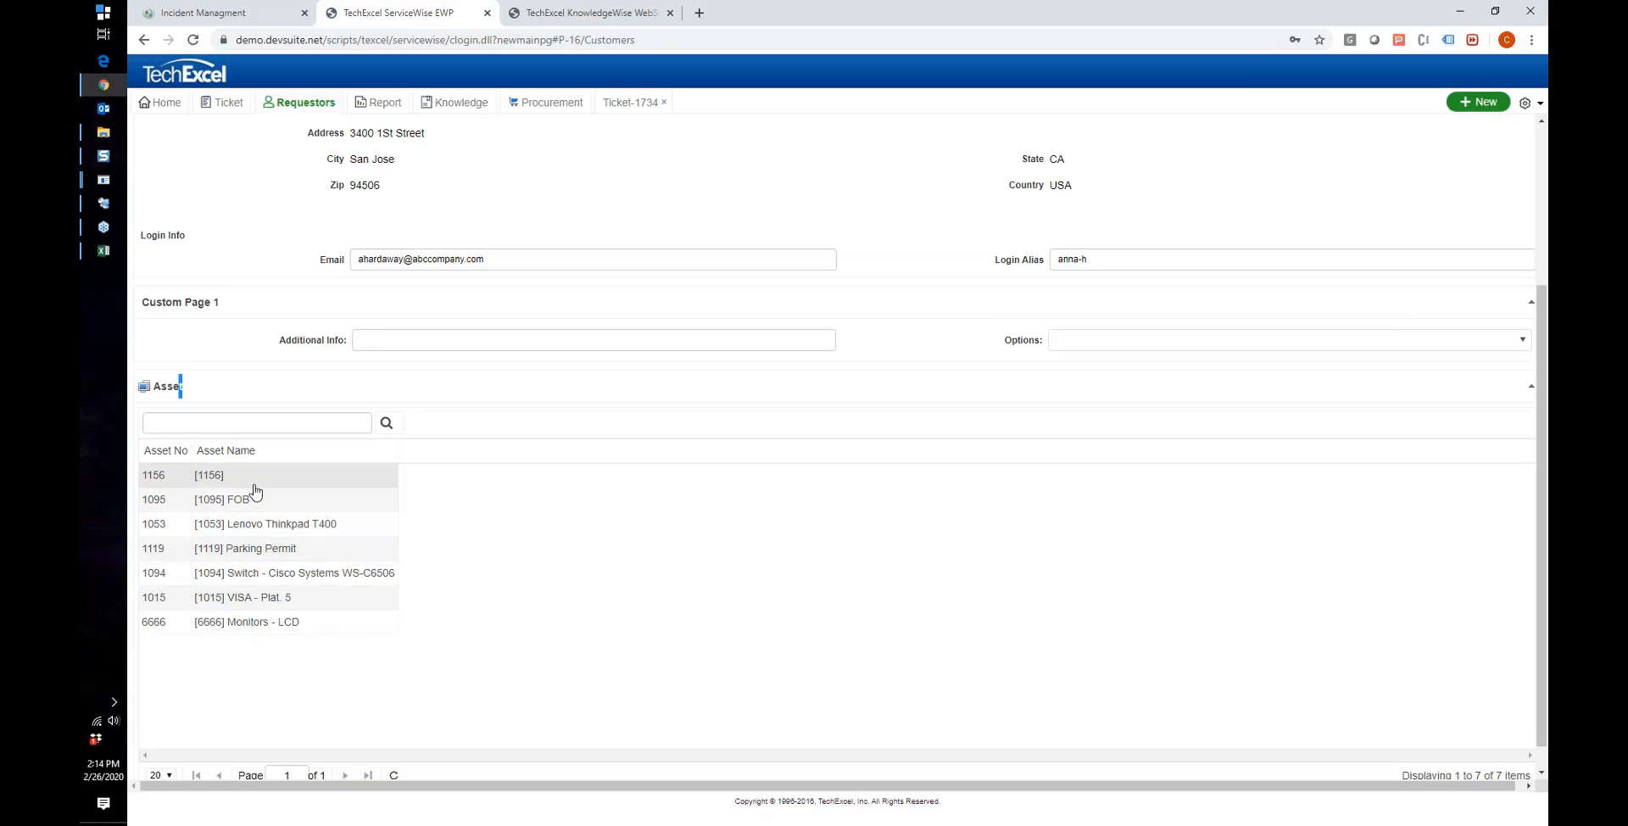
{"action": "scroll", "coordinate": [255, 492], "scroll_direction": "up", "scroll_amount": 1}
{"action": "scroll", "coordinate": [252, 492], "scroll_direction": "up", "scroll_amount": 2}
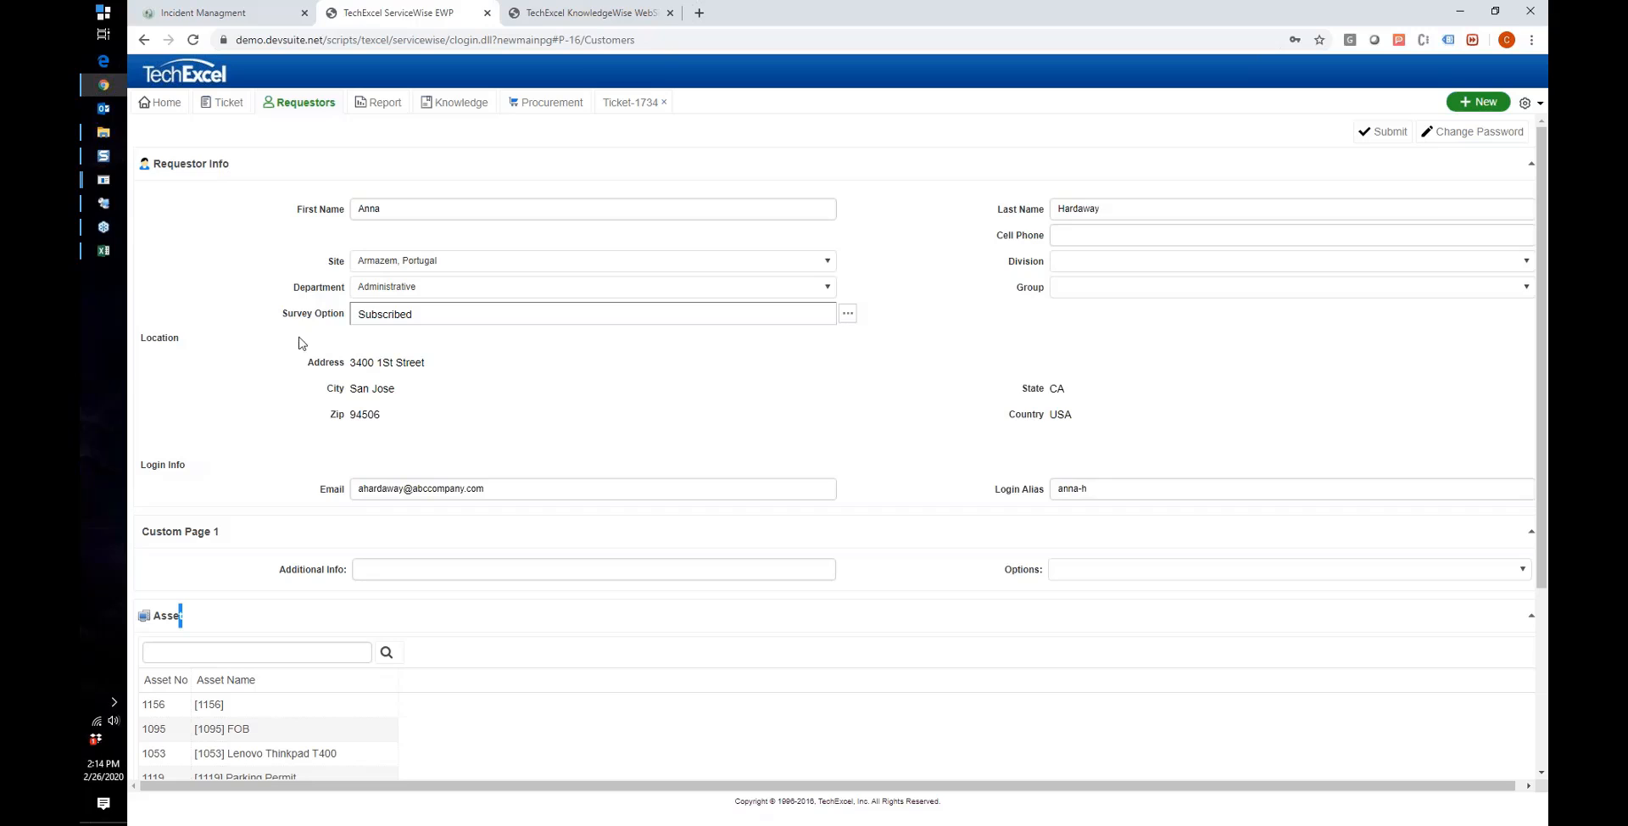
{"action": "left_click", "coordinate": [380, 316]}
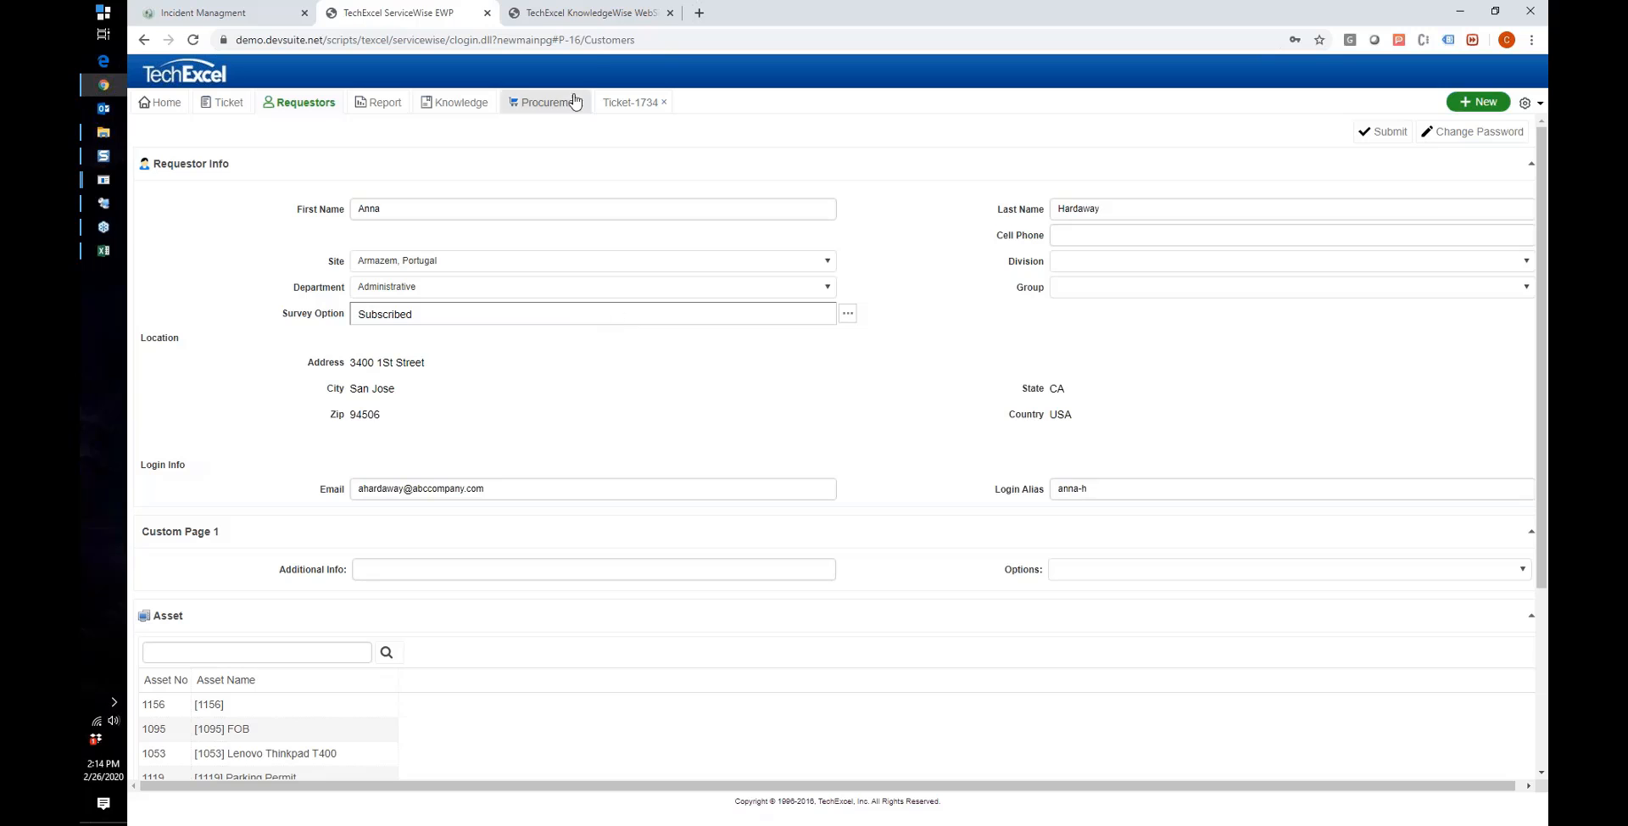
Step: Start a new e-mail from the knowledge announcement's e-mail activity
{"action": "left_click", "coordinate": [600, 15]}
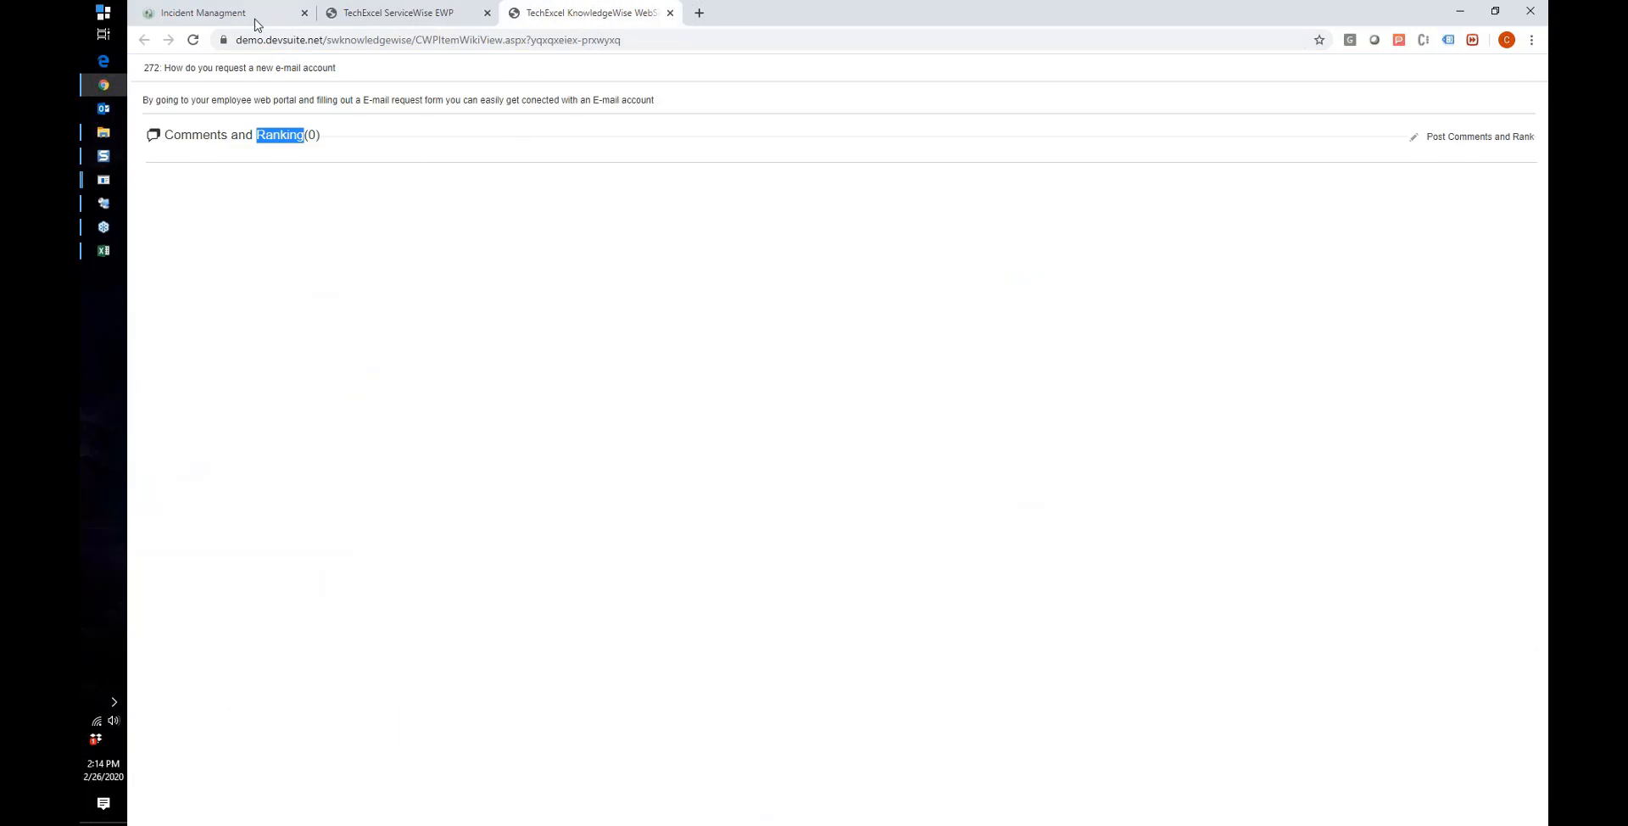
{"action": "left_click", "coordinate": [255, 17]}
{"action": "left_click", "coordinate": [427, 379]}
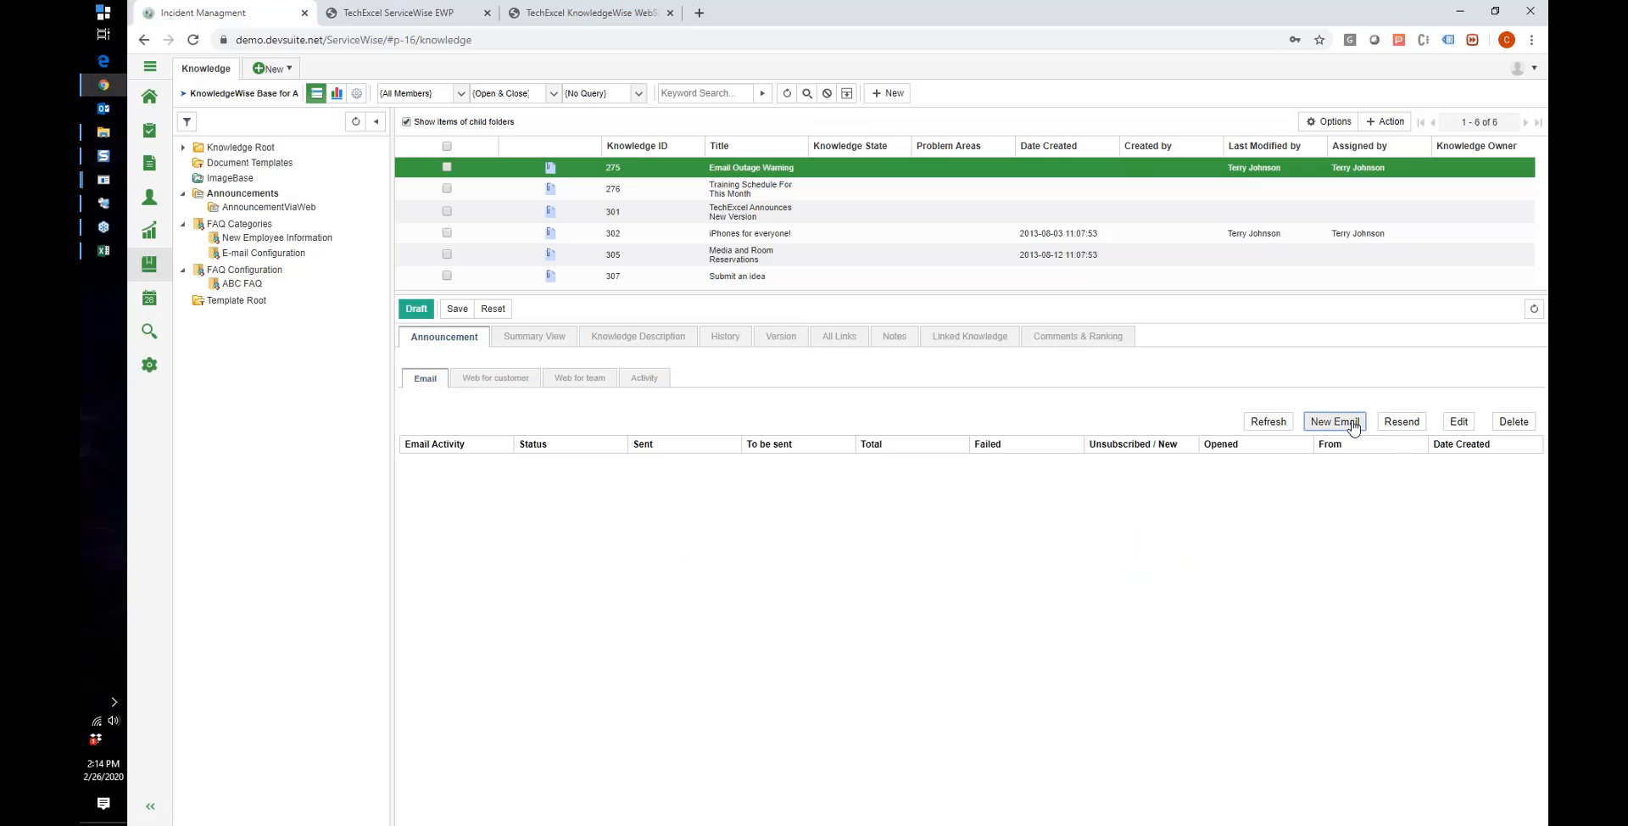
{"action": "left_click", "coordinate": [1336, 421]}
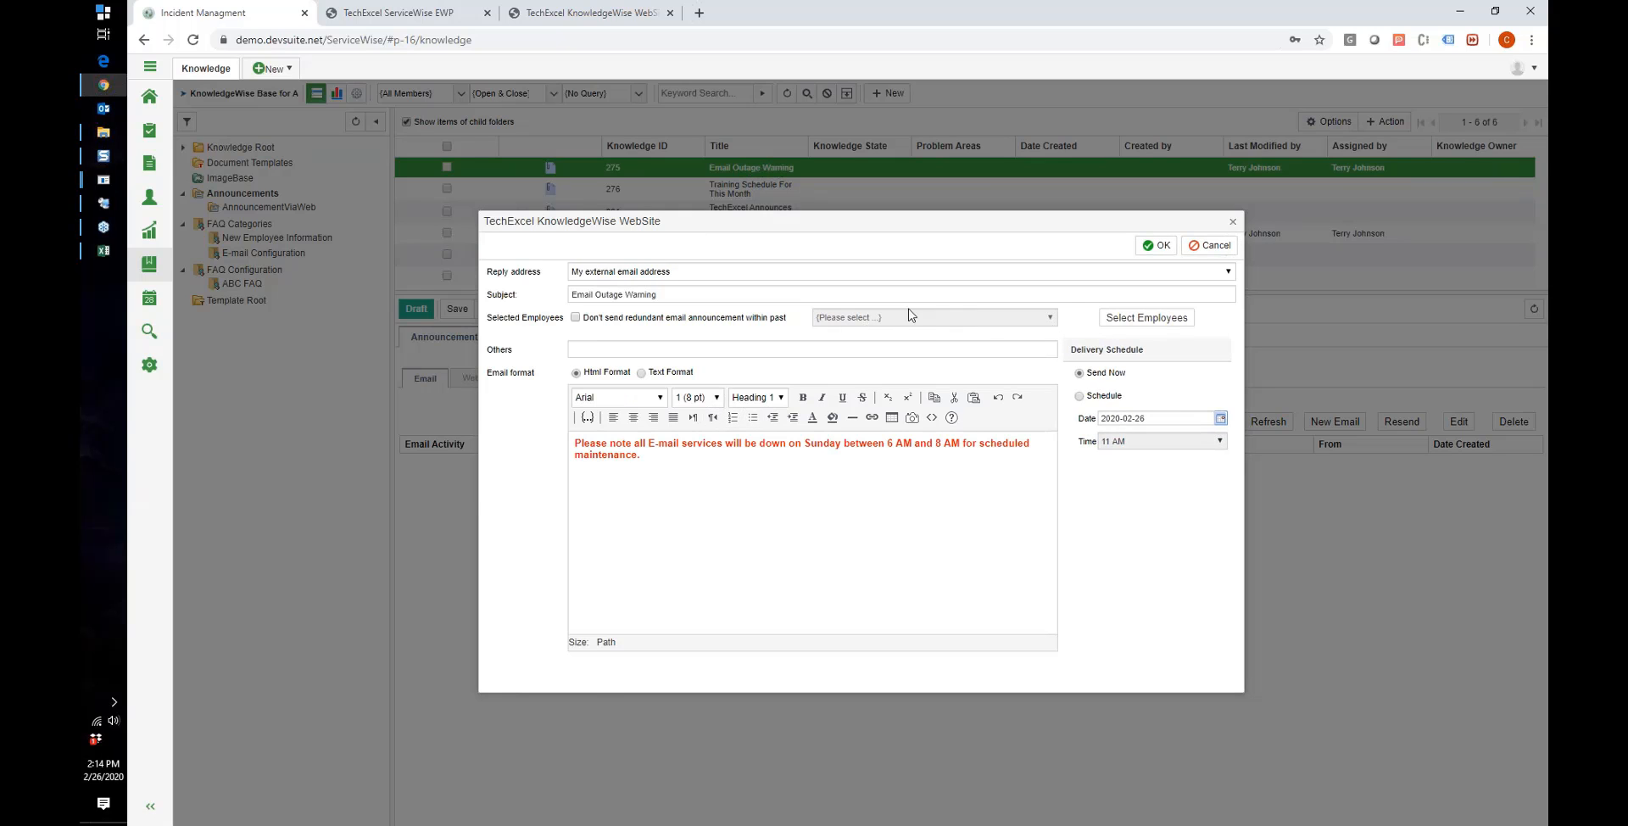
Step: Leave the recipient search empty, discard the e-mail unsent, and return to the requestor portal
{"action": "left_click", "coordinate": [1107, 319]}
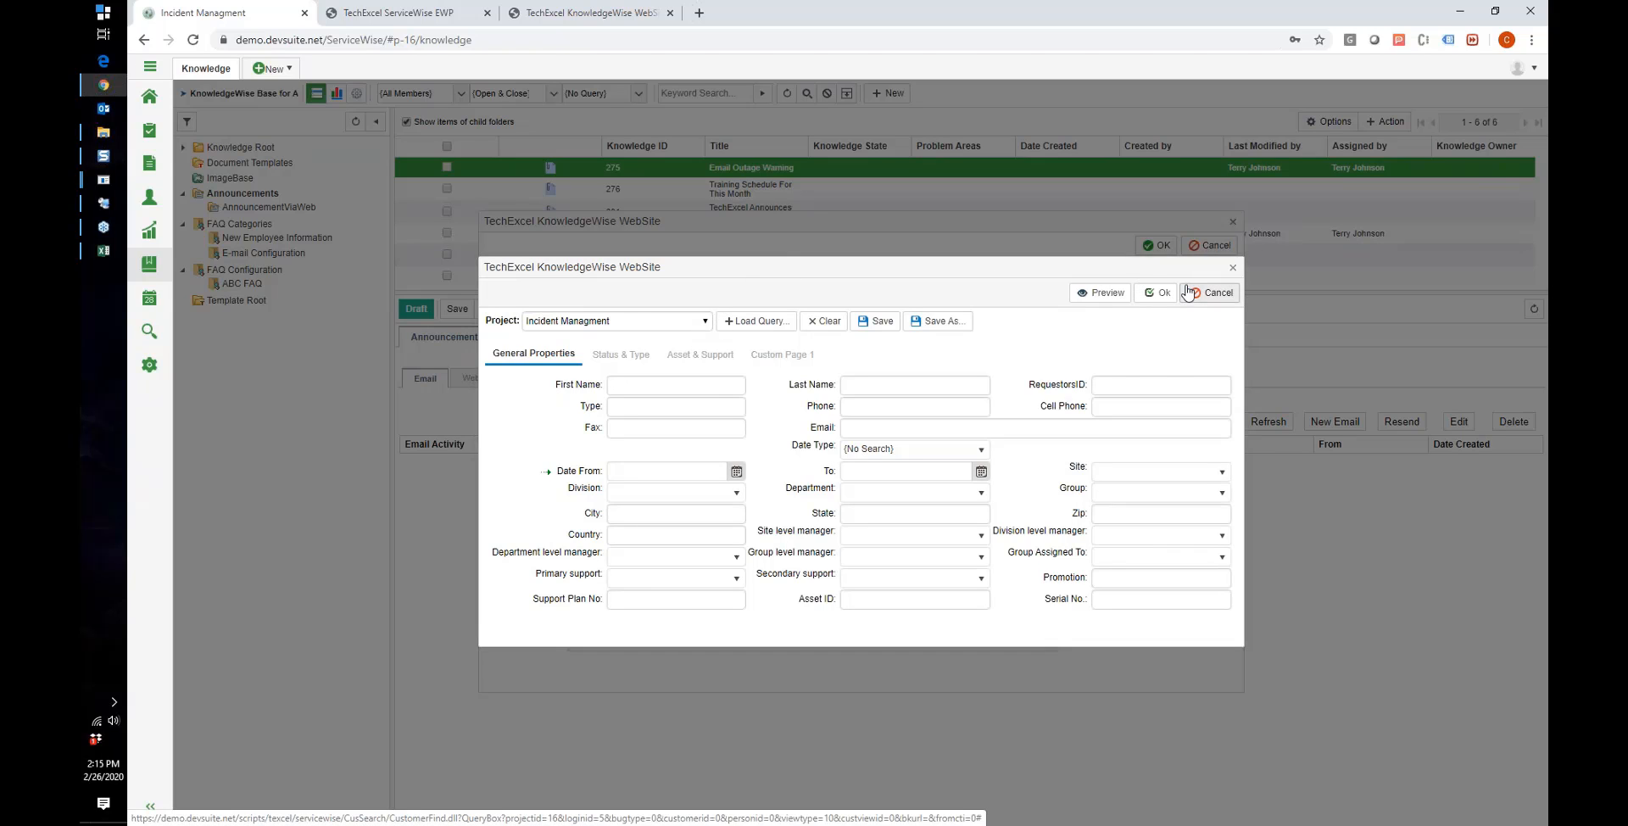
{"action": "left_click", "coordinate": [1188, 293]}
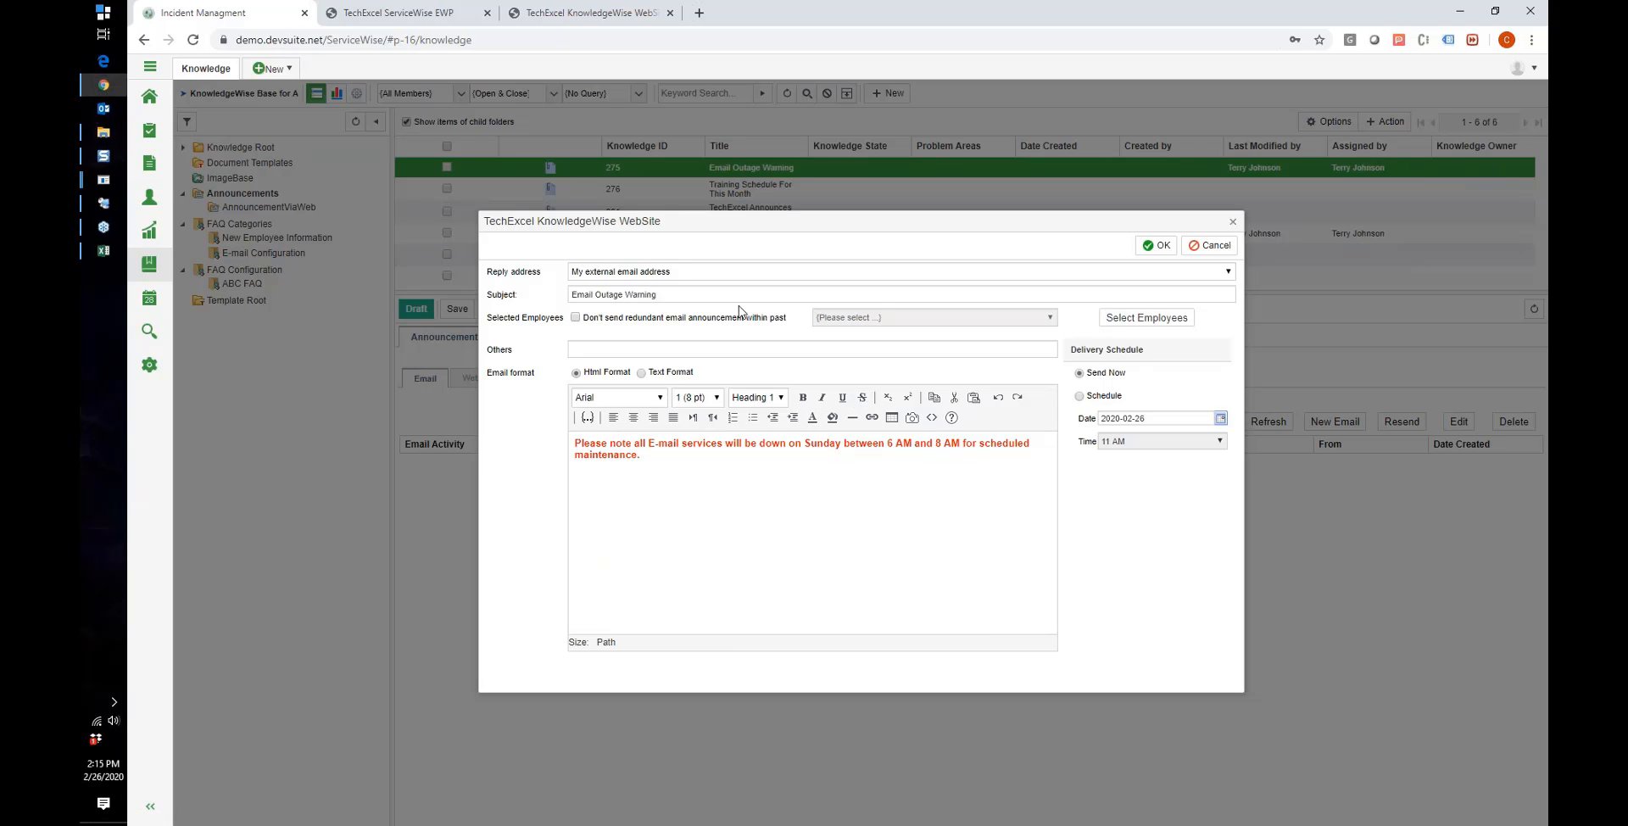
{"action": "left_click", "coordinate": [1211, 245]}
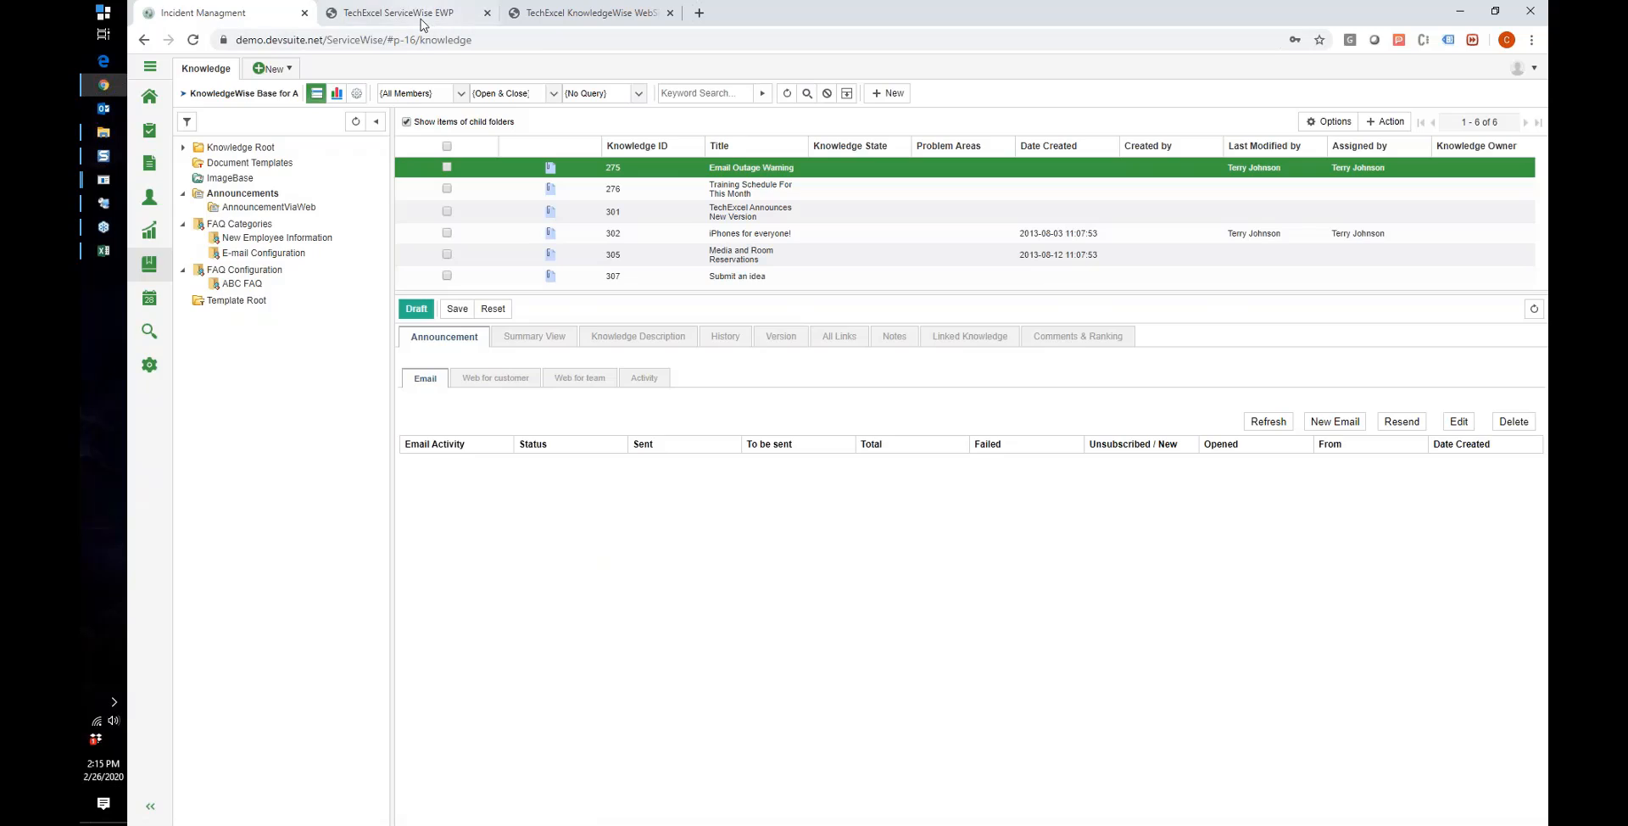
{"action": "left_click", "coordinate": [421, 24]}
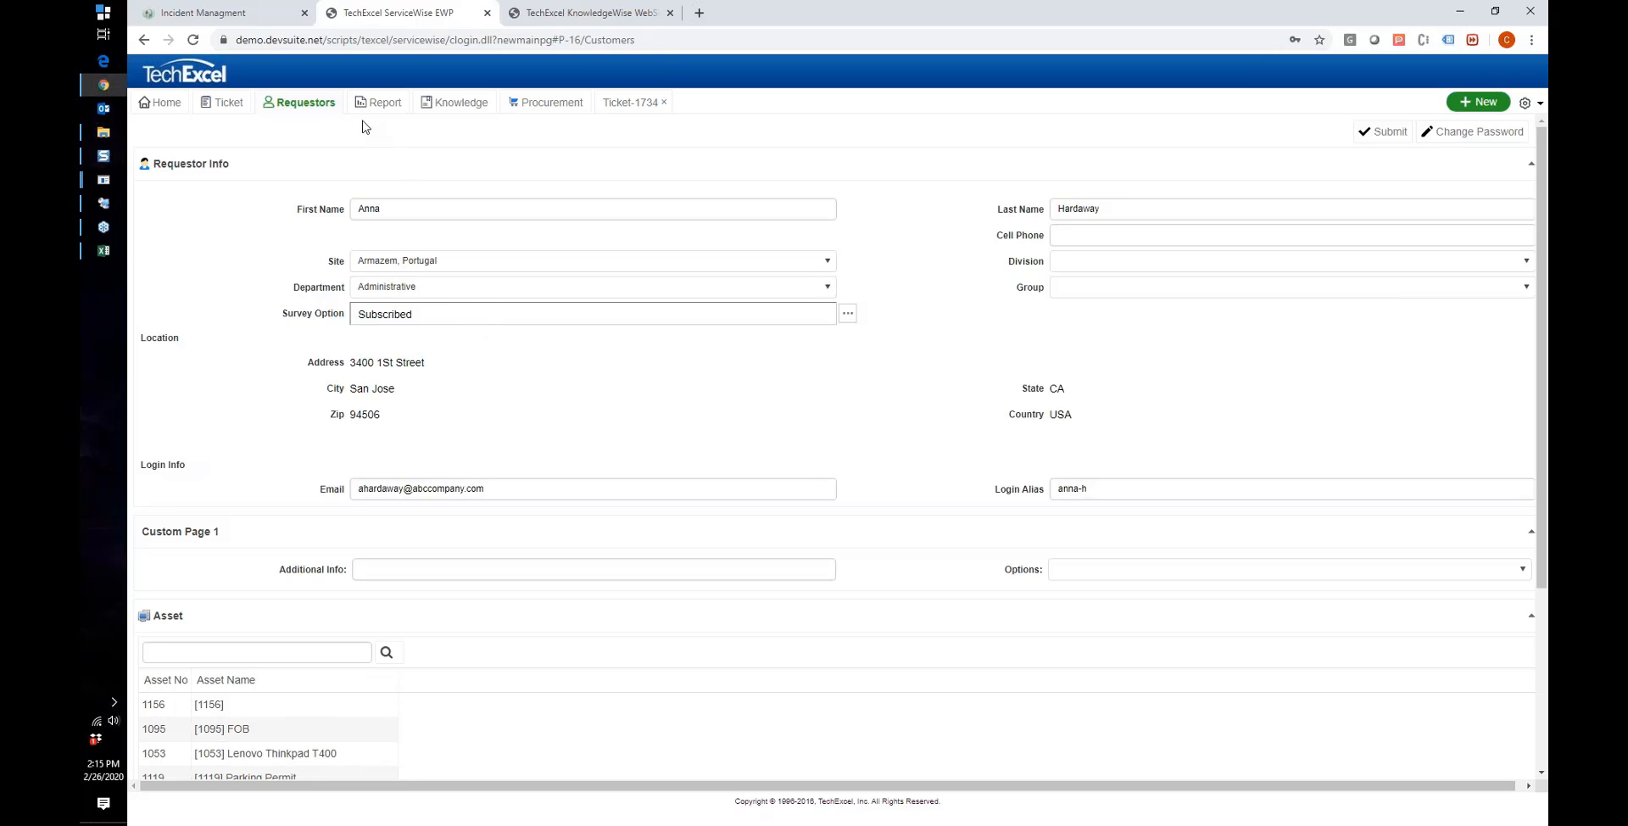
Step: Check the requestor's incident report and its report choices, then return to the ticket list
{"action": "left_click", "coordinate": [379, 111]}
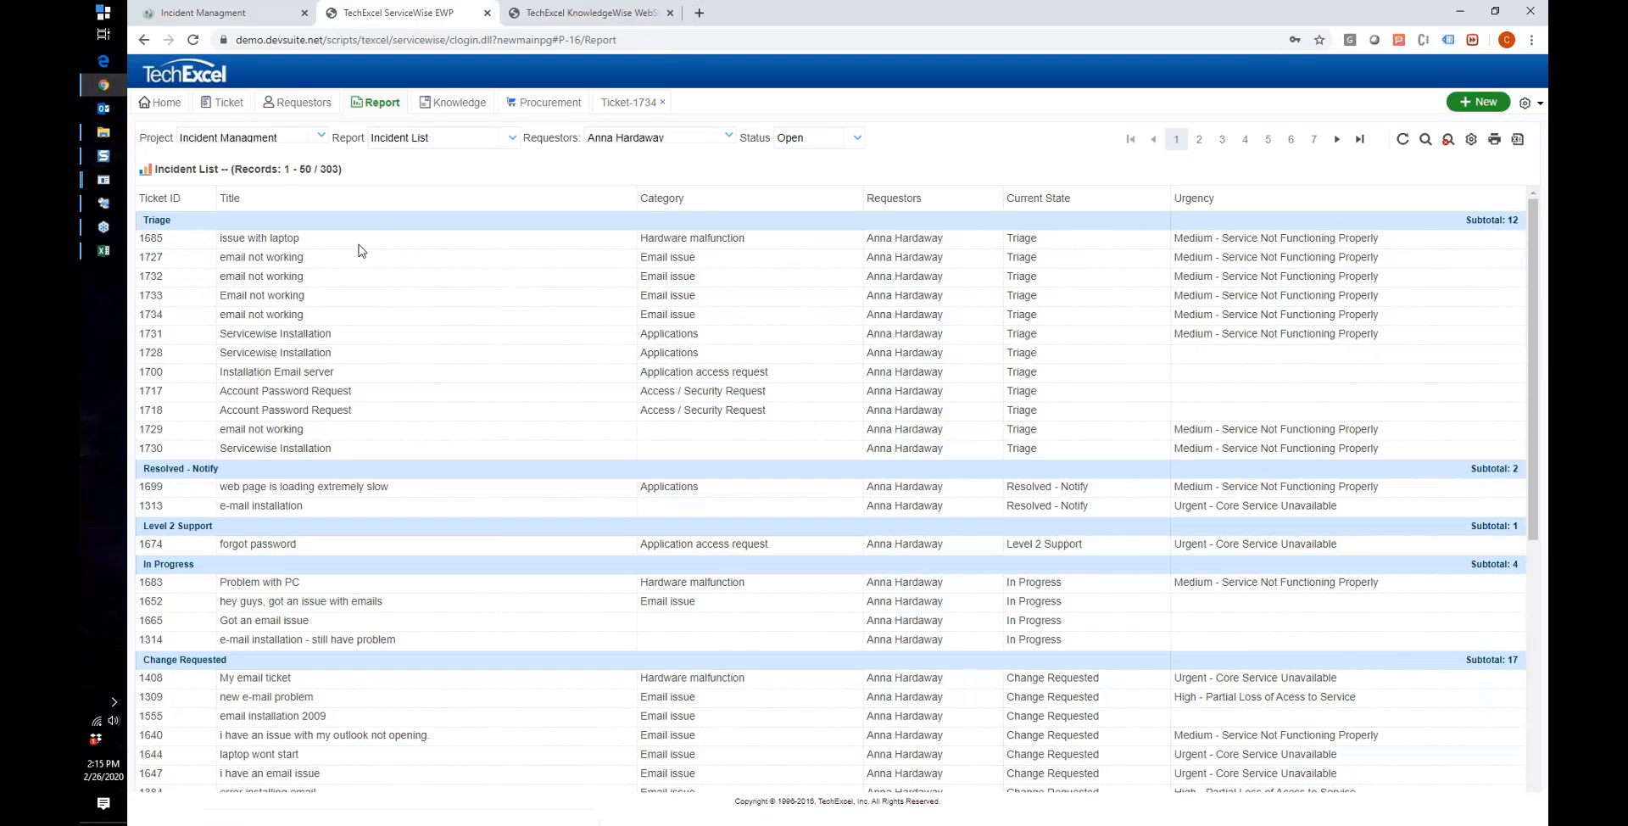
{"action": "left_click", "coordinate": [456, 139]}
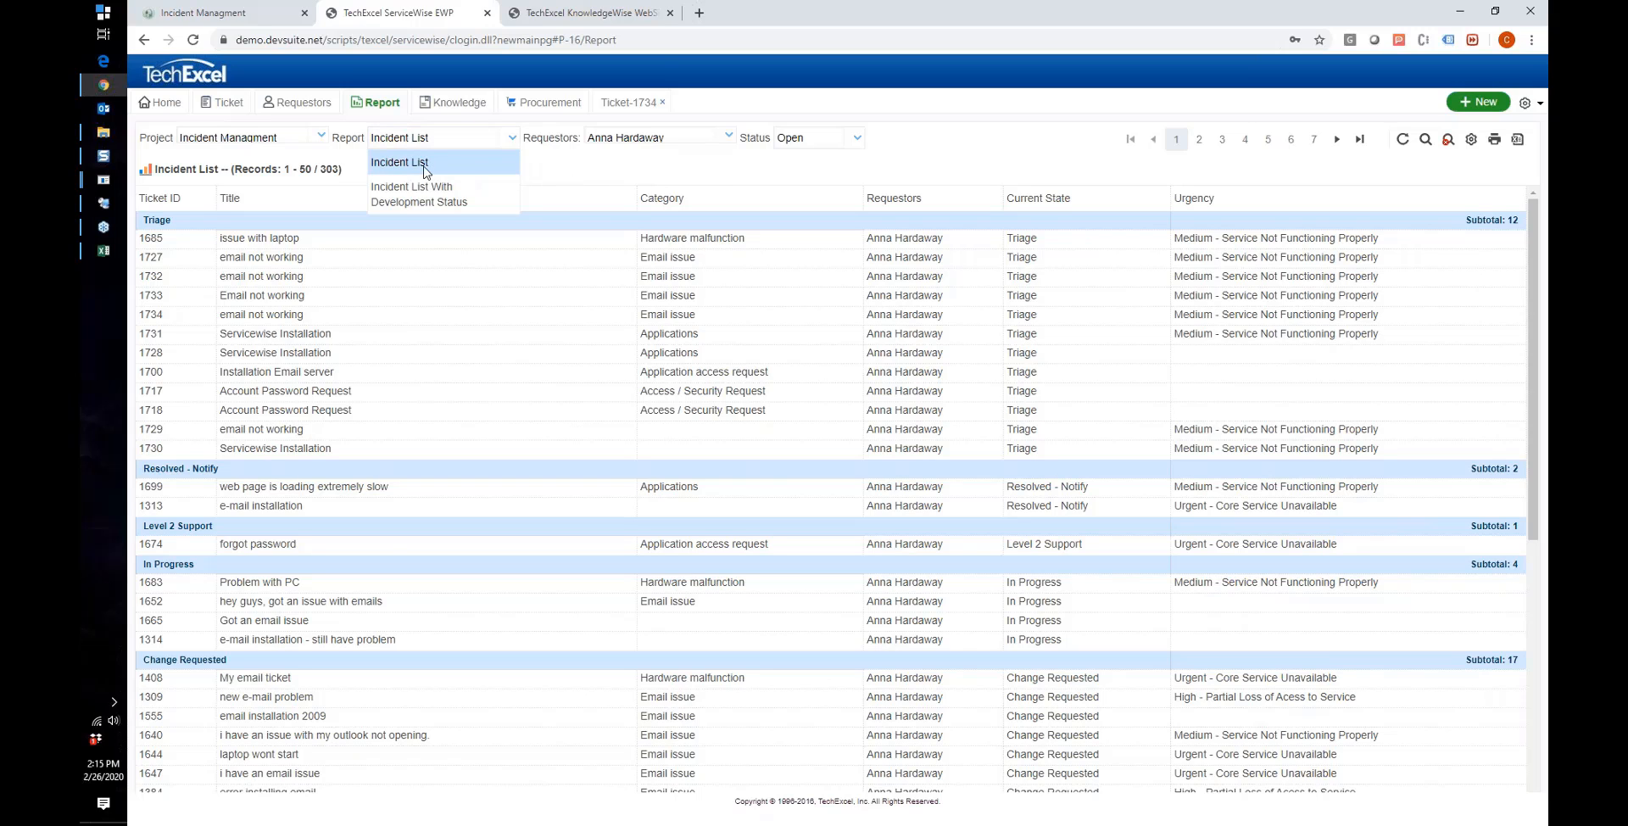
{"action": "left_click", "coordinate": [221, 119]}
{"action": "left_click", "coordinate": [212, 112]}
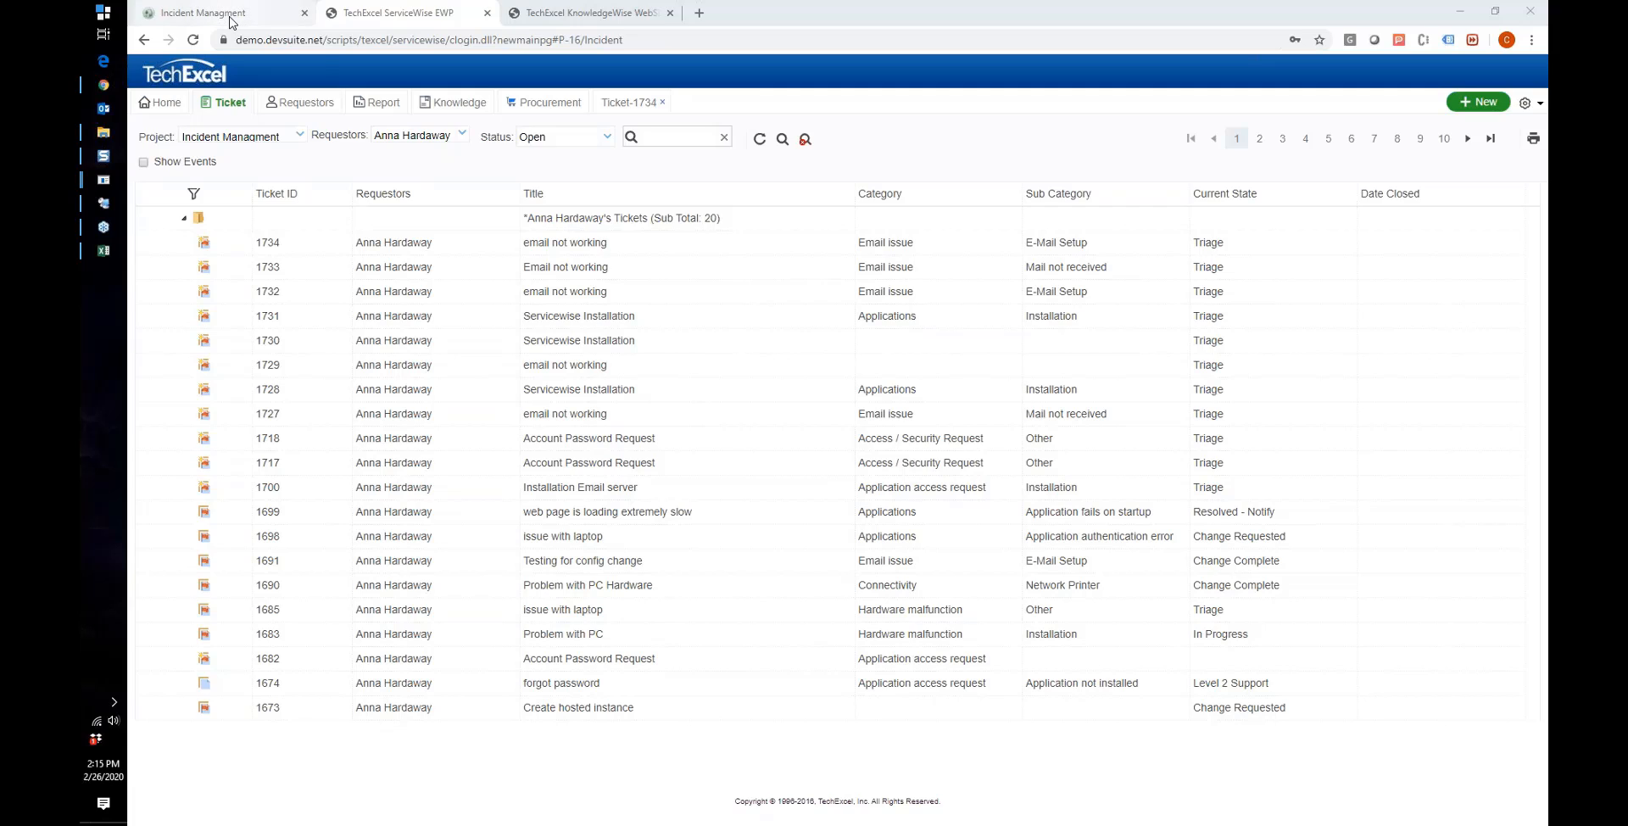
{"action": "left_click", "coordinate": [231, 22]}
Step: Post the note 'Hi, can you please call me at this number instead?' on ticket 1734, without an attachment
{"action": "left_click", "coordinate": [153, 136]}
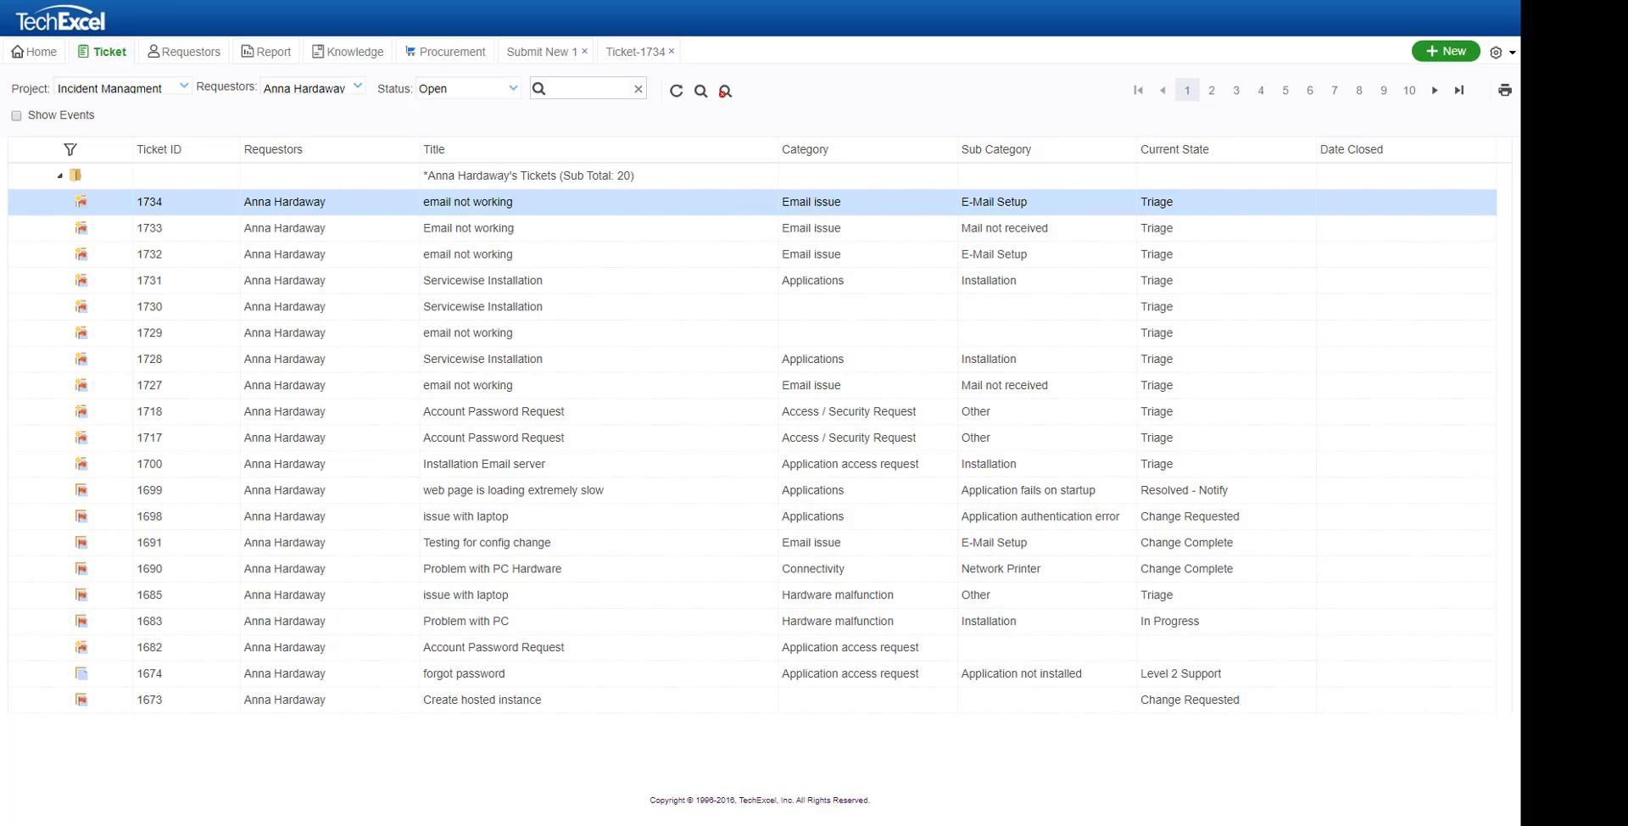
{"action": "double_click", "coordinate": [307, 209]}
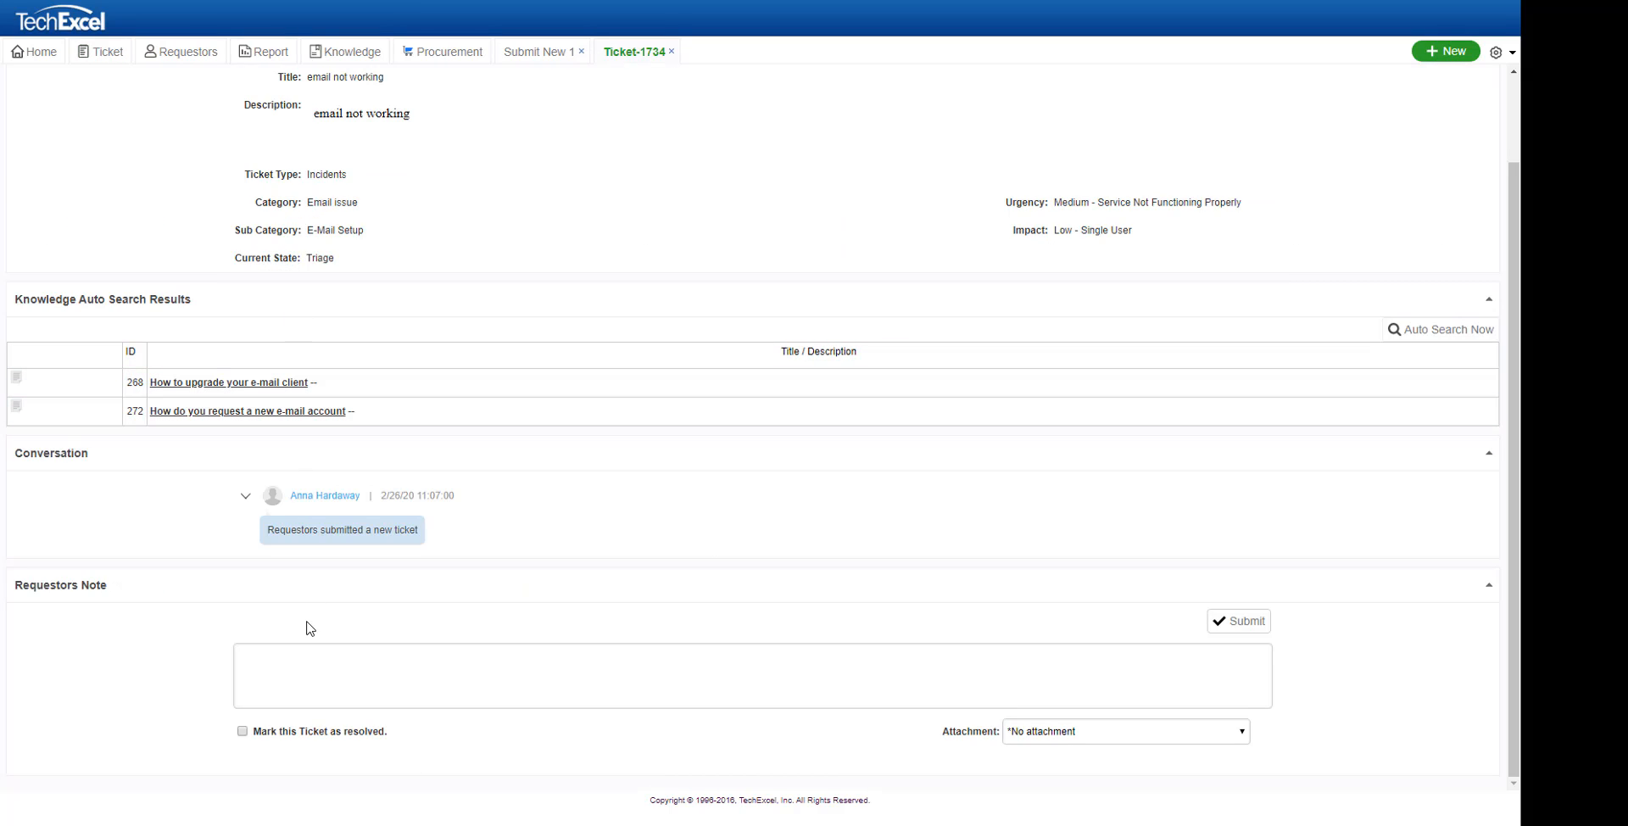
{"action": "left_click", "coordinate": [297, 675]}
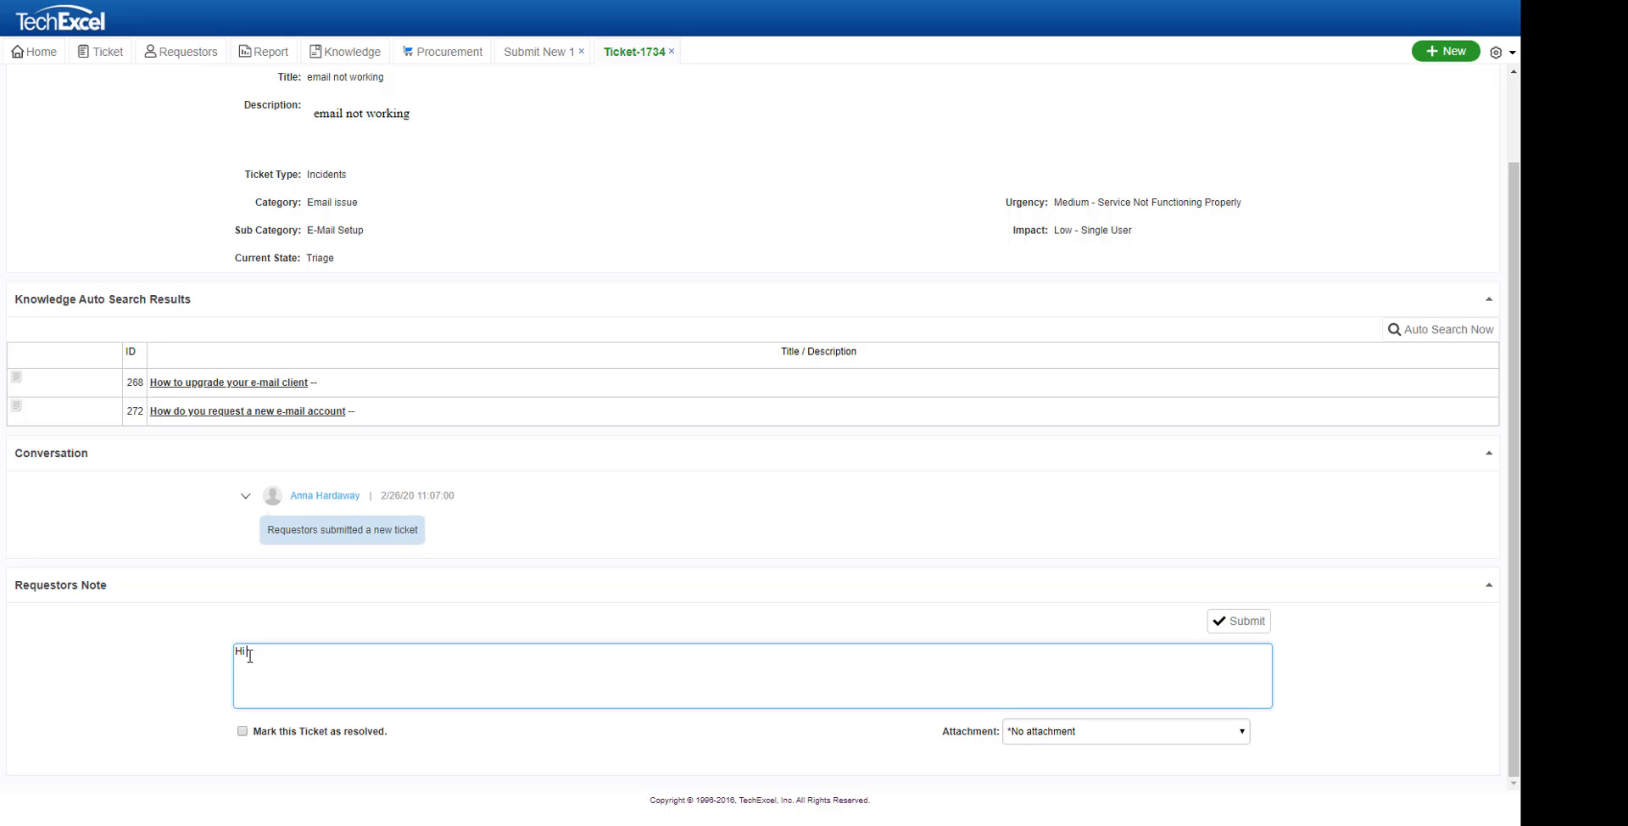
{"action": "type", "text": "n you please call me at this number inse"}
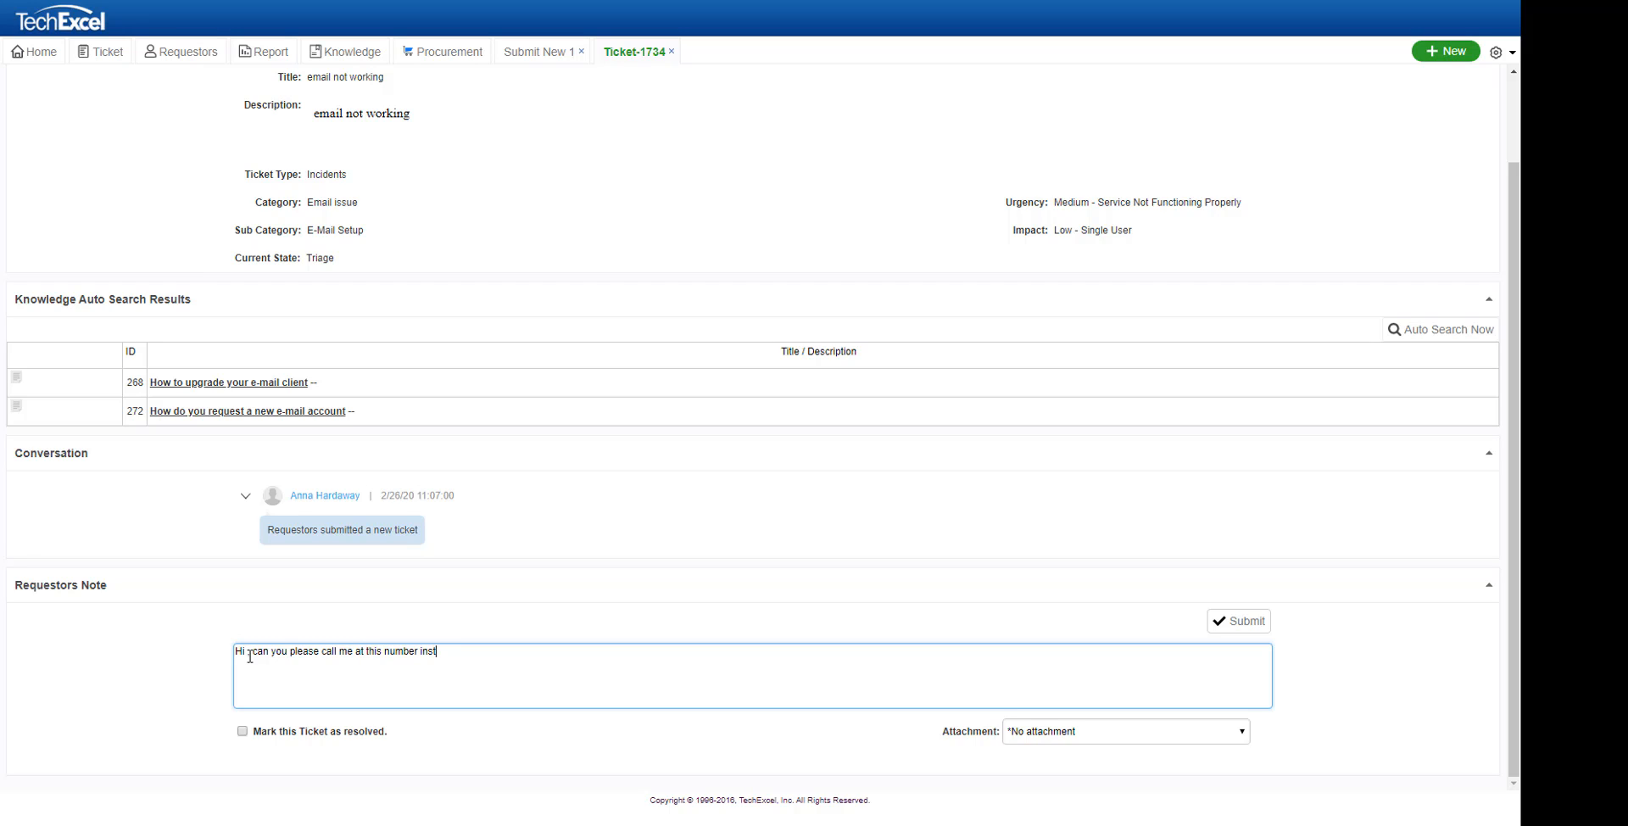
{"action": "type", "text": "ead?"}
{"action": "left_click", "coordinate": [1136, 732]}
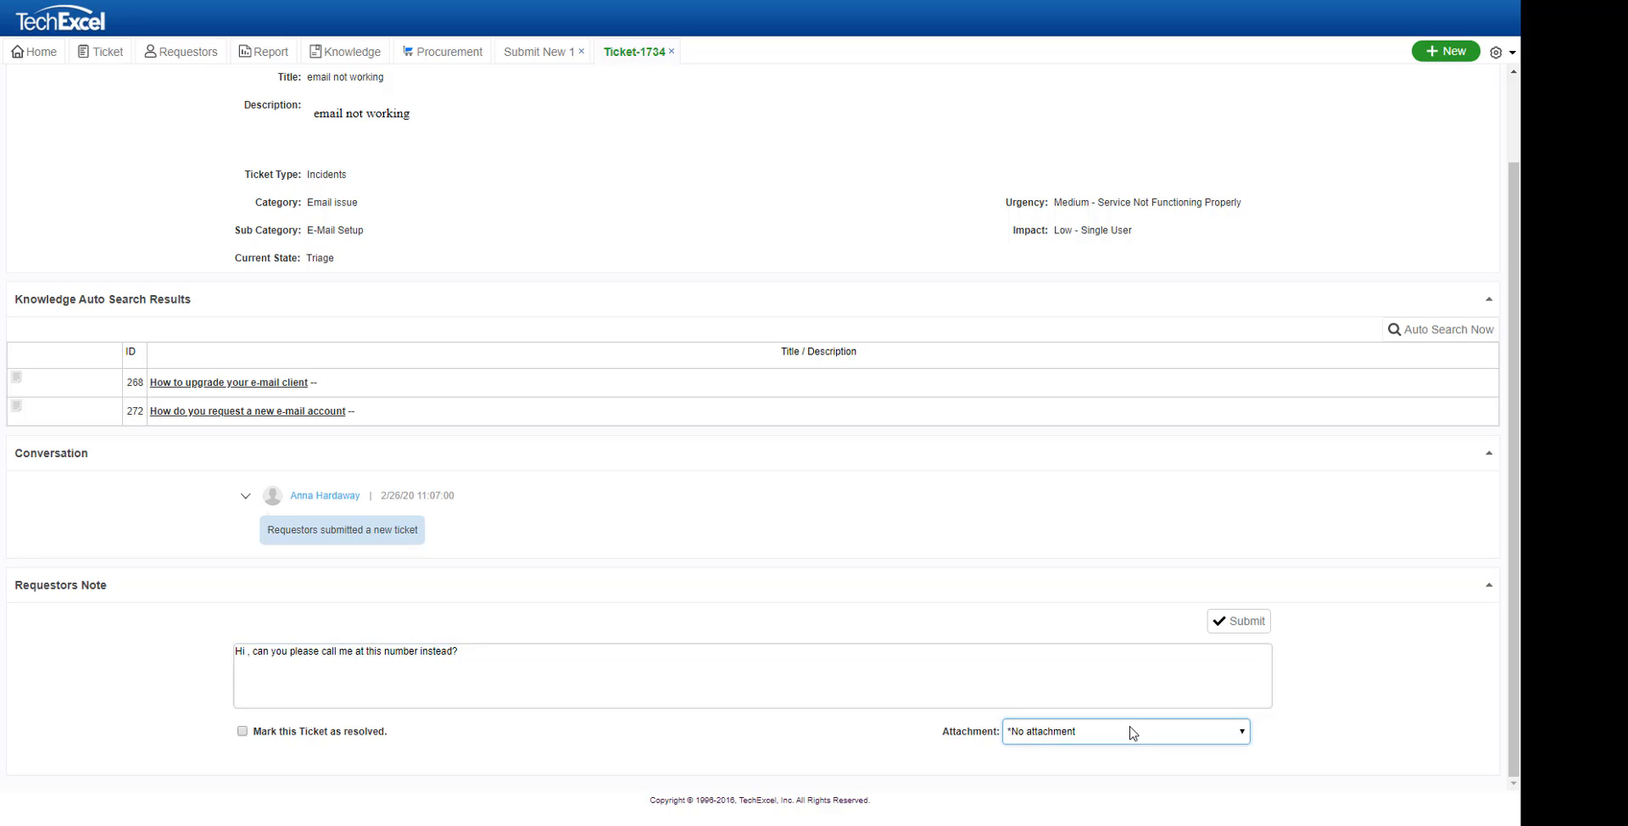
{"action": "left_click", "coordinate": [1385, 683]}
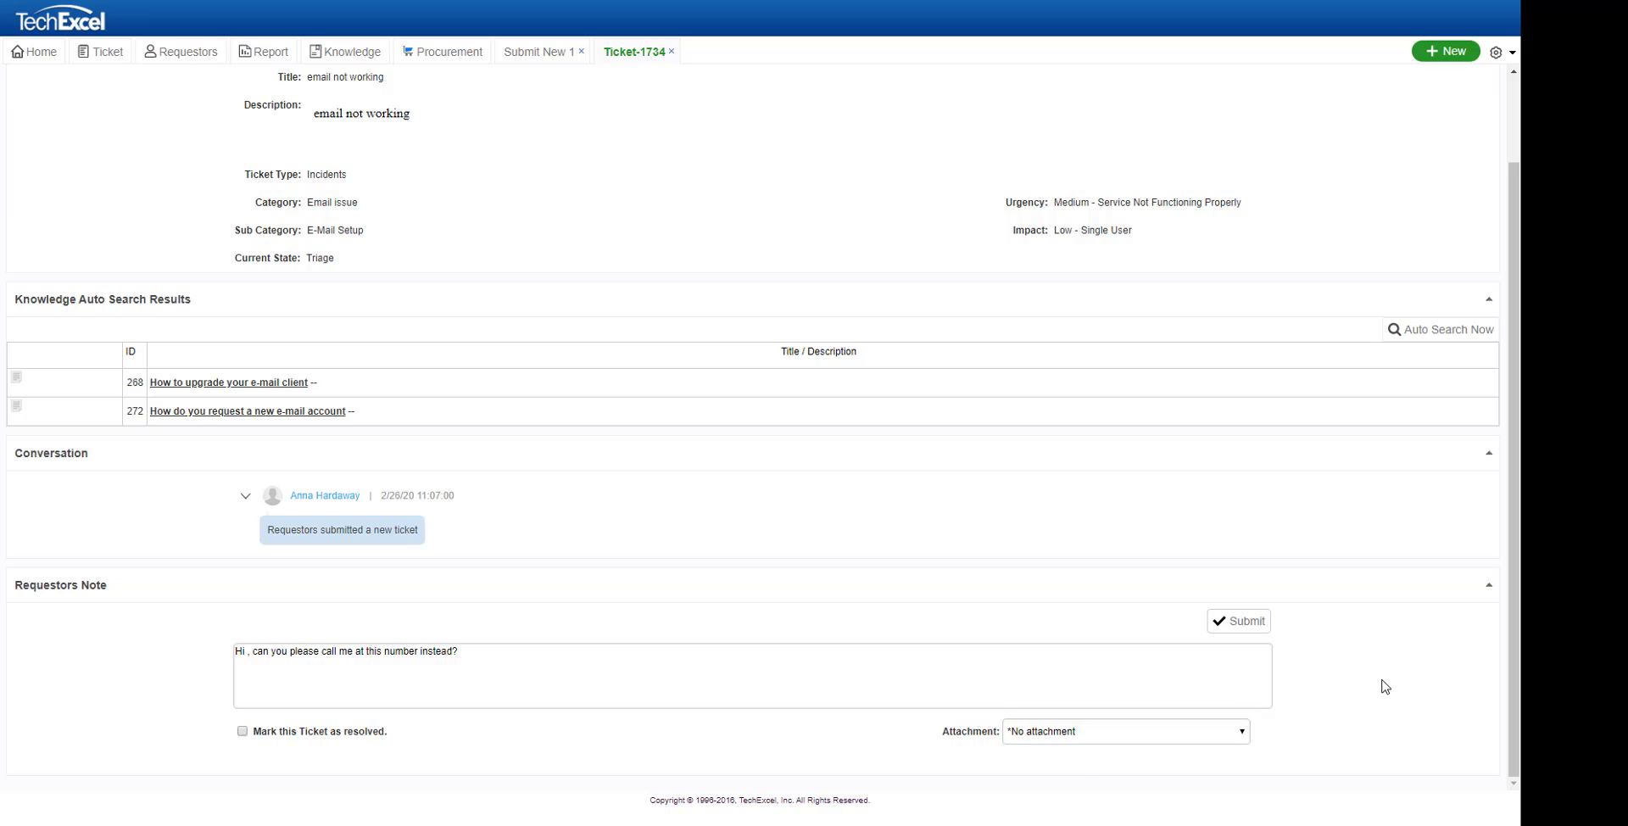
{"action": "left_click", "coordinate": [1245, 626]}
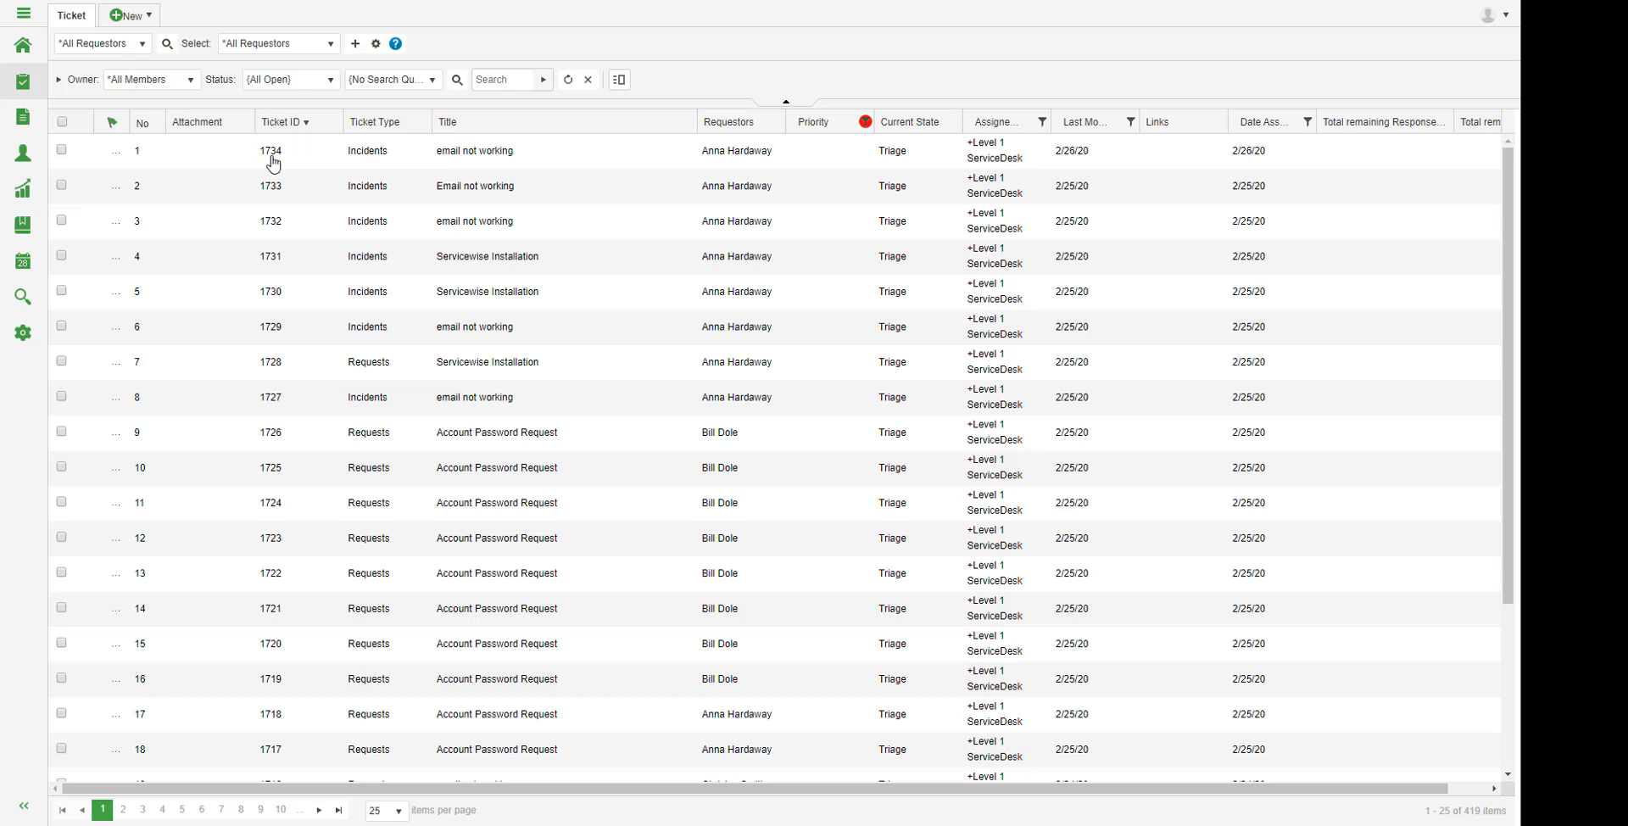
Step: Send ticket 1734 the public reply 'ok, will call you in a few minutes', clearing the new-request flag
{"action": "double_click", "coordinate": [272, 157]}
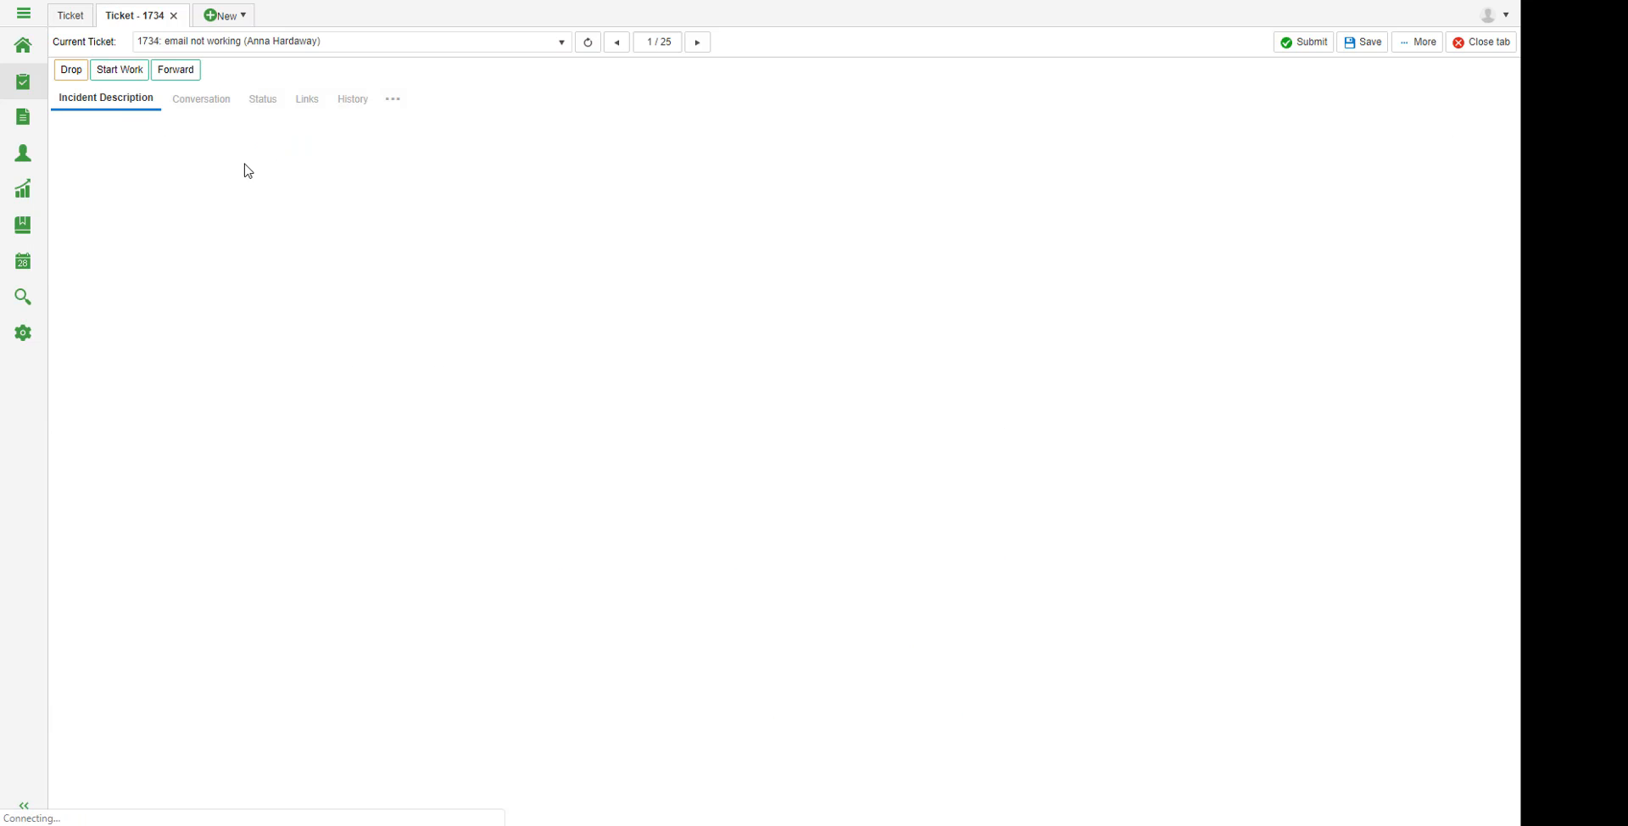
{"action": "left_click", "coordinate": [199, 101]}
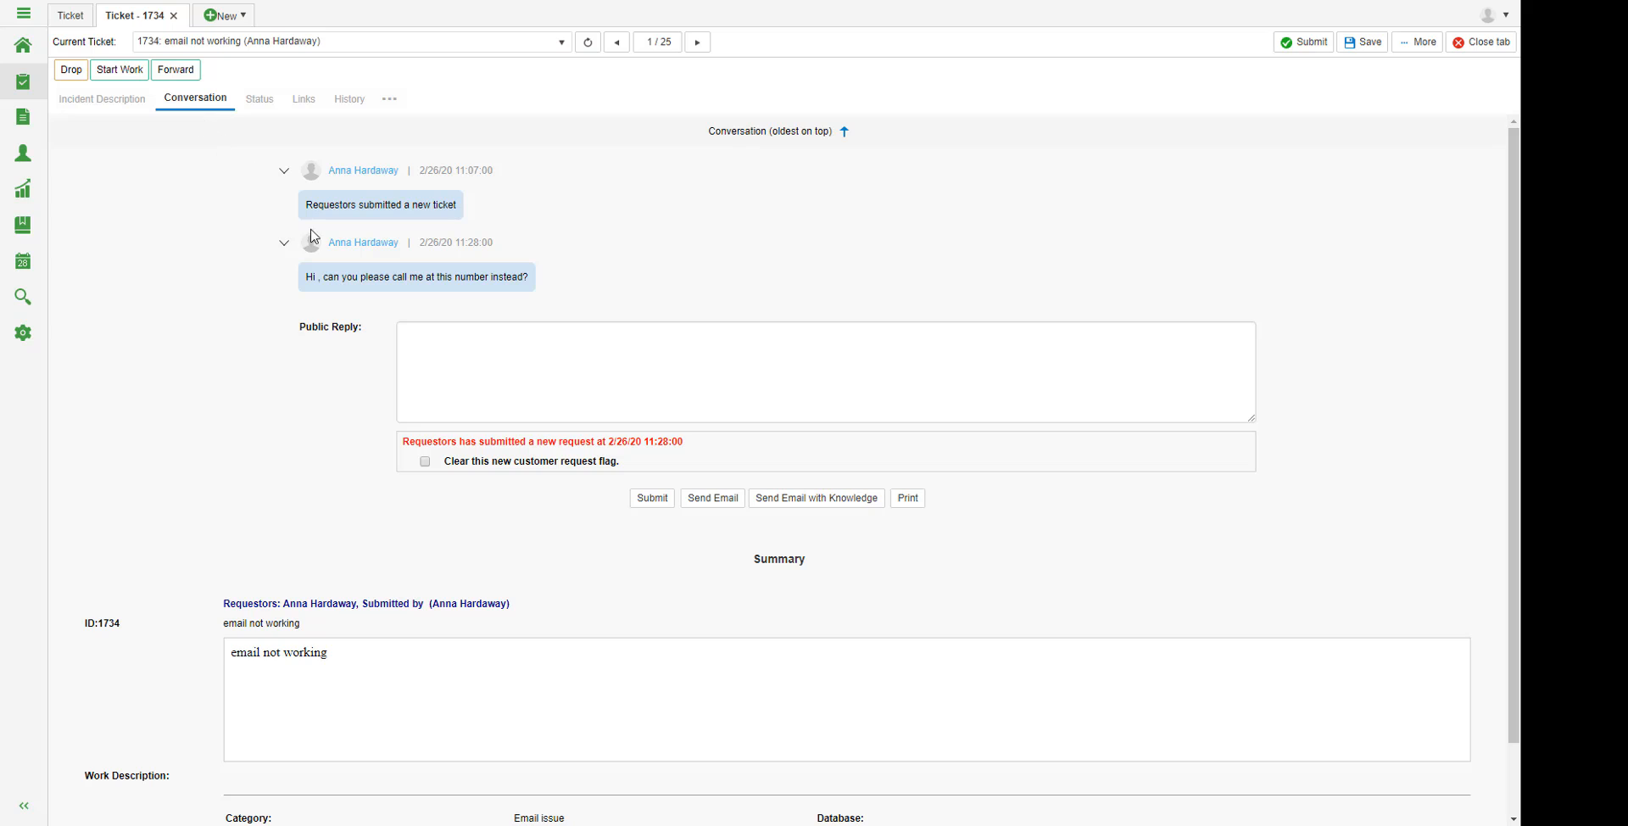
{"action": "left_click_drag", "start_coordinate": [303, 278], "coordinate": [530, 279]}
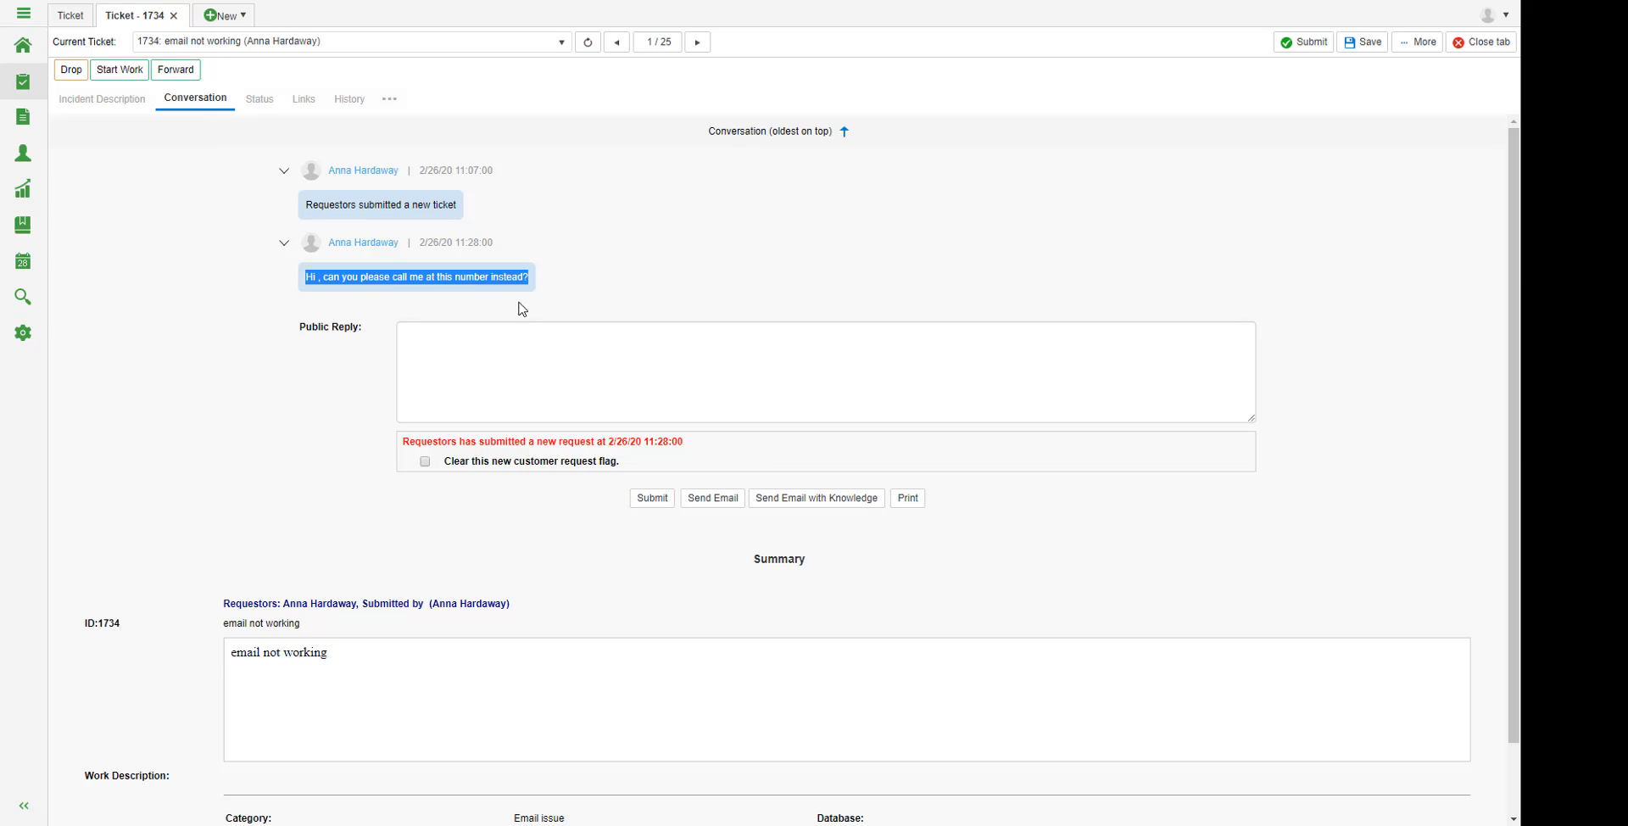
{"action": "left_click", "coordinate": [484, 355]}
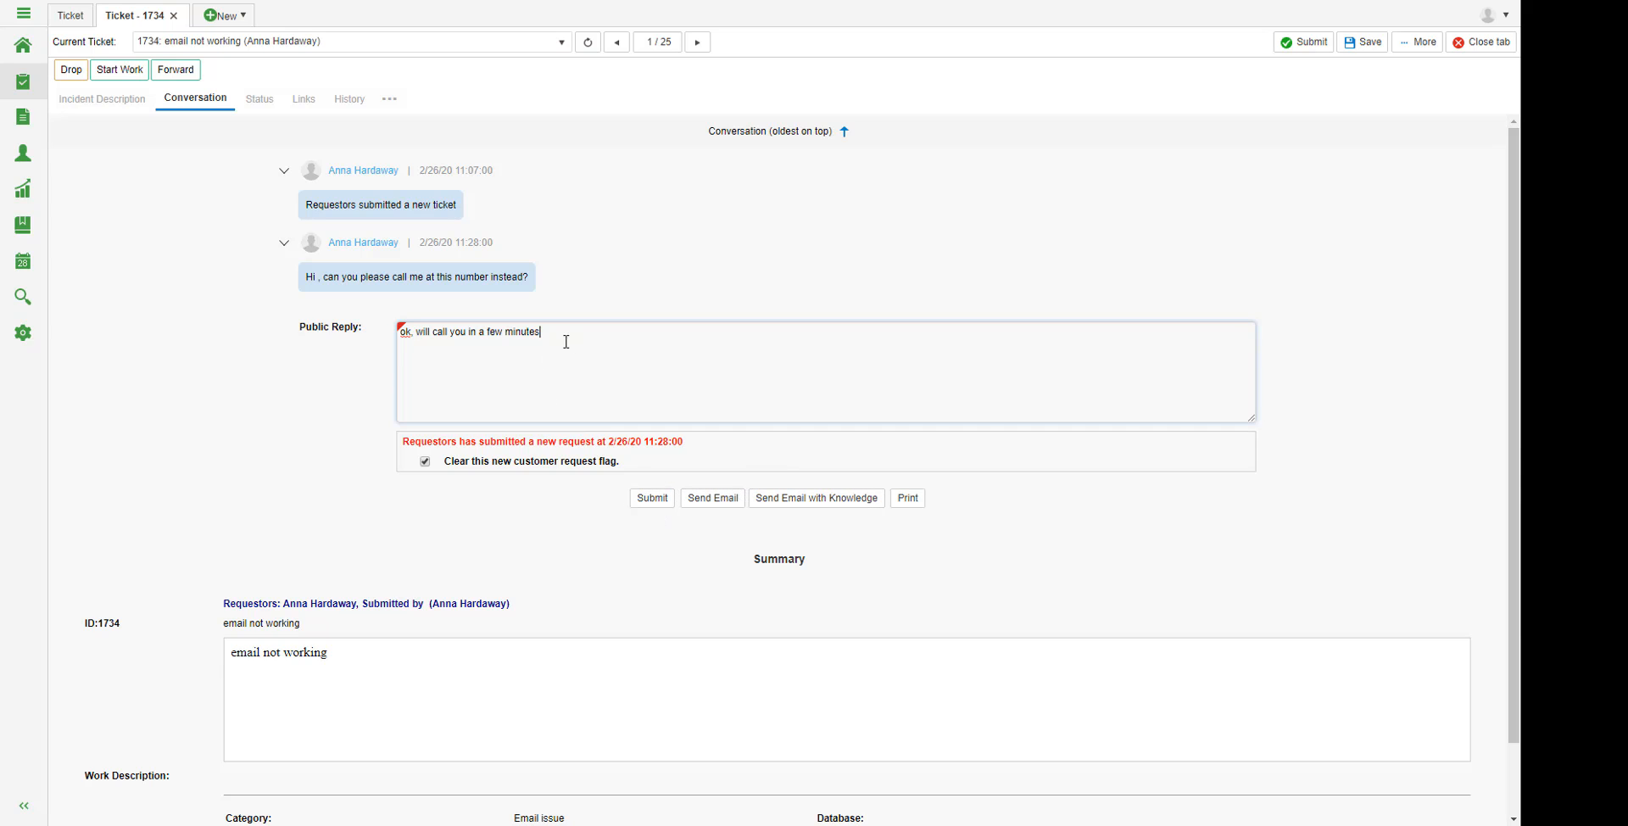
{"action": "left_click_drag", "start_coordinate": [563, 337], "coordinate": [307, 355]}
{"action": "left_click", "coordinate": [596, 391]}
{"action": "left_click", "coordinate": [642, 505]}
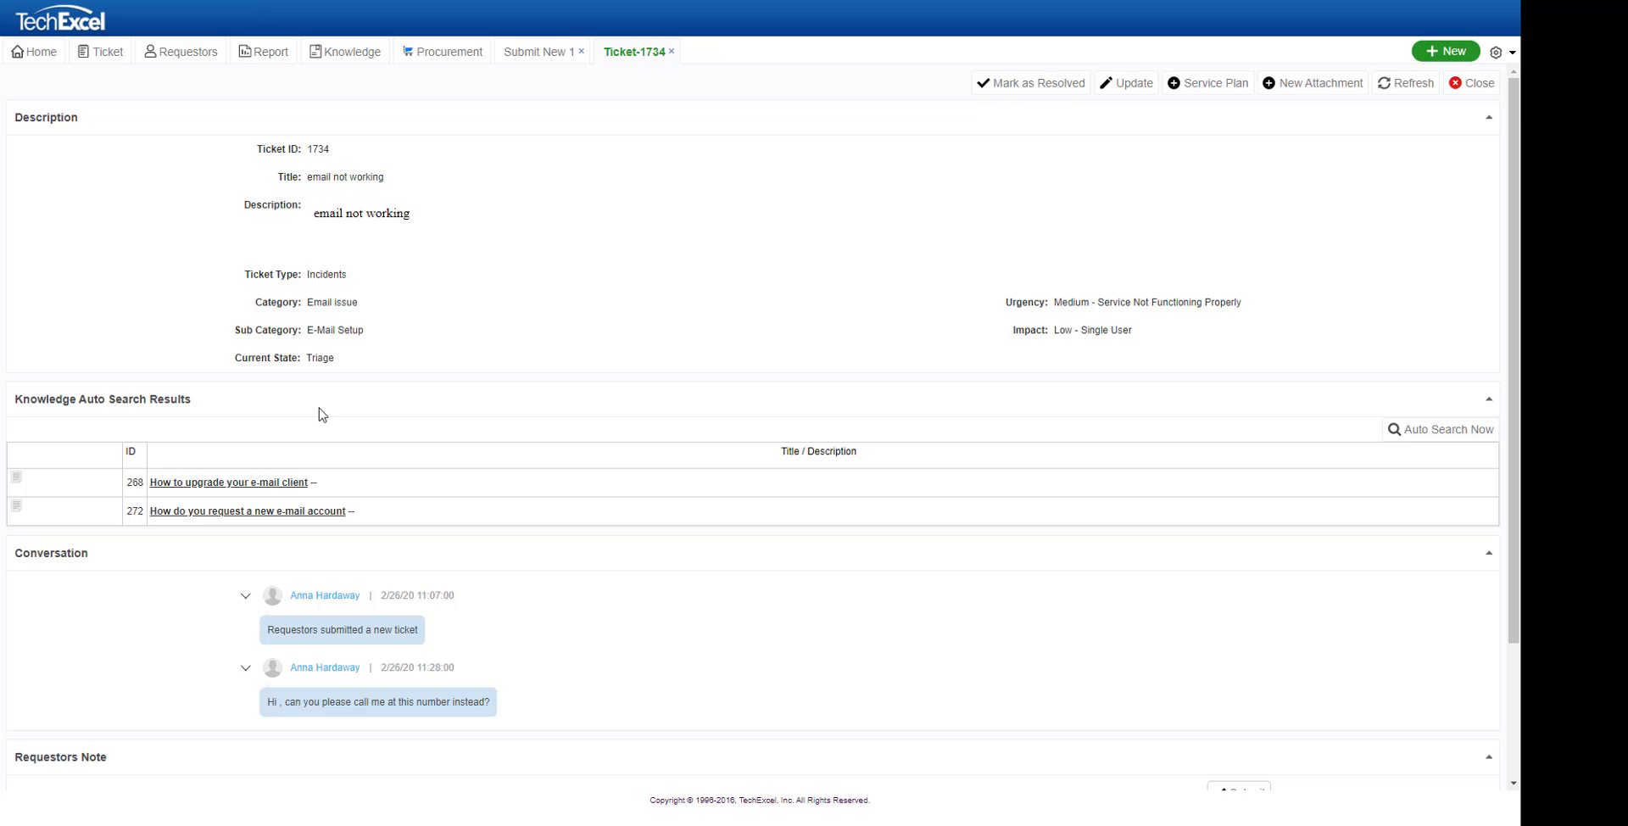
Step: Tick 'Mark this Ticket as resolved.' under the Requestors Note on ticket 1734
{"action": "scroll", "coordinate": [339, 542], "scroll_direction": "down", "scroll_amount": 2}
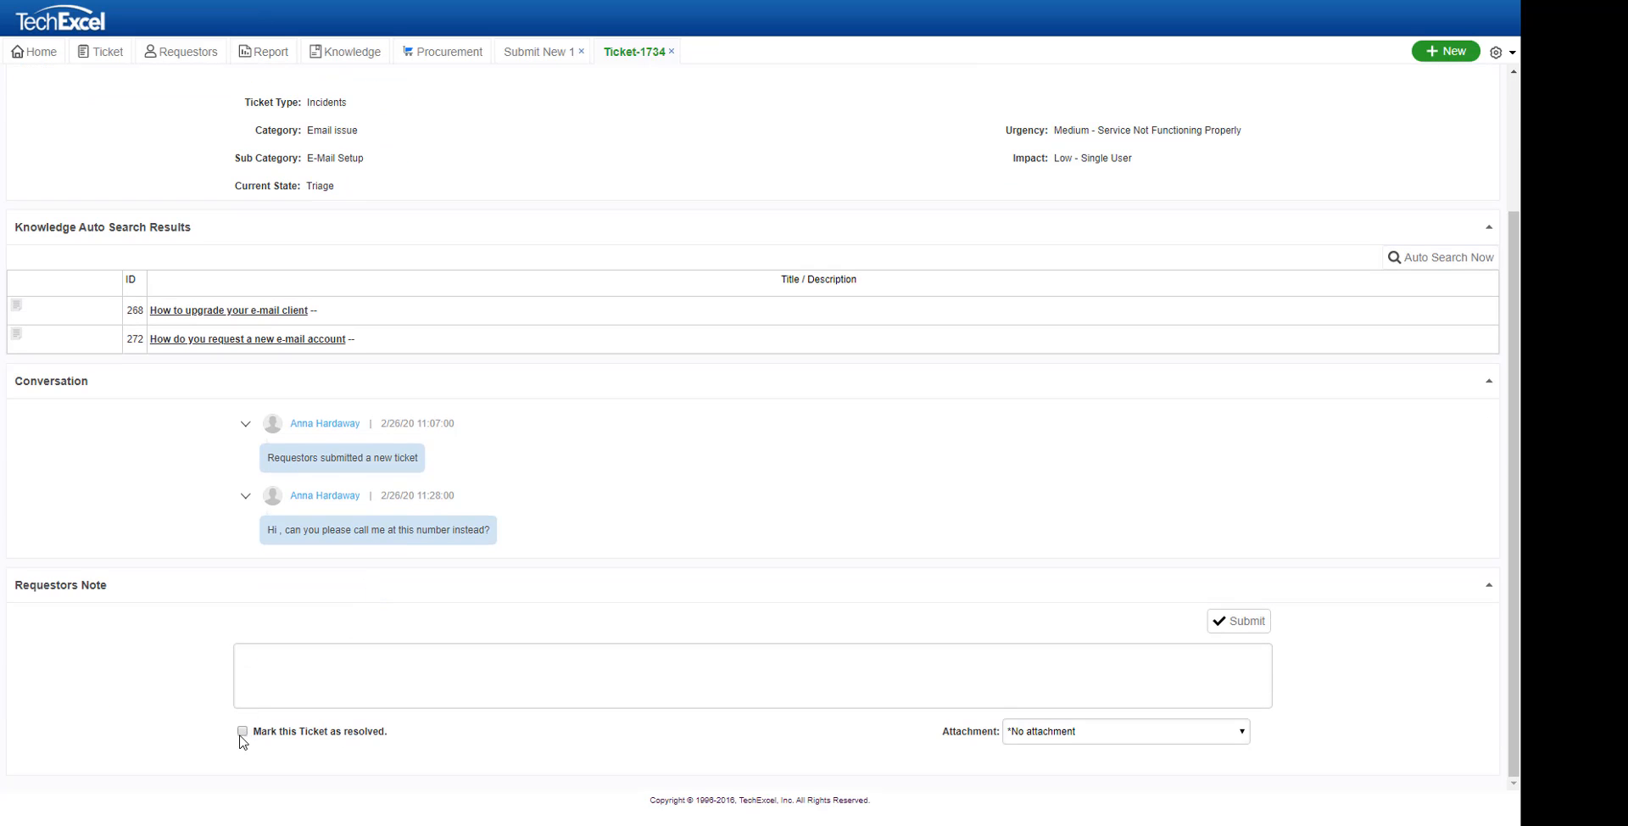
{"action": "left_click_drag", "start_coordinate": [254, 734], "coordinate": [383, 743]}
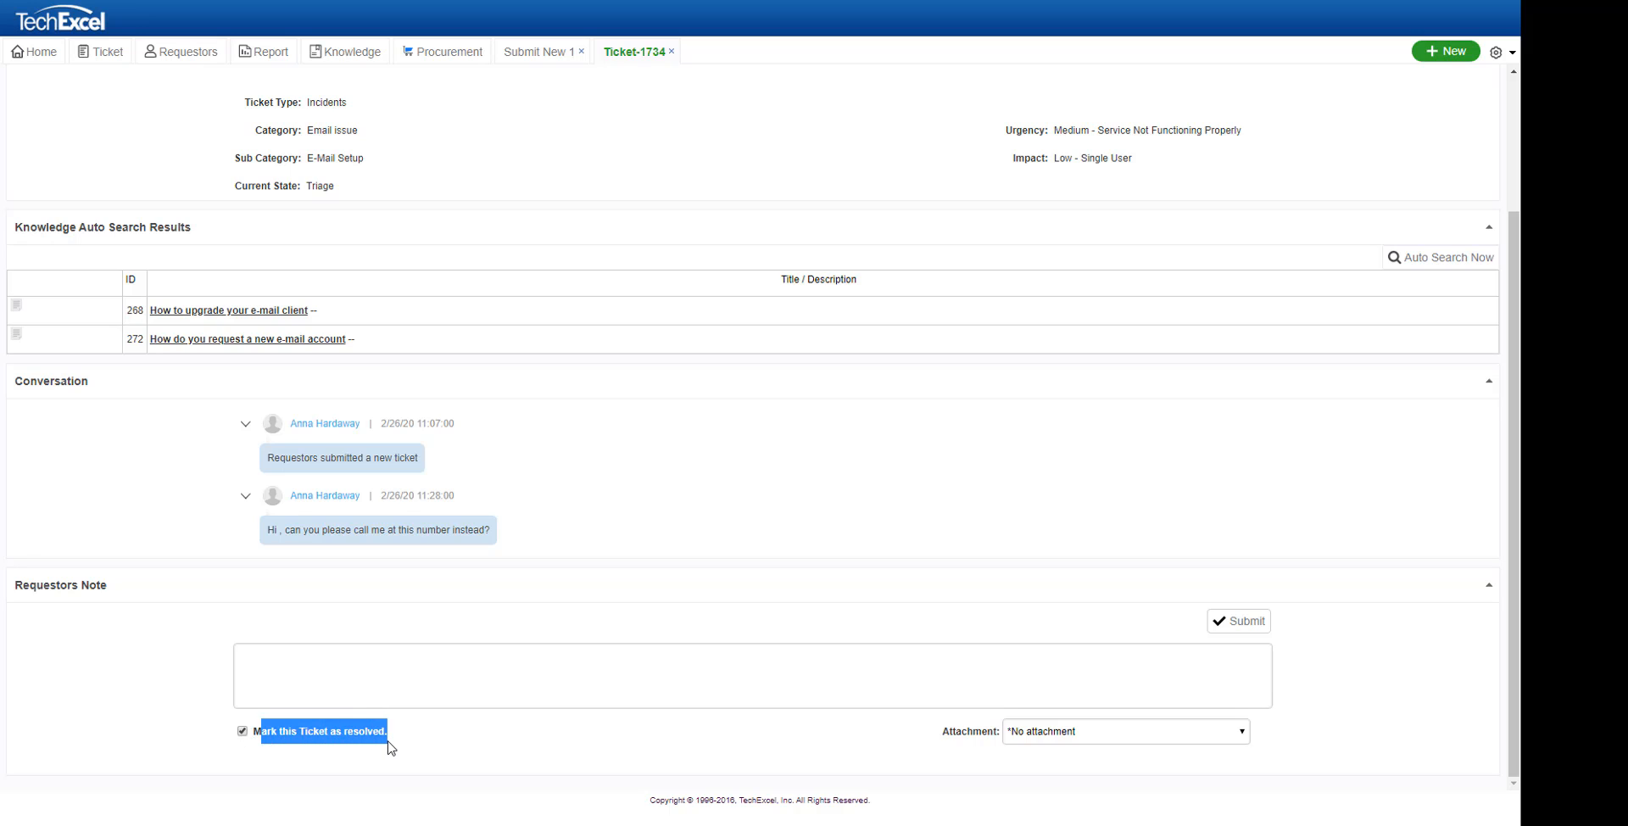
{"action": "left_click", "coordinate": [426, 684]}
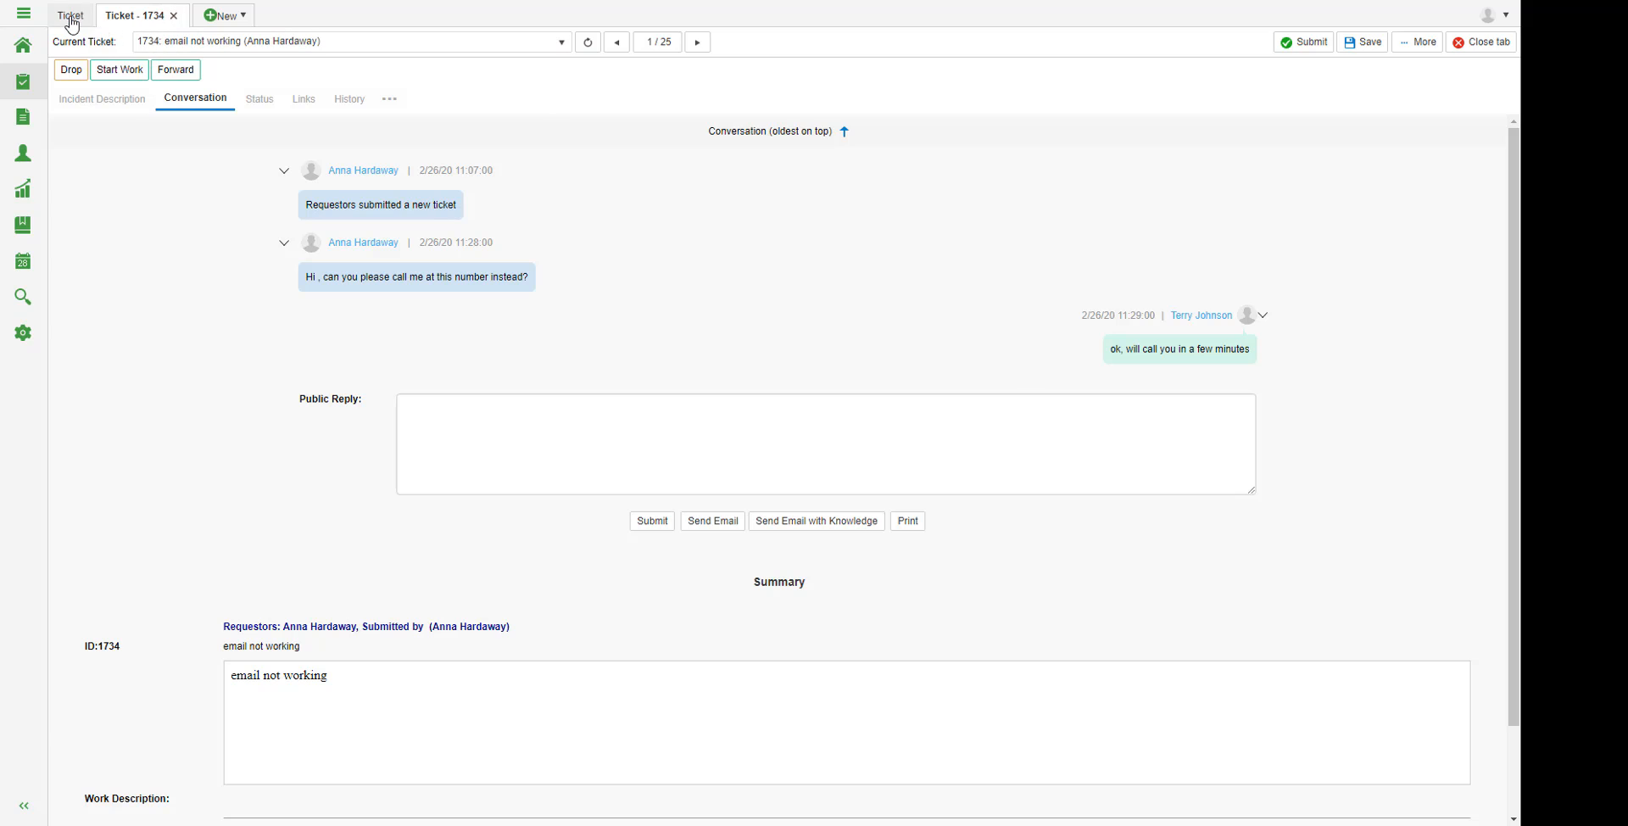
Step: Open ticket 1733 'Email not working' and start saving it as knowledge
{"action": "left_click", "coordinate": [71, 17]}
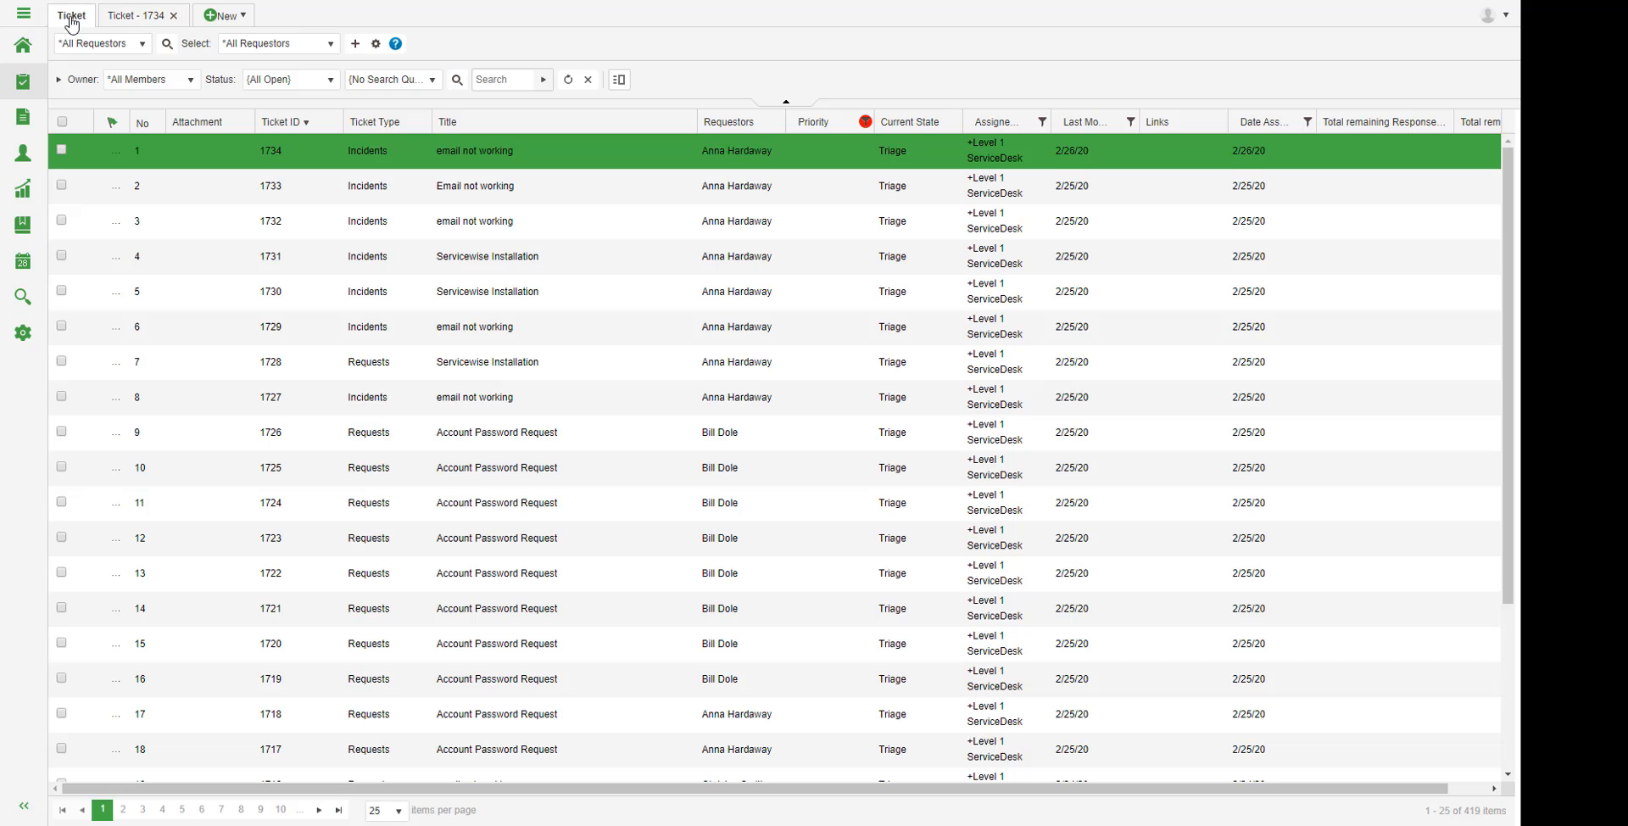
{"action": "double_click", "coordinate": [461, 189]}
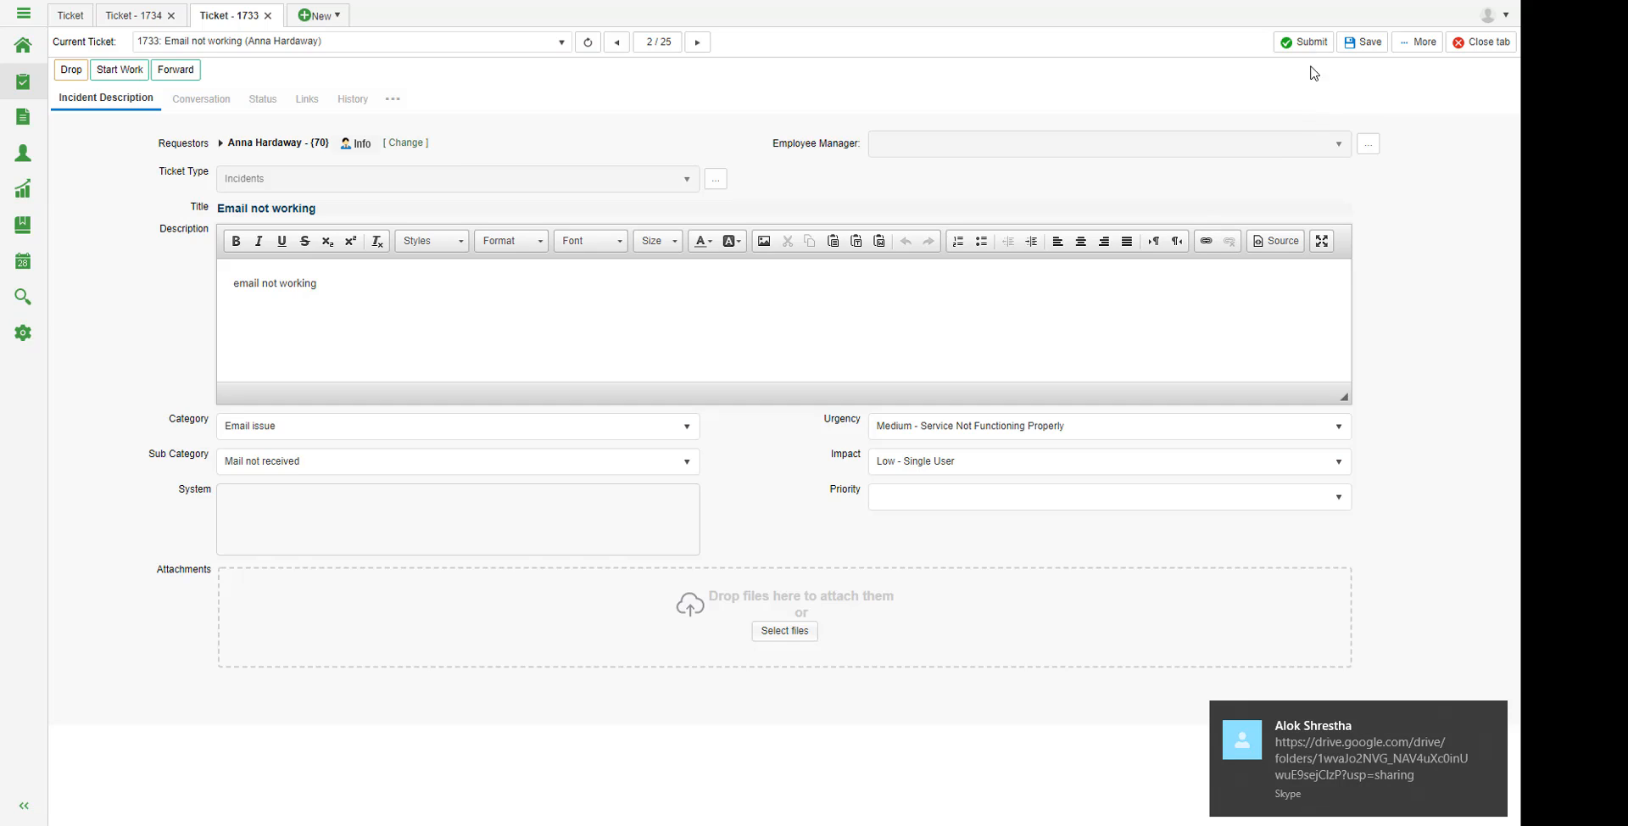
{"action": "left_click", "coordinate": [1414, 46]}
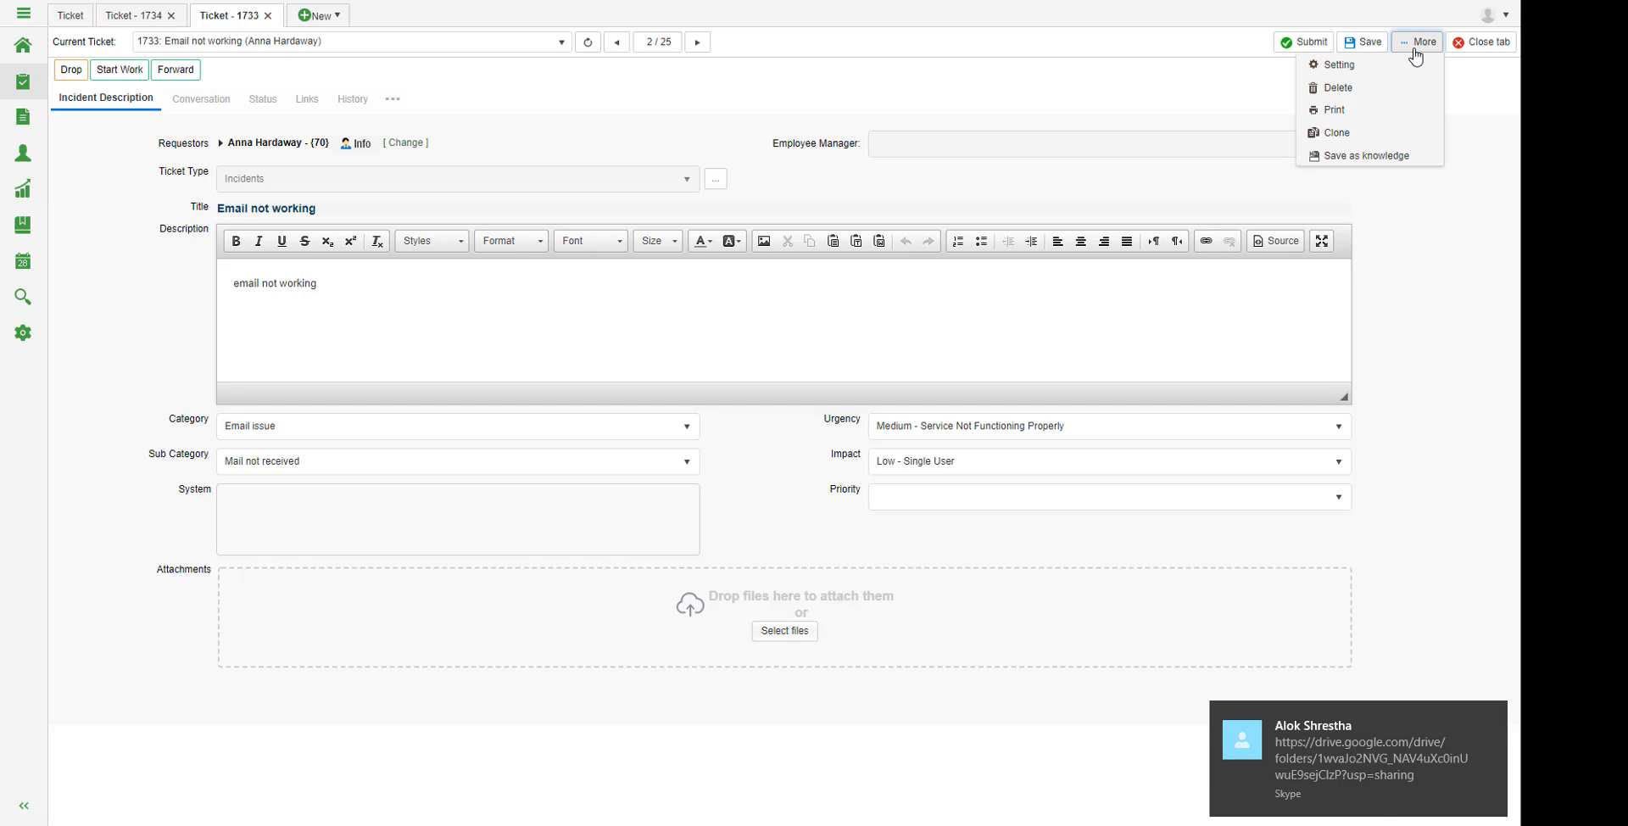
{"action": "left_click", "coordinate": [1345, 161]}
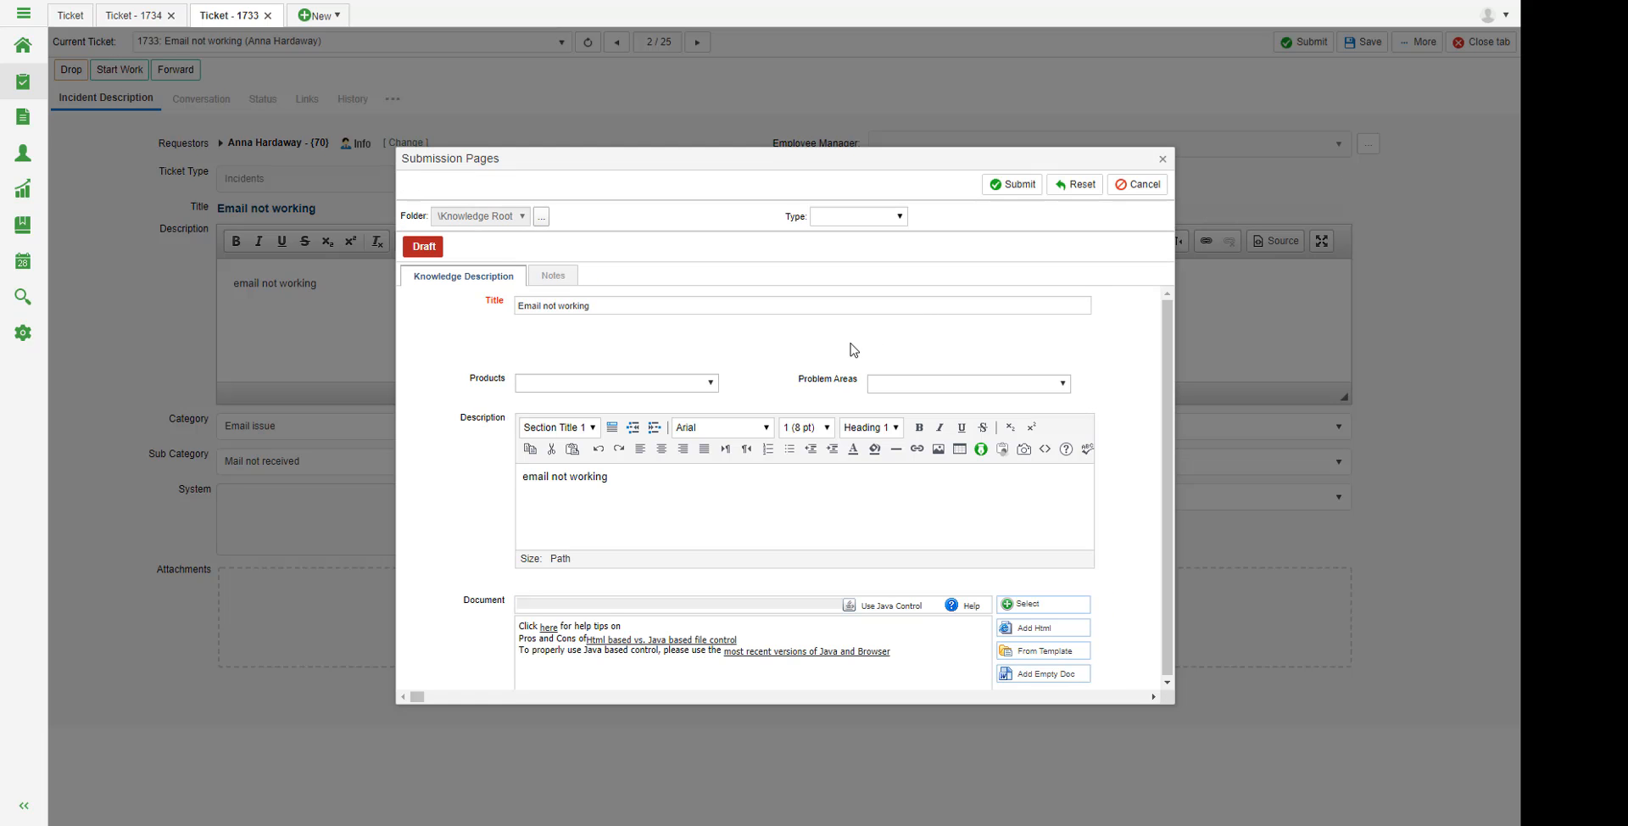
Step: Cancel the folder picker without choosing a folder, then close the knowledge form unsubmitted
{"action": "left_click", "coordinate": [542, 217]}
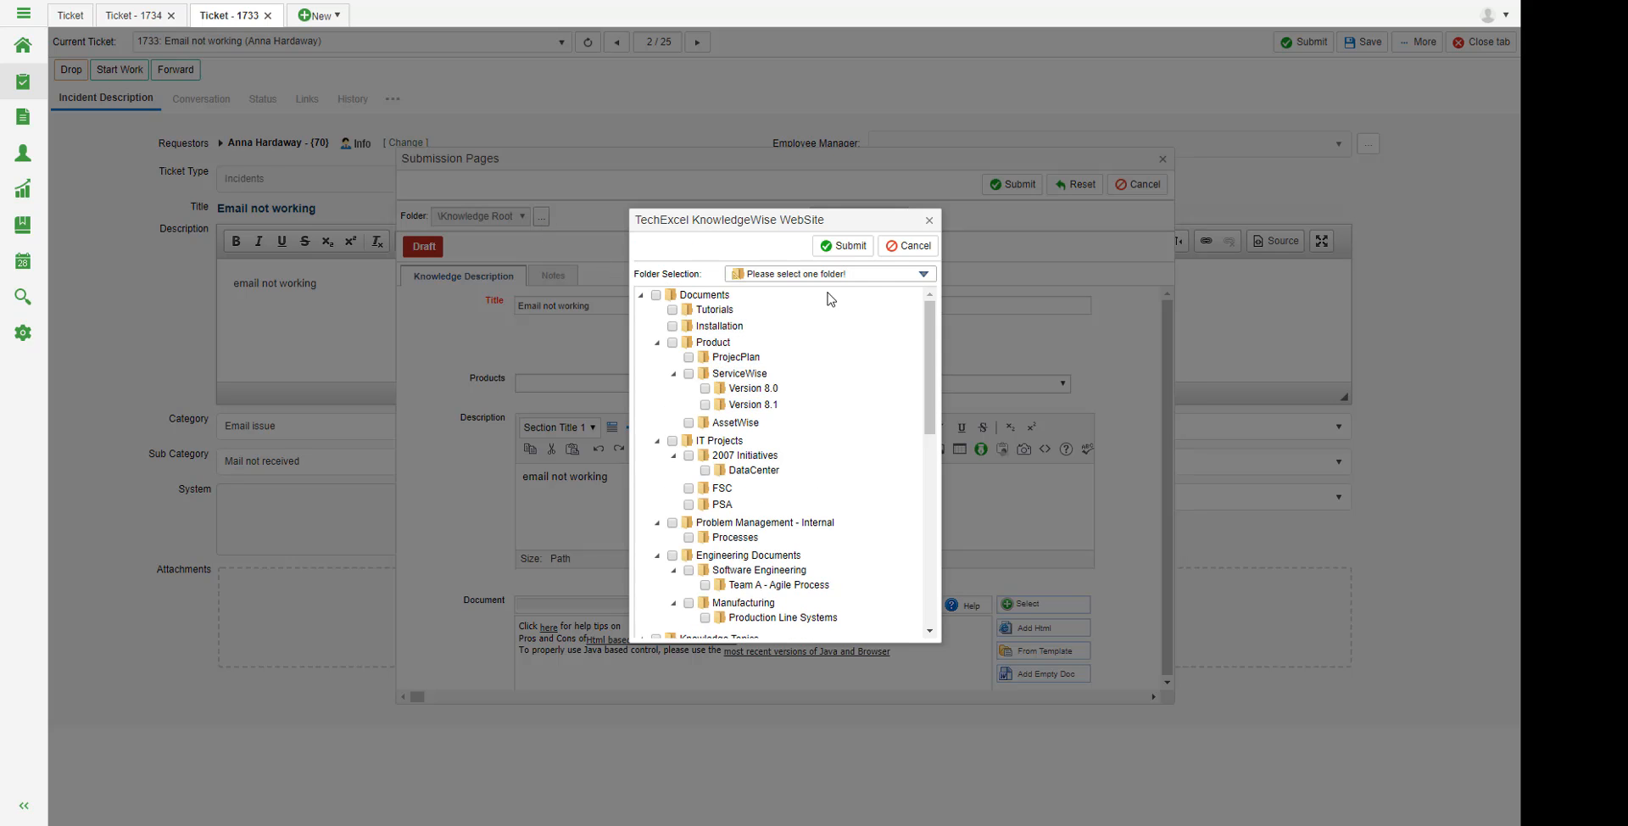
{"action": "left_click", "coordinate": [901, 248]}
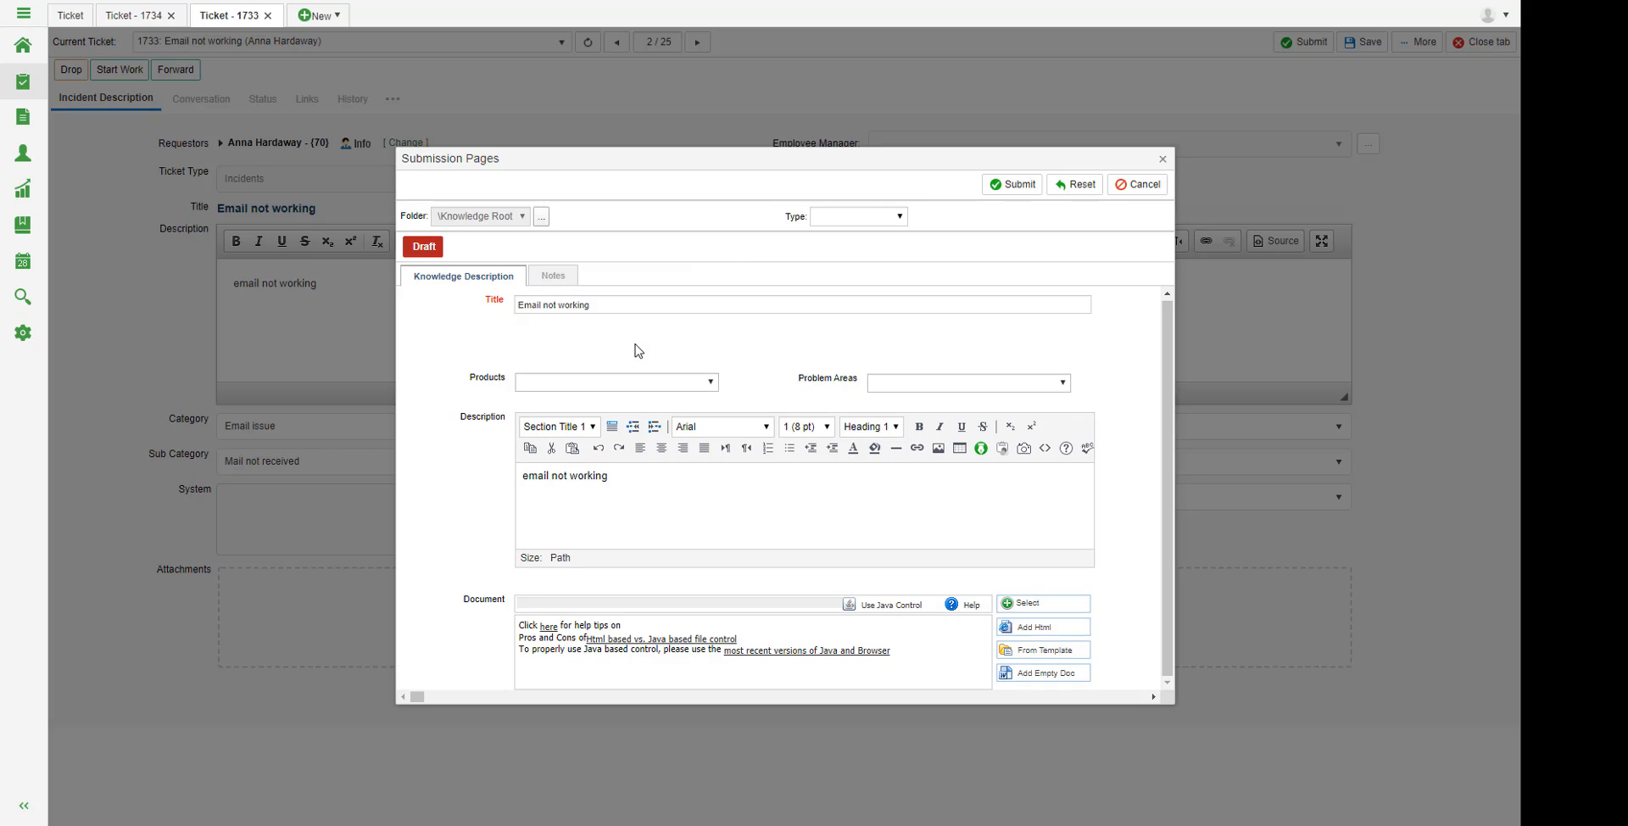
{"action": "left_click_drag", "start_coordinate": [661, 480], "coordinate": [496, 476]}
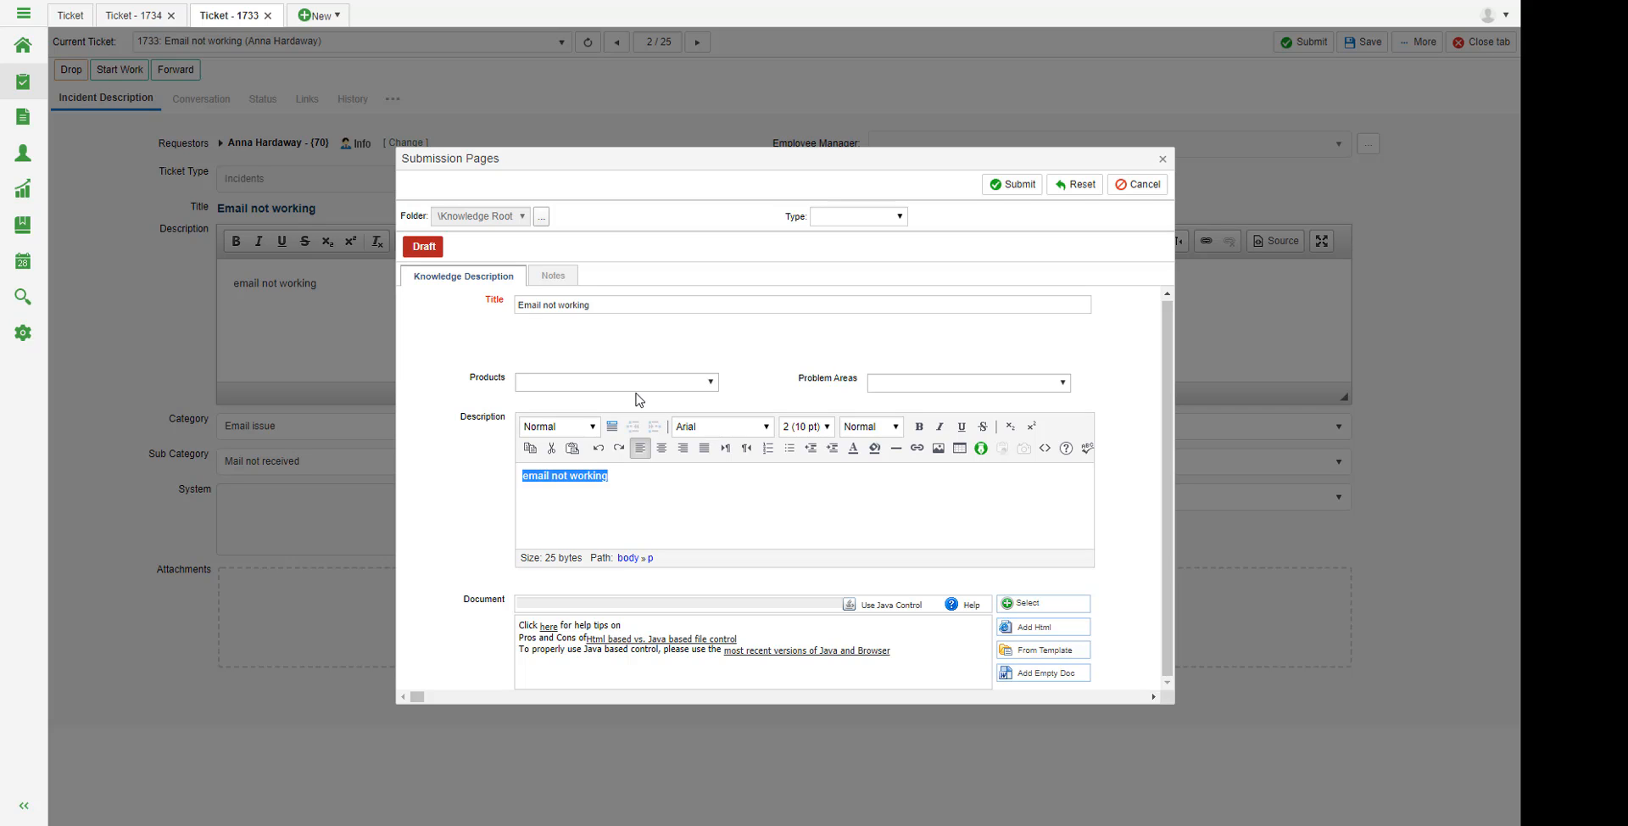
{"action": "left_click", "coordinate": [1162, 159]}
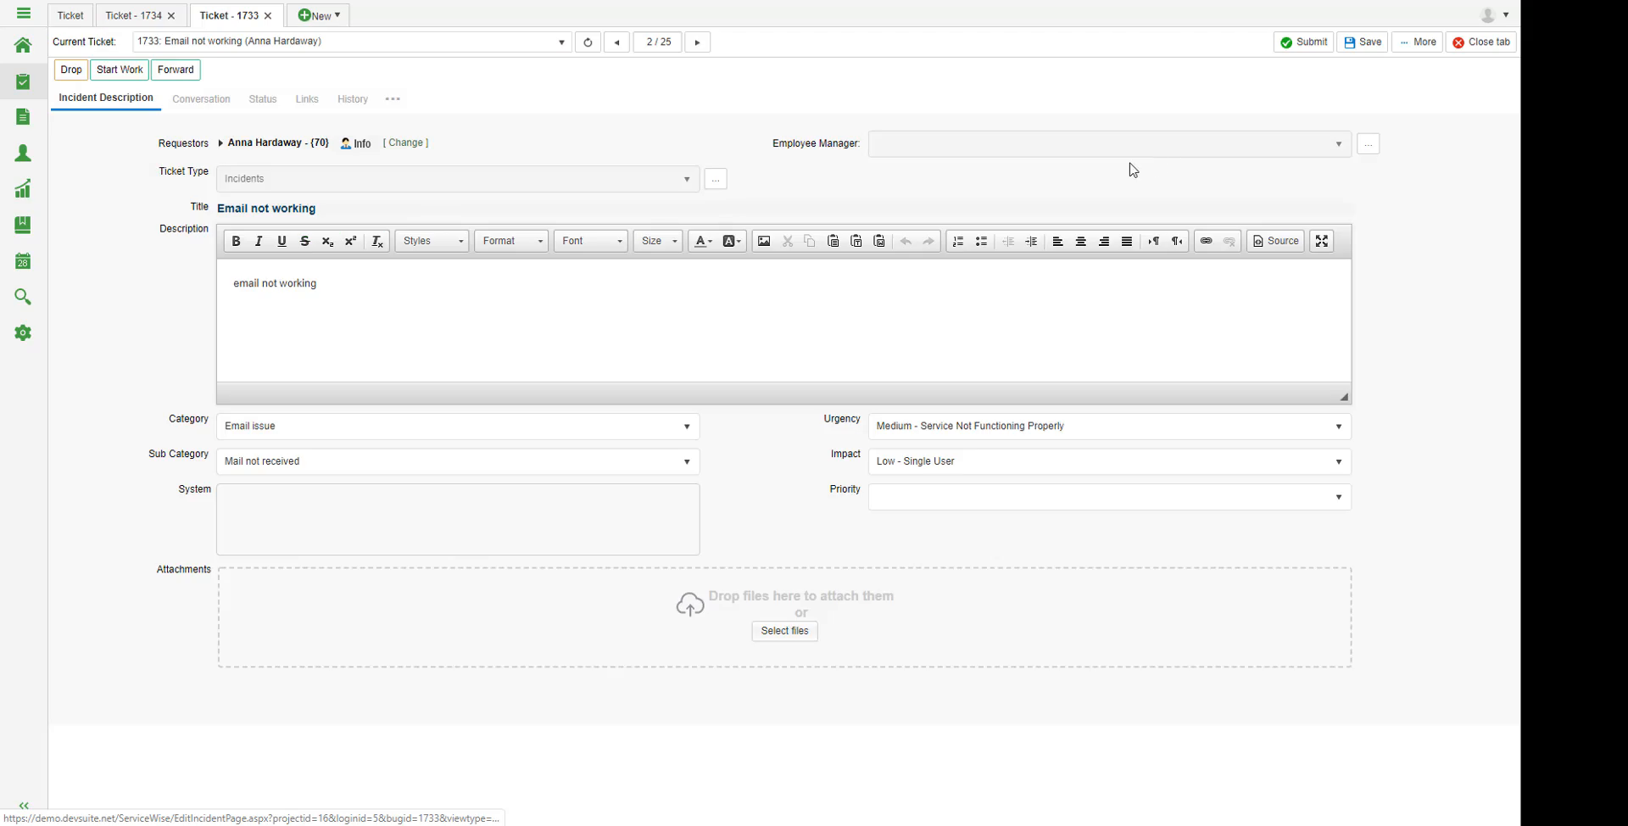